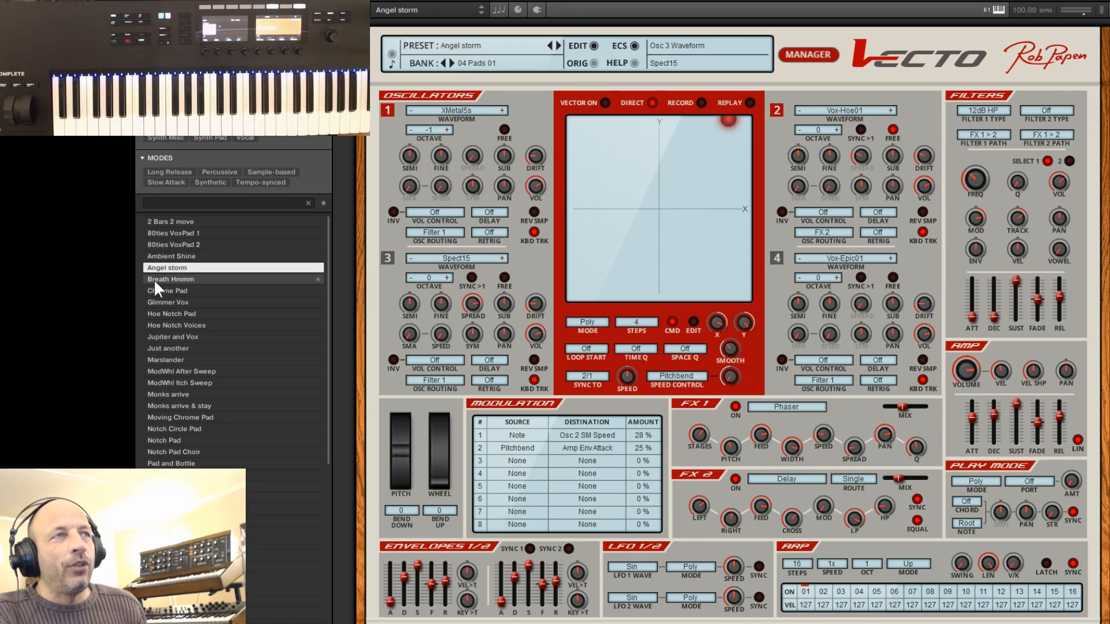
# Select the Breath Hmmm preset in the browser list and return the selection to Angel storm.
pyautogui.click(154, 279)
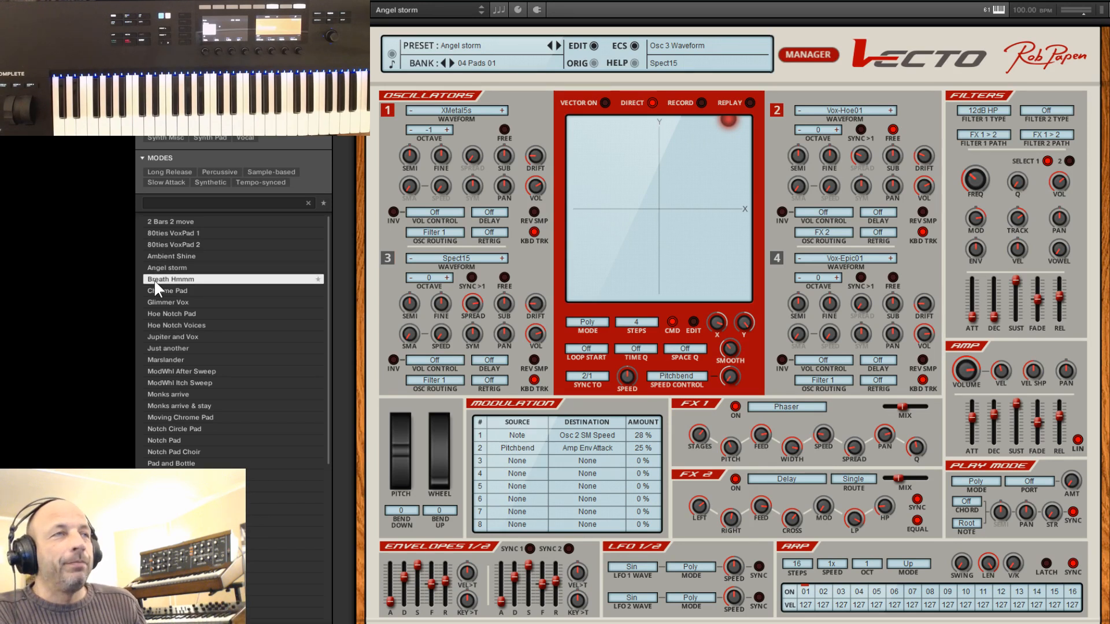
pyautogui.click(153, 269)
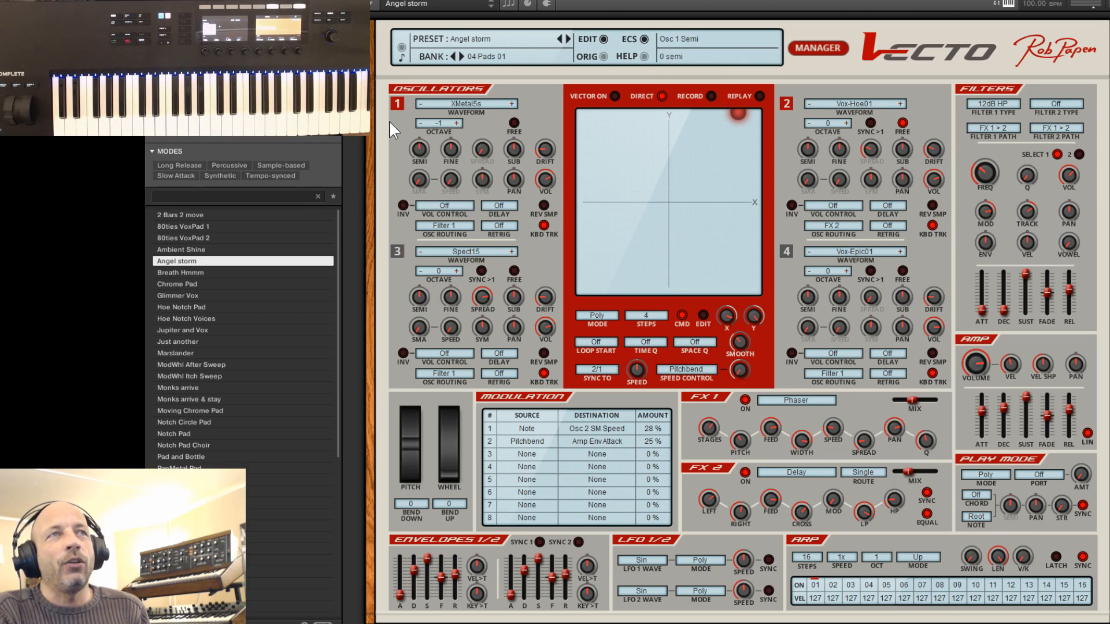
# Try oscillator 1's semitone knob and a sub-oscillator volume of Sine -09dB, and restore both to their defaults.
pyautogui.moveTo(424, 165)
pyautogui.mouseDown()
pyautogui.moveTo(436, 191)
pyautogui.moveTo(439, 113)
pyautogui.moveTo(444, 156)
pyautogui.moveTo(411, 147)
pyautogui.mouseUp()
pyautogui.keyDown('ctrl'); pyautogui.click(417, 146); pyautogui.keyUp('ctrl')
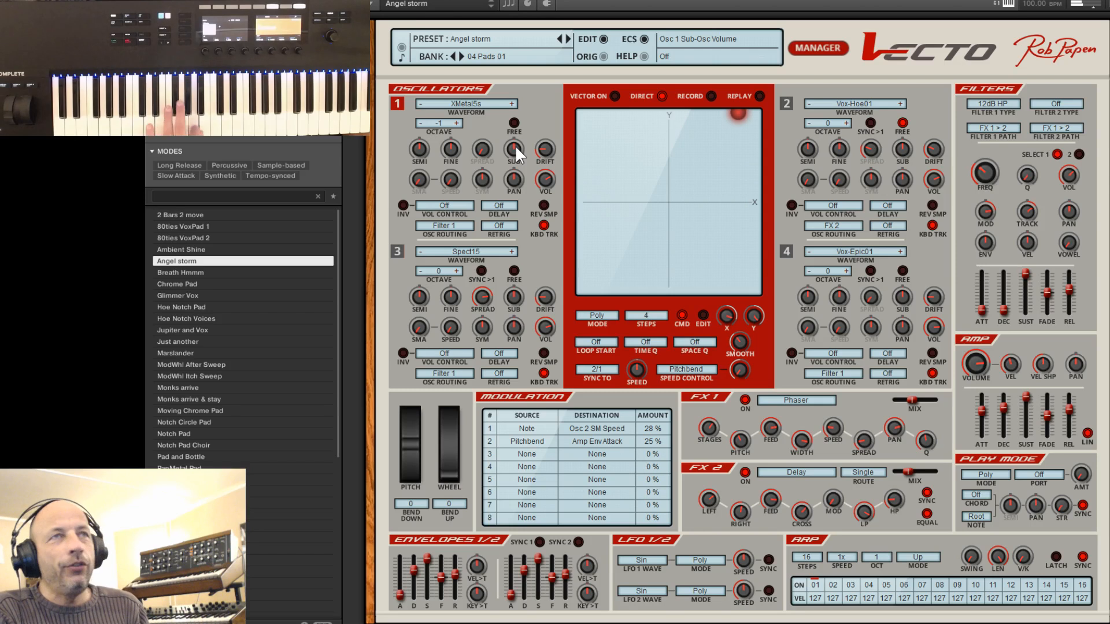
pyautogui.moveTo(516, 151); pyautogui.dragTo(536, 193)
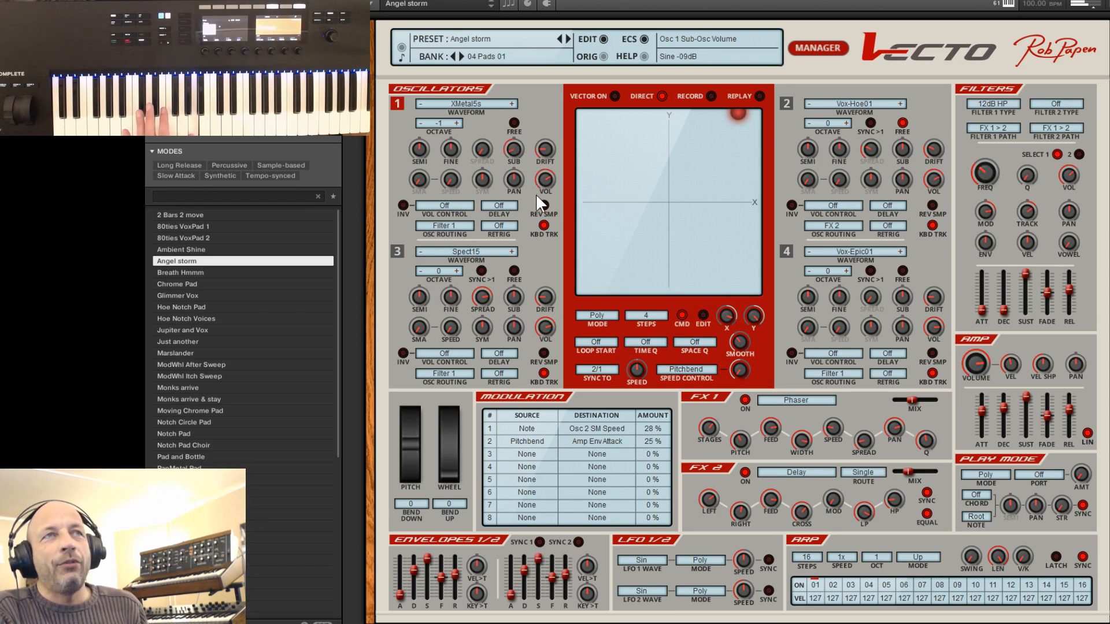
pyautogui.doubleClick(514, 148)
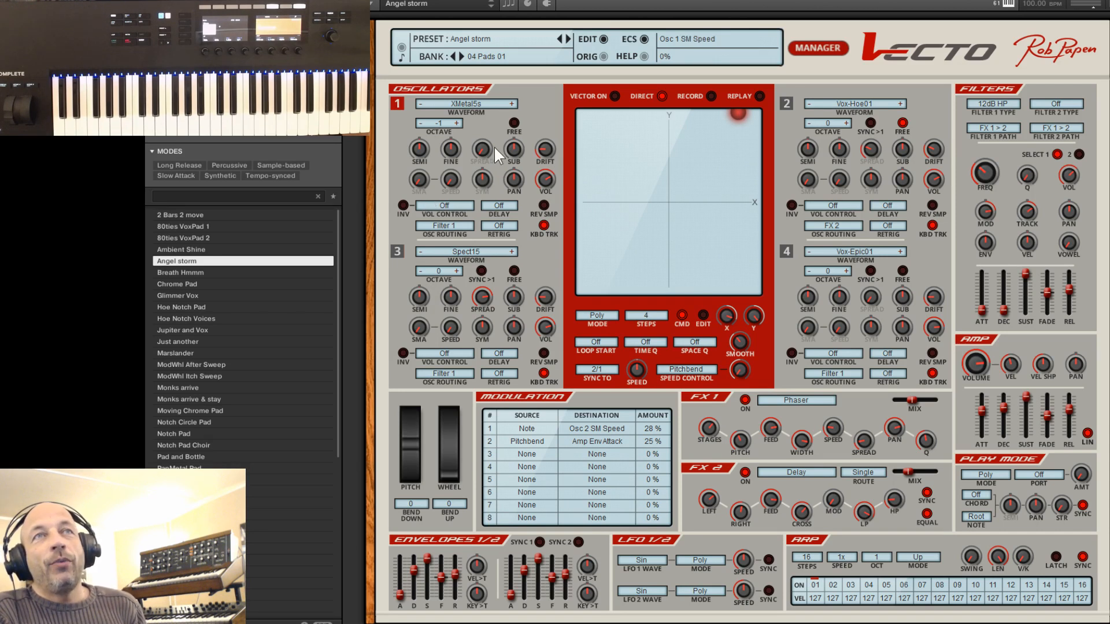
# Set oscillator 1's waveform to Square from the analog waves.
pyautogui.click(467, 100)
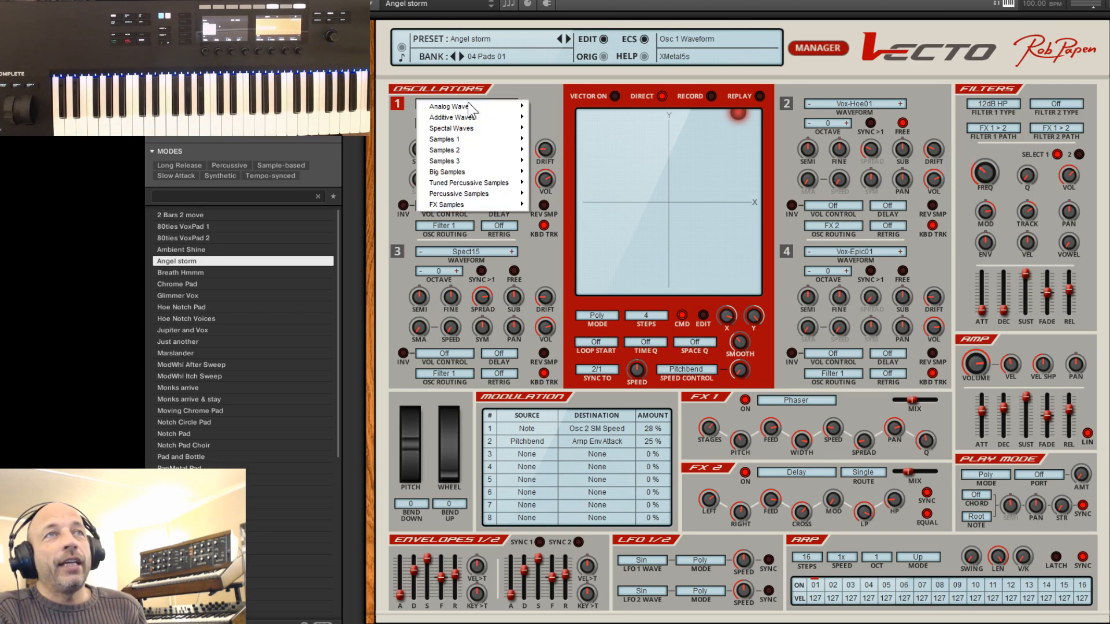
pyautogui.moveTo(476, 110)
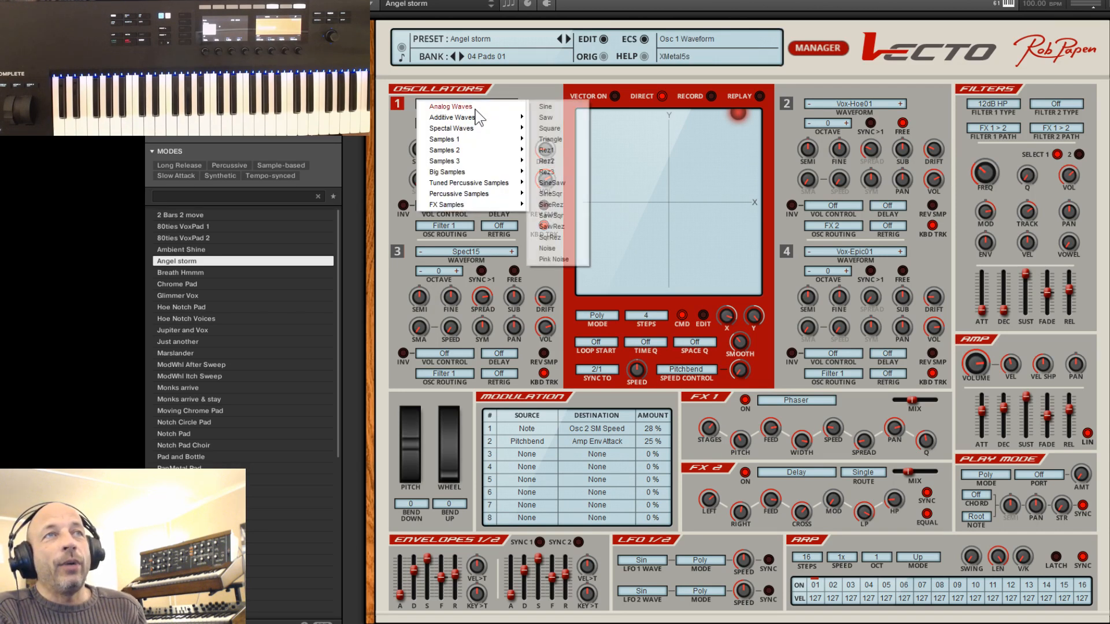
pyautogui.click(549, 129)
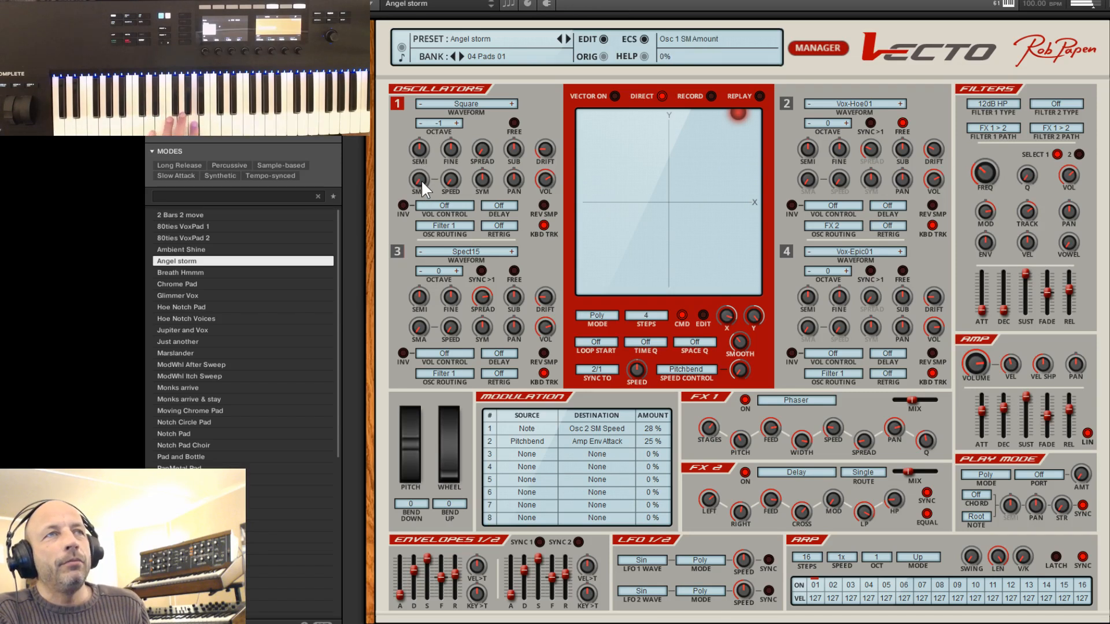
# Adjust oscillator 1's symmetry modulation and spread, and try a symmetry of 36% before restoring its default.
pyautogui.moveTo(450, 178); pyautogui.dragTo(484, 140)
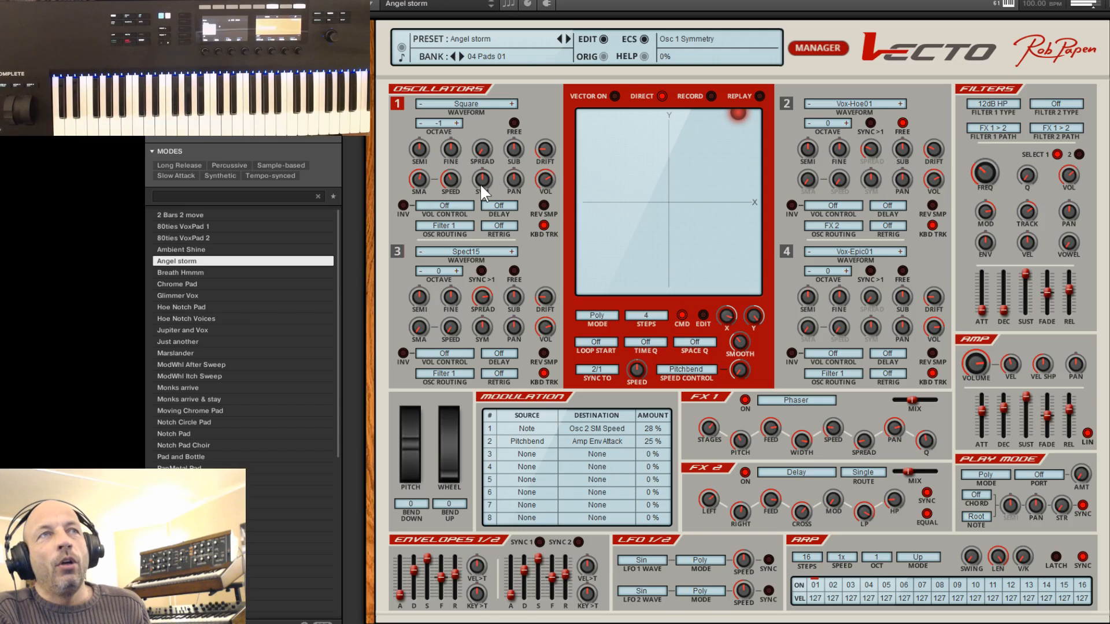
pyautogui.moveTo(480, 182); pyautogui.dragTo(490, 157)
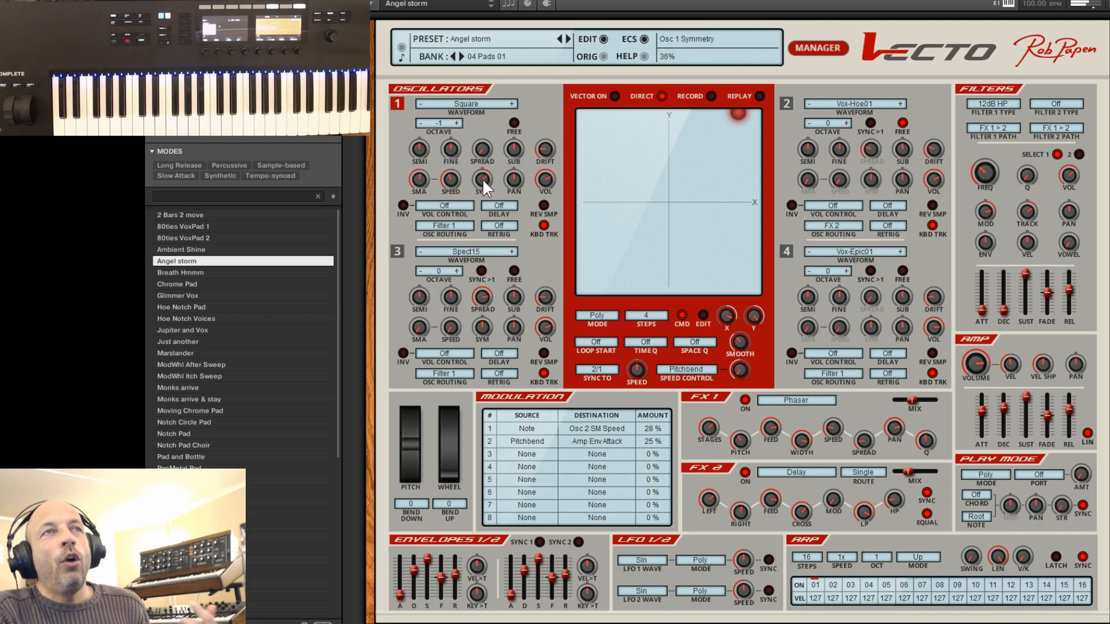
pyautogui.doubleClick(482, 179)
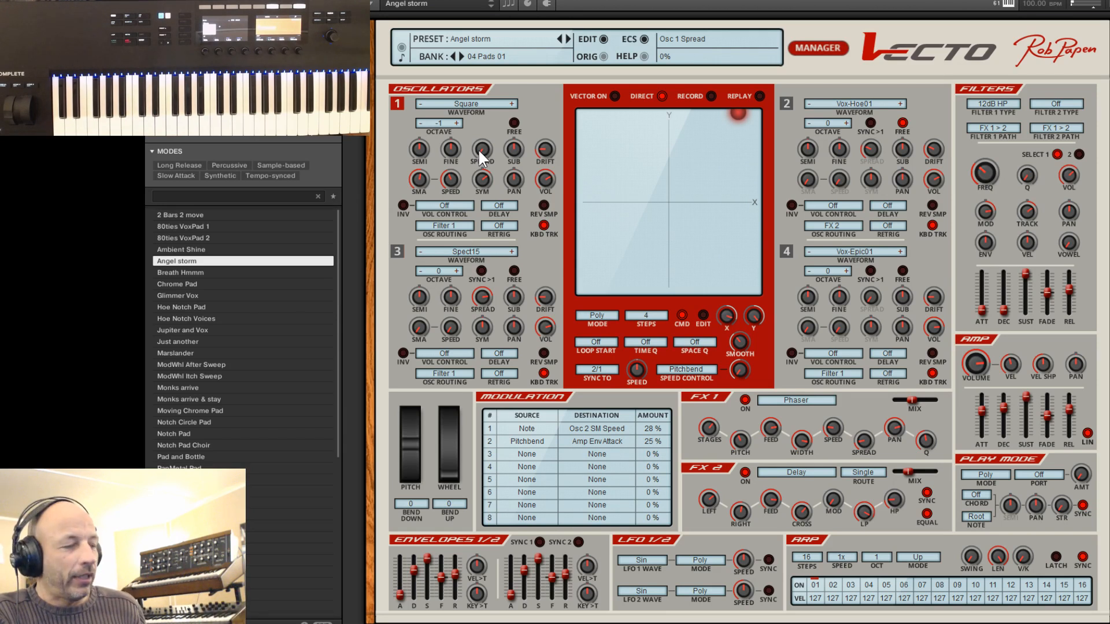
pyautogui.moveTo(478, 148); pyautogui.dragTo(480, 82)
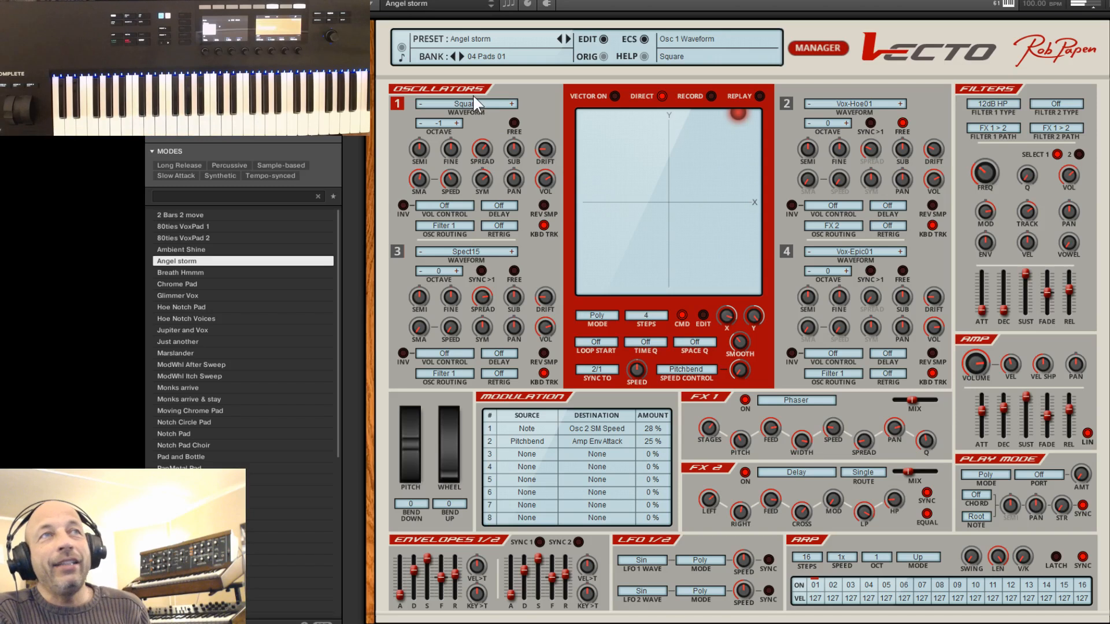
# Set oscillator 1's waveform to Strings from the big samples.
pyautogui.click(474, 99)
pyautogui.moveTo(470, 162)
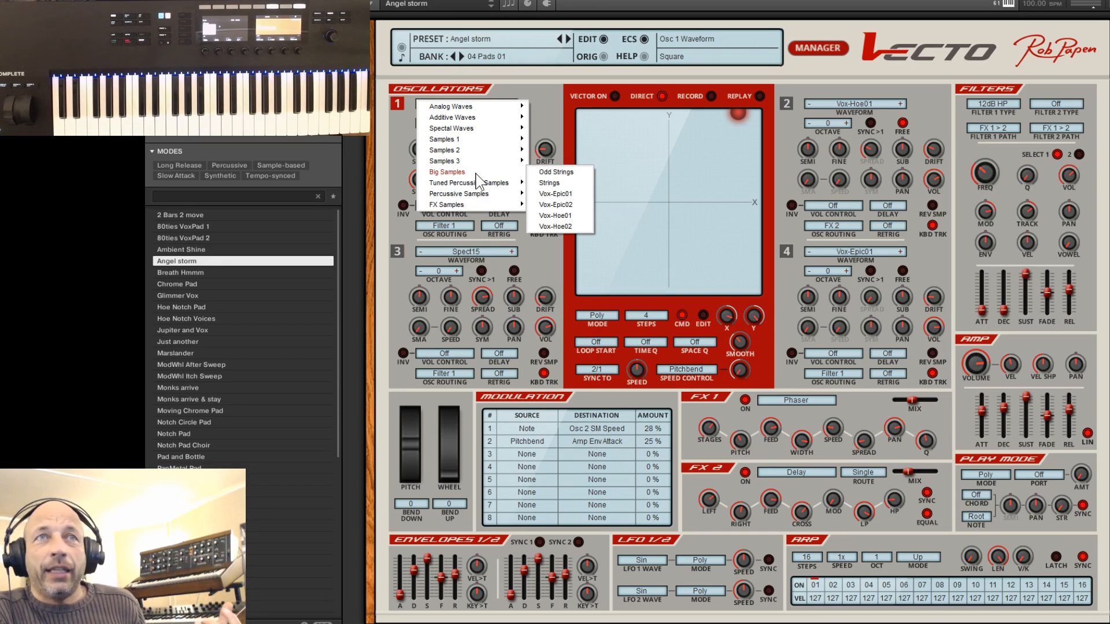
pyautogui.click(549, 185)
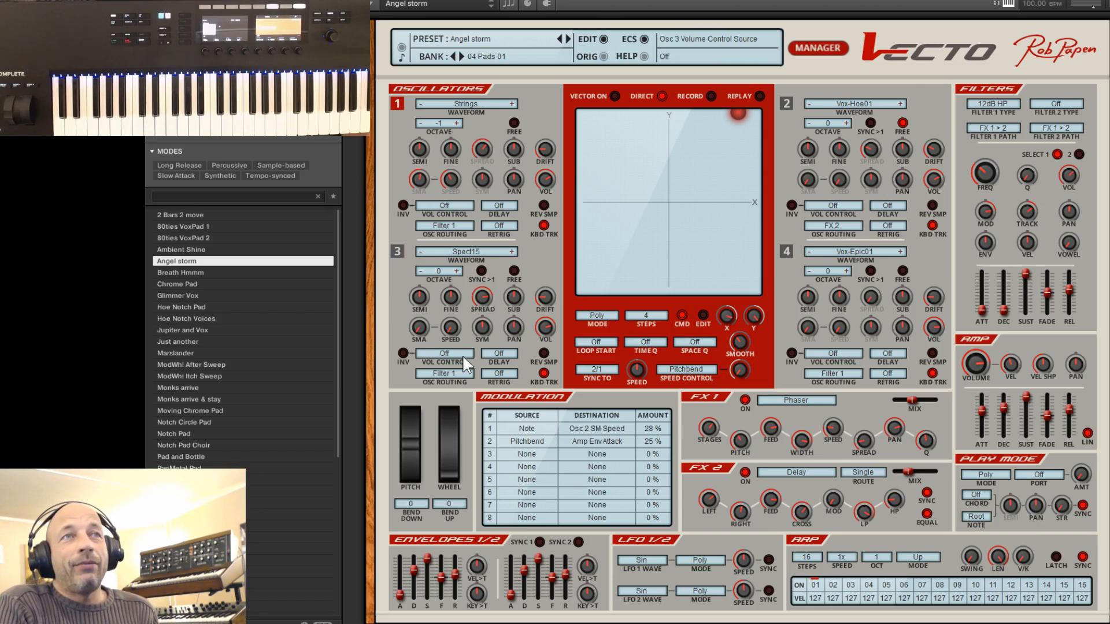
# View the synth's credits and settings page and its preset manager, and return to the main synth view.
pyautogui.click(913, 54)
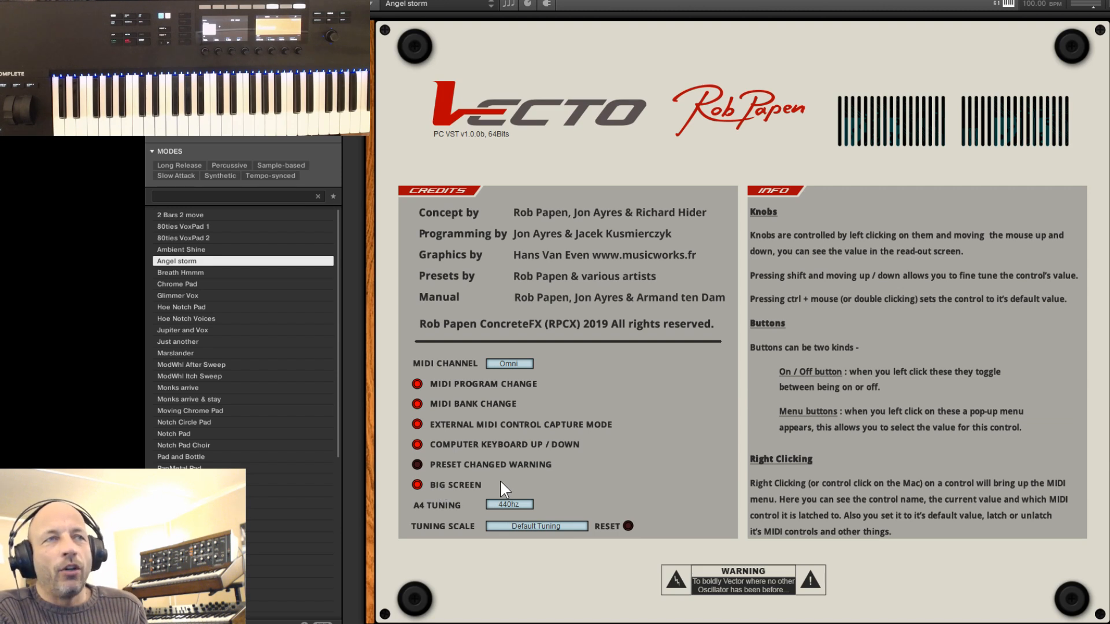
pyautogui.click(703, 127)
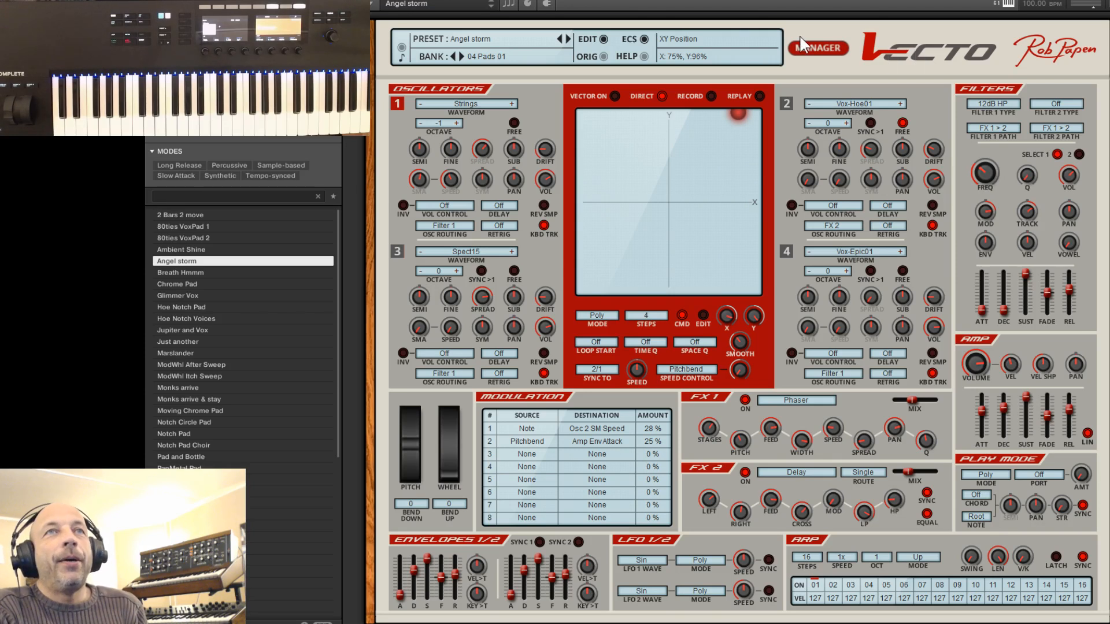
pyautogui.click(811, 53)
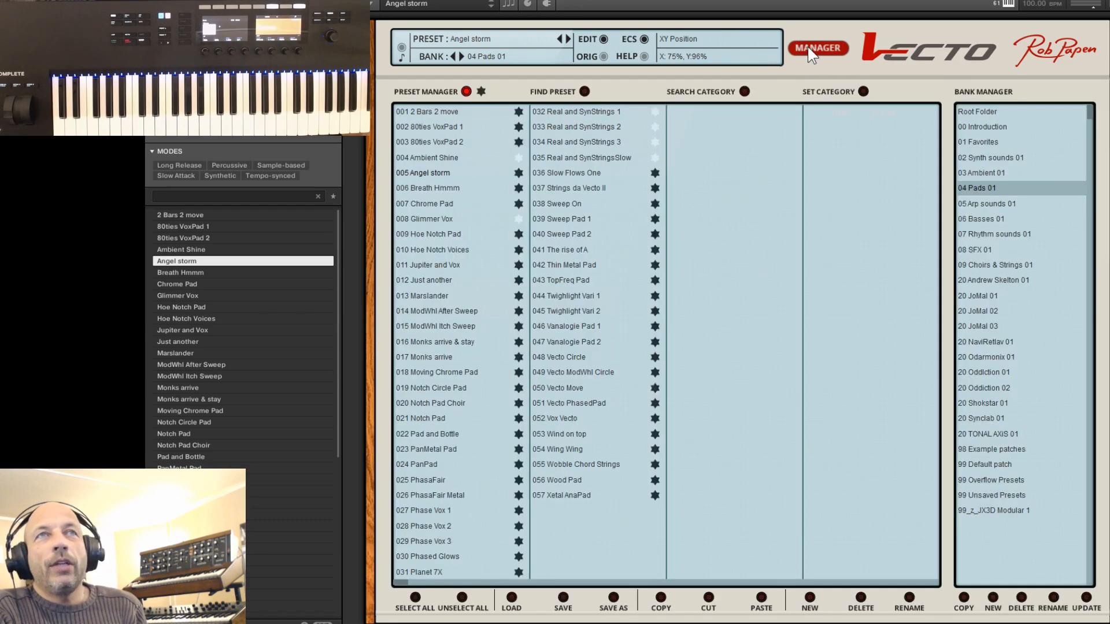
pyautogui.click(811, 54)
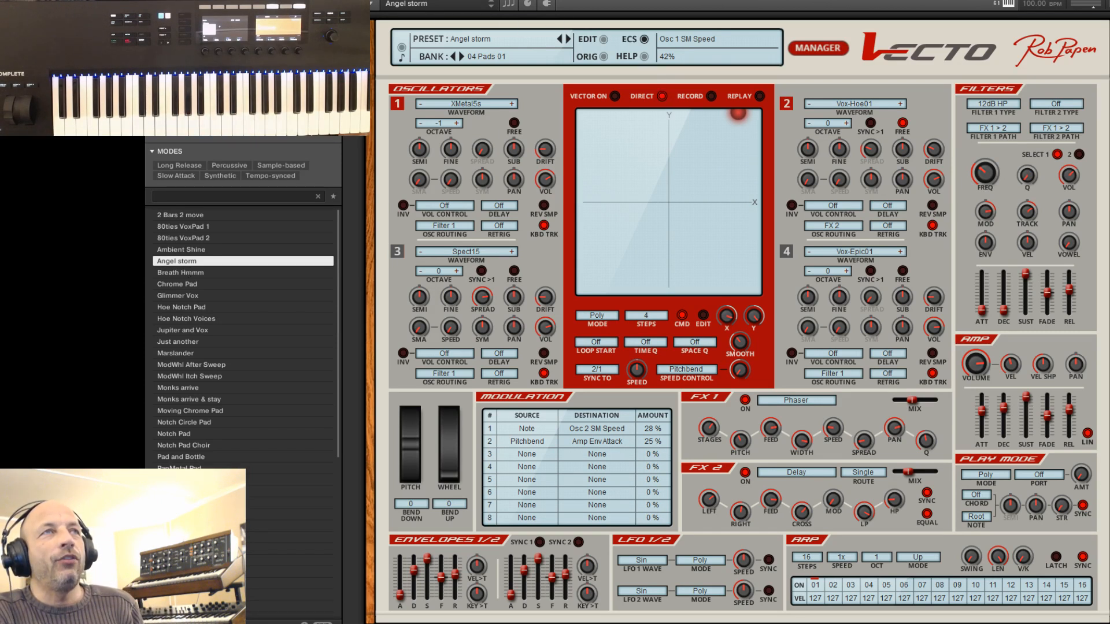
# Show the mapped control knobs above the synth to examine the X and Y vector controls.
pyautogui.click(525, 2)
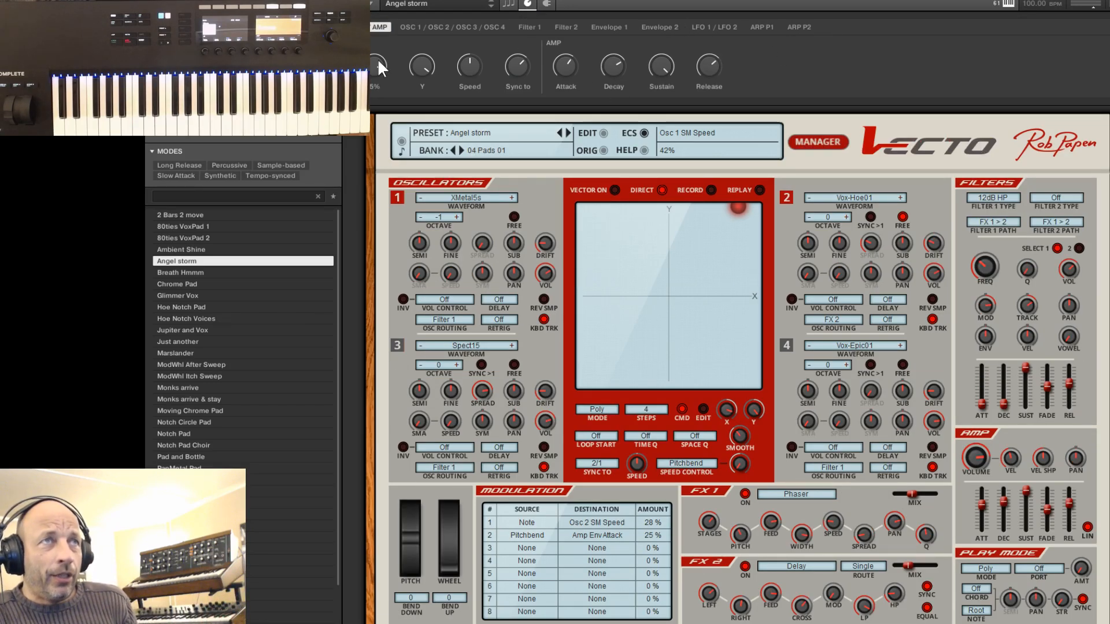
pyautogui.moveTo(380, 65)
pyautogui.moveTo(429, 75)
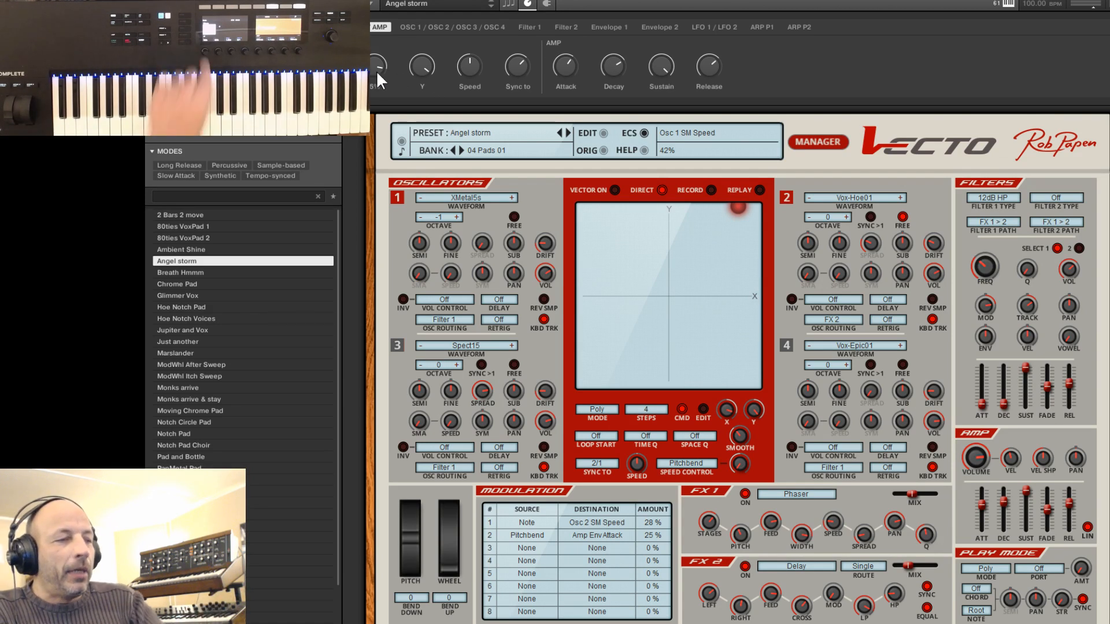
pyautogui.moveTo(459, 197)
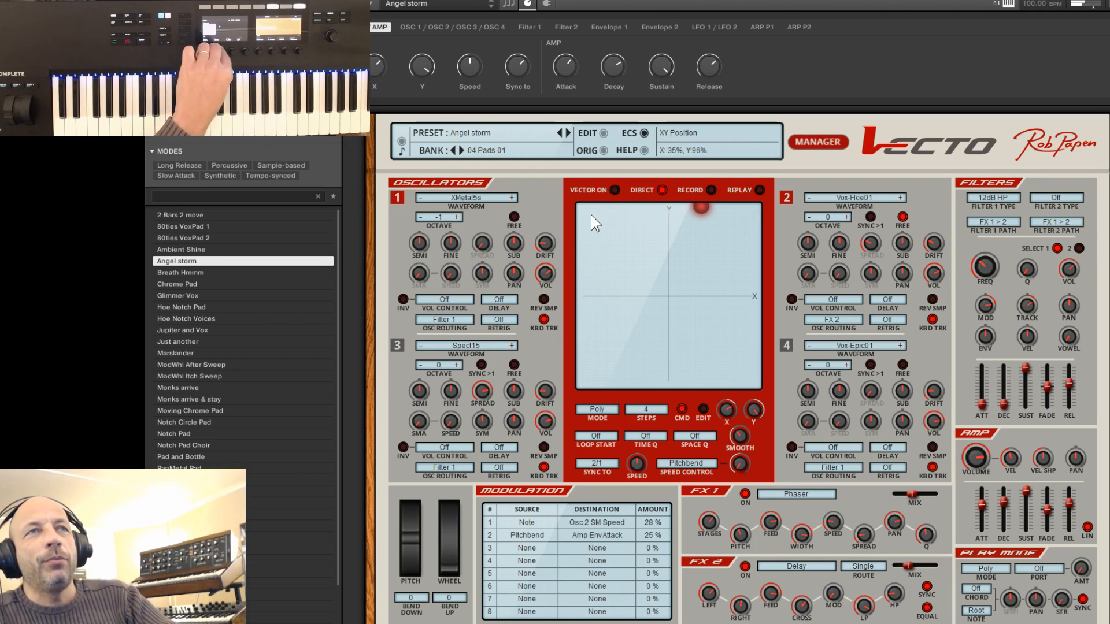
# Switch the XY vector on and off again.
pyautogui.click(613, 190)
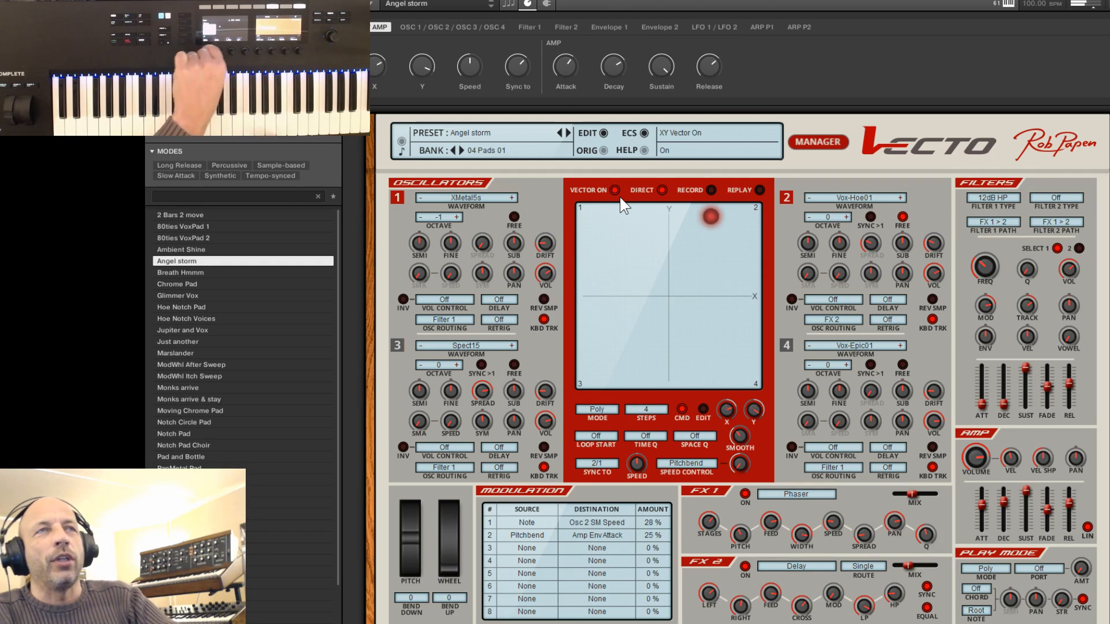
pyautogui.click(613, 190)
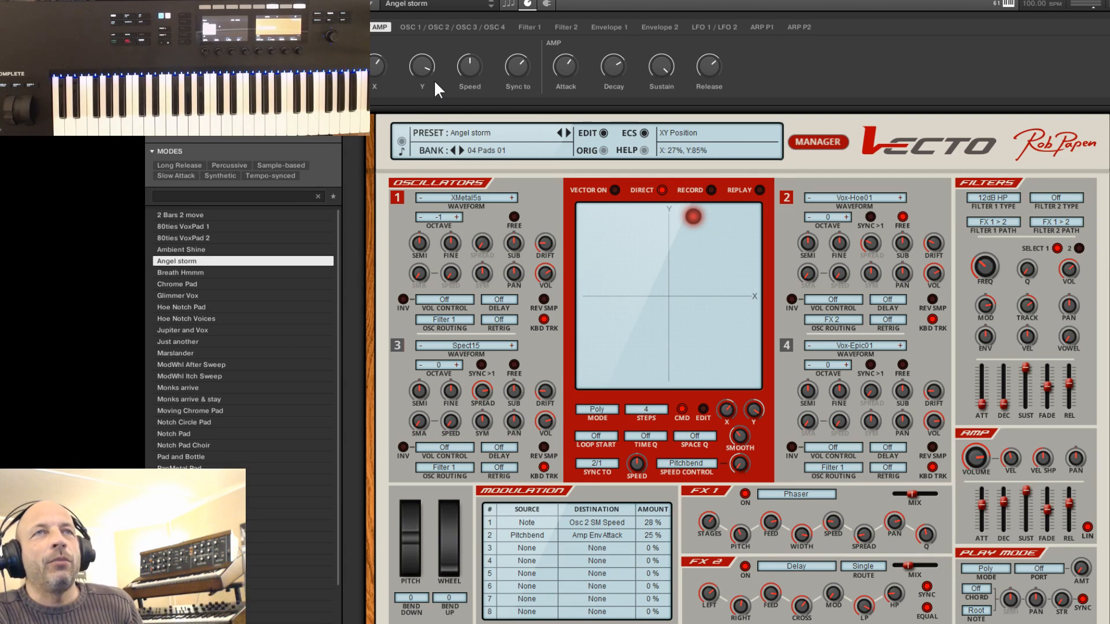
# Load the 2 Bars 2 move preset from presets 1-50 of the 04 Pads 01 bank.
pyautogui.click(464, 135)
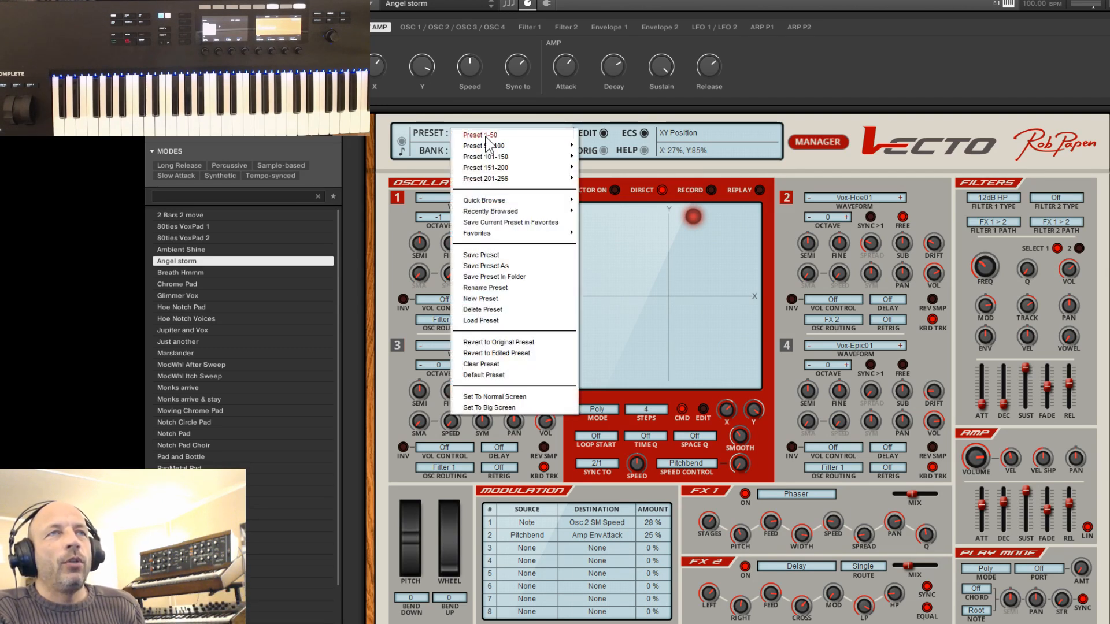
pyautogui.moveTo(493, 138)
pyautogui.click(626, 137)
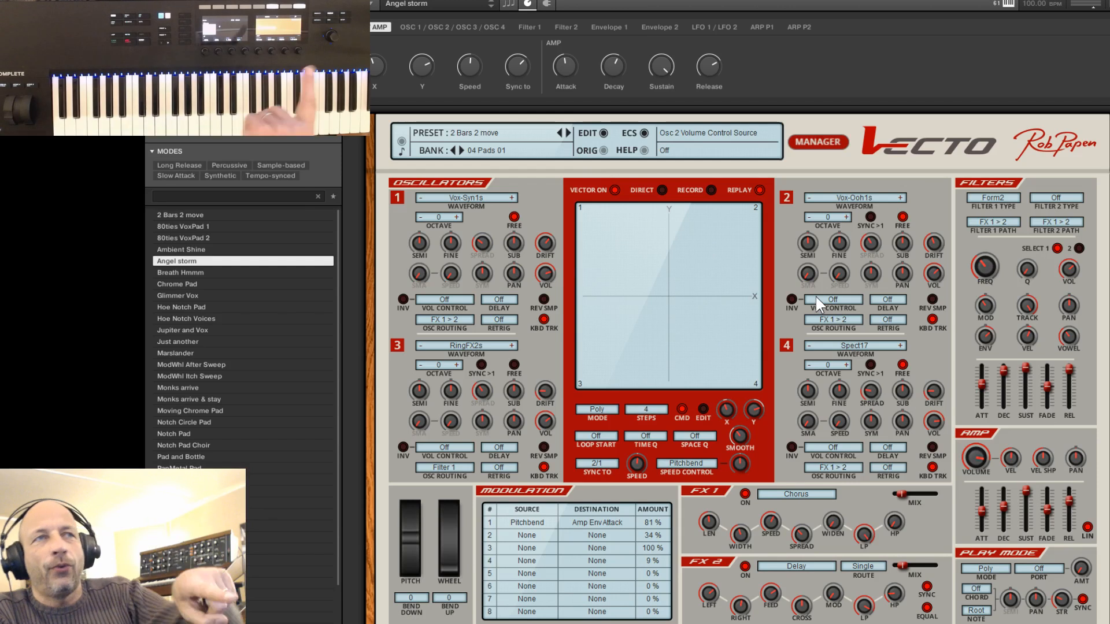
# Look over the preset management options and the synth's credits and settings page.
pyautogui.click(482, 131)
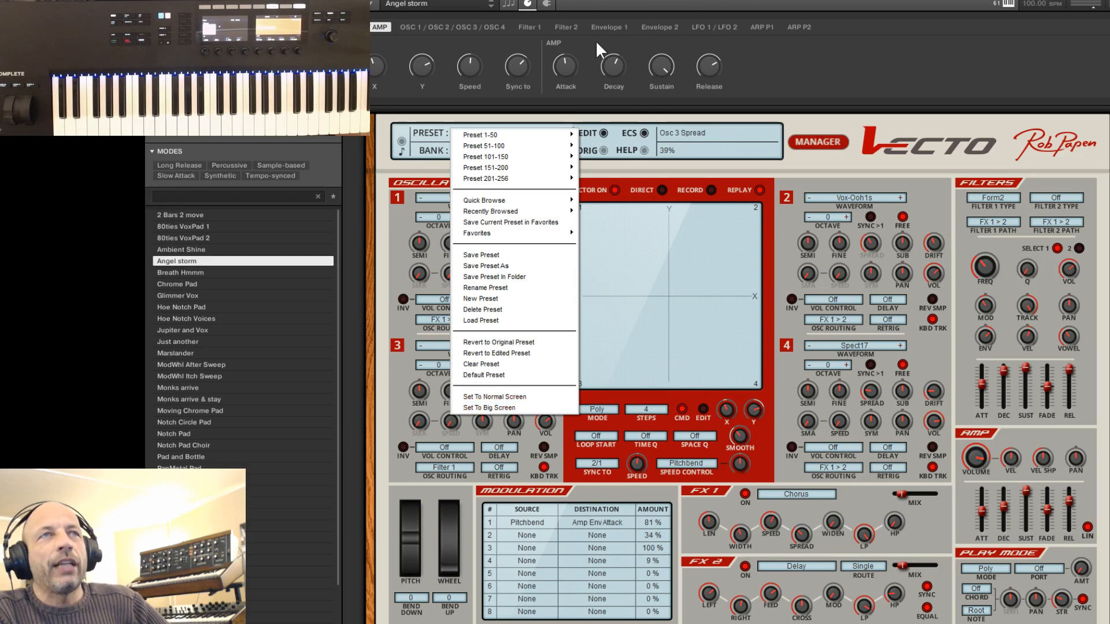
pyautogui.click(506, 120)
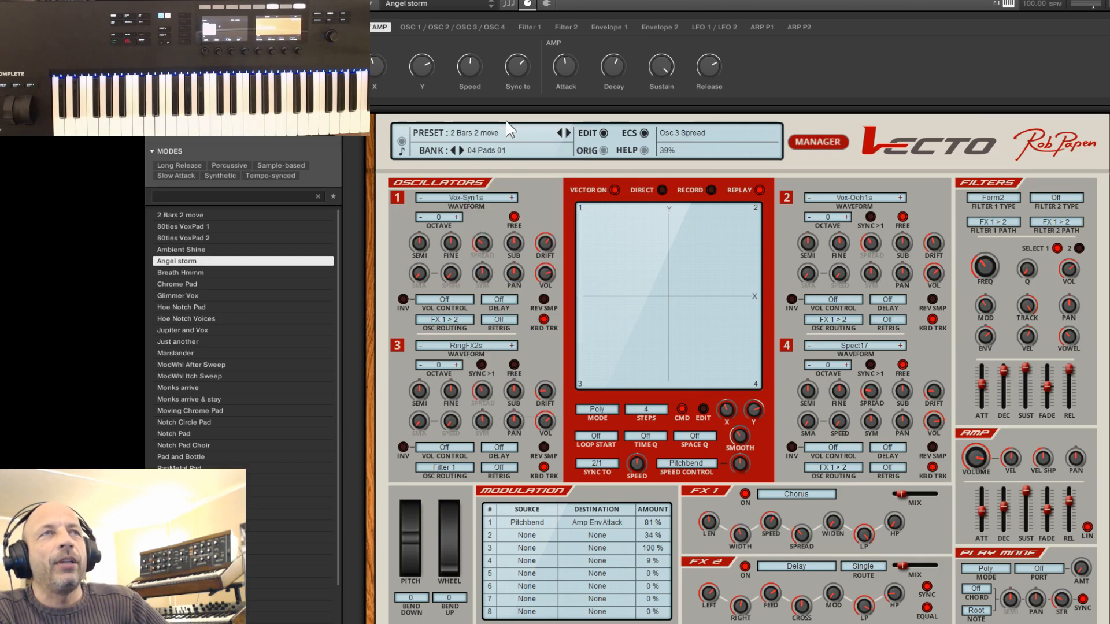
pyautogui.click(492, 128)
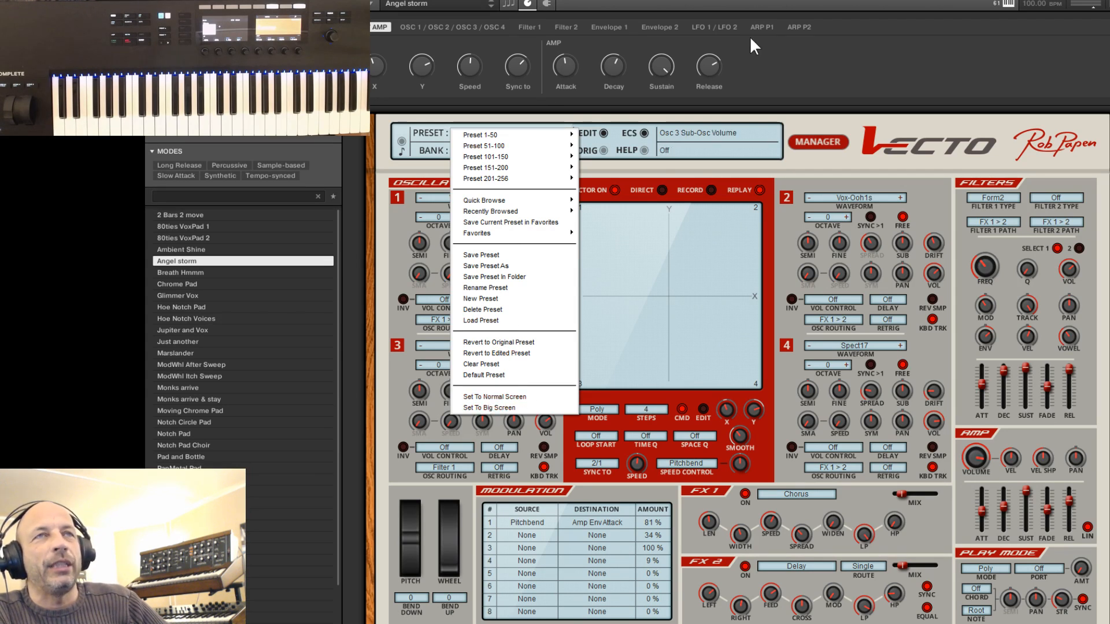
pyautogui.click(806, 124)
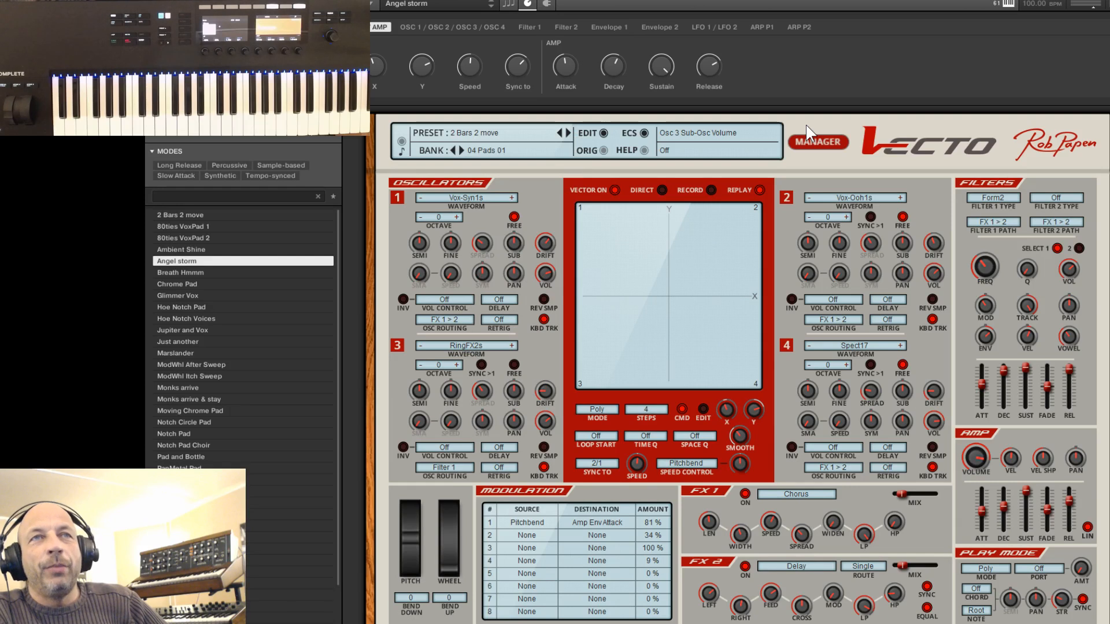
pyautogui.click(894, 141)
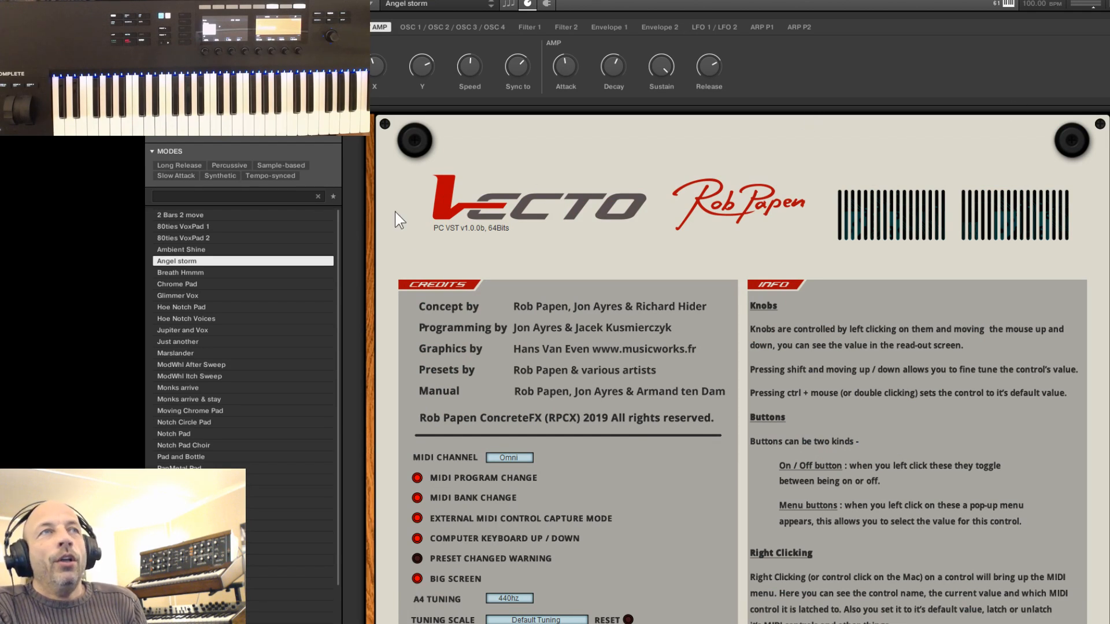
pyautogui.click(760, 208)
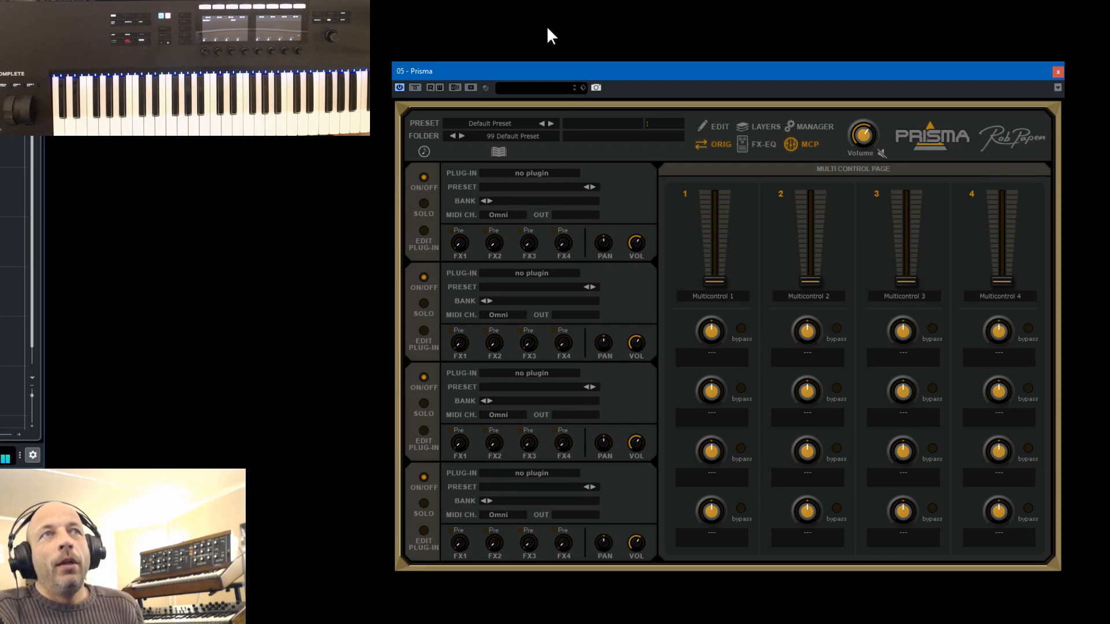
# Load the Vecto plug-in into the first layer of the Prisma window.
pyautogui.moveTo(764, 69); pyautogui.dragTo(815, 5)
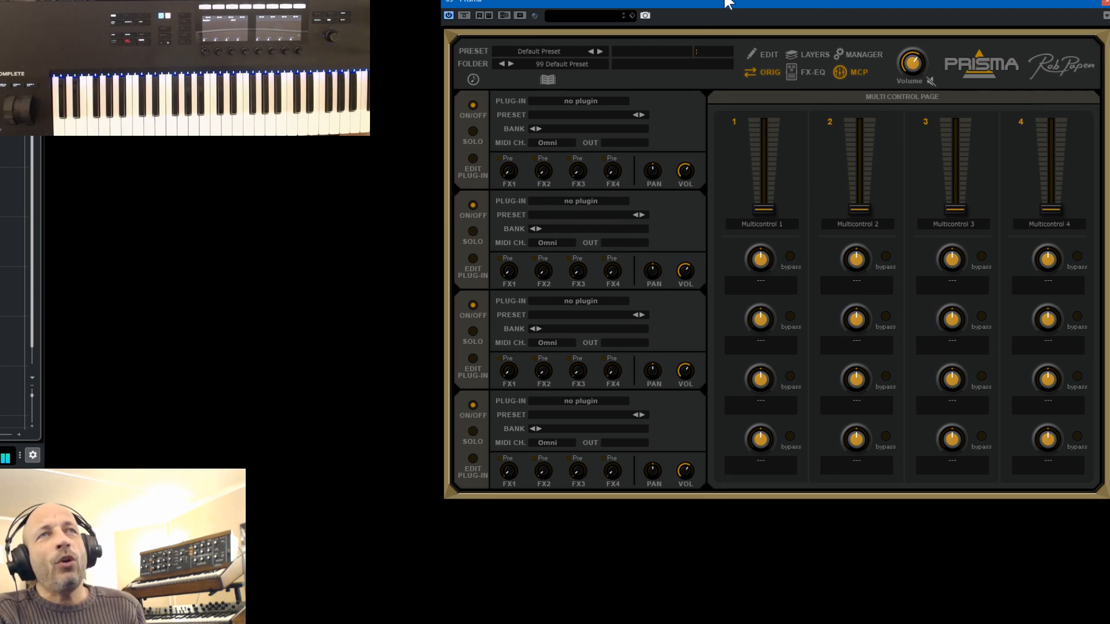
pyautogui.click(581, 98)
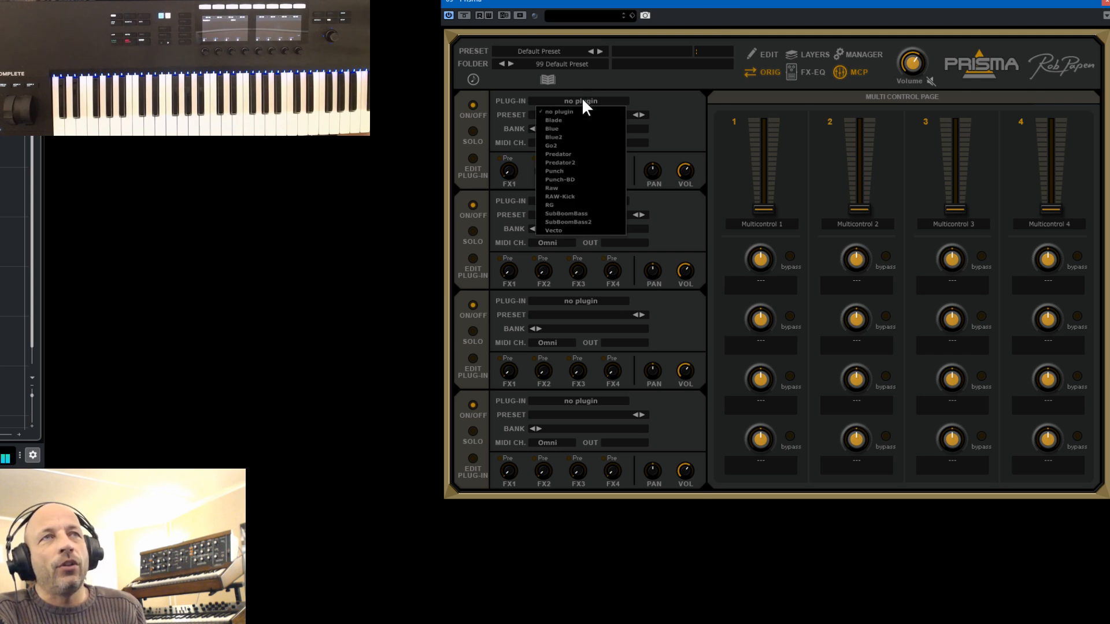
pyautogui.click(556, 232)
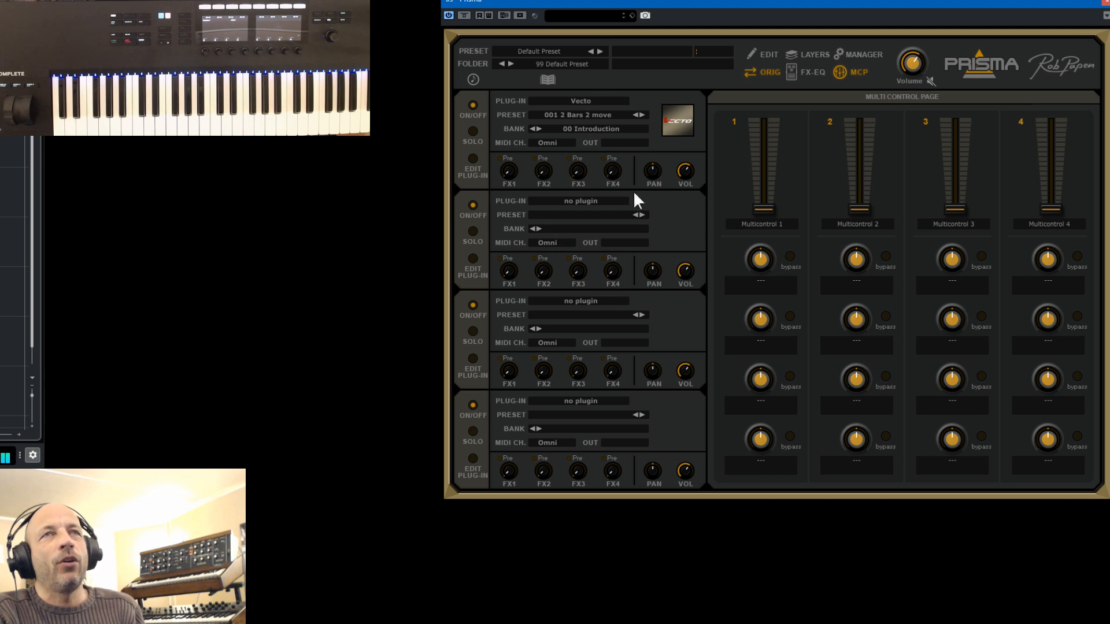
# Look over Prisma's credits and settings page, including the version line and VST plug-ins folder.
pyautogui.click(976, 61)
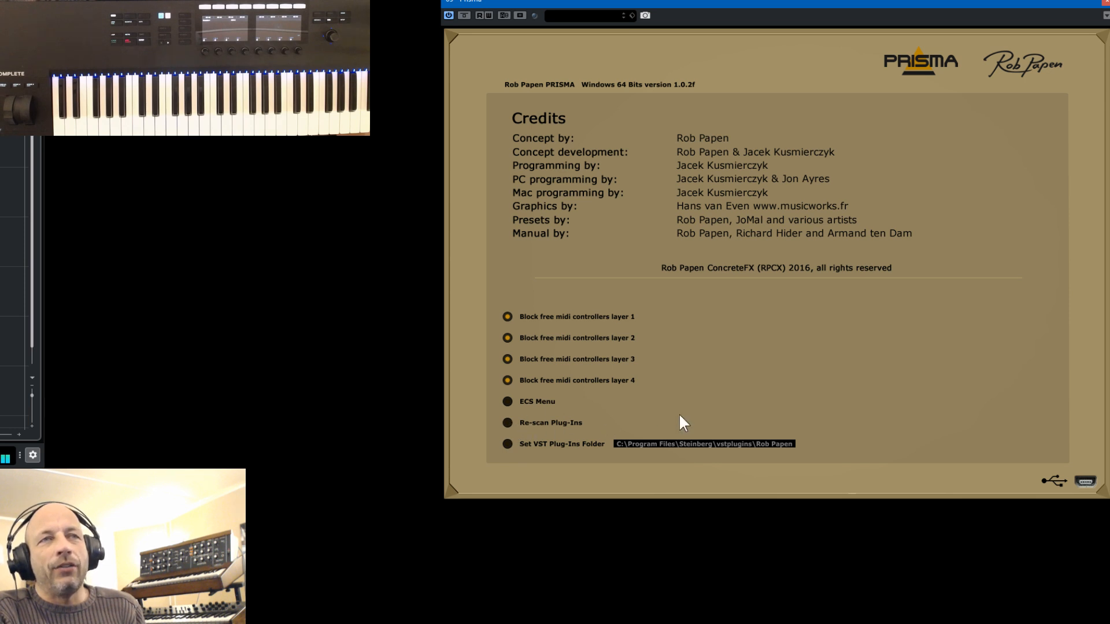
pyautogui.click(914, 58)
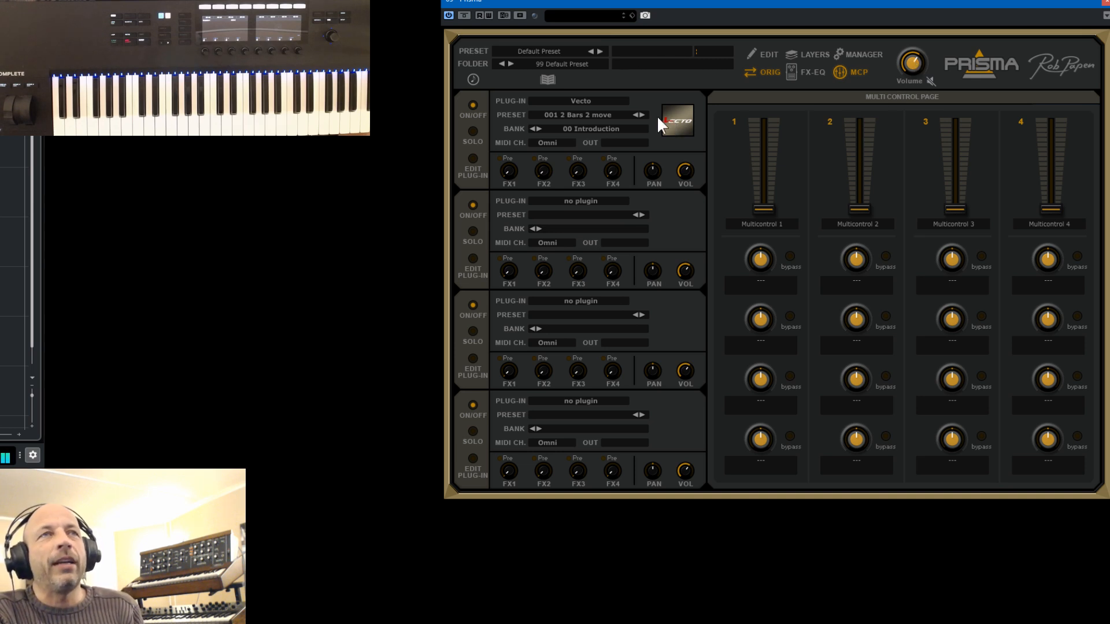
pyautogui.click(984, 64)
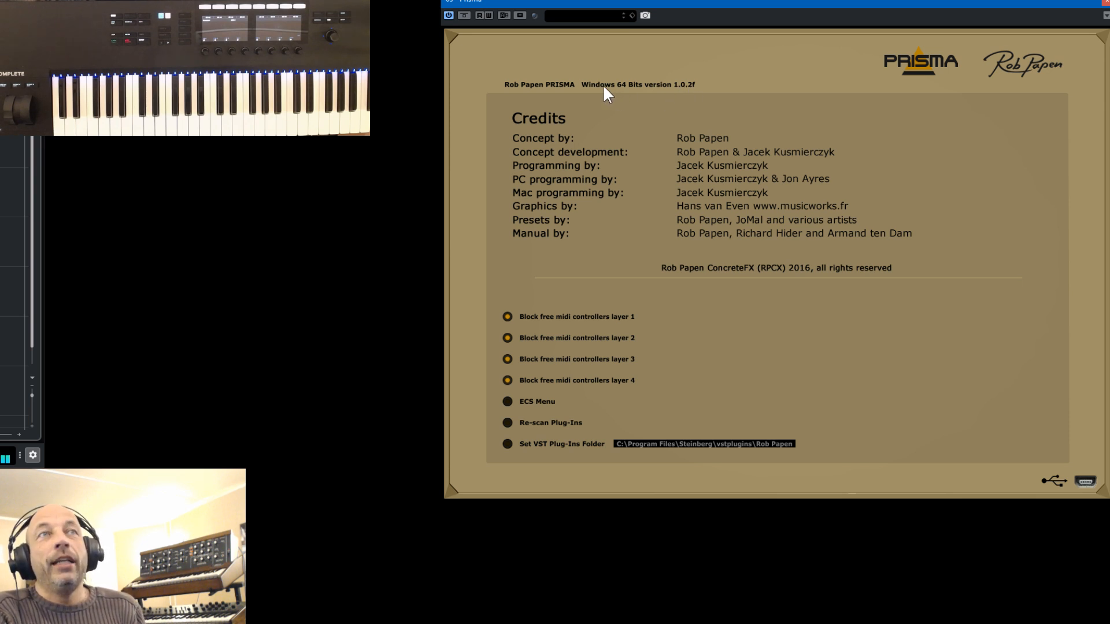
pyautogui.click(922, 65)
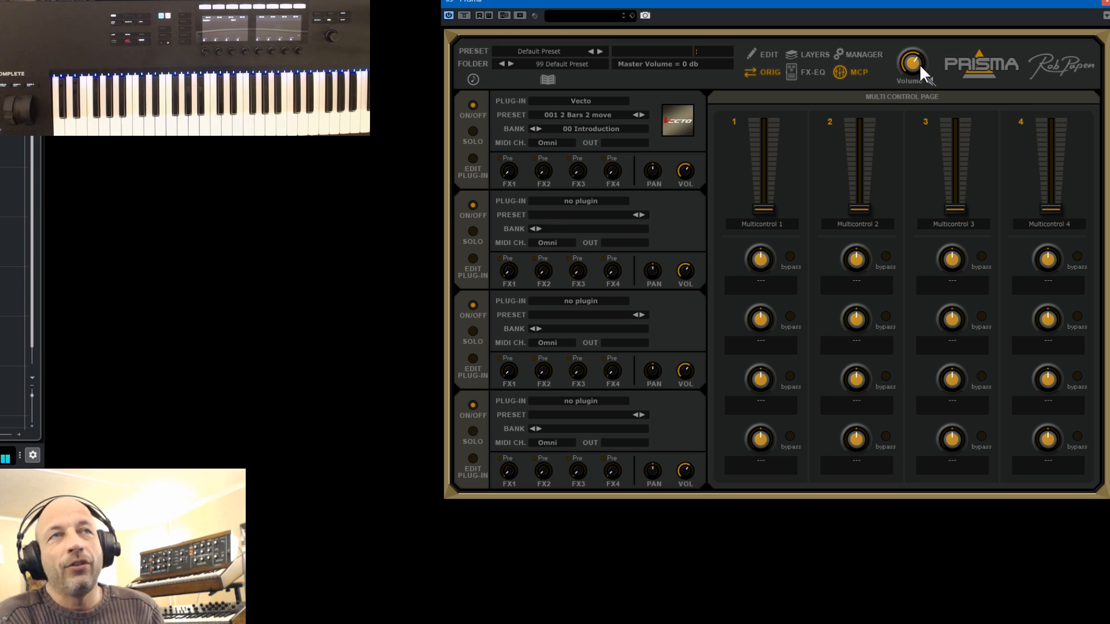
# Look through the first layer's Easy Edit, Keyboard Layout, EQ and MIDI Filter views.
pyautogui.click(801, 54)
pyautogui.click(744, 98)
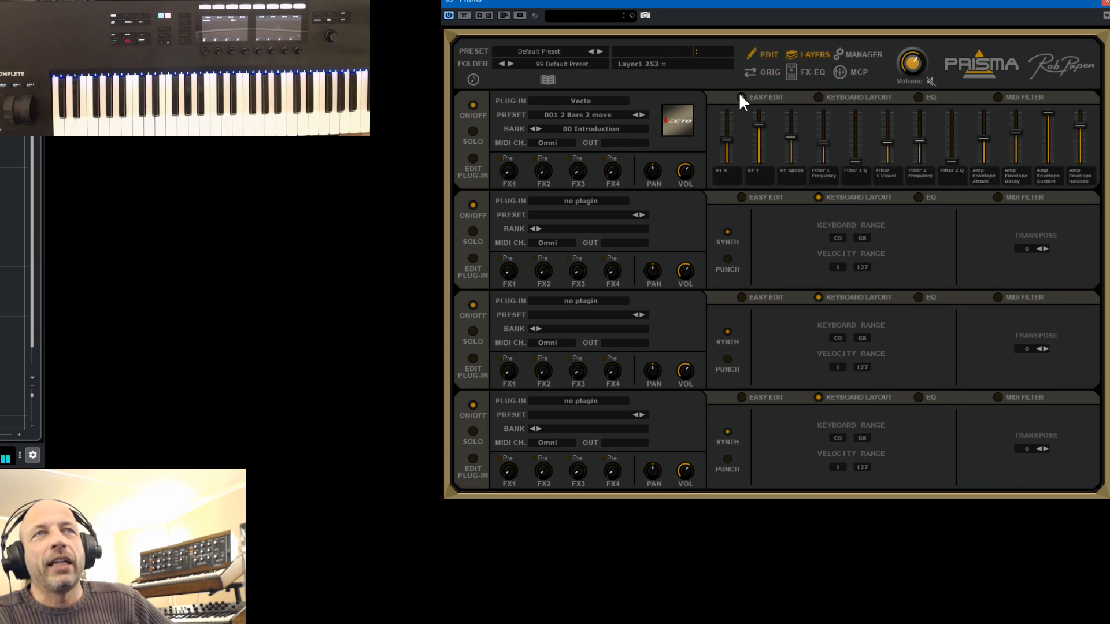
pyautogui.click(823, 97)
pyautogui.click(915, 97)
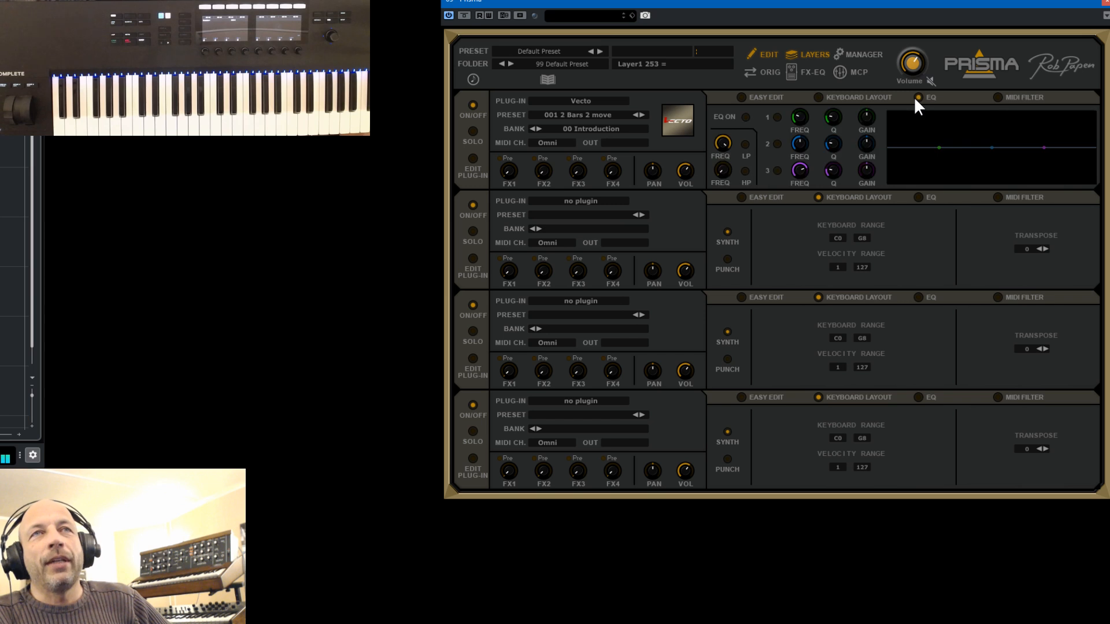
pyautogui.click(998, 97)
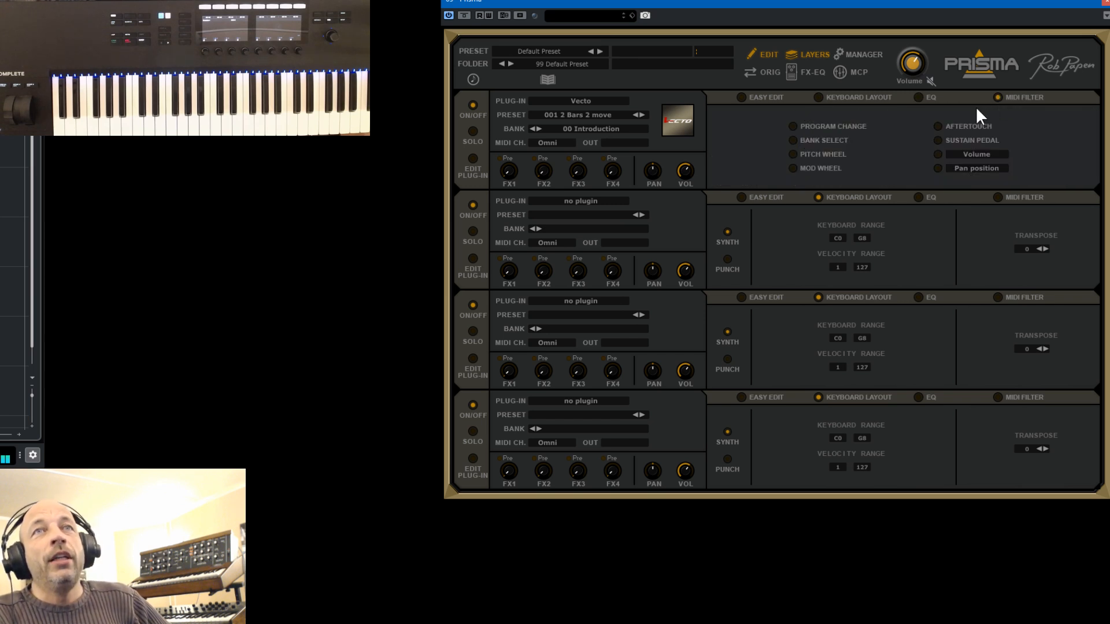
pyautogui.click(742, 98)
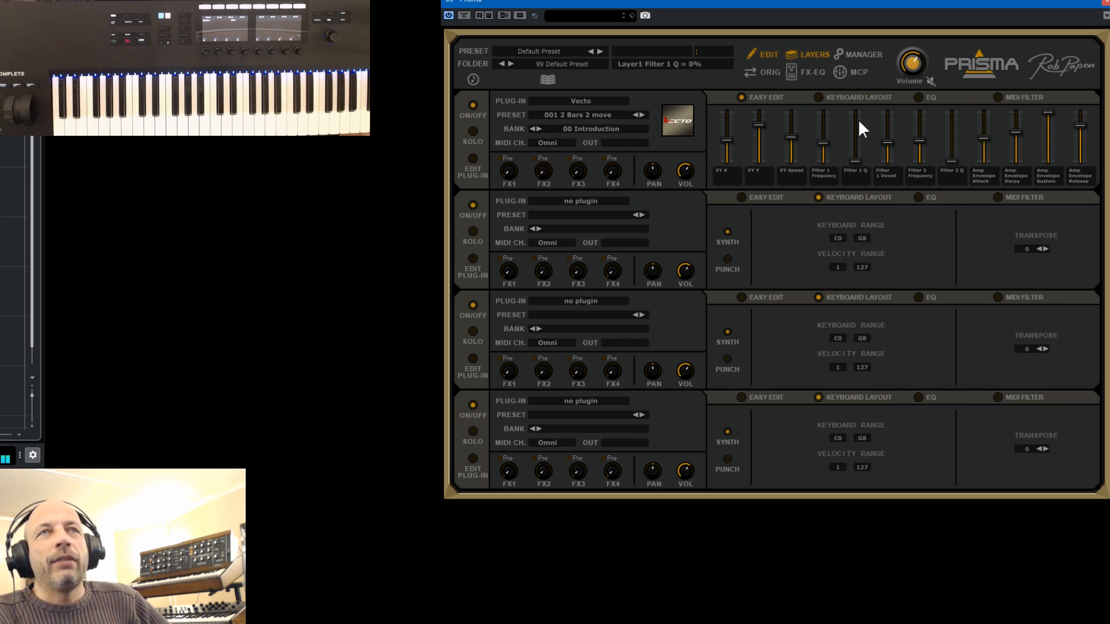
# View Prisma's effects and EQ page and its preset manager, and return to the multi control page.
pyautogui.click(794, 74)
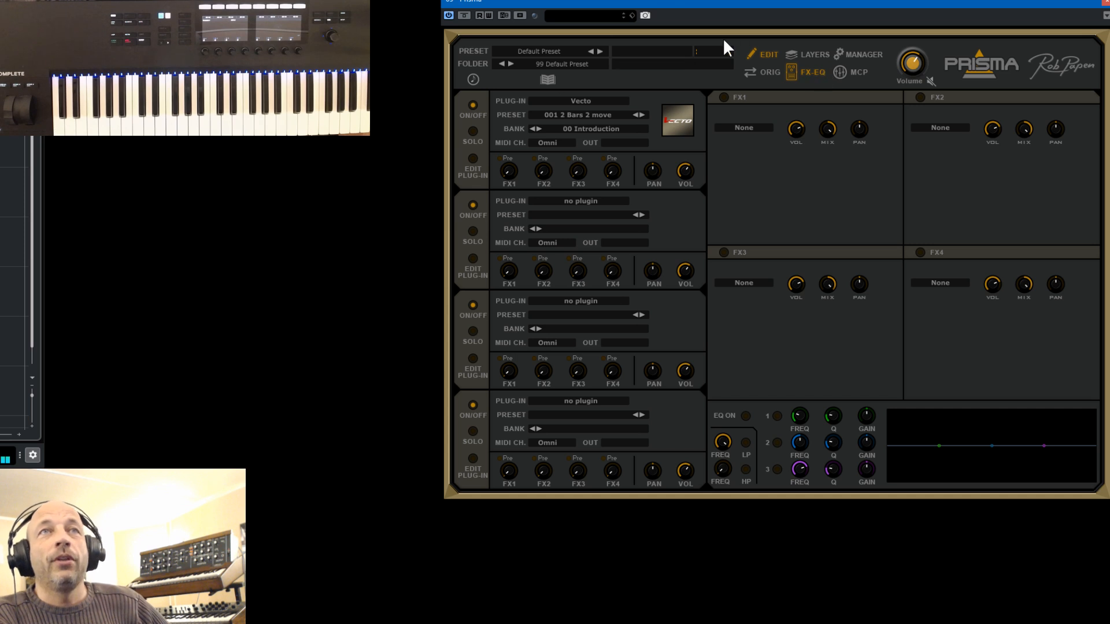
pyautogui.click(838, 54)
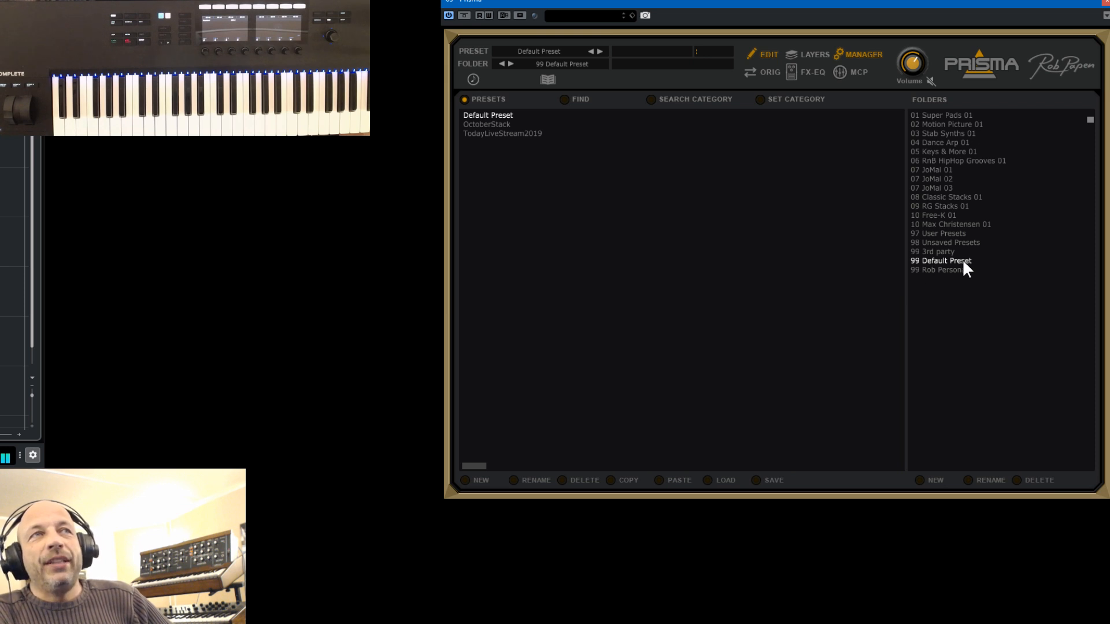
pyautogui.click(837, 73)
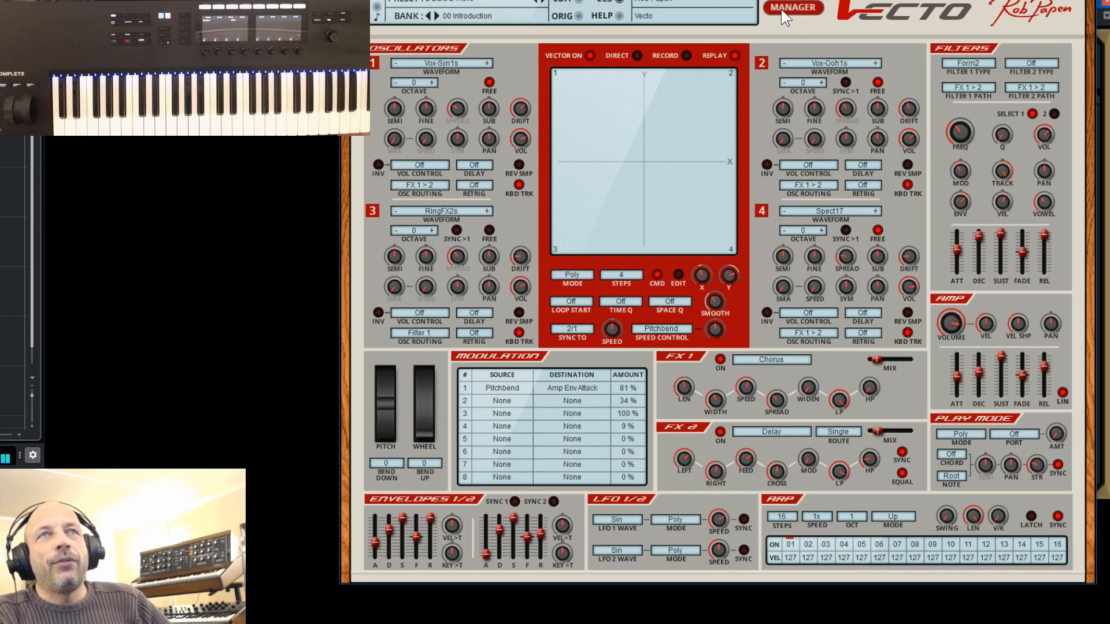
# Load the Monks arrive preset from the 04 Pads 01 bank into the first layer's Vecto.
pyautogui.click(783, 9)
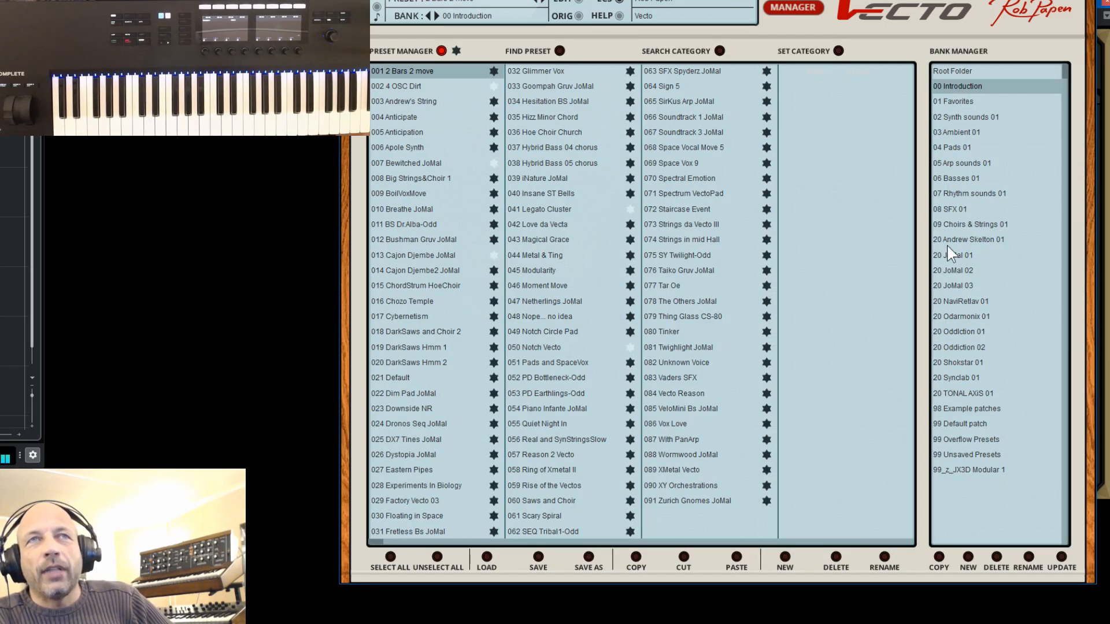
pyautogui.click(951, 147)
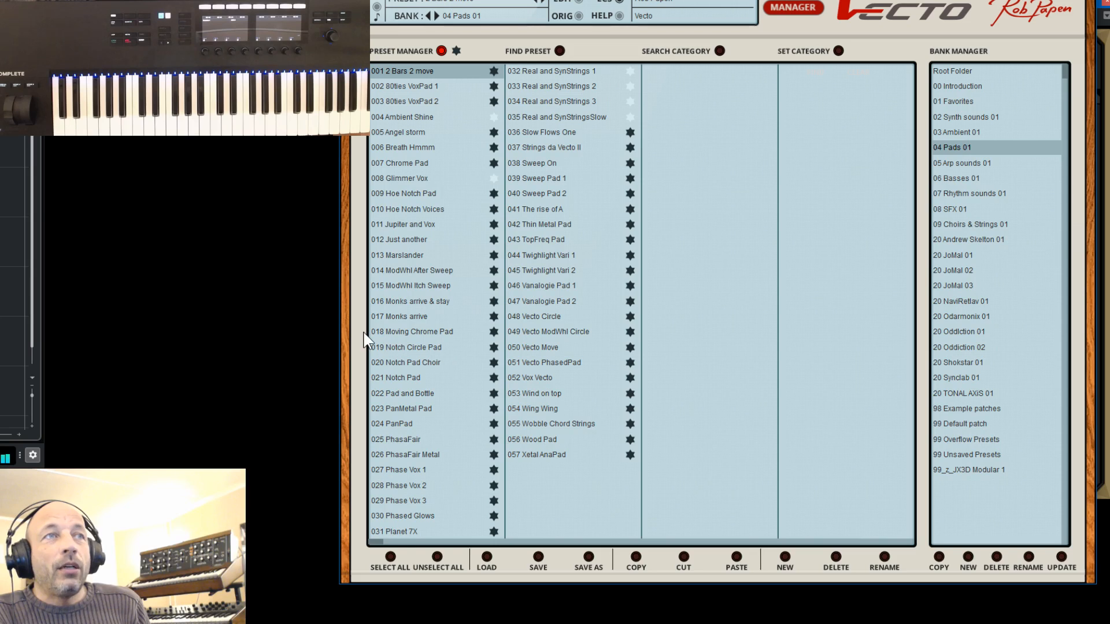
pyautogui.click(395, 317)
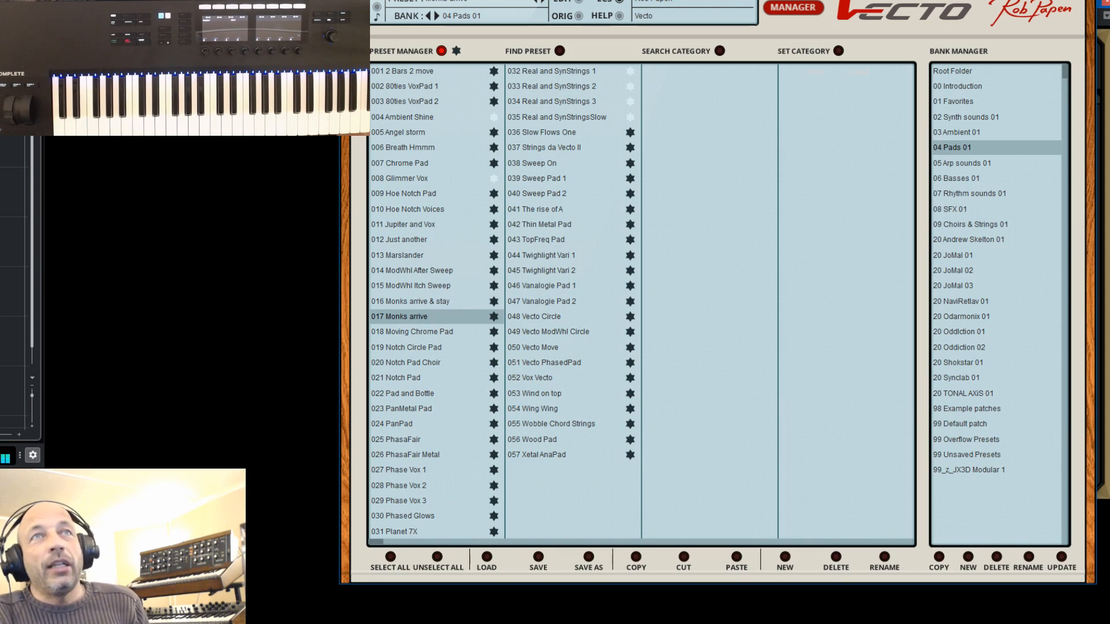
pyautogui.click(793, 6)
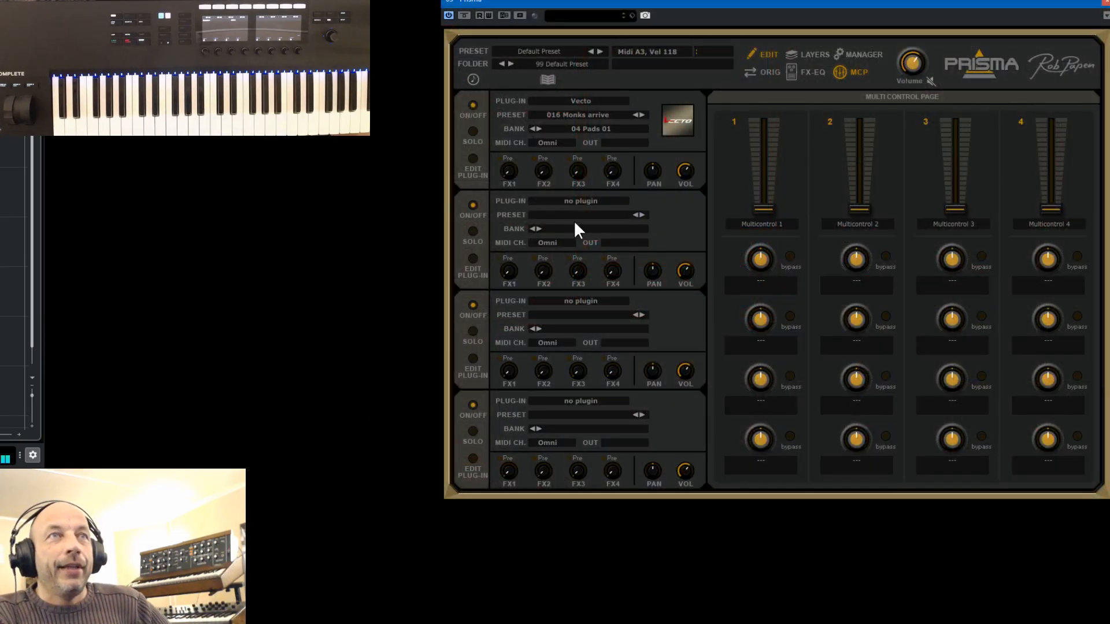
# Load the Vecto plug-in into the second Prisma layer and solo that layer.
pyautogui.click(580, 202)
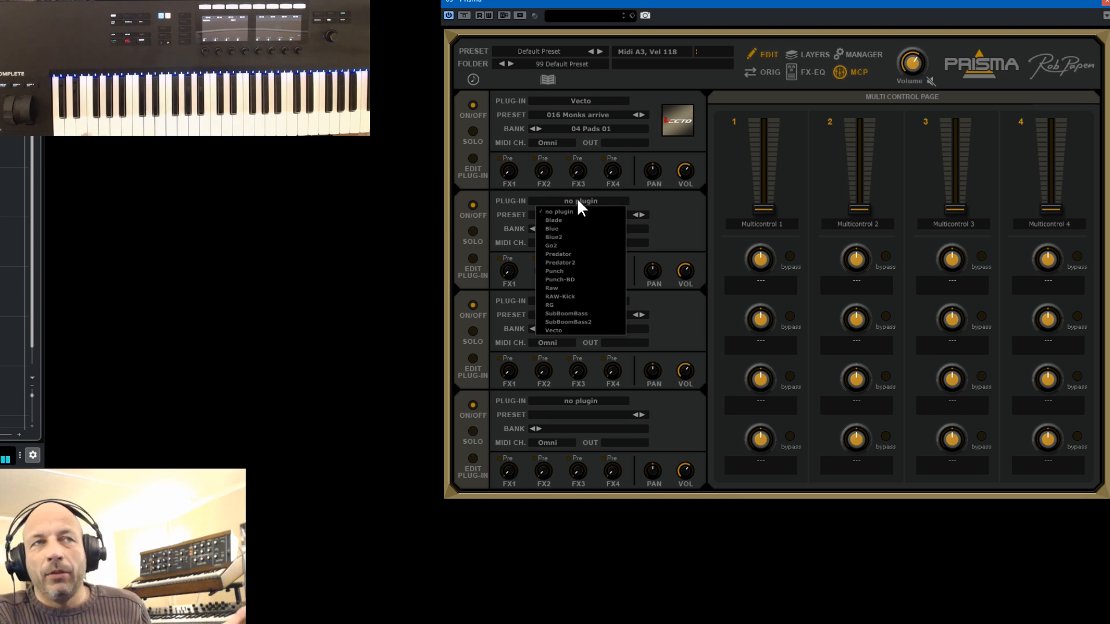
pyautogui.click(578, 331)
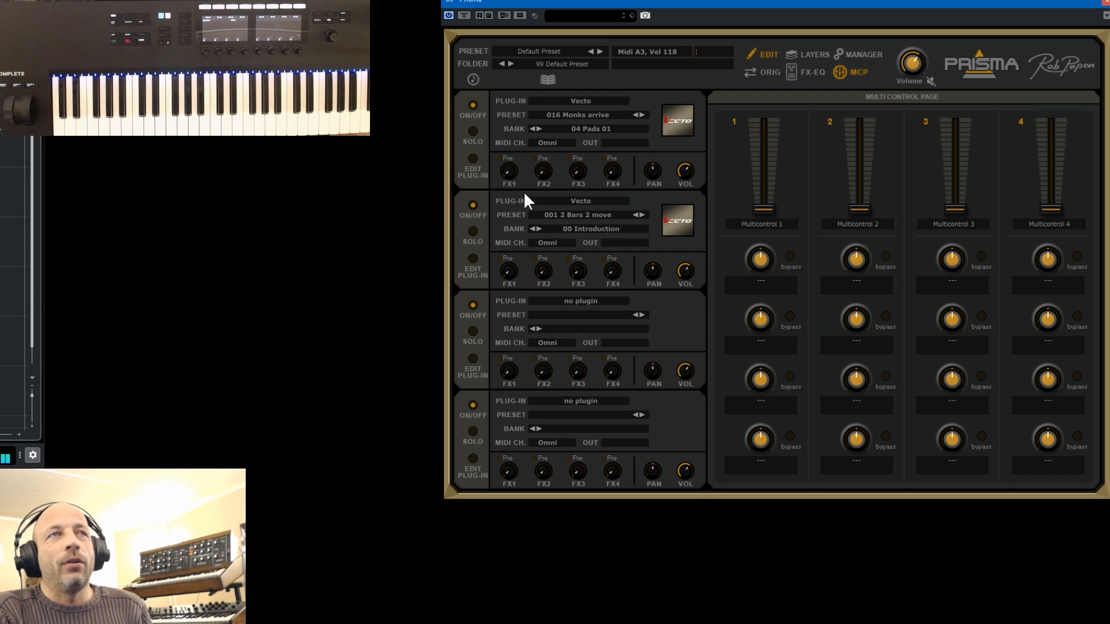
pyautogui.click(472, 107)
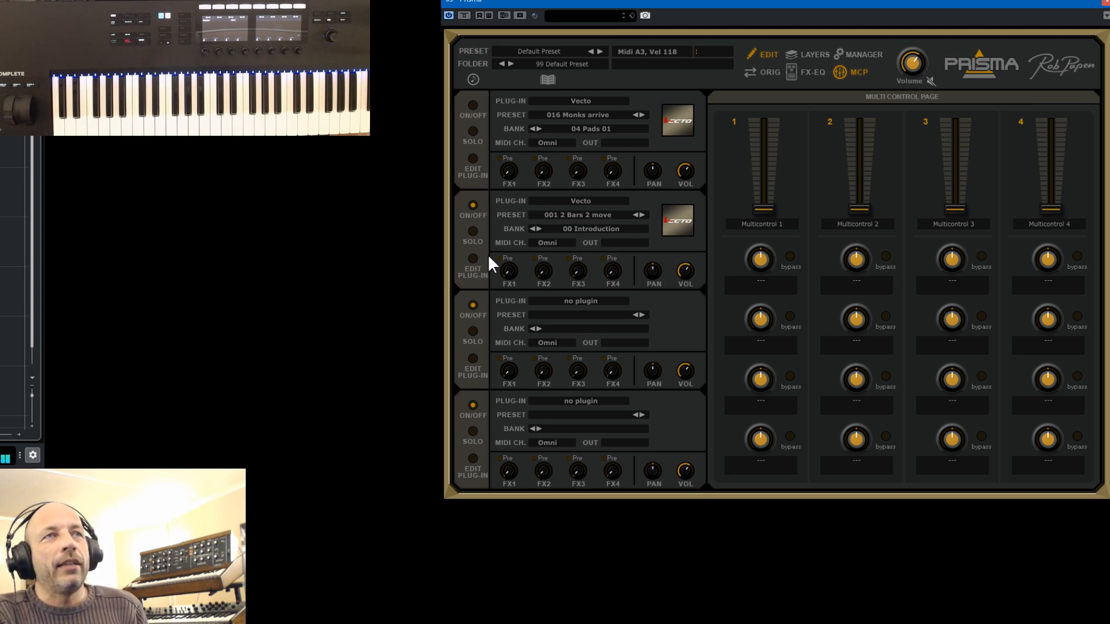
pyautogui.click(474, 104)
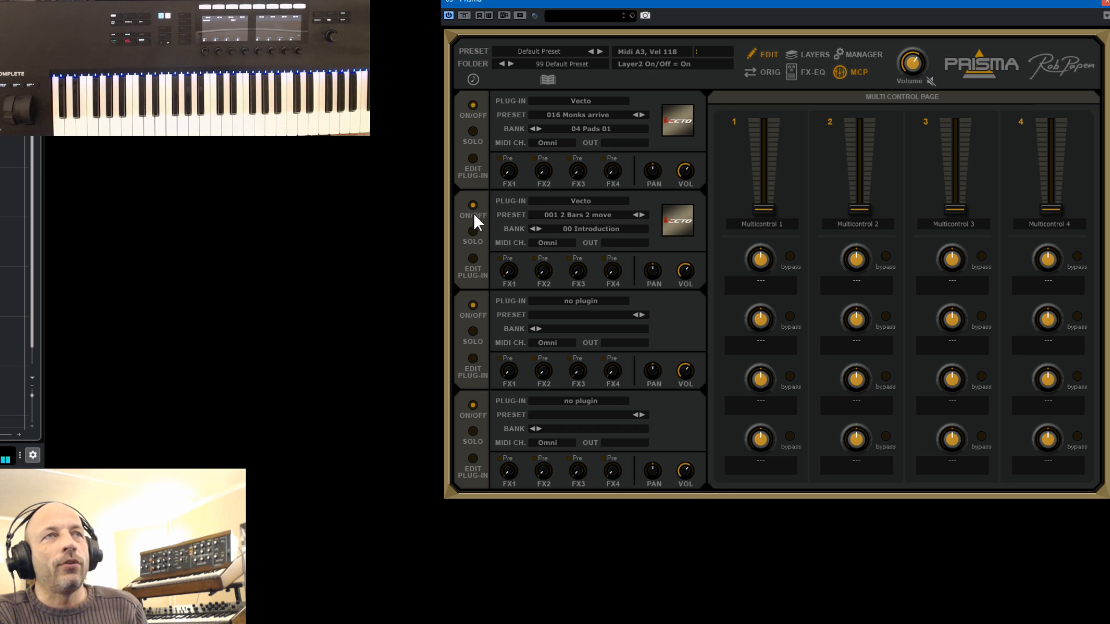
pyautogui.click(471, 231)
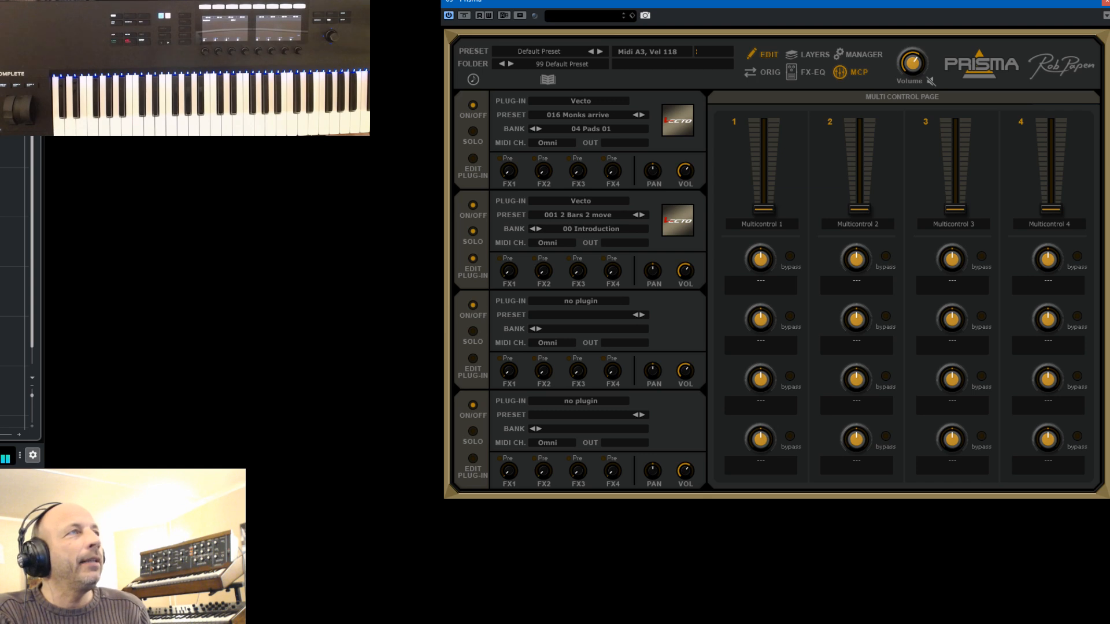
# Load the D-Vecto 2019 preset from the 02 Synth sounds 01 bank into the second layer's Vecto.
pyautogui.moveTo(0, 26); pyautogui.dragTo(897, 0)
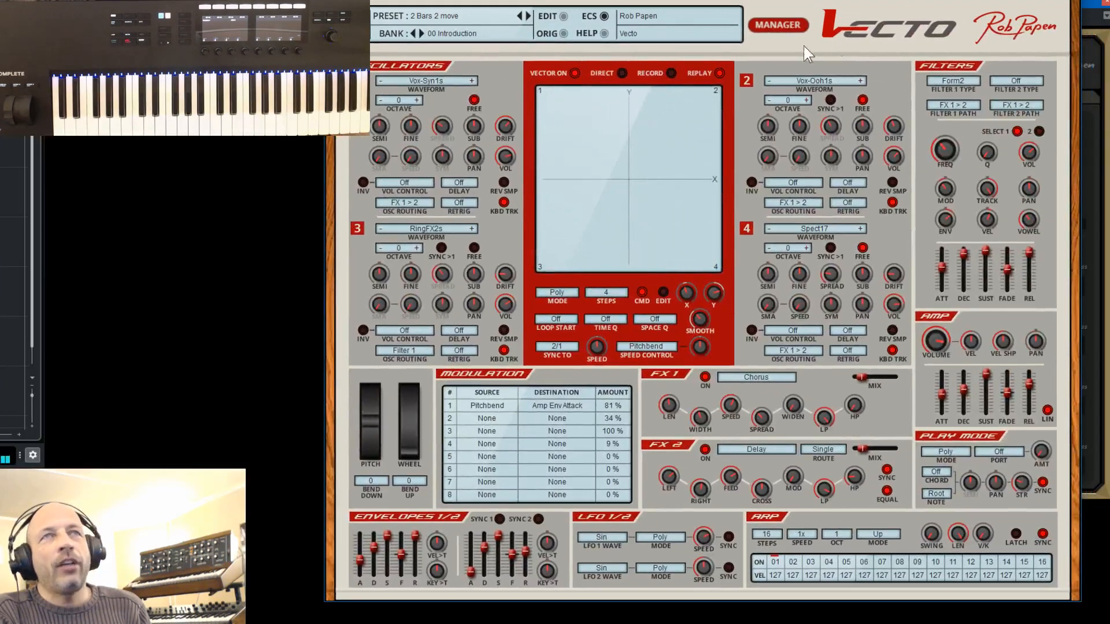
pyautogui.click(764, 29)
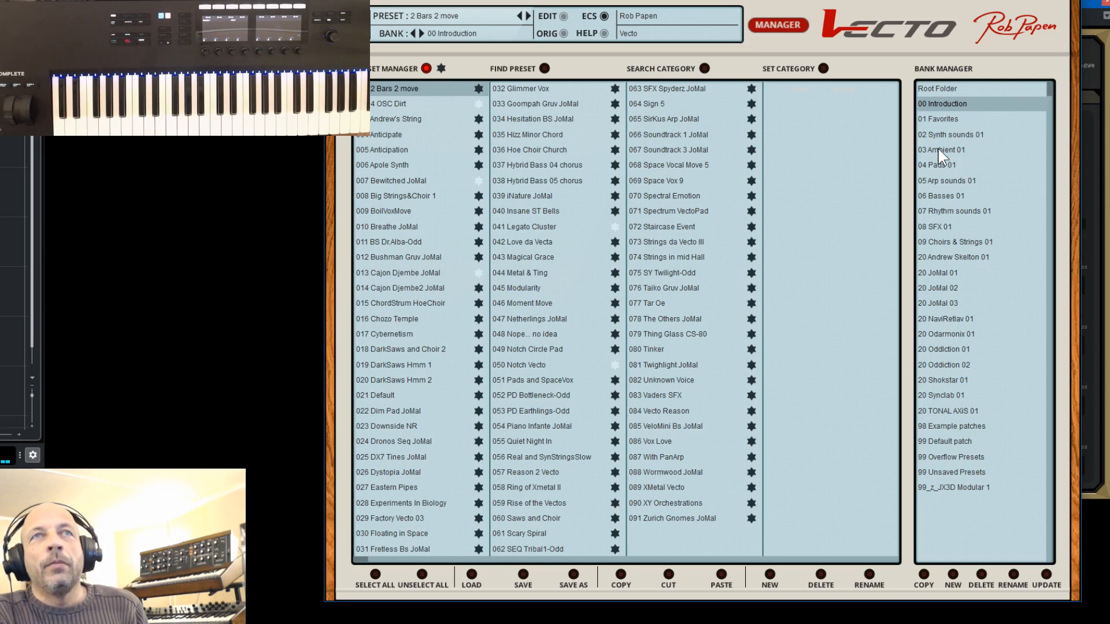
pyautogui.click(942, 133)
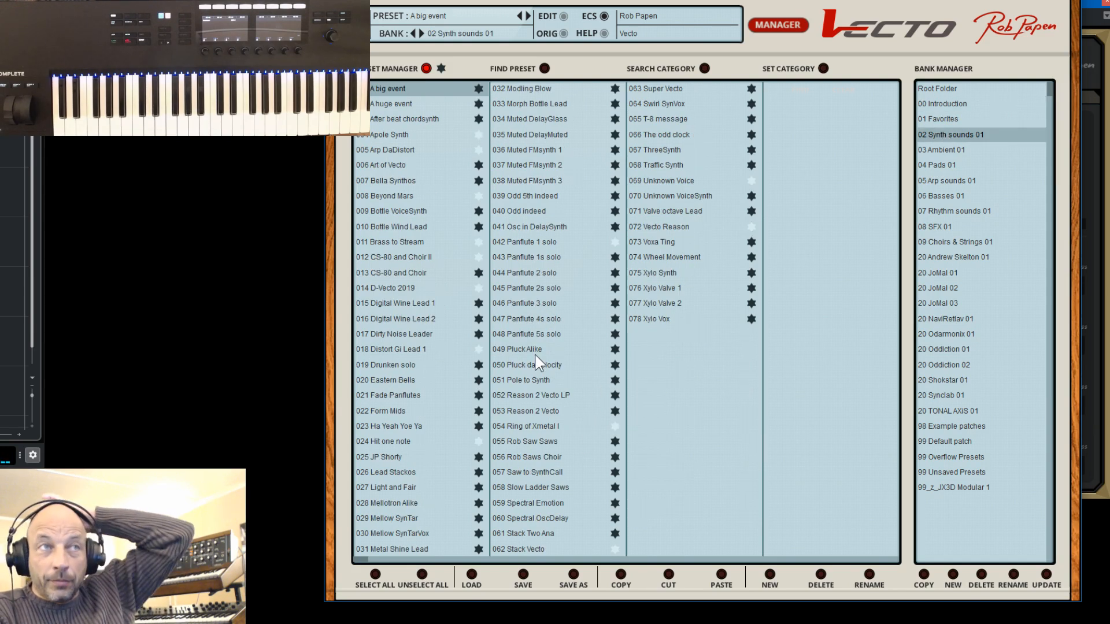
pyautogui.click(397, 304)
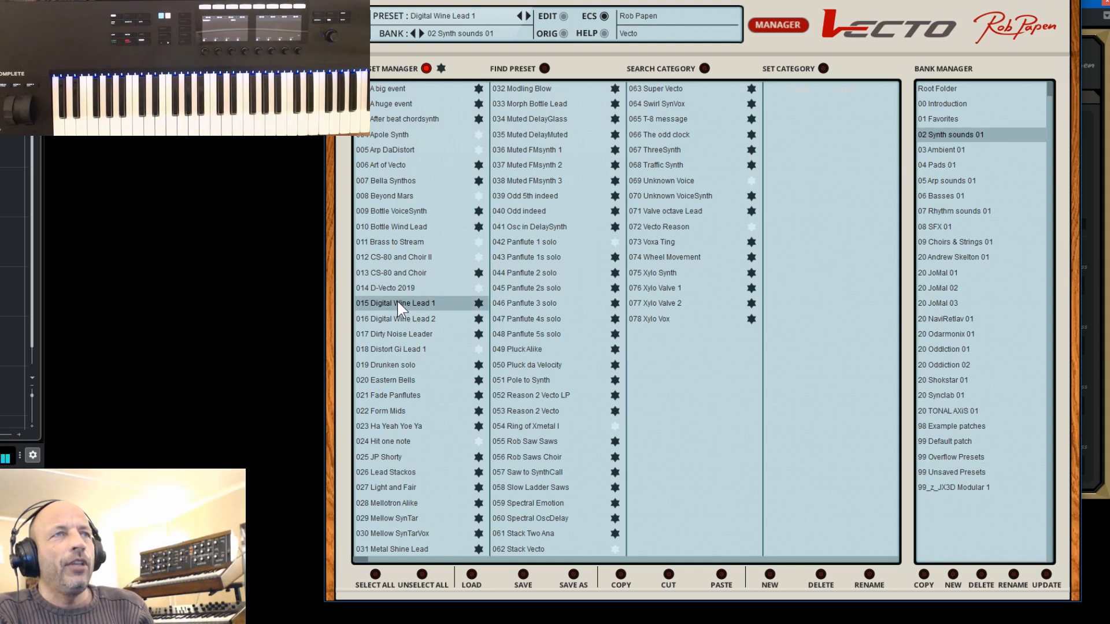
pyautogui.click(378, 286)
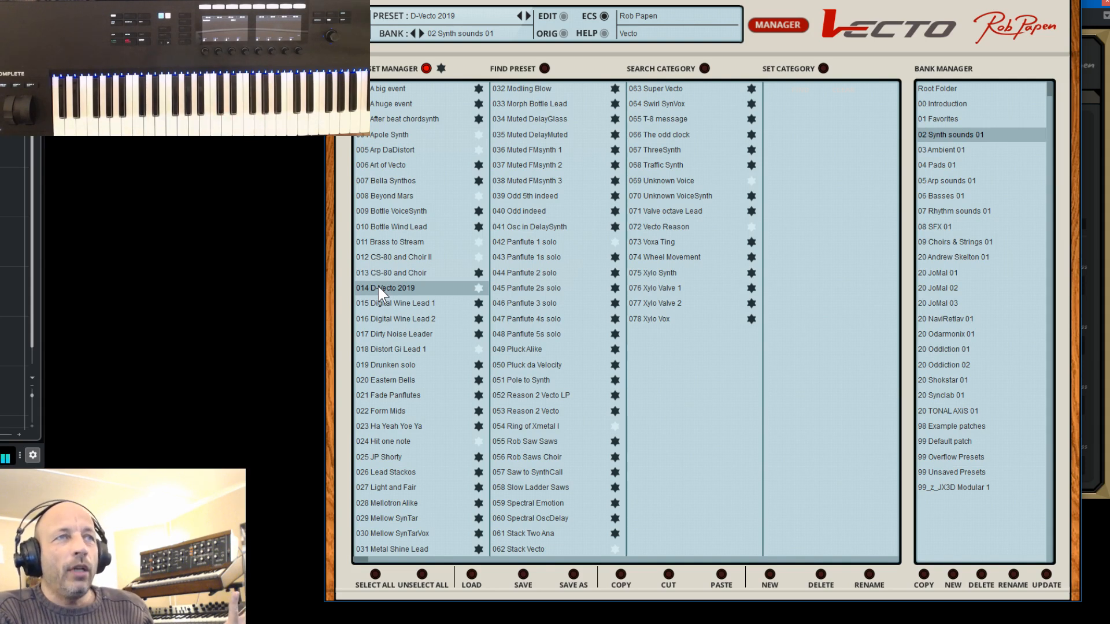
pyautogui.click(782, 26)
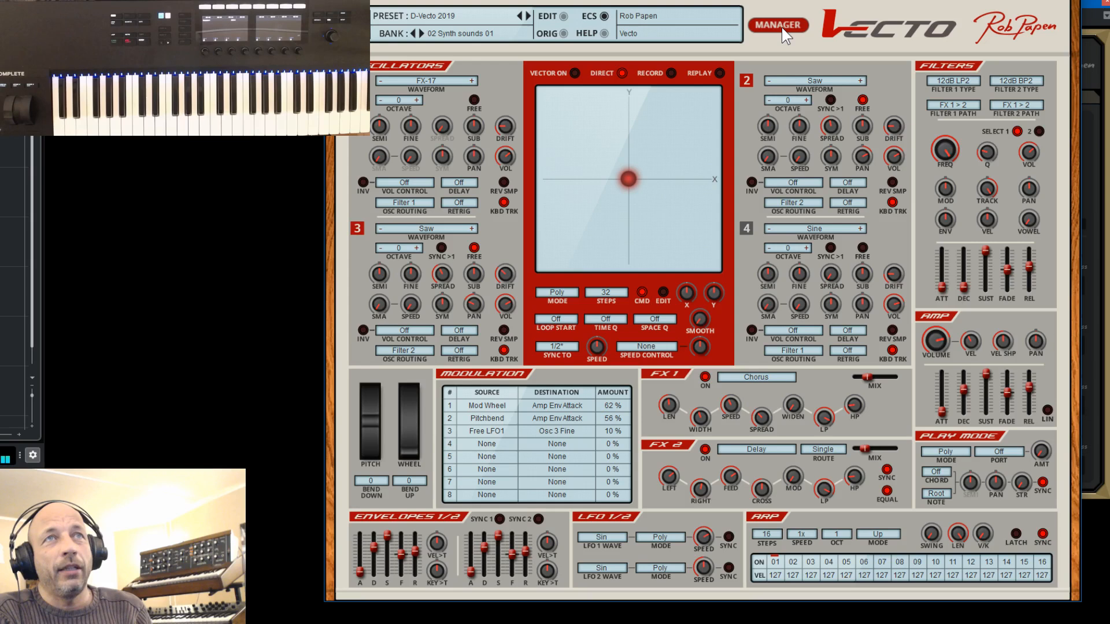
pyautogui.click(1068, 2)
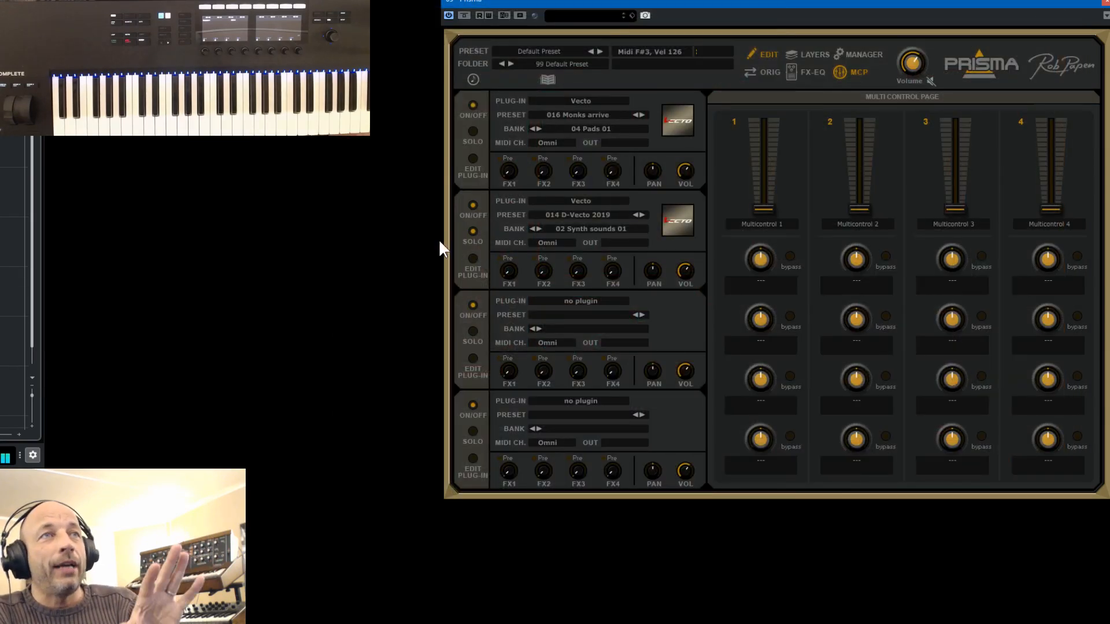
# Unsolo the second layer and fade its volume down to -100 dB and back up.
pyautogui.click(471, 230)
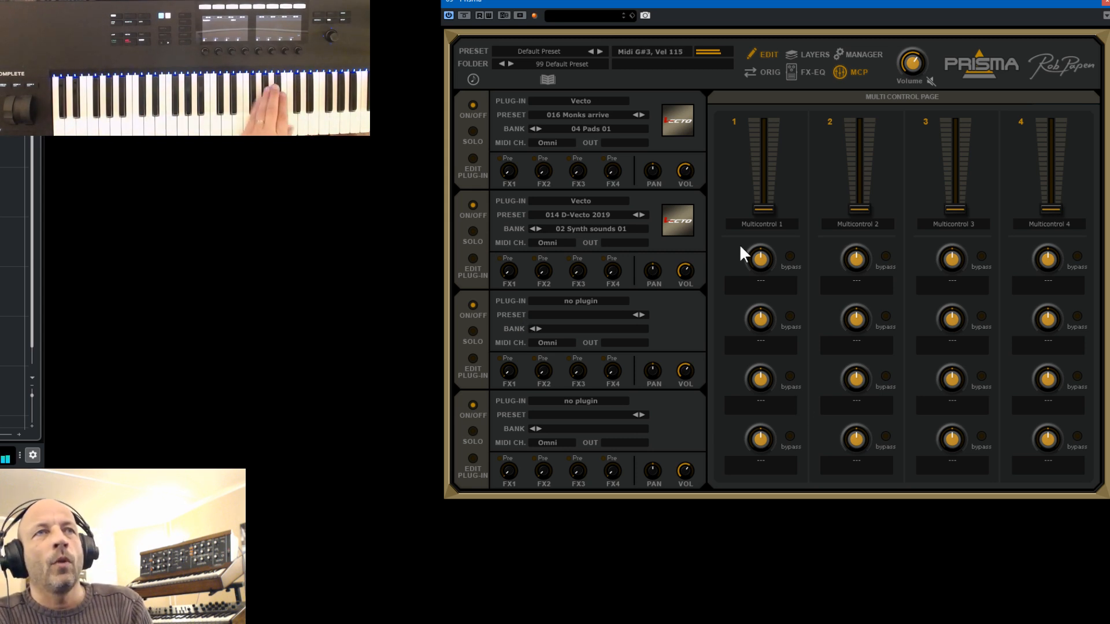
pyautogui.moveTo(692, 273); pyautogui.dragTo(713, 380)
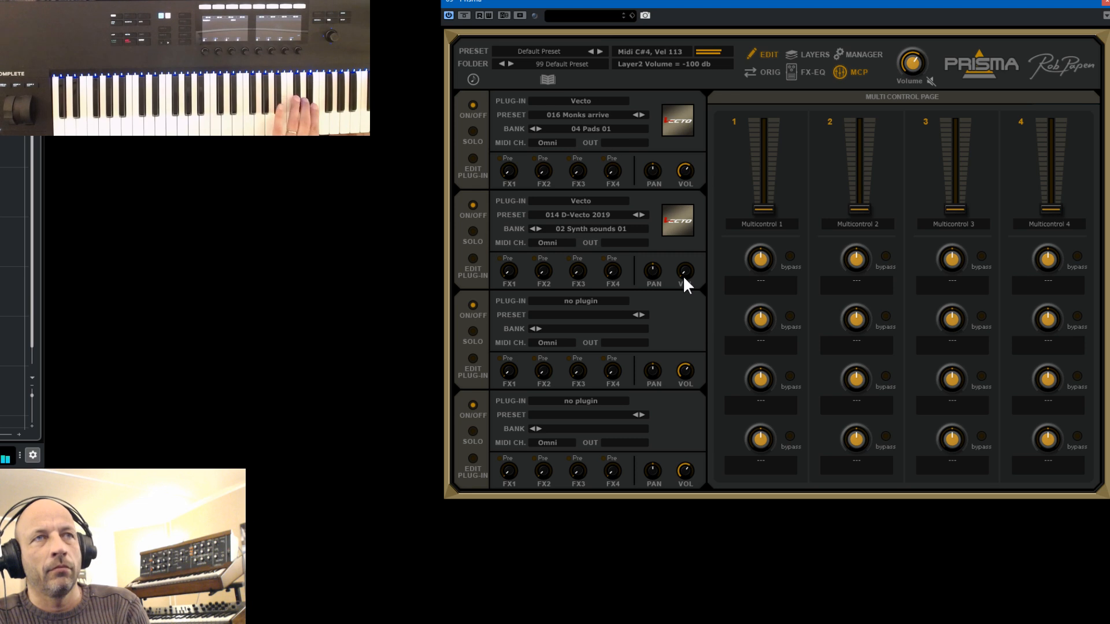
pyautogui.moveTo(684, 283); pyautogui.dragTo(688, 200)
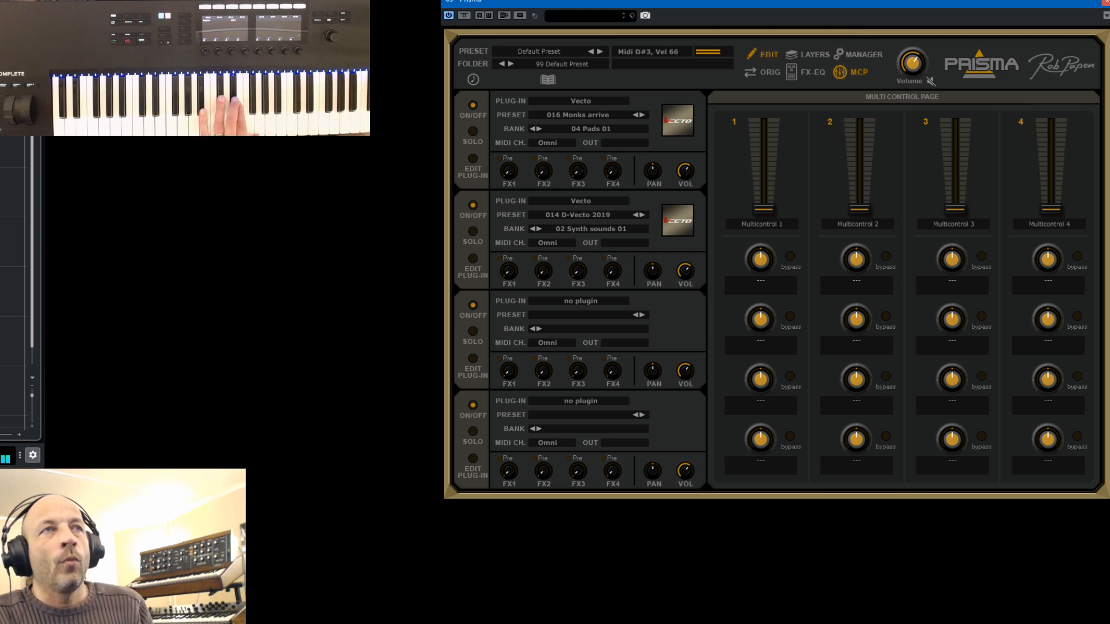
# Solo the first layer to examine its Vecto patch, and move the solo to the second layer.
pyautogui.click(473, 130)
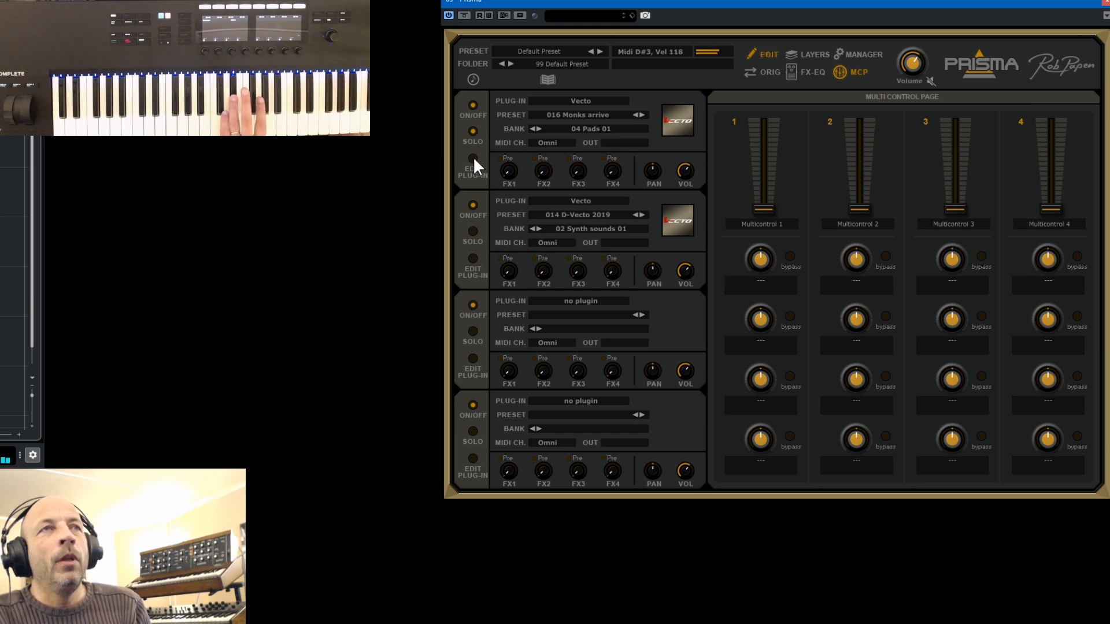
pyautogui.click(473, 159)
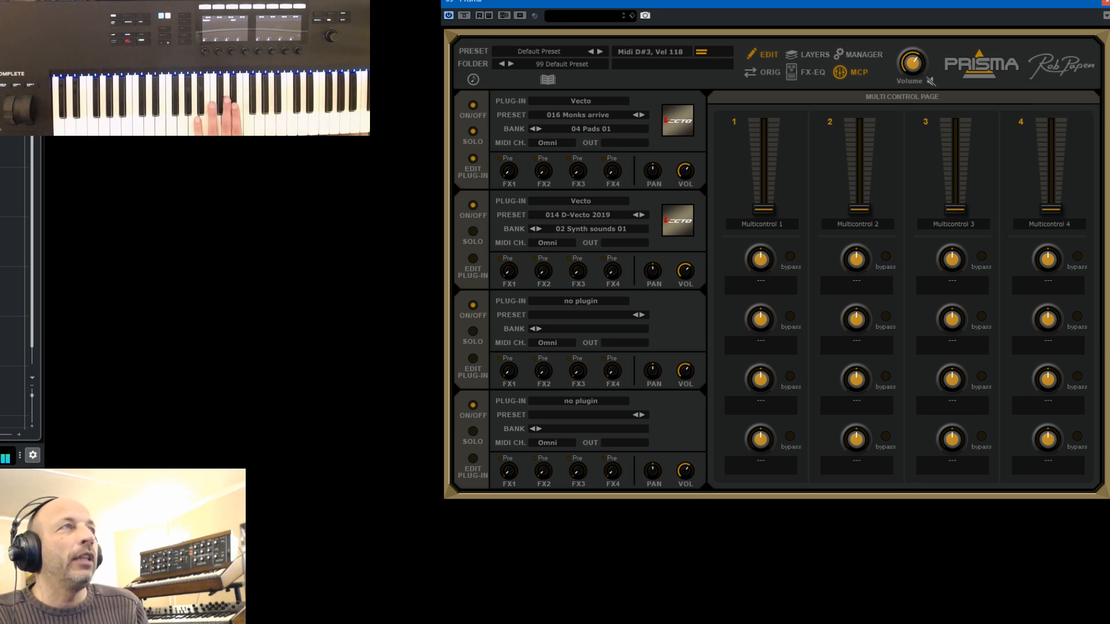
pyautogui.moveTo(0, 37); pyautogui.dragTo(872, 1)
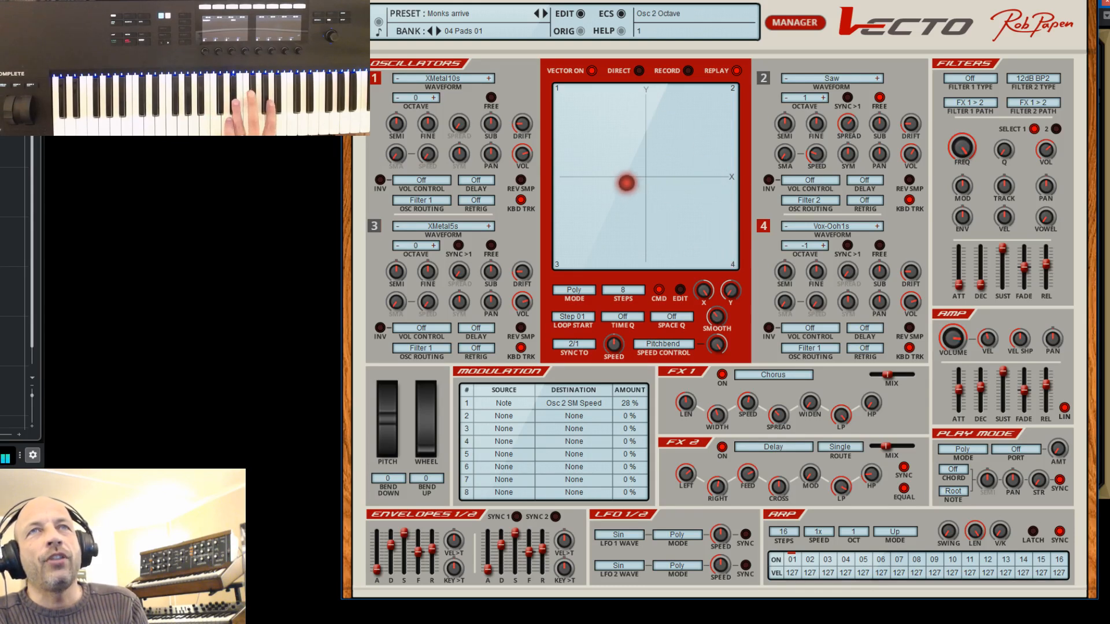
pyautogui.click(1064, 5)
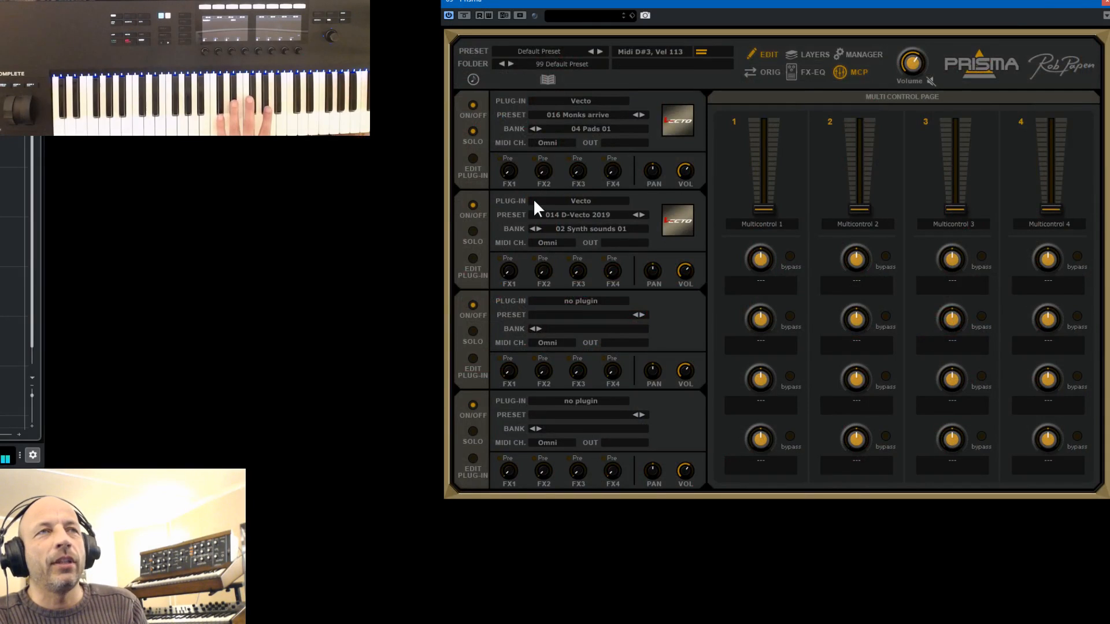
pyautogui.click(472, 130)
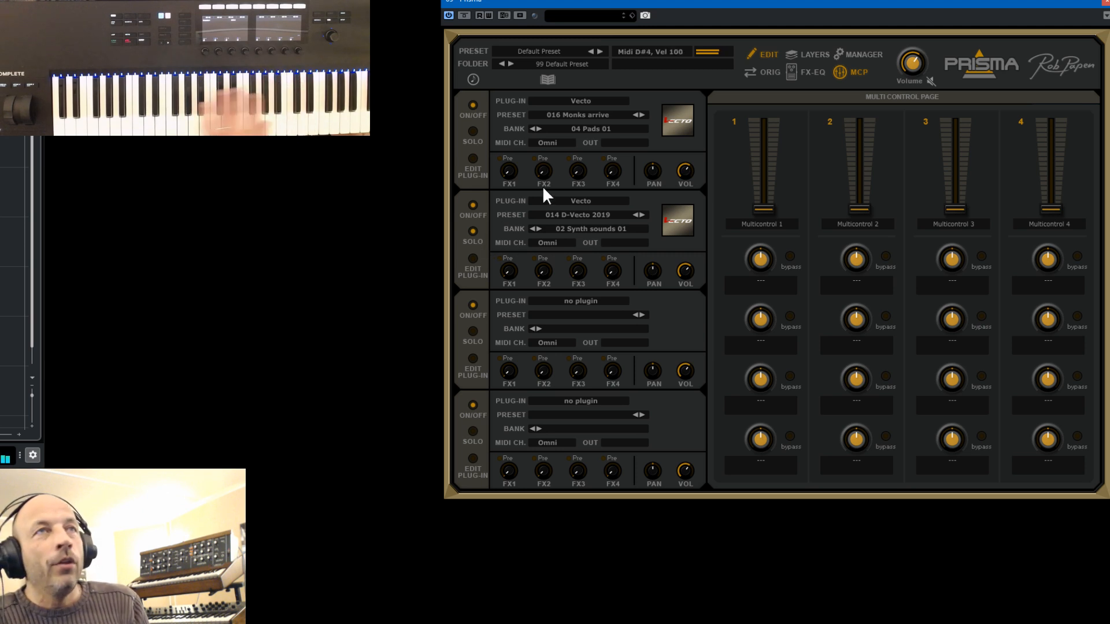
# Unsolo the second layer and display its Easy Edit controls alongside the first layer's in the layers view.
pyautogui.click(471, 232)
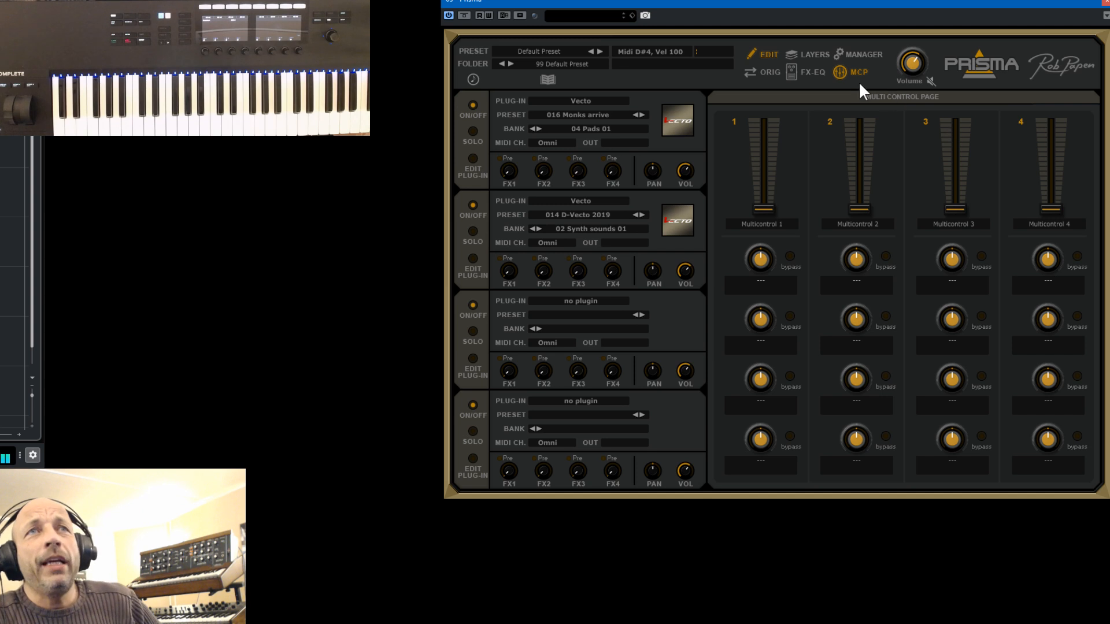
pyautogui.click(796, 51)
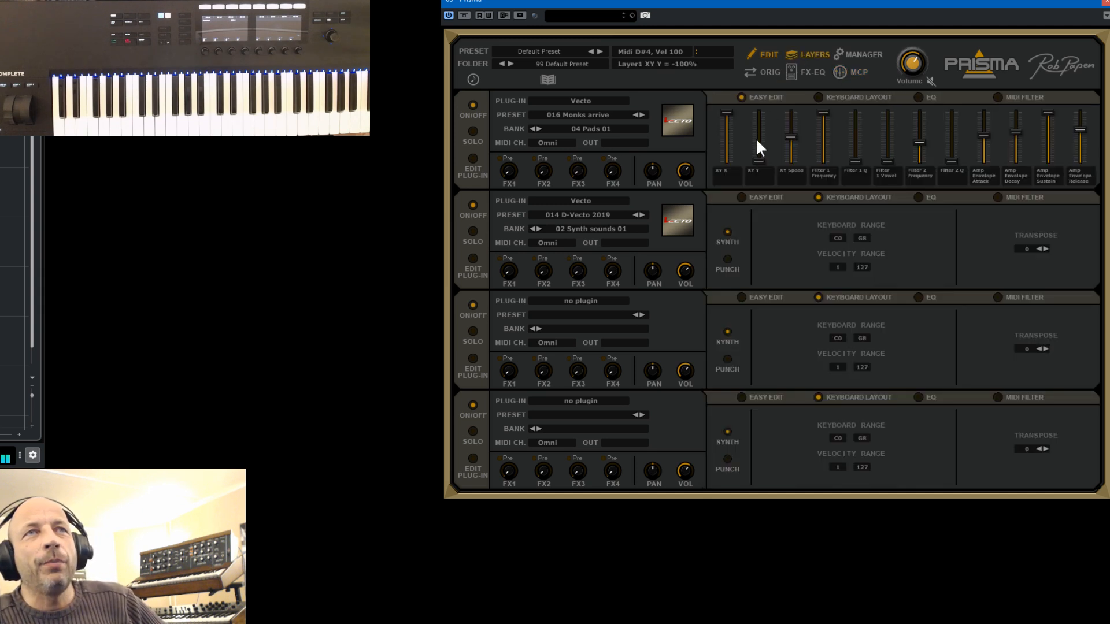
pyautogui.click(740, 197)
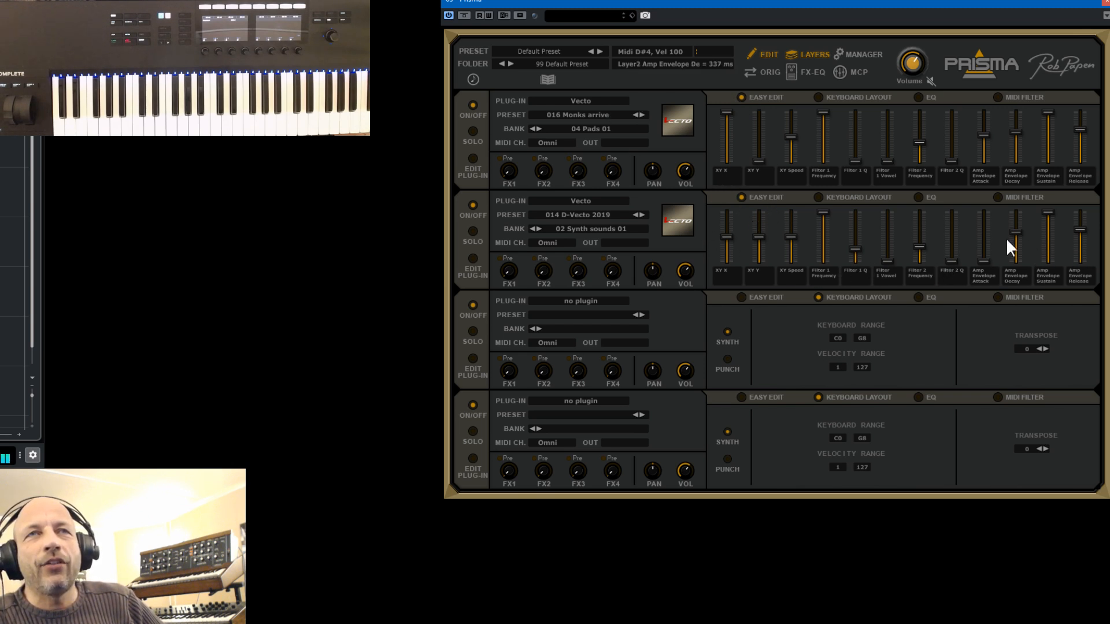
pyautogui.click(1047, 250)
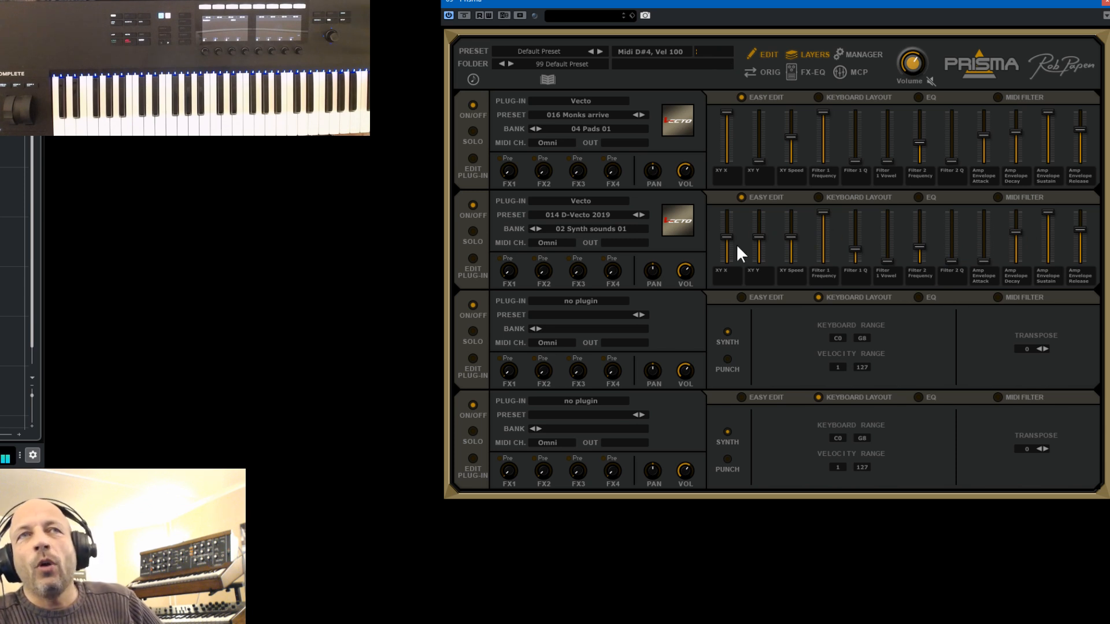
pyautogui.moveTo(1022, 264)
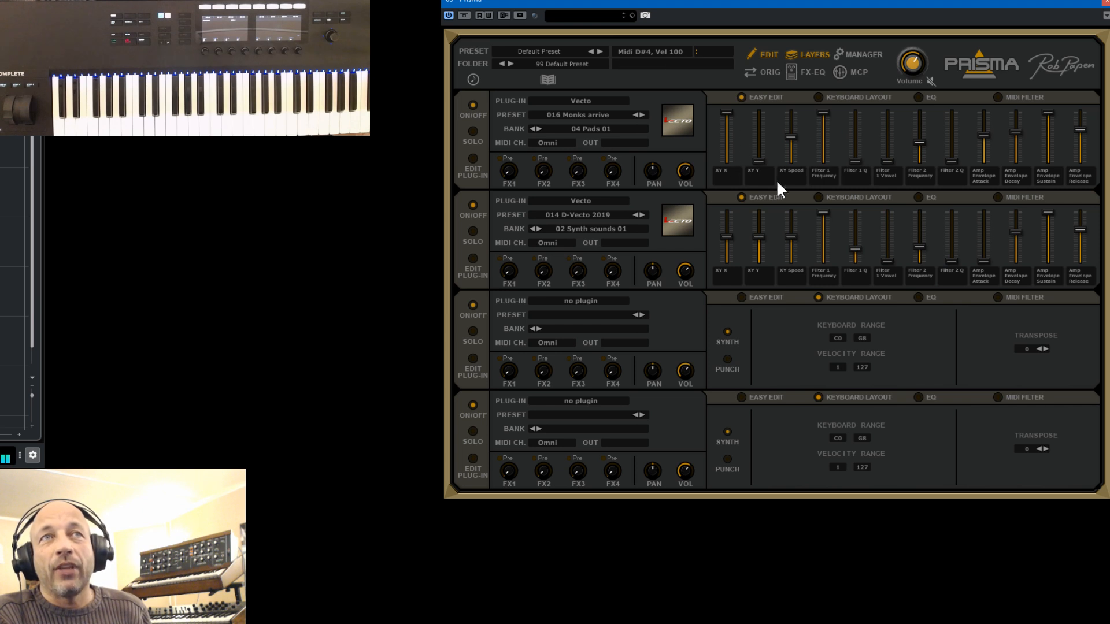
pyautogui.moveTo(1080, 165)
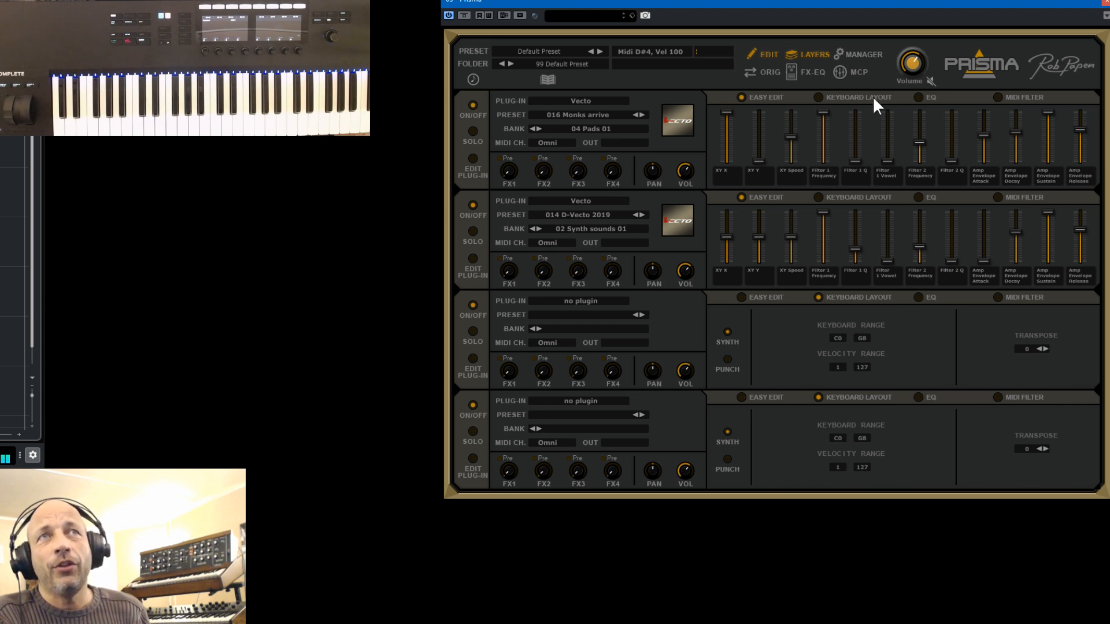
# Examine the first layer's Keyboard Layout, EQ, MIDI Filter and Easy Edit pages, and return to the Multi Control Page.
pyautogui.click(838, 72)
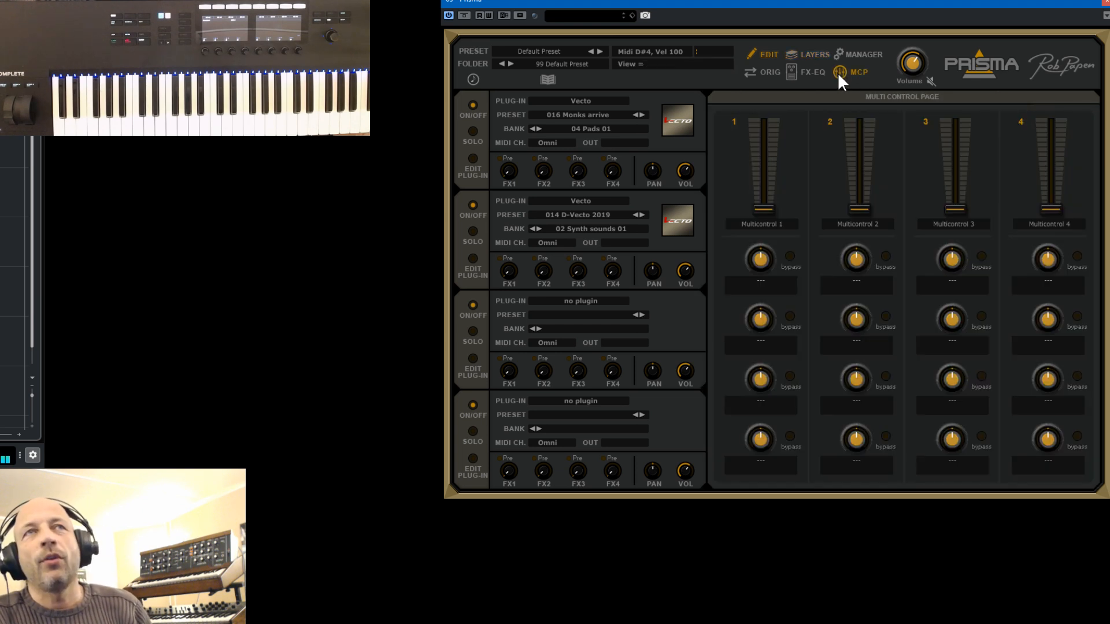
pyautogui.click(786, 55)
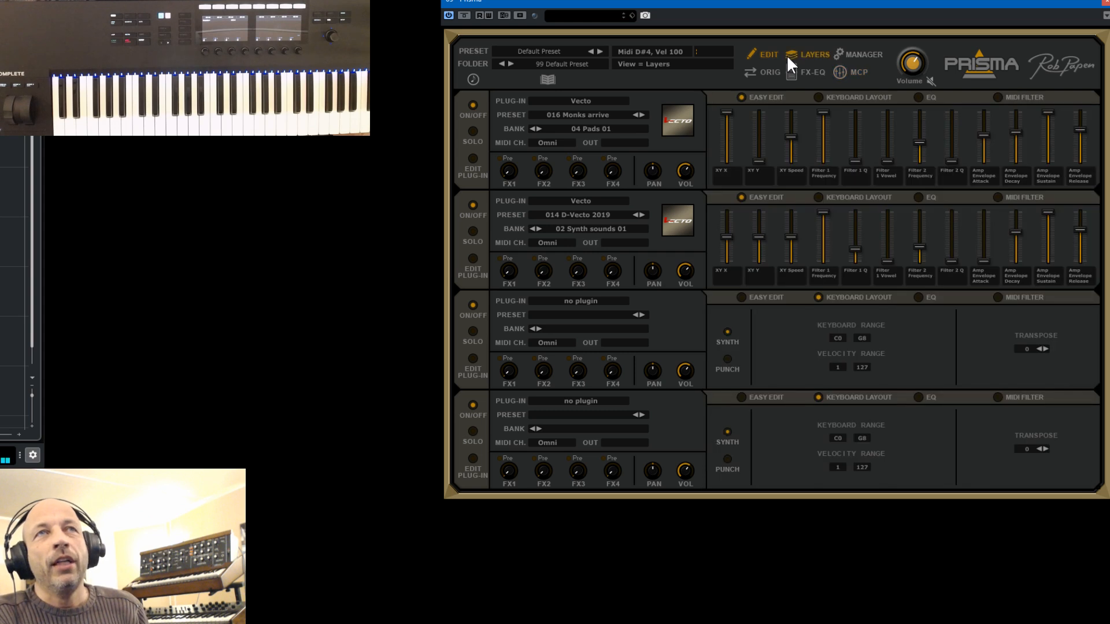
pyautogui.click(819, 97)
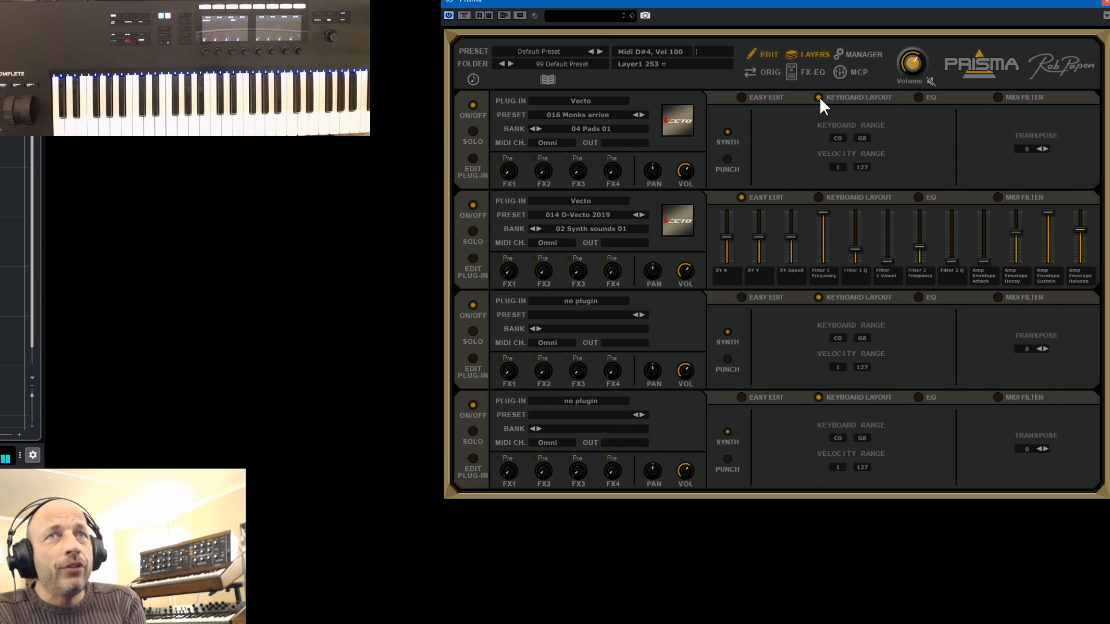
pyautogui.click(919, 98)
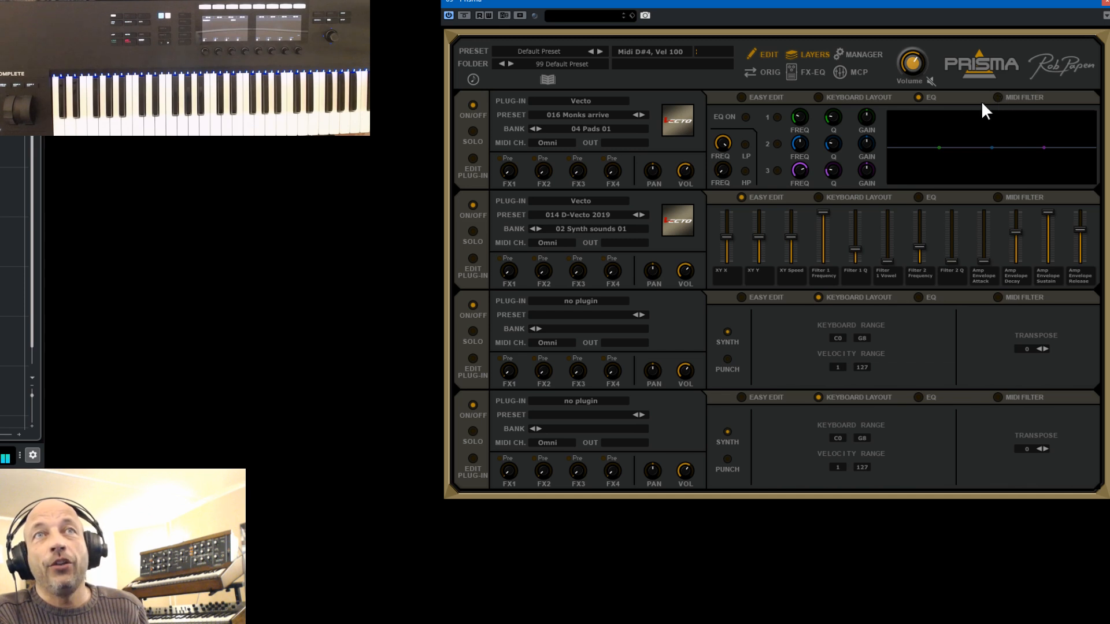
pyautogui.click(997, 97)
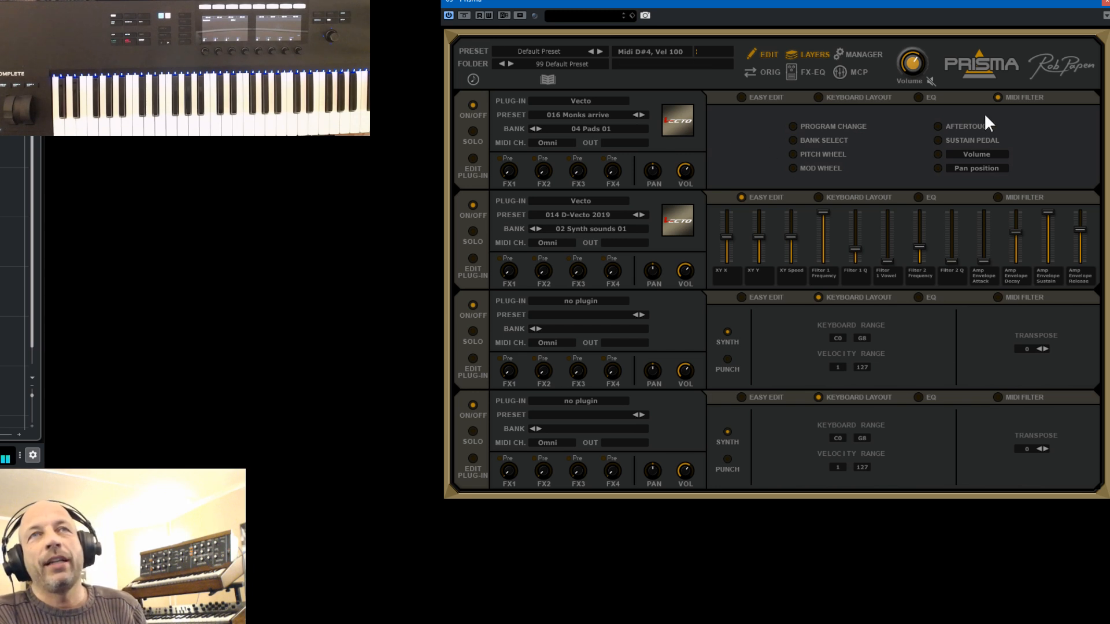
pyautogui.click(920, 96)
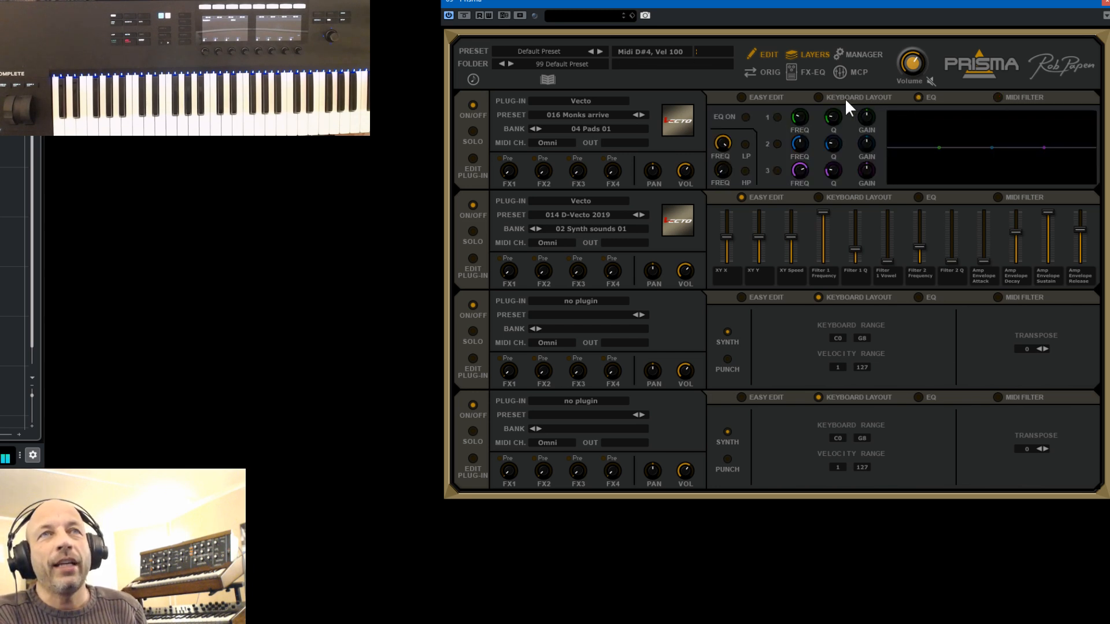
pyautogui.click(815, 98)
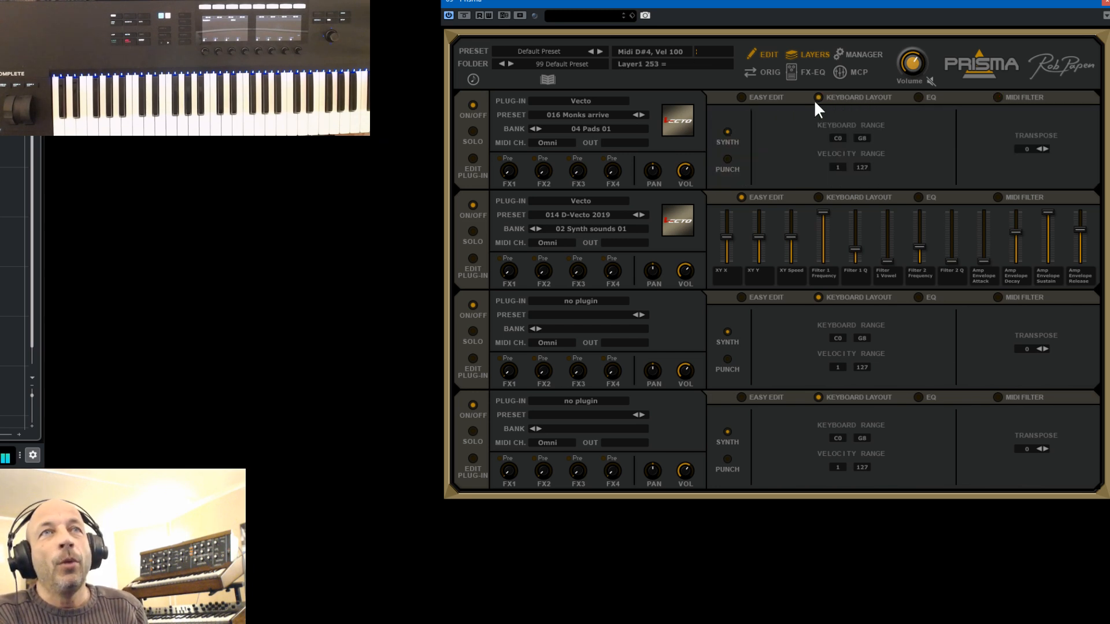
pyautogui.click(742, 97)
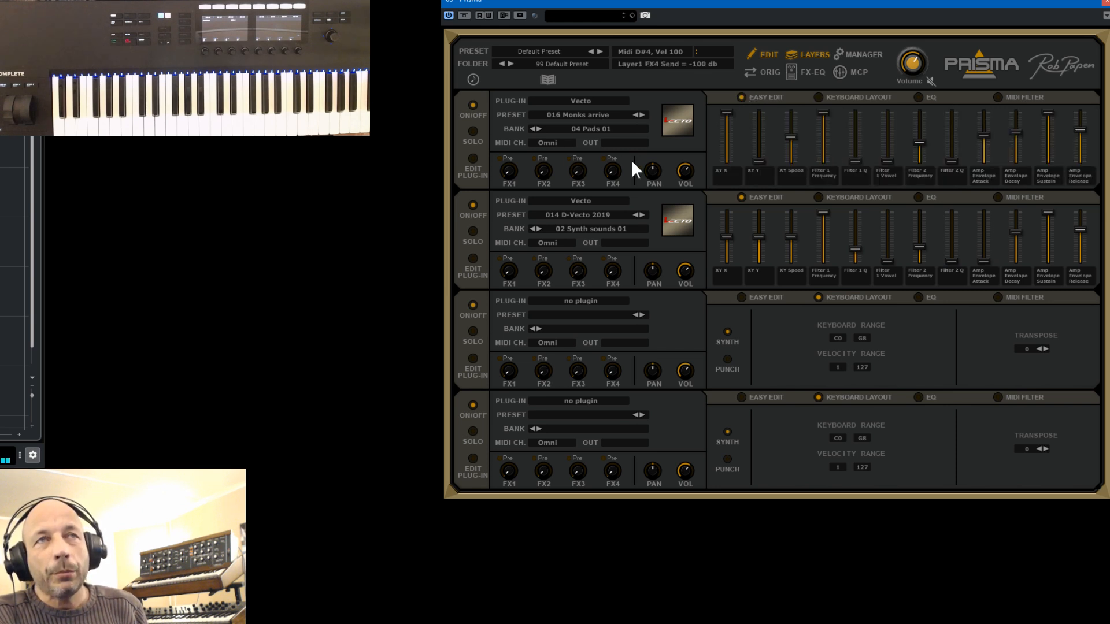
pyautogui.click(840, 71)
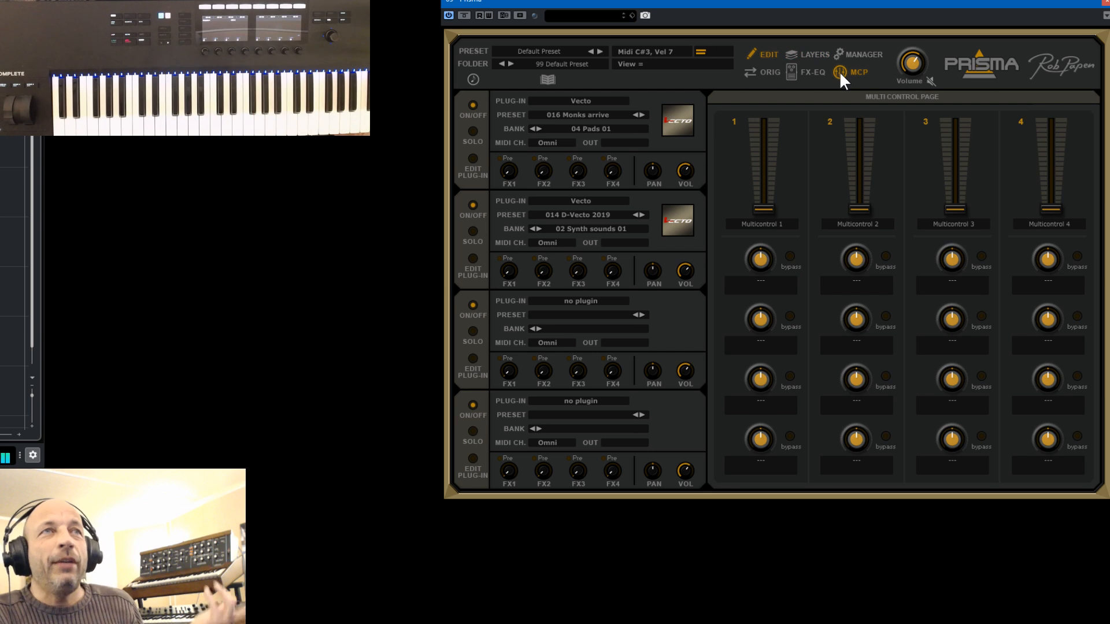
# Save the two-layer setup as the preset Vecto Stack 01 in the 99 Default Preset folder.
pyautogui.click(536, 50)
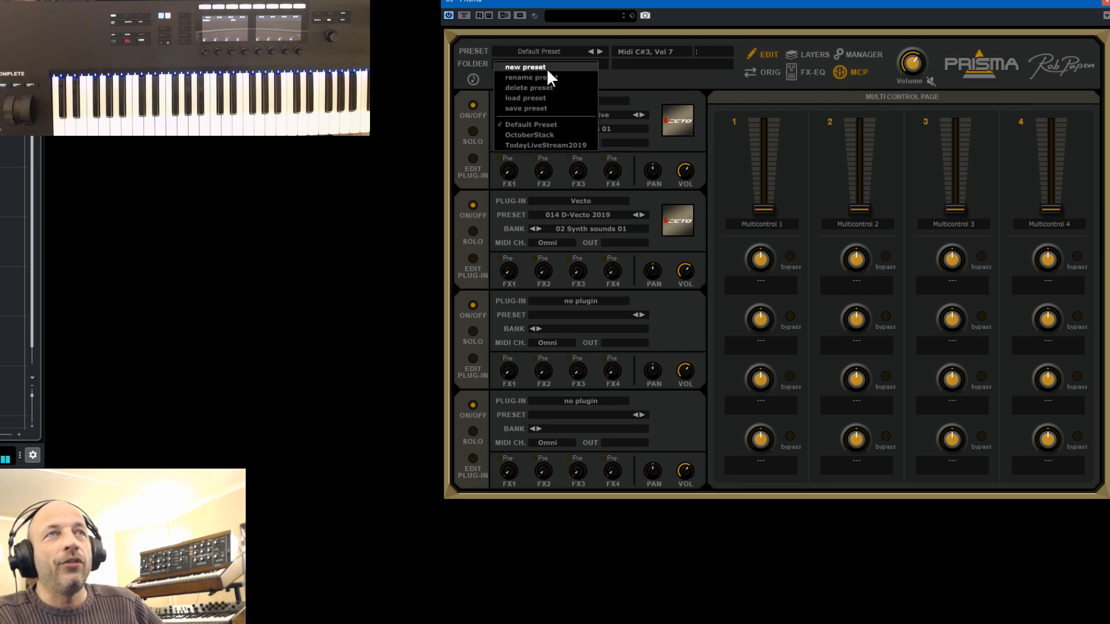
pyautogui.click(553, 106)
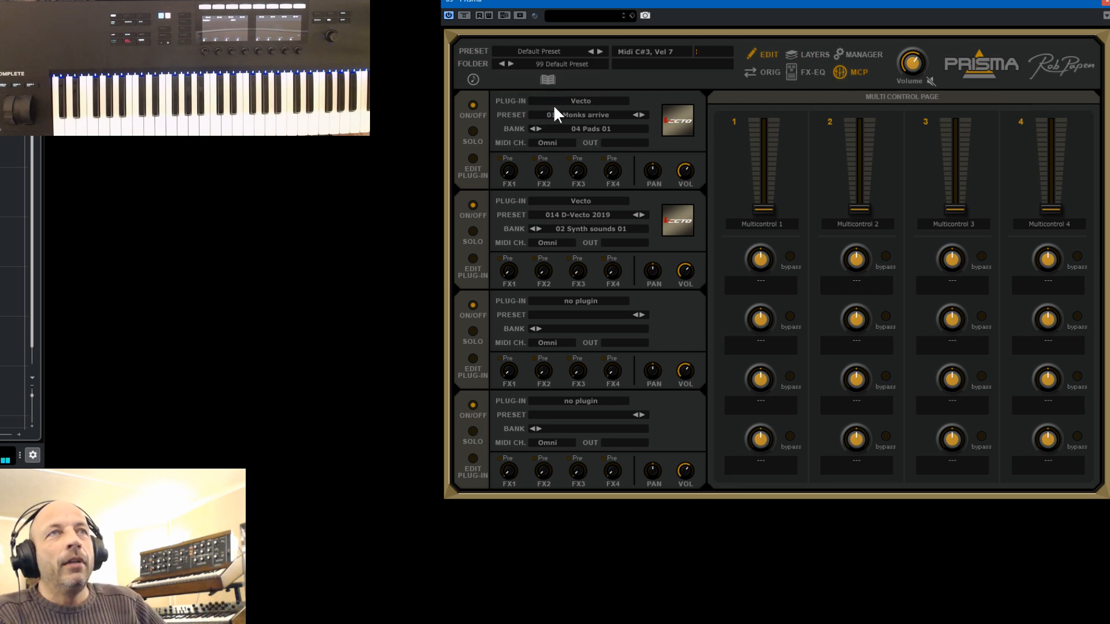
pyautogui.moveTo(266, 120); pyautogui.dragTo(954, 64)
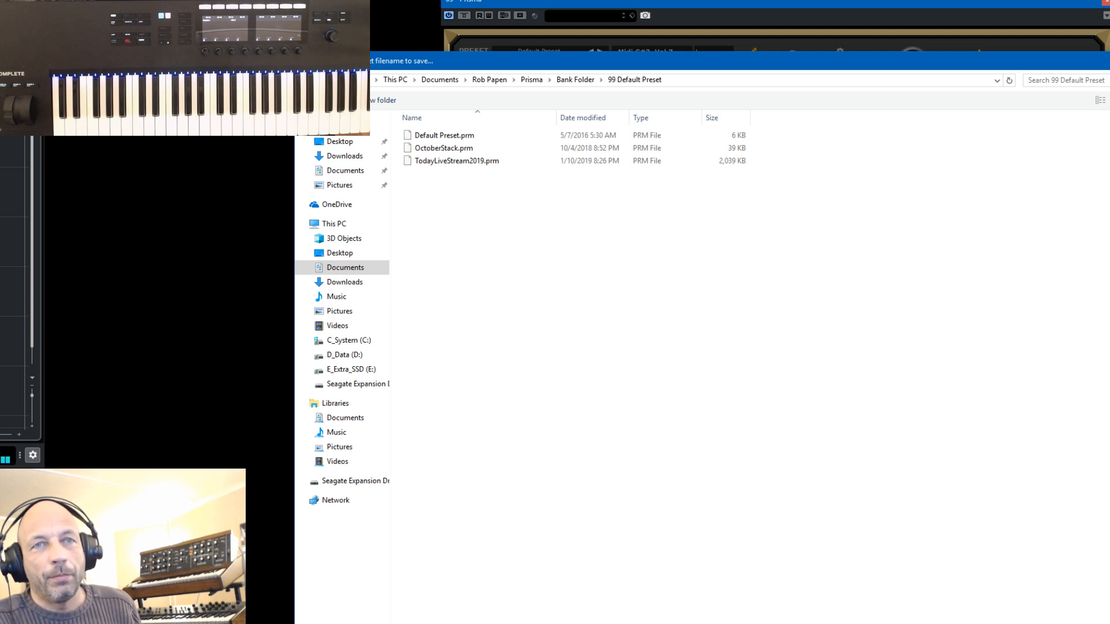
pyautogui.press('Return')
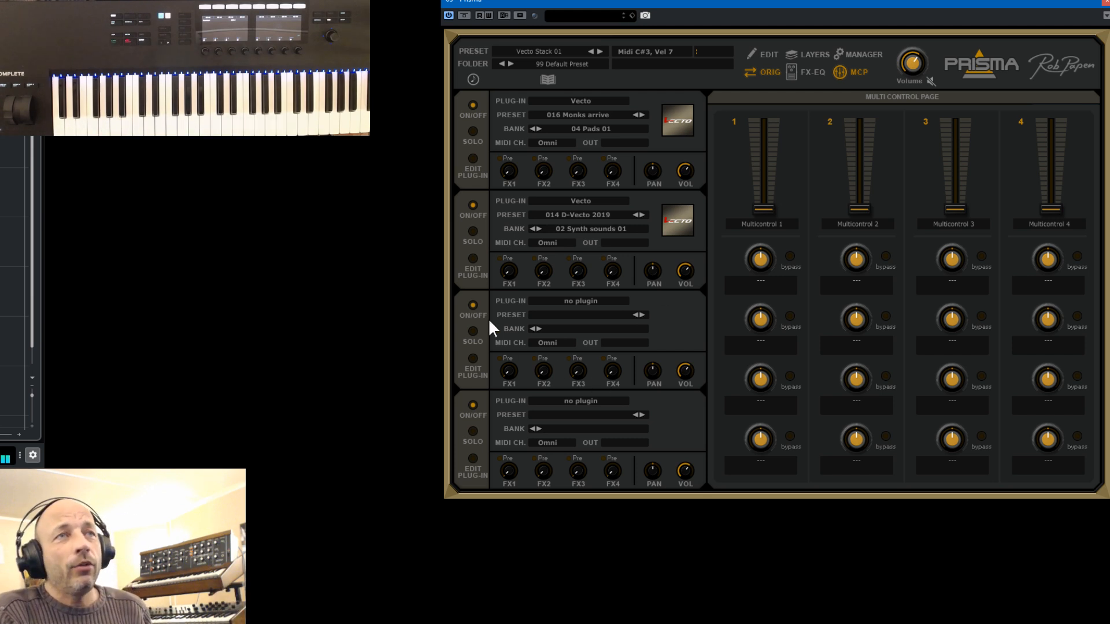
# Load the Go2 plug-in into the third Prisma layer and open its editor.
pyautogui.click(563, 299)
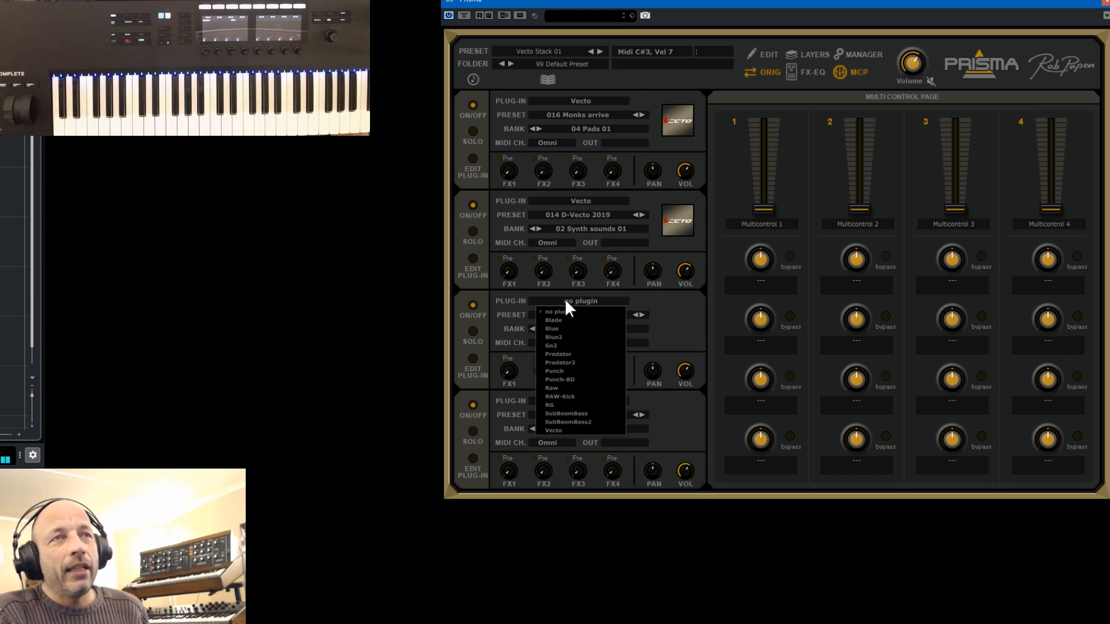
pyautogui.click(557, 346)
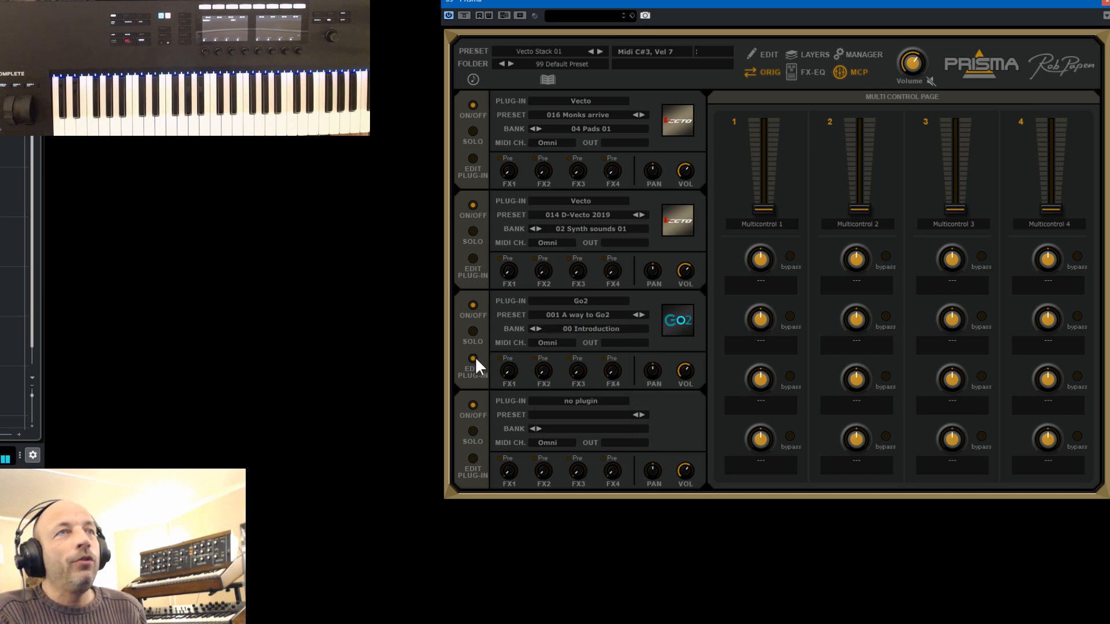
pyautogui.click(677, 319)
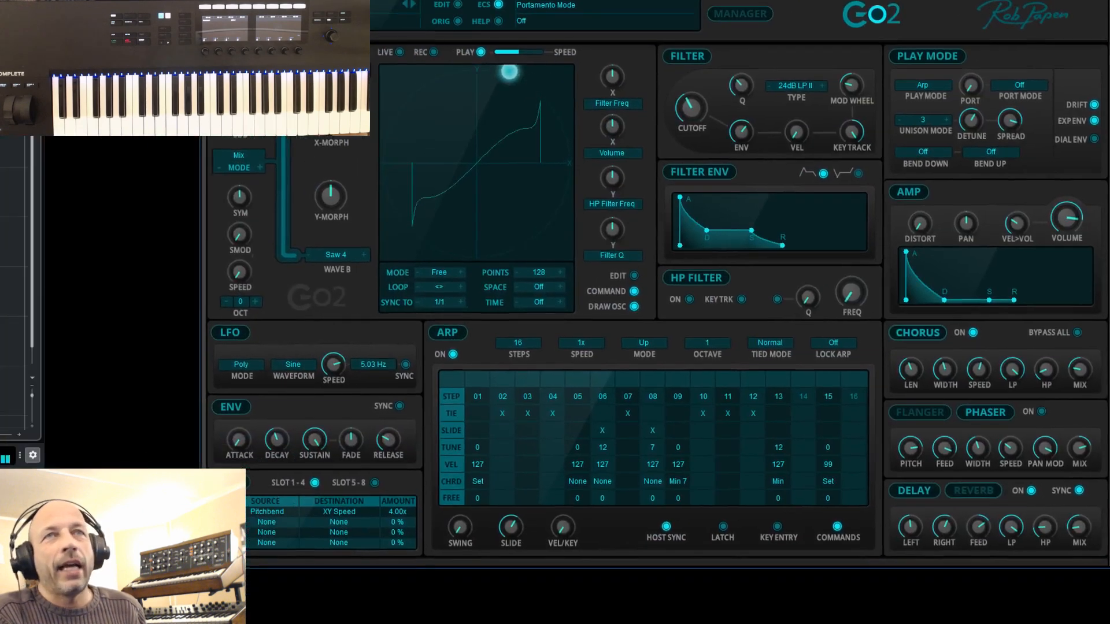
# Load the Seq 1977 Dec preset from the 04 Arp and Seq 01 bank in Go2, and close its editor.
pyautogui.click(741, 13)
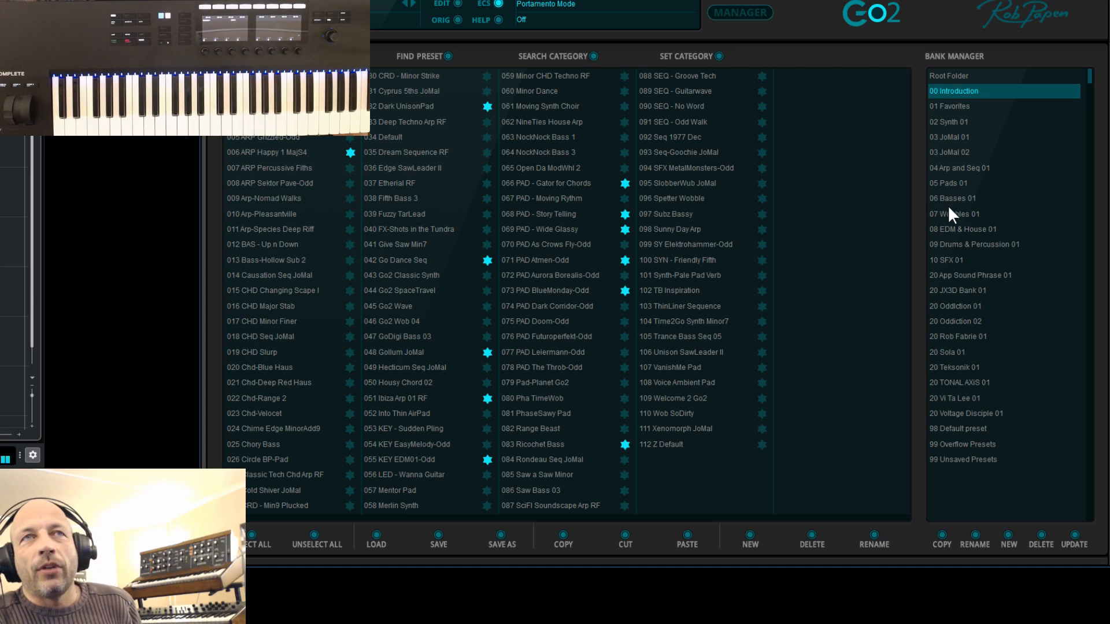
pyautogui.click(957, 168)
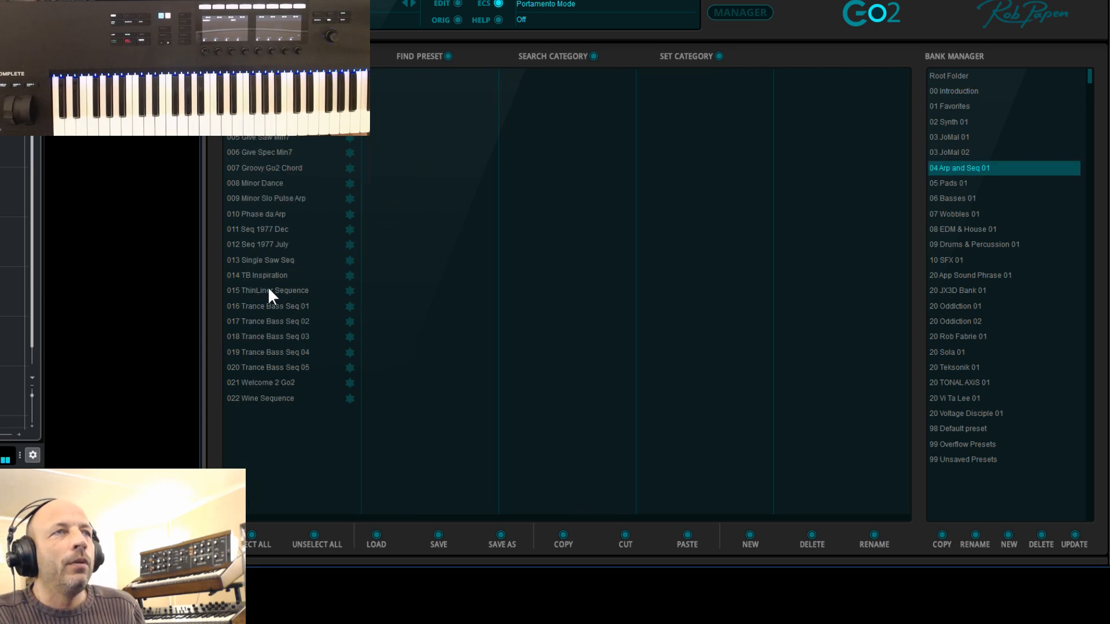
pyautogui.click(255, 230)
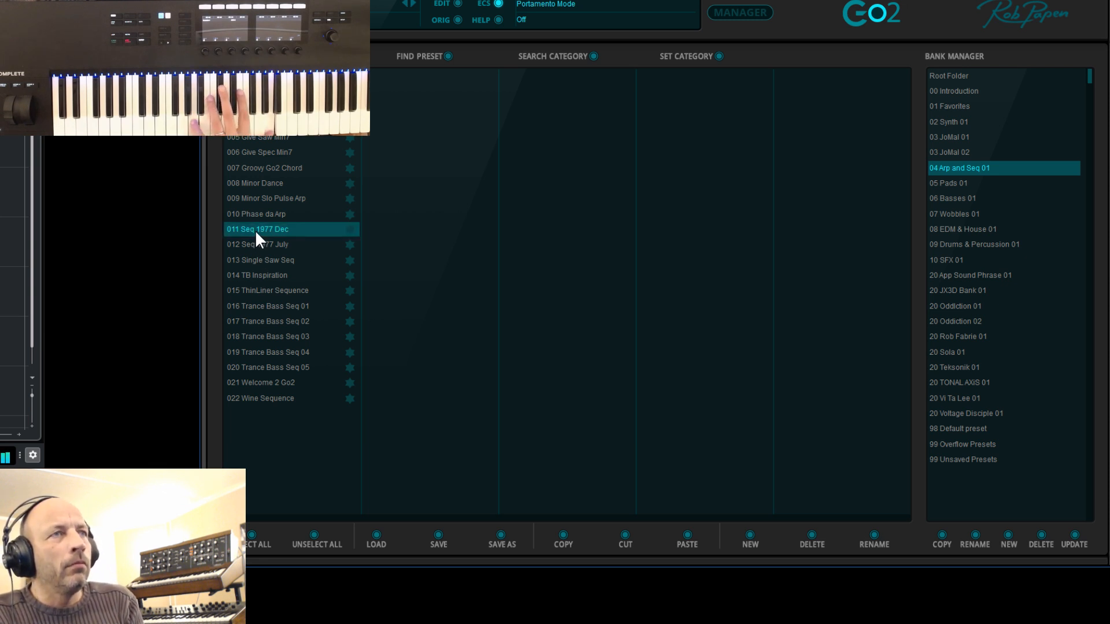
pyautogui.click(750, 11)
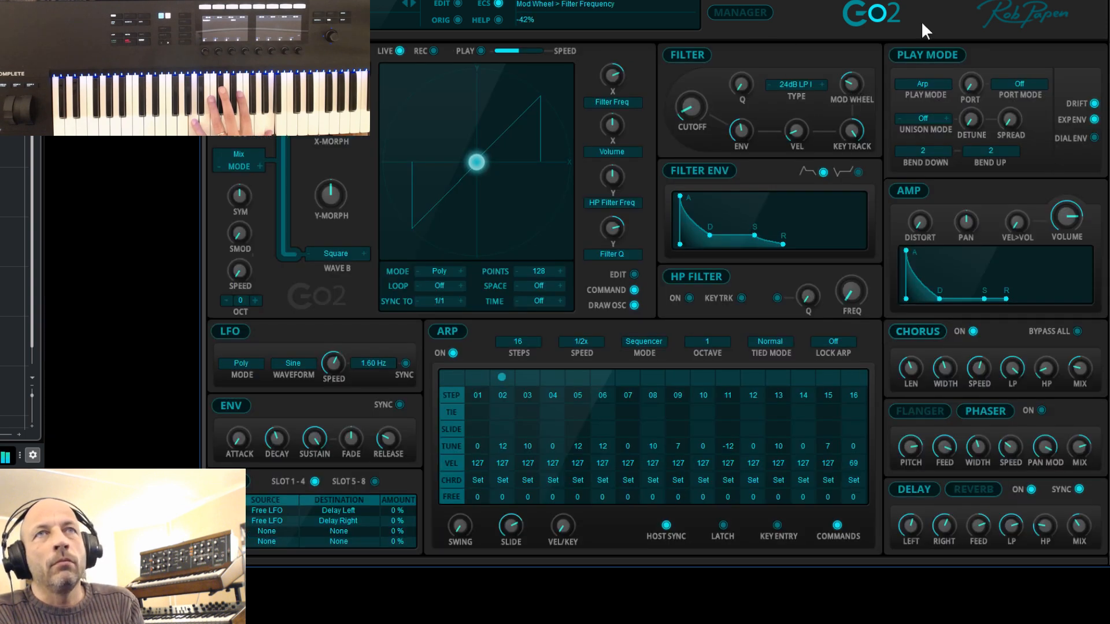
pyautogui.click(738, 14)
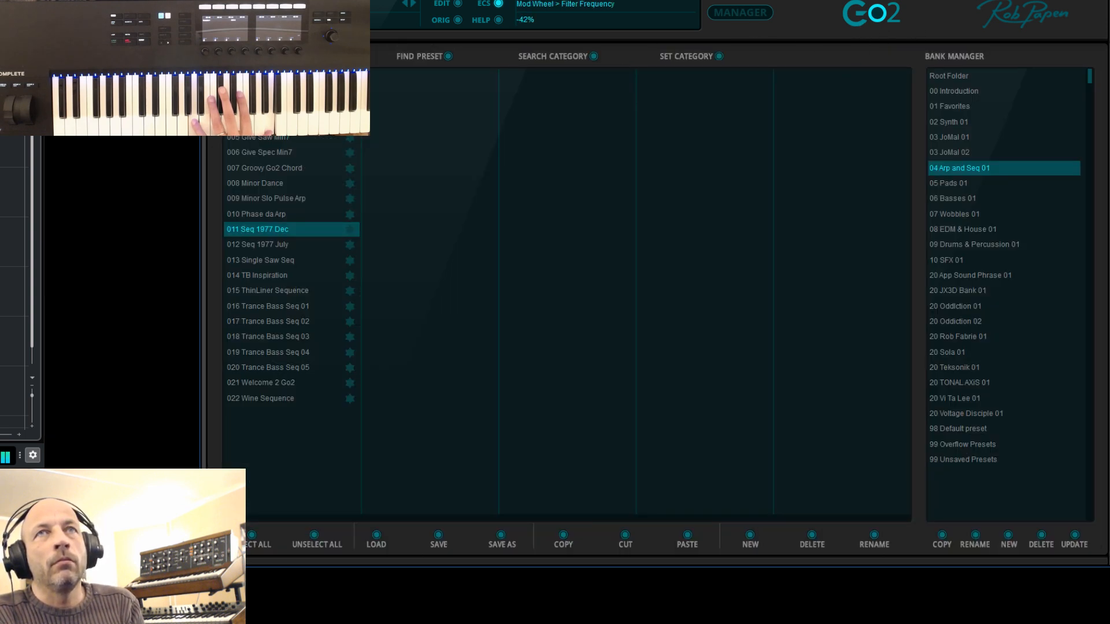
pyautogui.click(1103, 1)
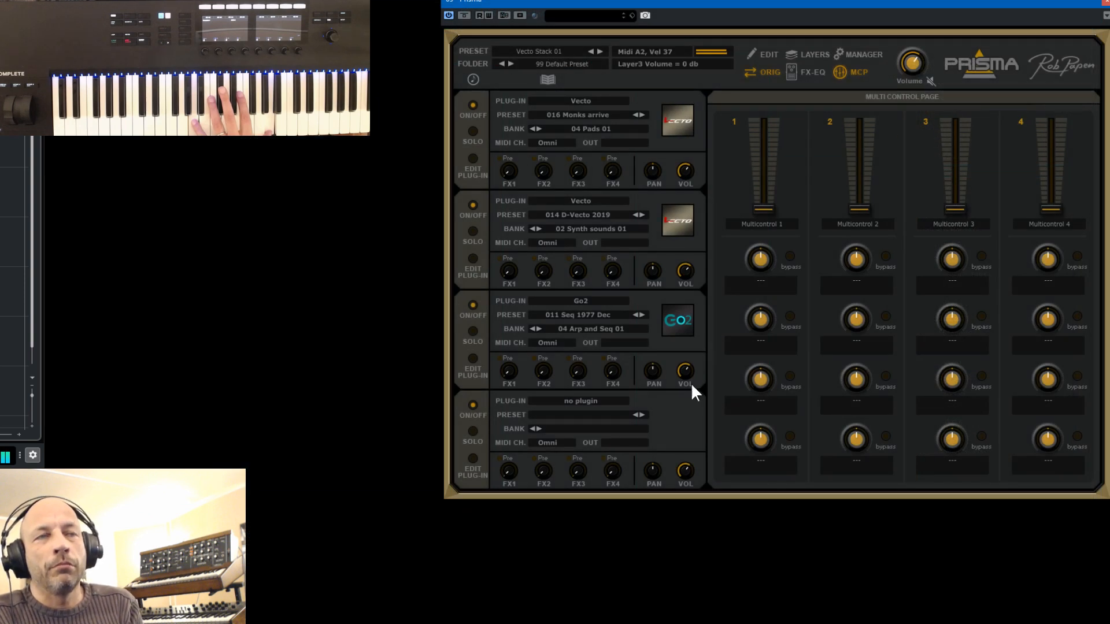
# Lower the third layer's volume to -4 dB and save the three-layer setup as the preset Vecto Stack 02.
pyautogui.moveTo(688, 375); pyautogui.dragTo(704, 407)
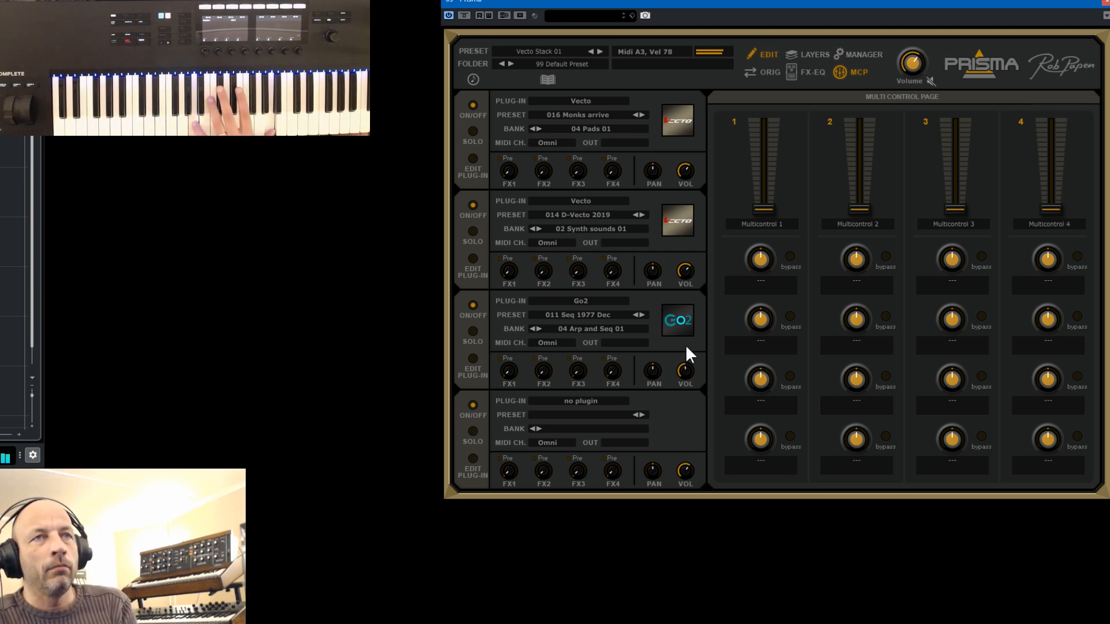
pyautogui.moveTo(684, 364)
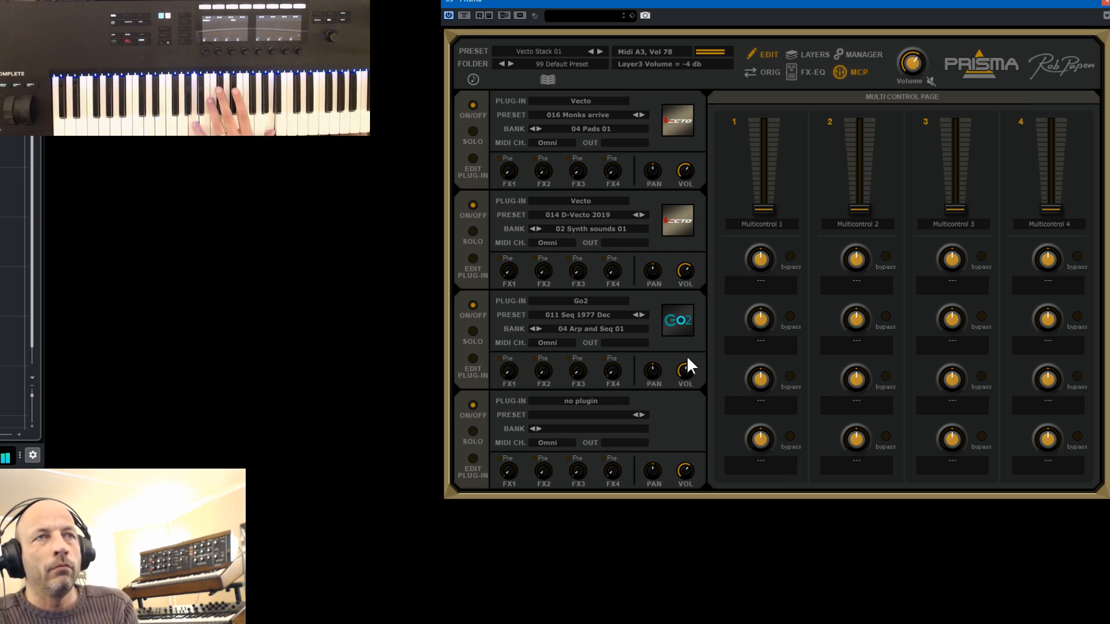
pyautogui.click(541, 51)
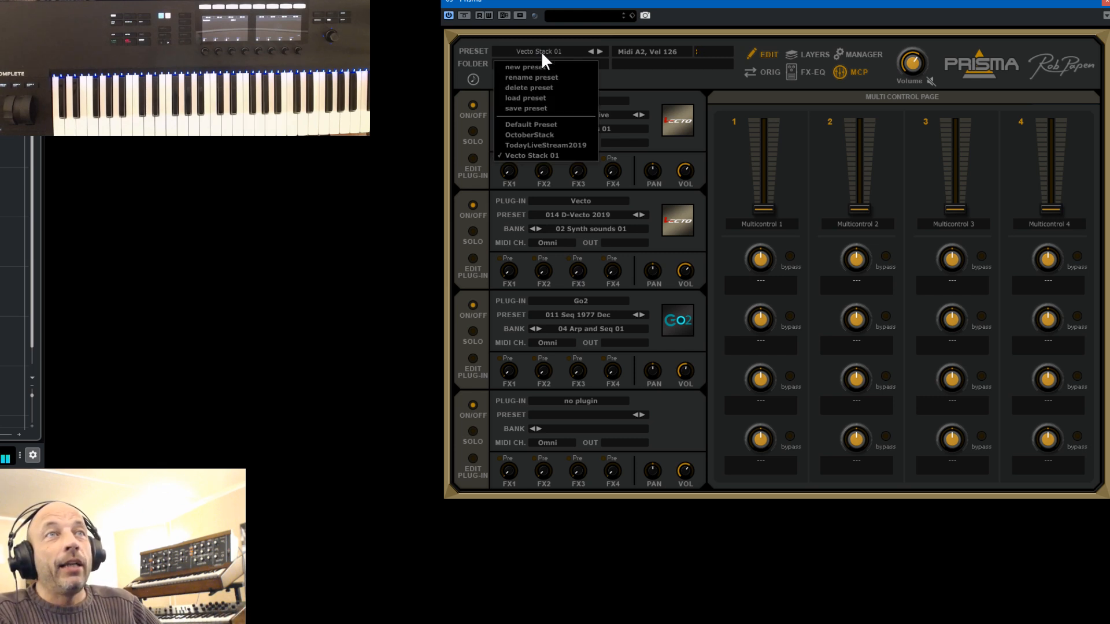
pyautogui.click(554, 108)
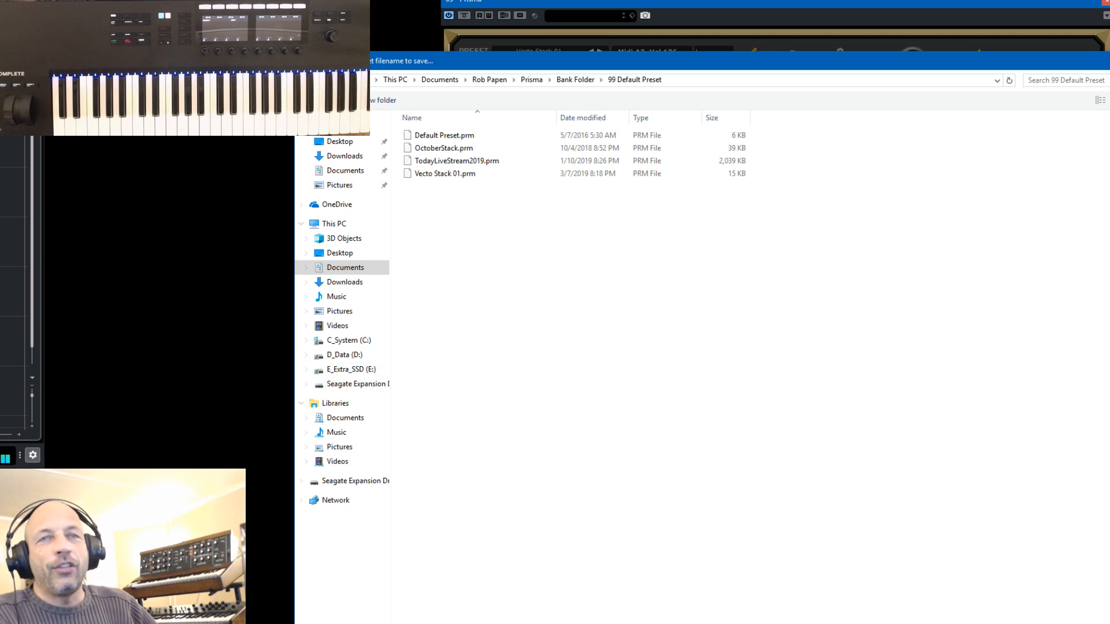
pyautogui.press('Return')
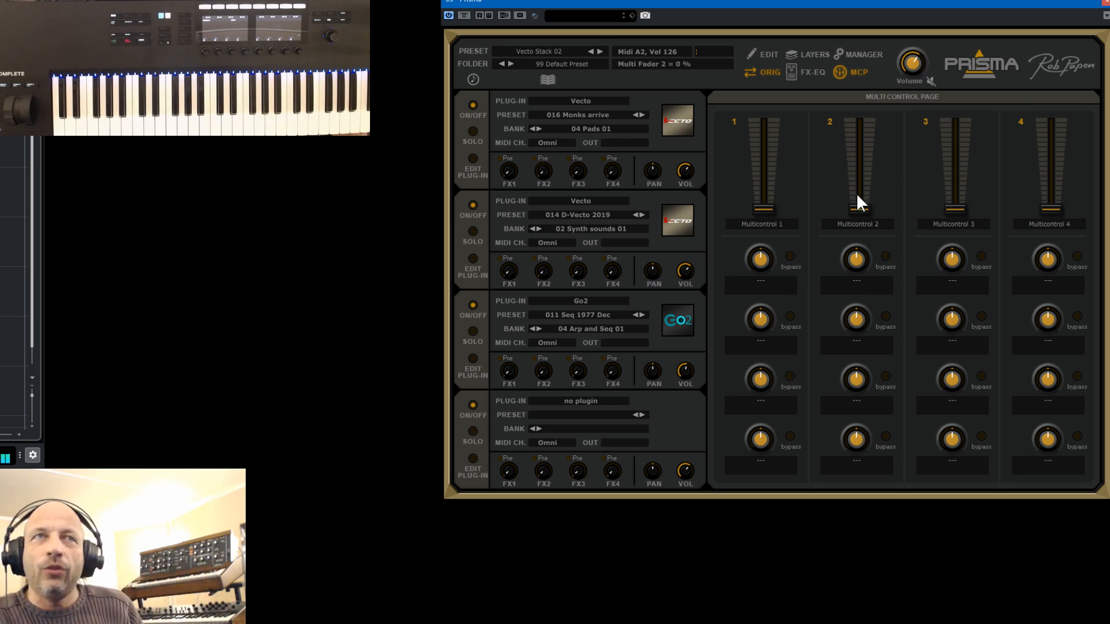
# Rename the first multicontrol as Filter Control.
pyautogui.doubleClick(762, 223)
pyautogui.click(770, 224)
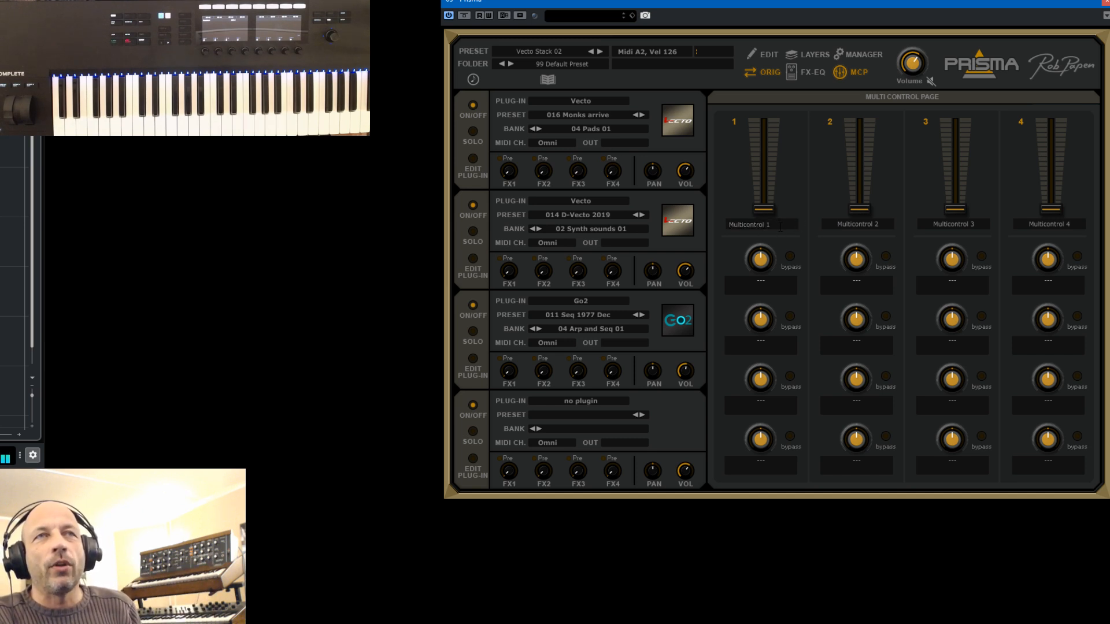
pyautogui.moveTo(780, 227); pyautogui.dragTo(667, 214)
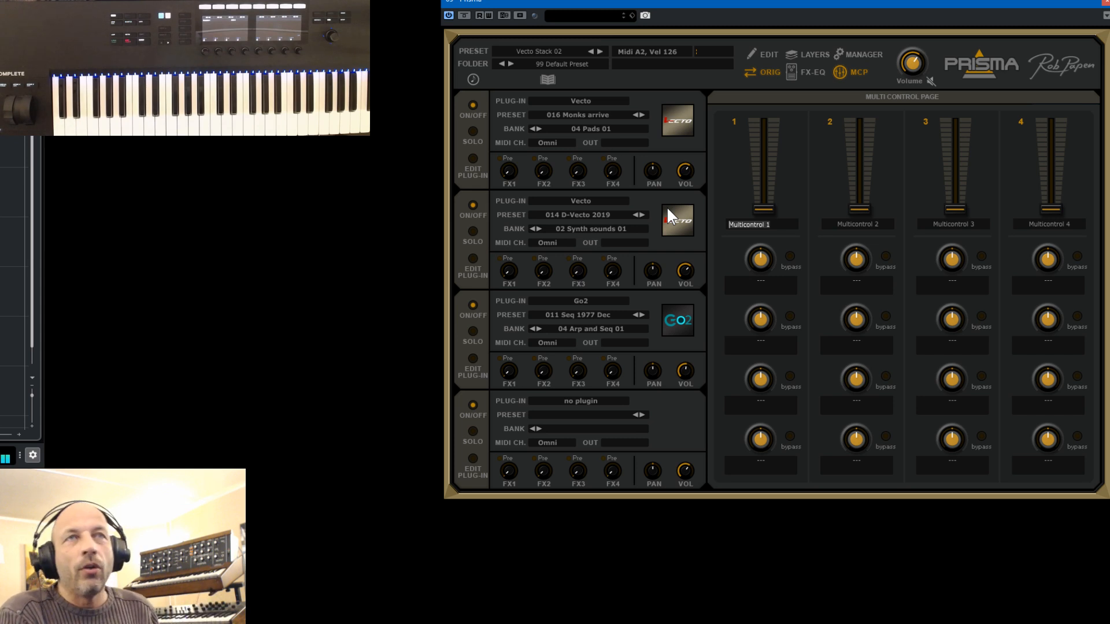
pyautogui.write('Filter')
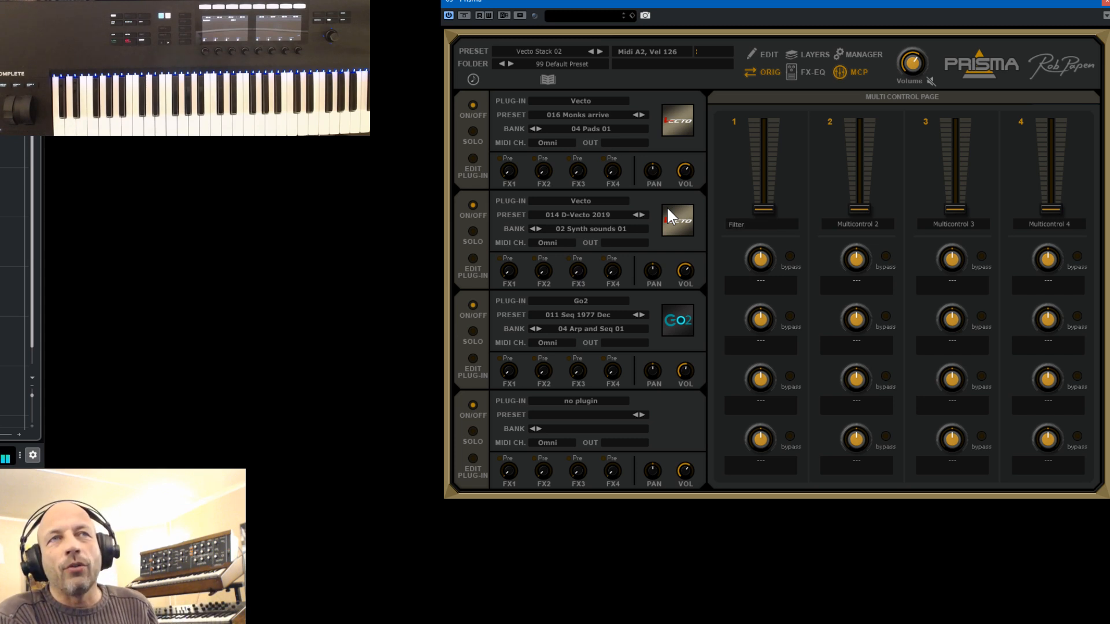
pyautogui.write(' Control')
pyautogui.press('Return')
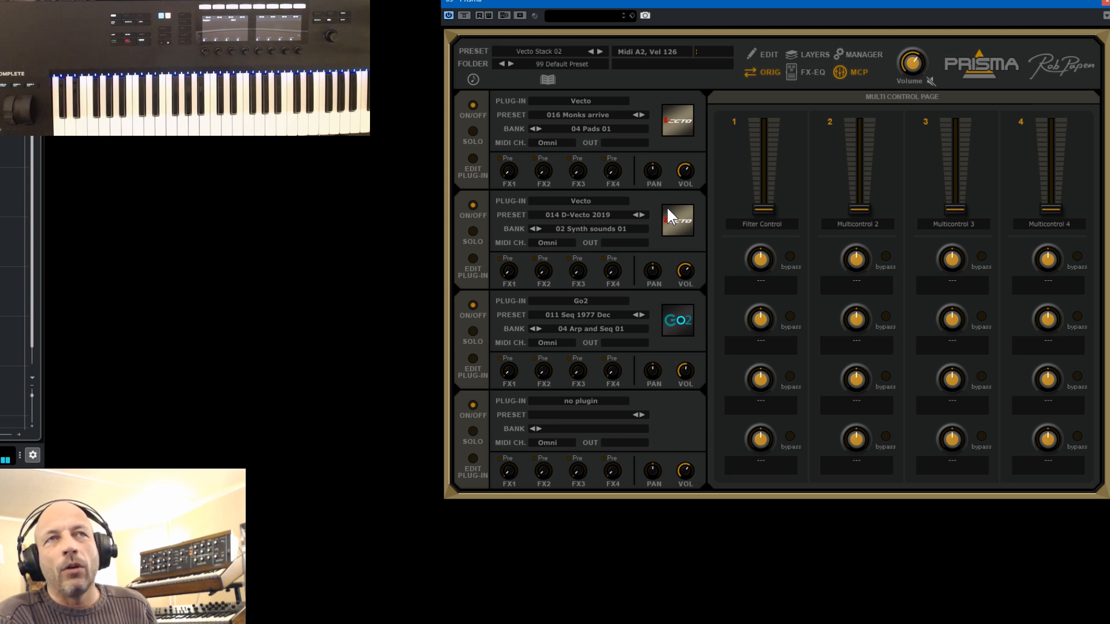
# Assign Filter 1 Frequency of Layers 1 and 2 and Filter Frequency Cutoff of Layer 3 to Filter Control's first three slots.
pyautogui.click(760, 283)
pyautogui.moveTo(746, 313)
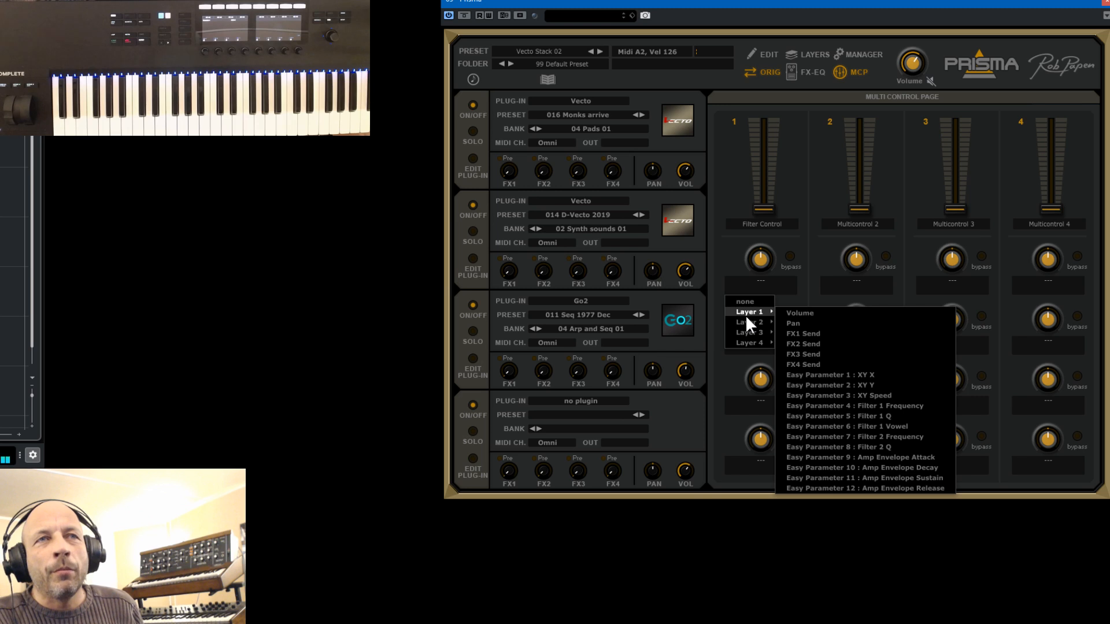
pyautogui.click(889, 406)
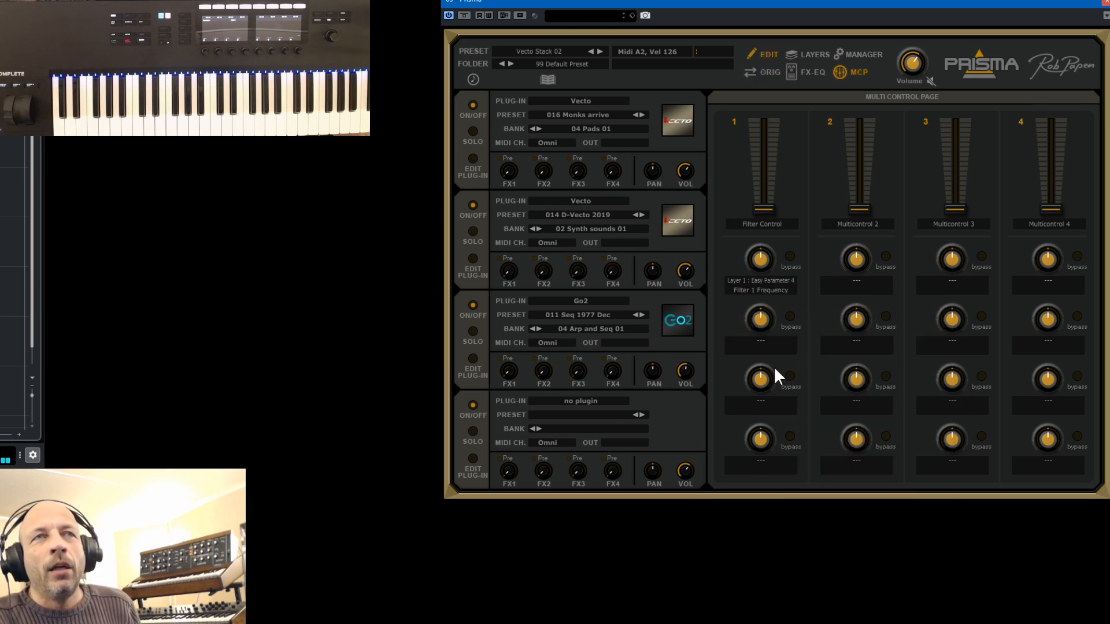
pyautogui.click(755, 342)
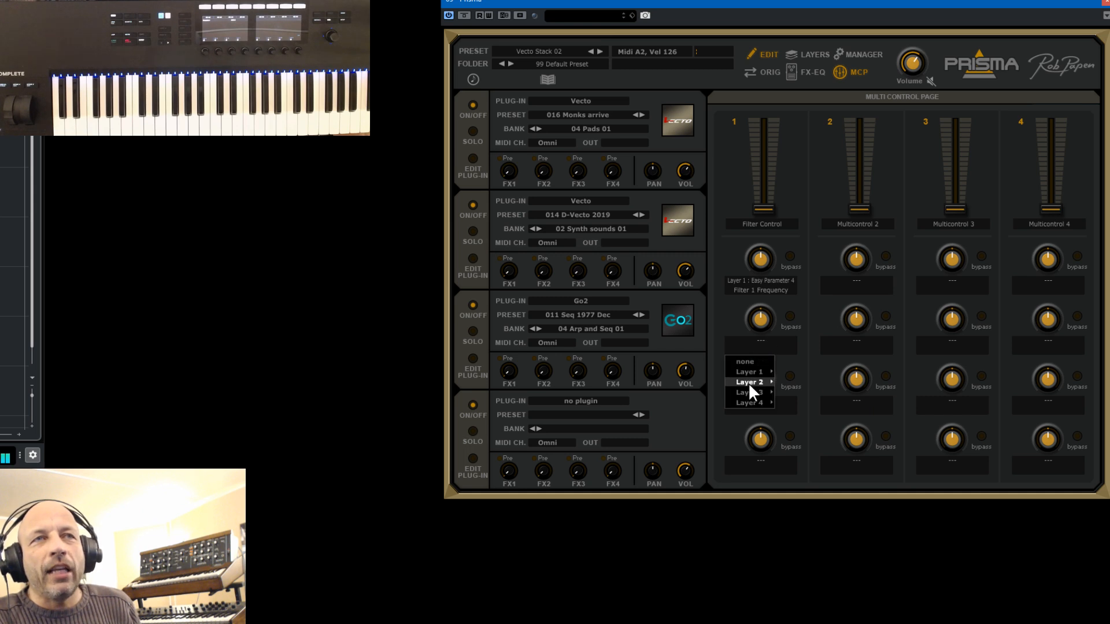
pyautogui.moveTo(749, 381)
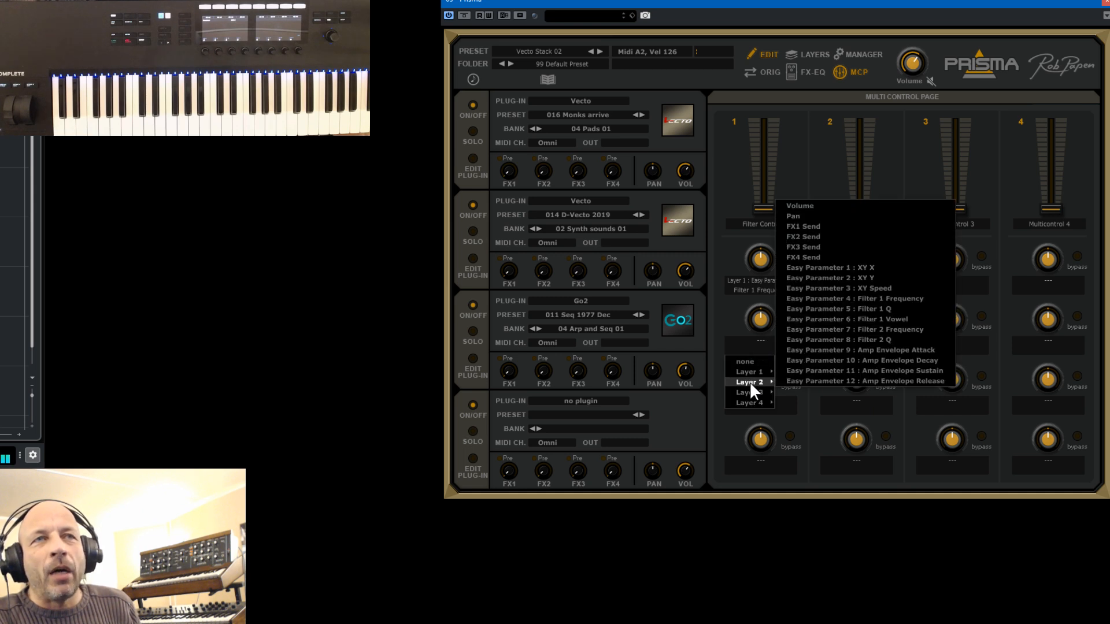
pyautogui.click(862, 298)
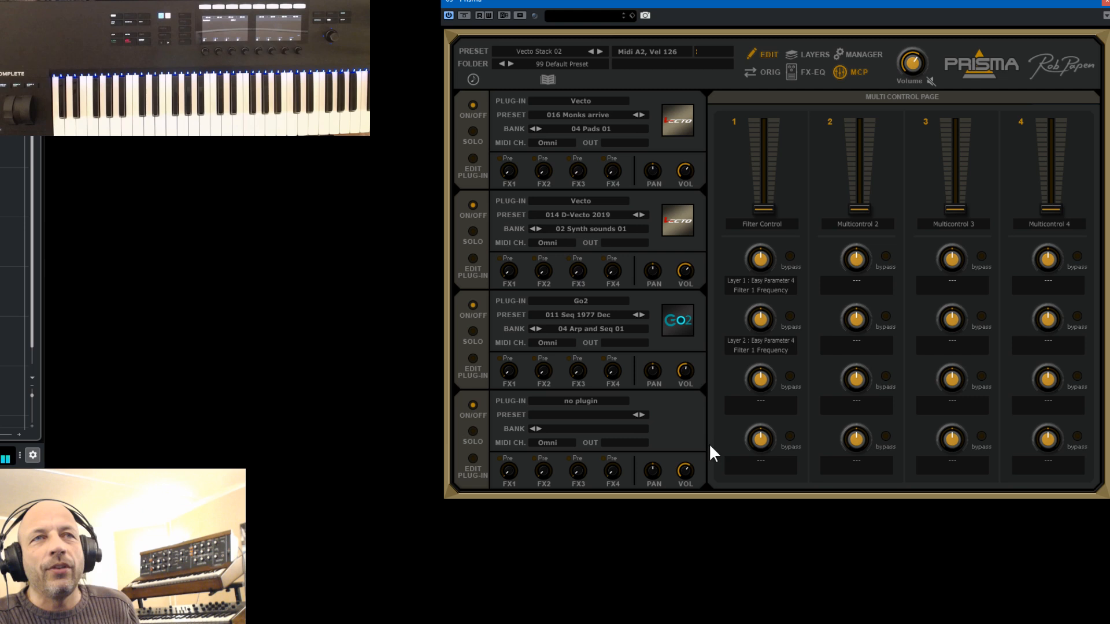
pyautogui.click(763, 402)
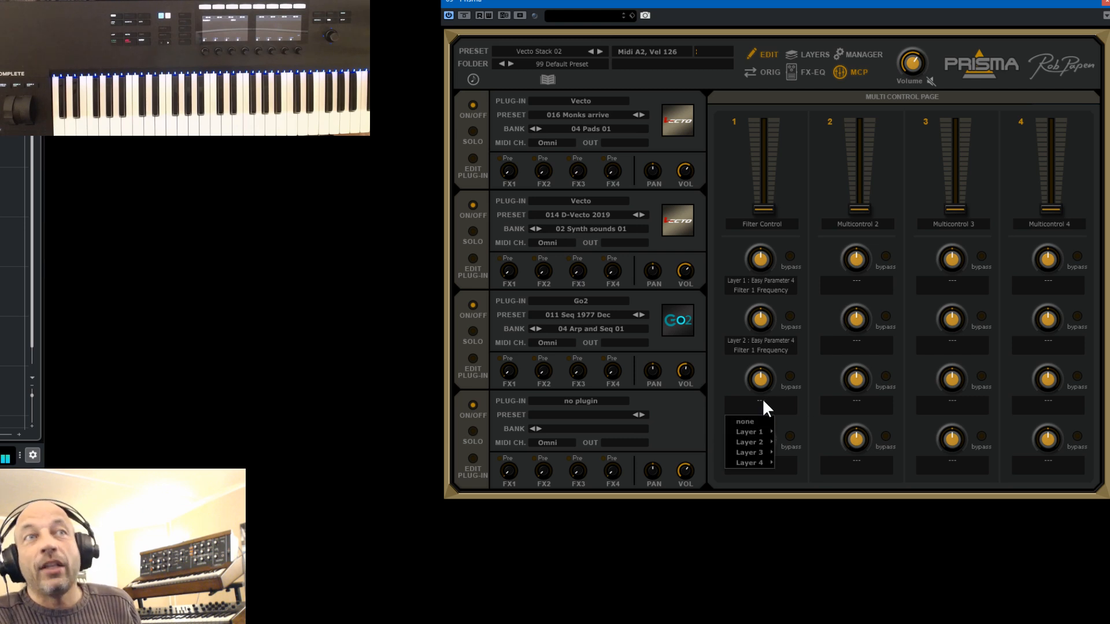
pyautogui.moveTo(765, 444)
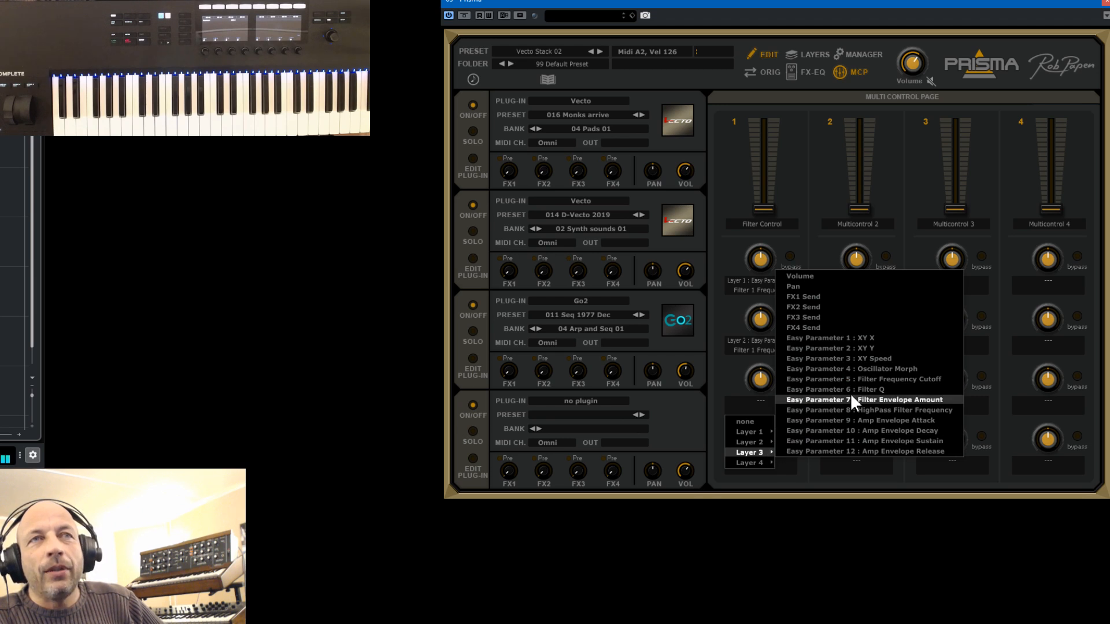
pyautogui.click(858, 379)
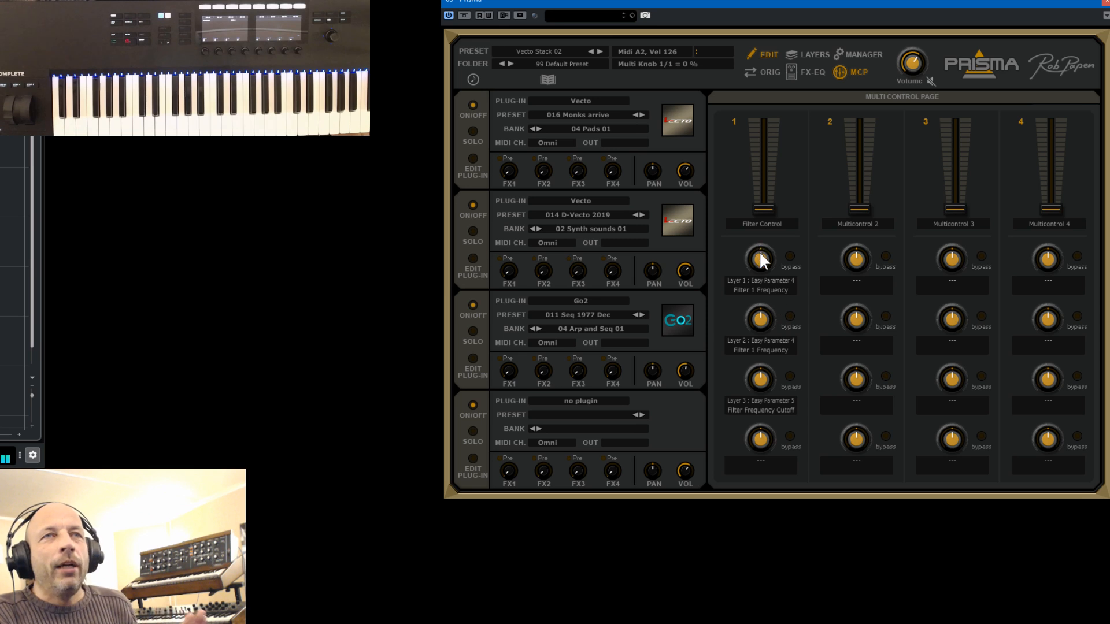
# Raise the modulation amounts of Filter Control's three assigned slots to positive values and try out its fader.
pyautogui.moveTo(761, 259); pyautogui.dragTo(775, 238)
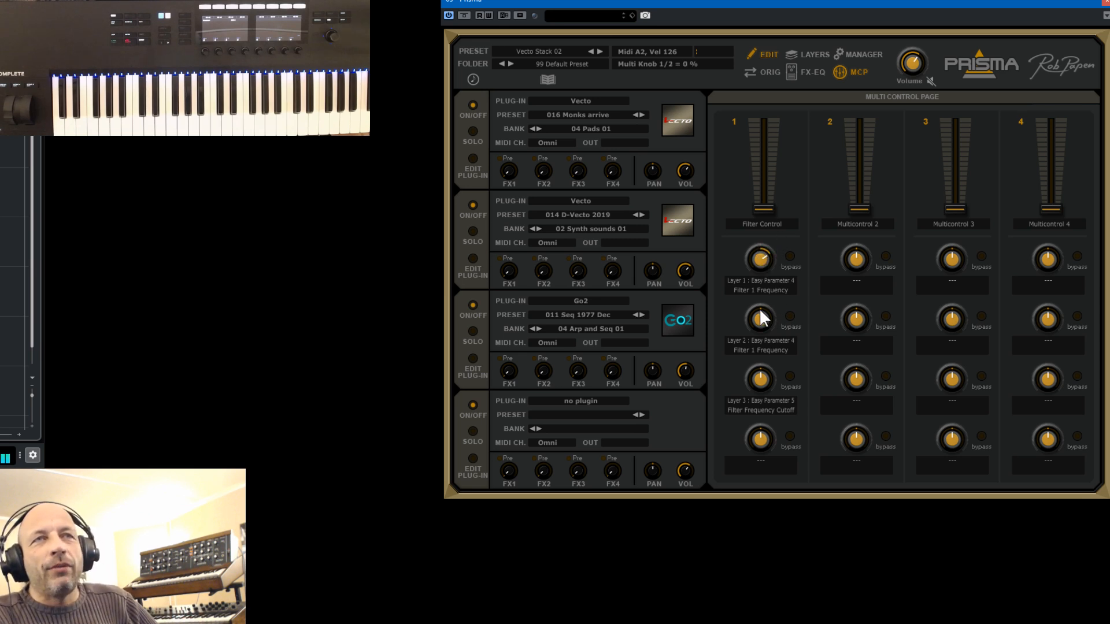
pyautogui.moveTo(760, 318); pyautogui.dragTo(771, 279)
pyautogui.moveTo(758, 380); pyautogui.dragTo(758, 331)
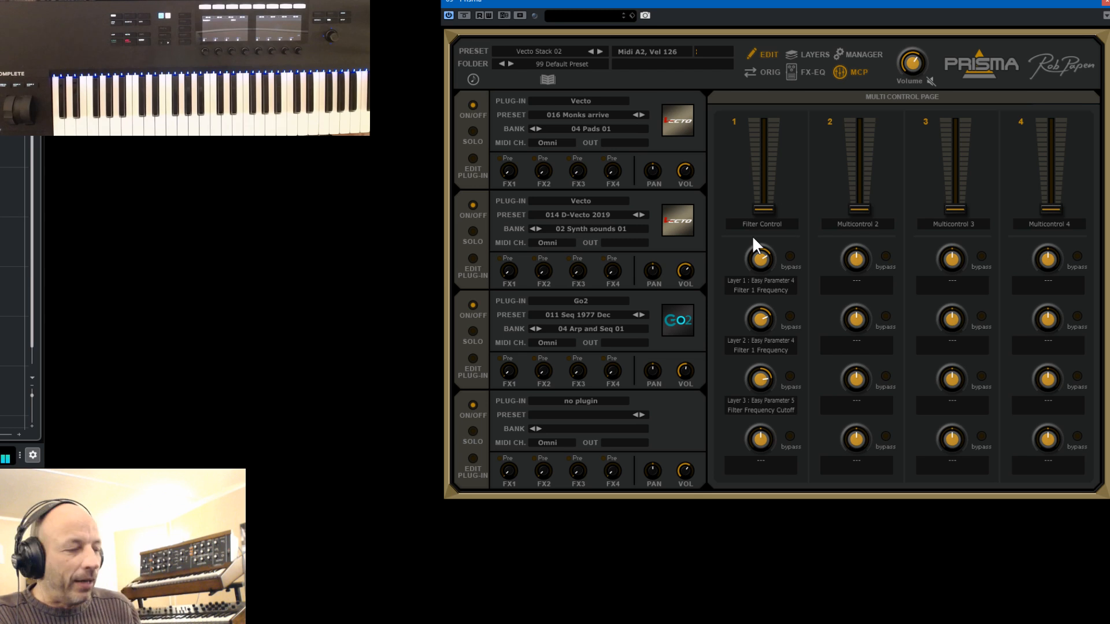
pyautogui.moveTo(764, 210); pyautogui.dragTo(791, 214)
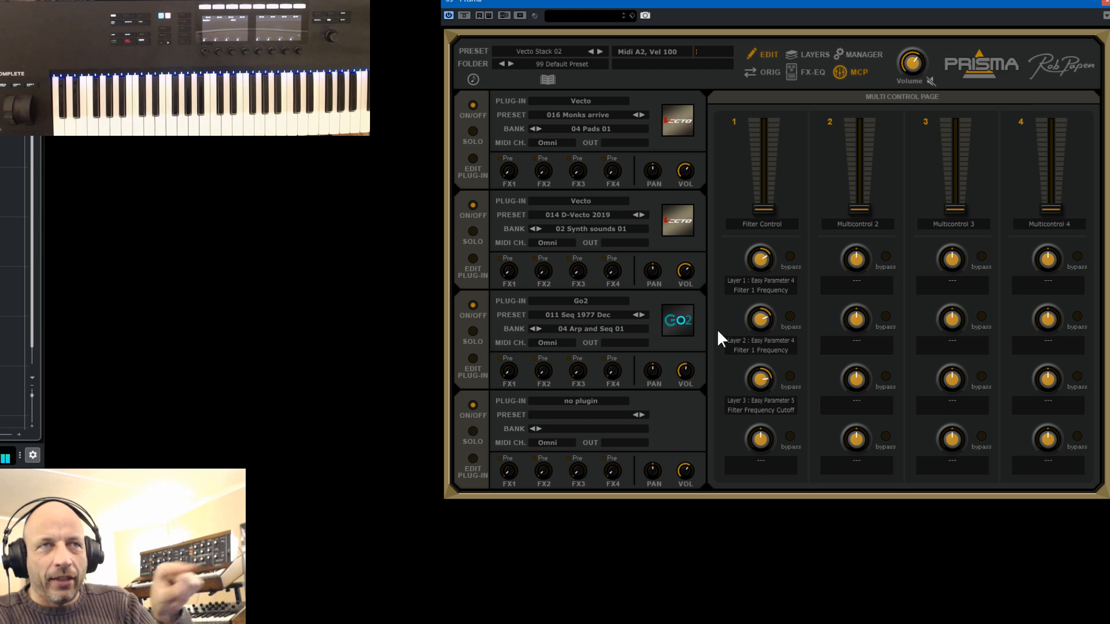
pyautogui.moveTo(770, 315)
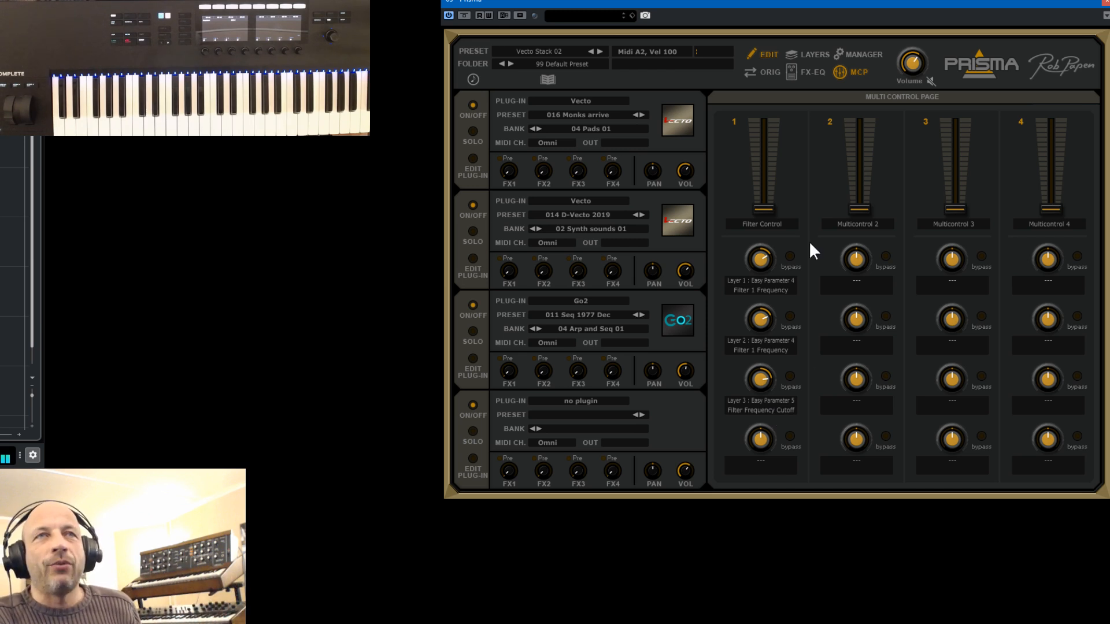
# Rename the second multicontrol as AMP Decay.
pyautogui.doubleClick(842, 225)
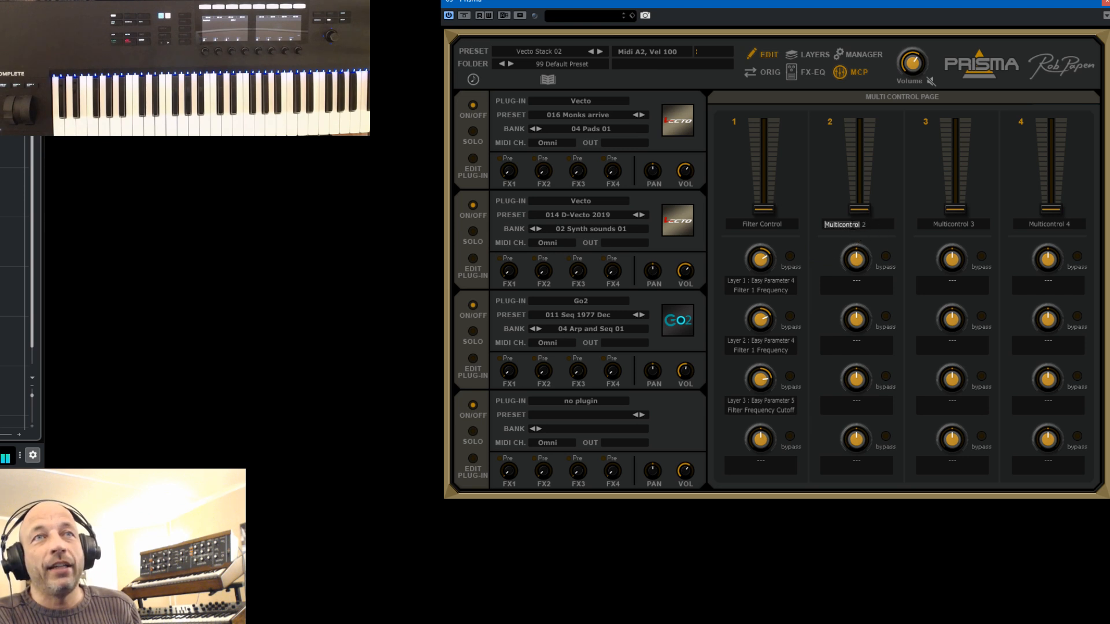
pyautogui.moveTo(887, 228); pyautogui.dragTo(808, 230)
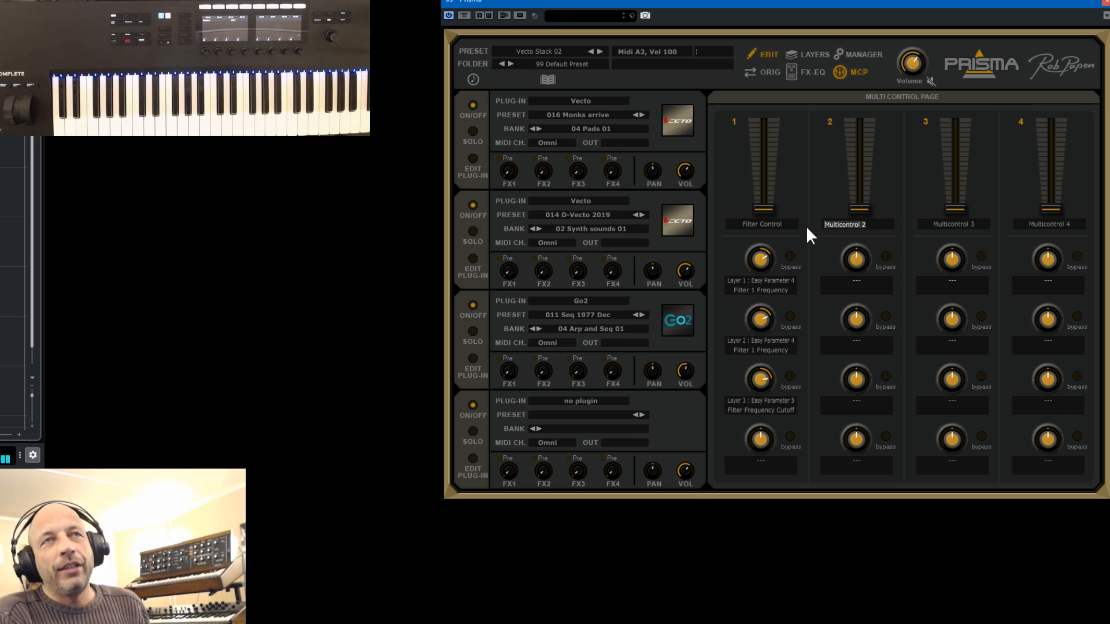
pyautogui.write('A')
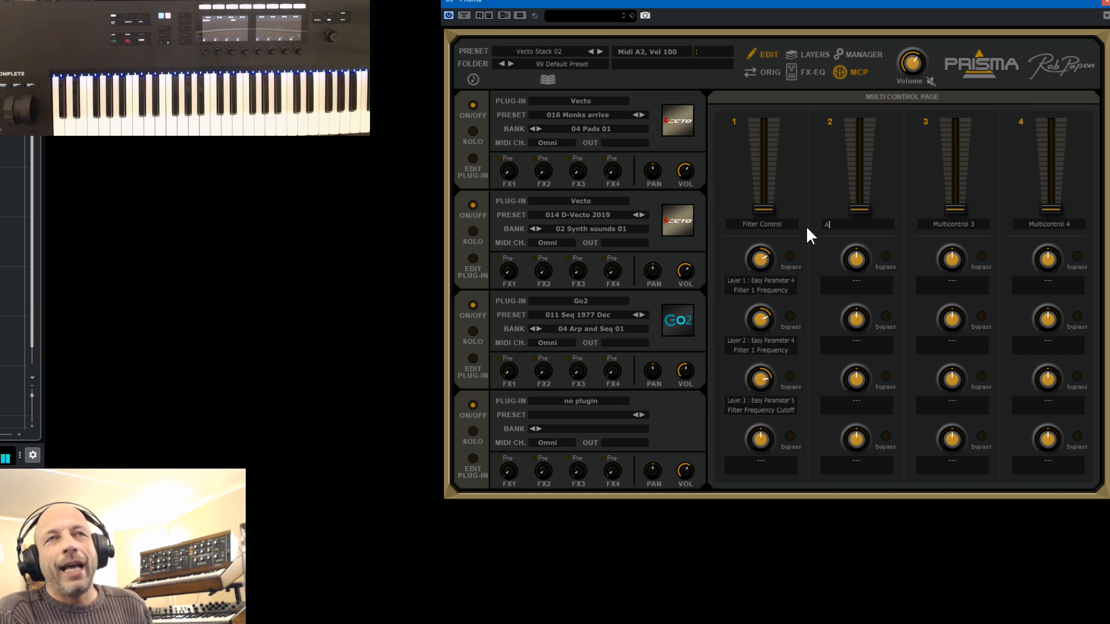
pyautogui.write('MP Decay')
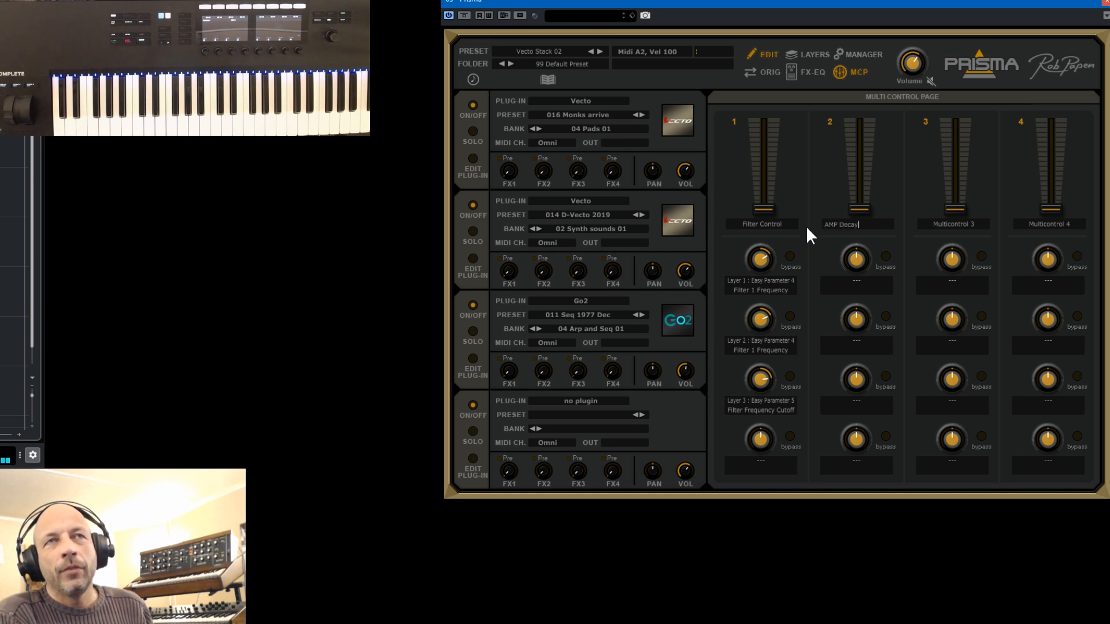
pyautogui.press('Return')
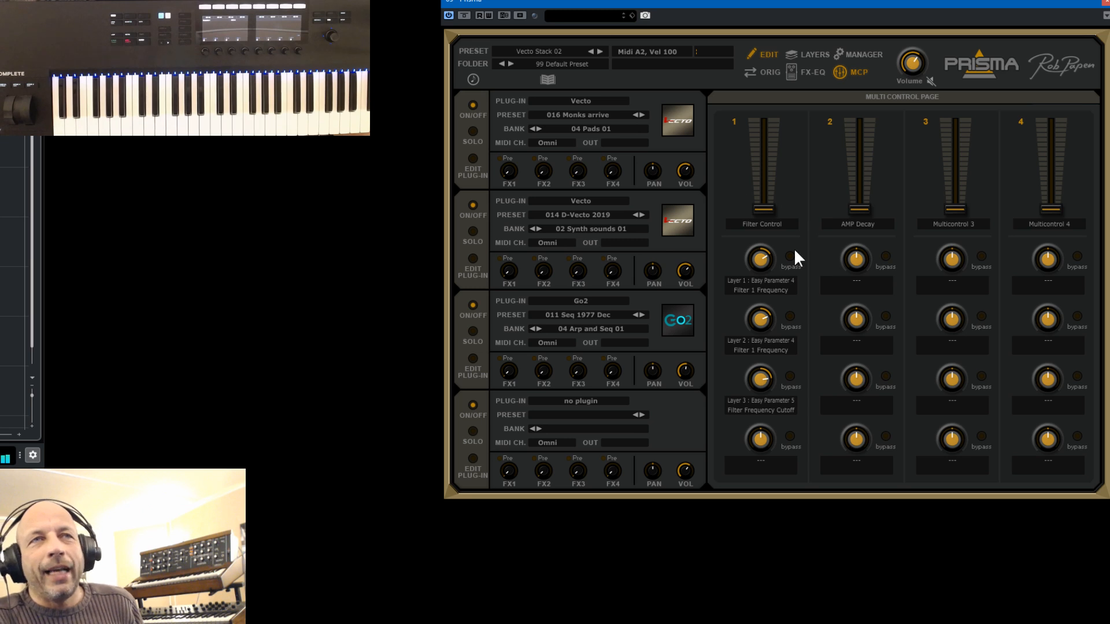
# Assign Layer 3's Amp Envelope Decay to the first slot of the AMP Decay multicontrol.
pyautogui.click(860, 281)
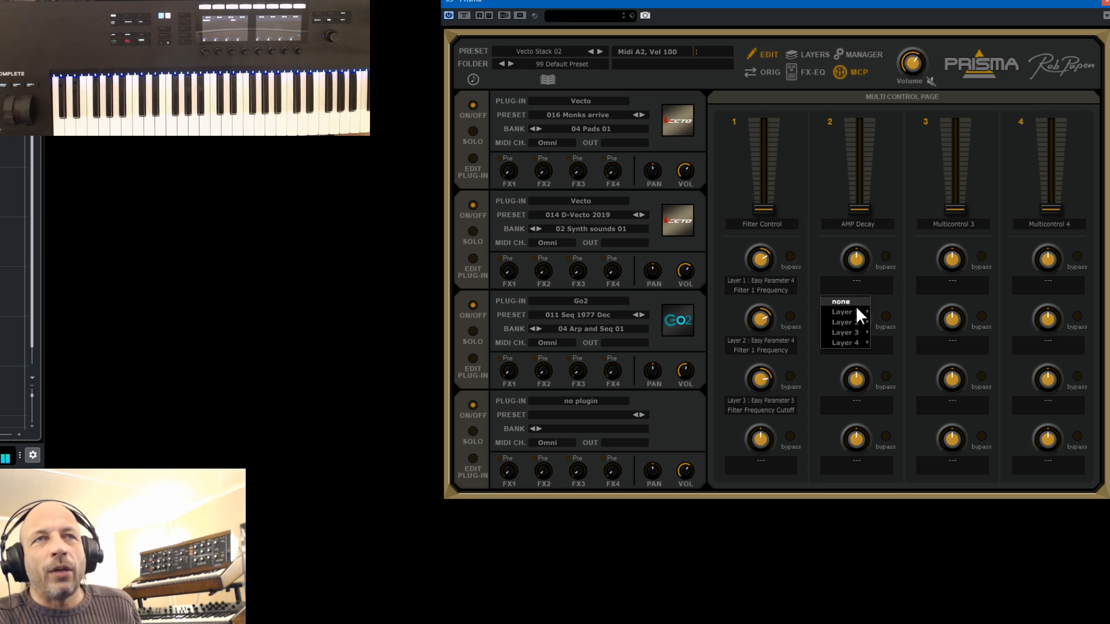
pyautogui.moveTo(856, 310)
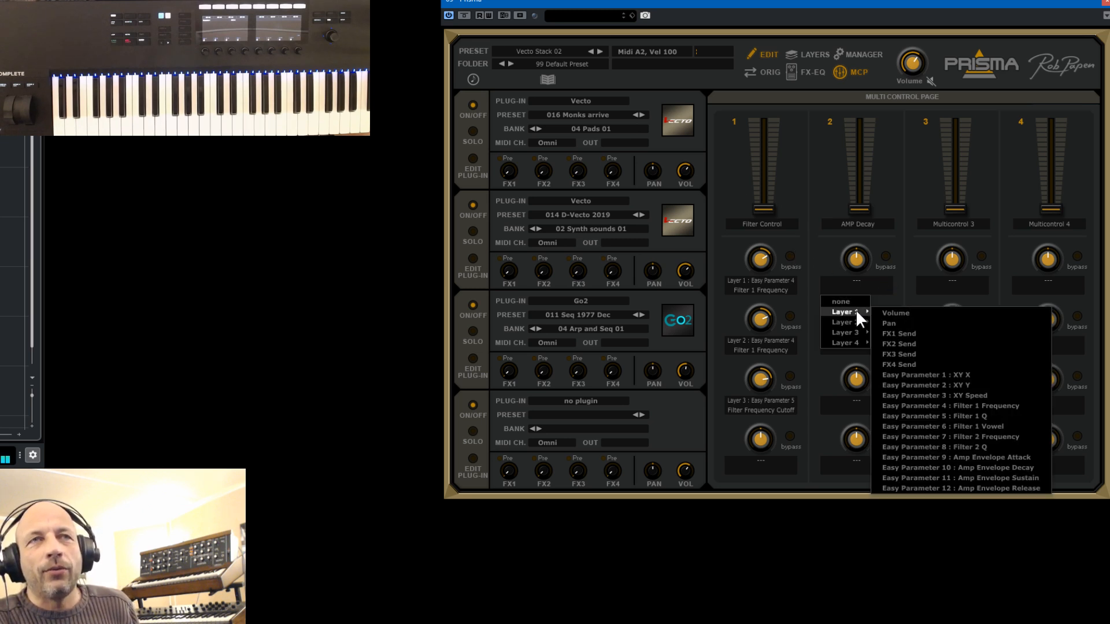
pyautogui.moveTo(866, 333)
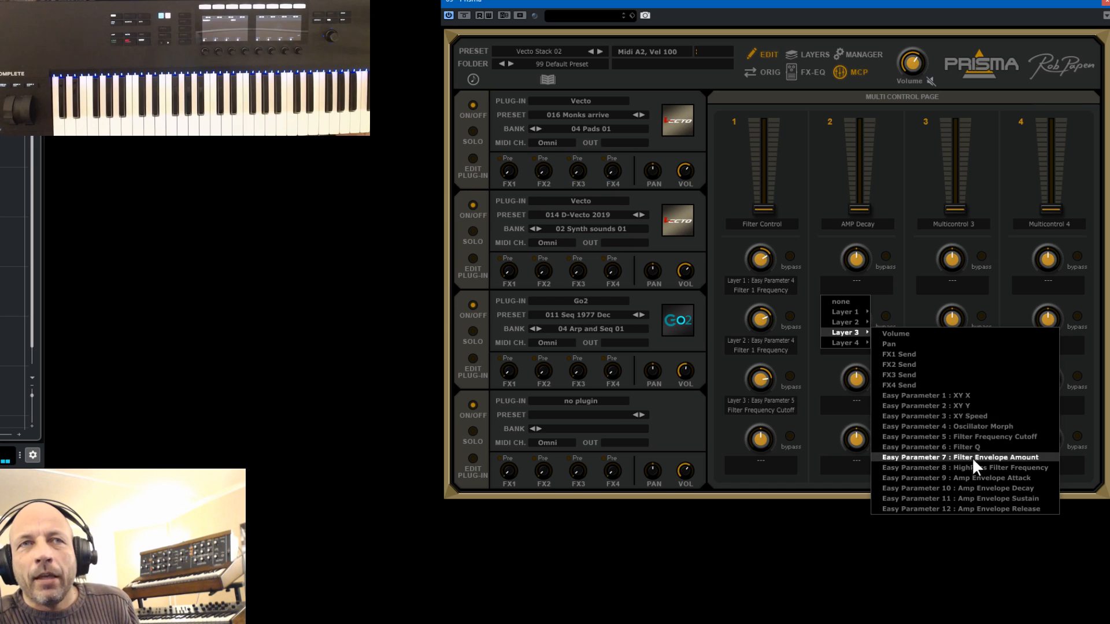
pyautogui.click(972, 488)
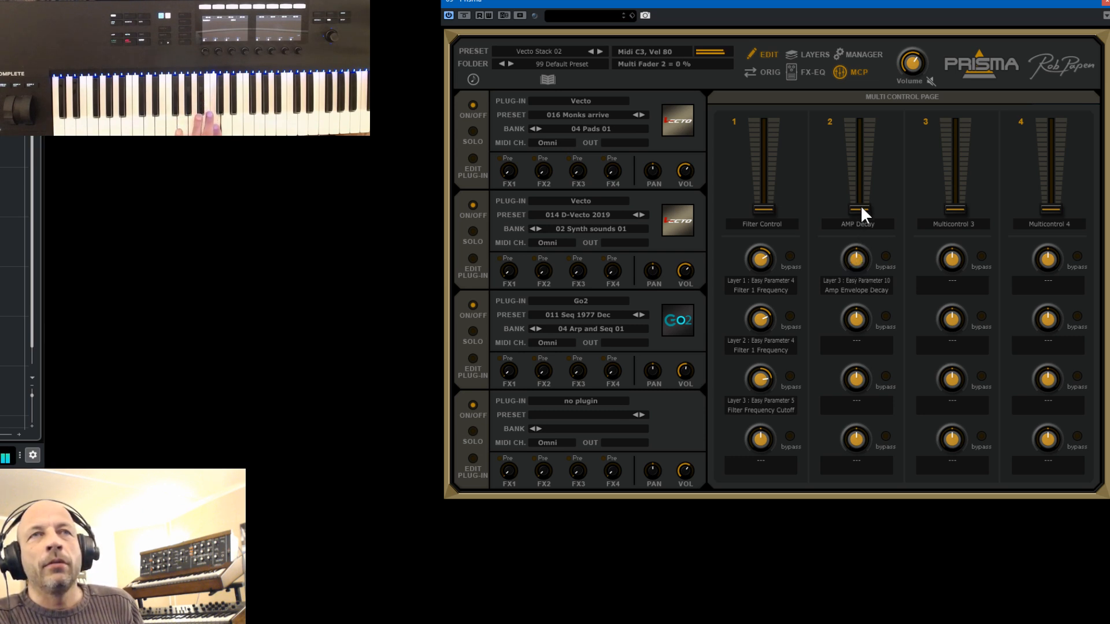
# Set the Amp Envelope Decay slot's amount to -46 % and the AMP Decay fader to about 29 %.
pyautogui.moveTo(858, 248); pyautogui.dragTo(861, 290)
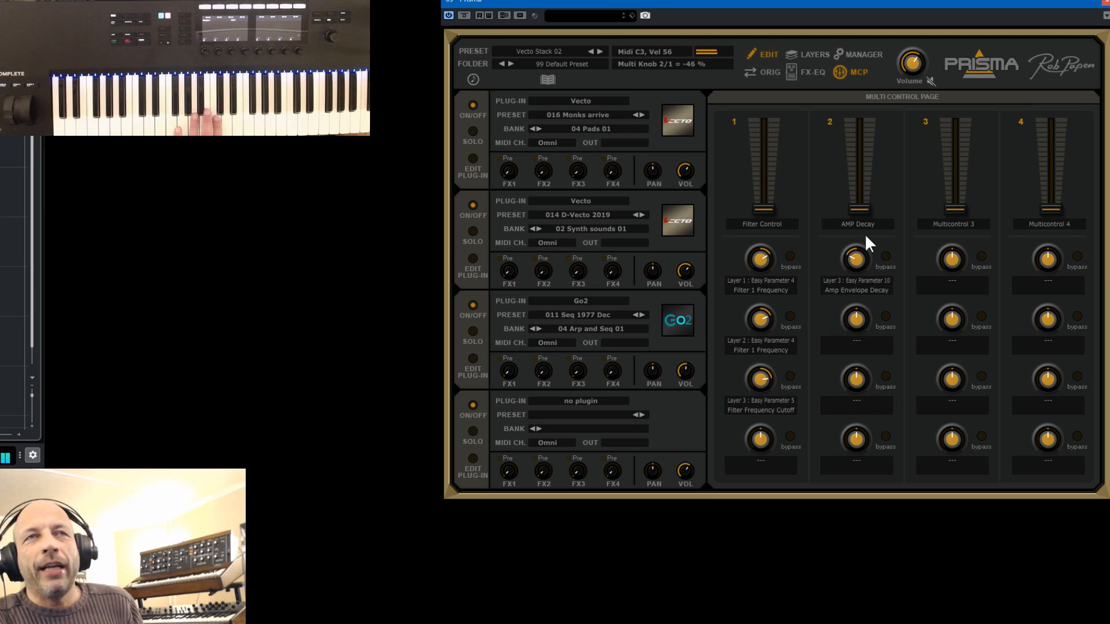
pyautogui.moveTo(863, 206); pyautogui.dragTo(862, 171)
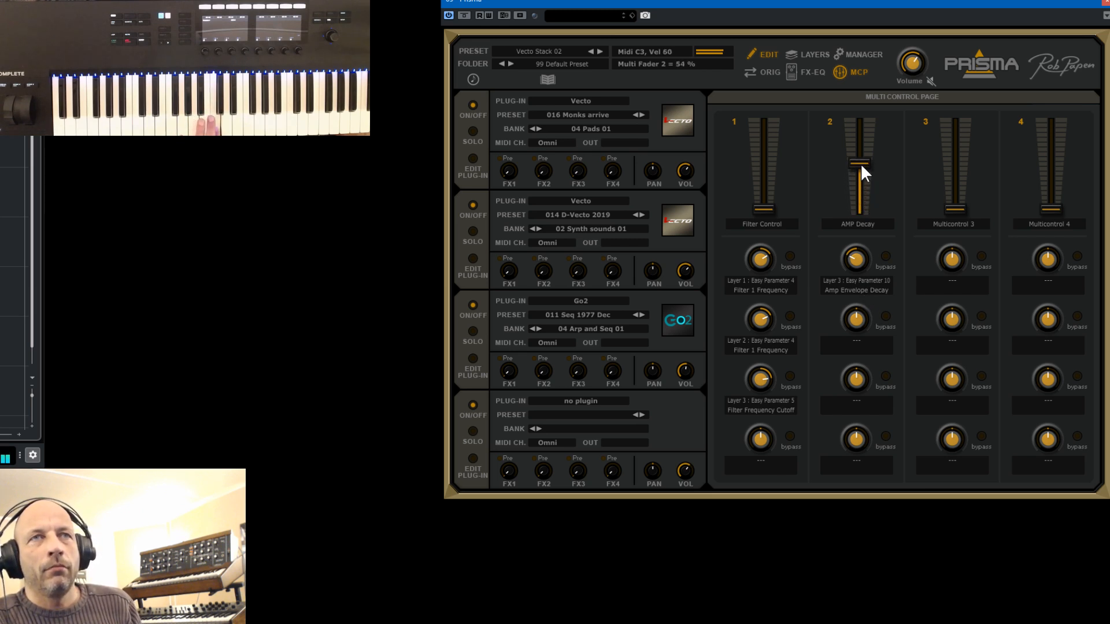
pyautogui.moveTo(861, 164); pyautogui.dragTo(870, 182)
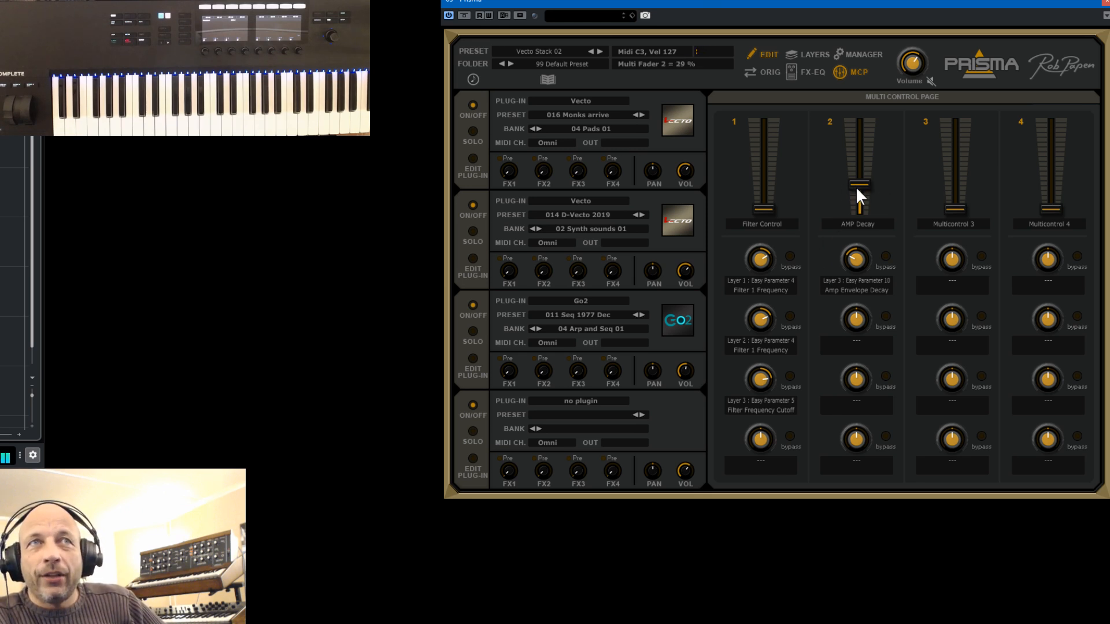
# Save the setup over the existing preset Vecto Stack 02 in the 99 Default Preset folder.
pyautogui.click(551, 51)
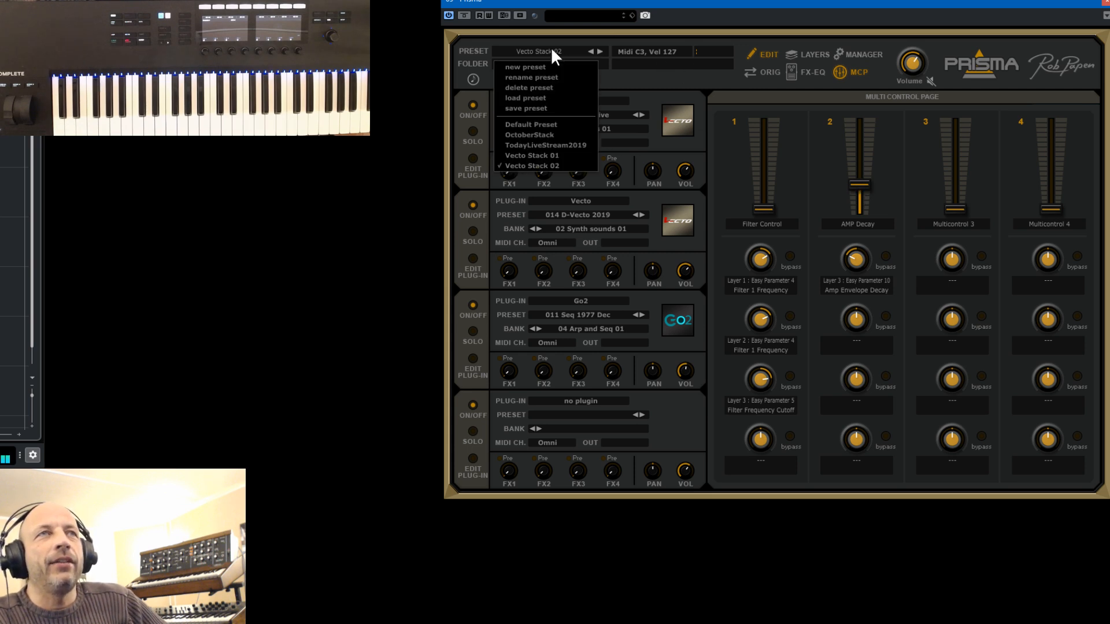
pyautogui.click(563, 107)
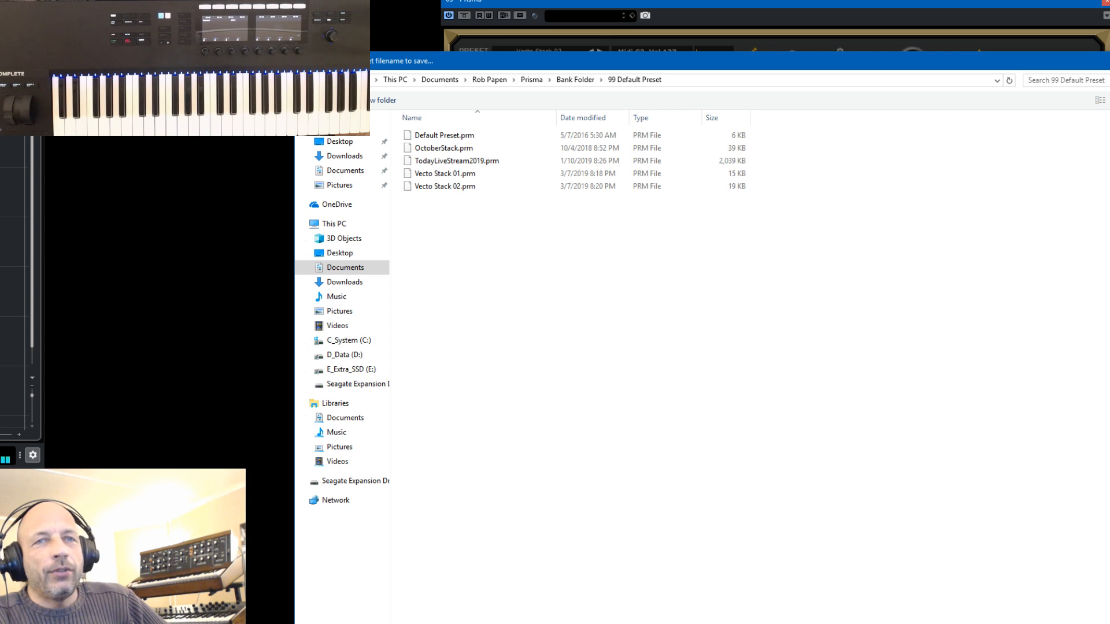
pyautogui.press('Return')
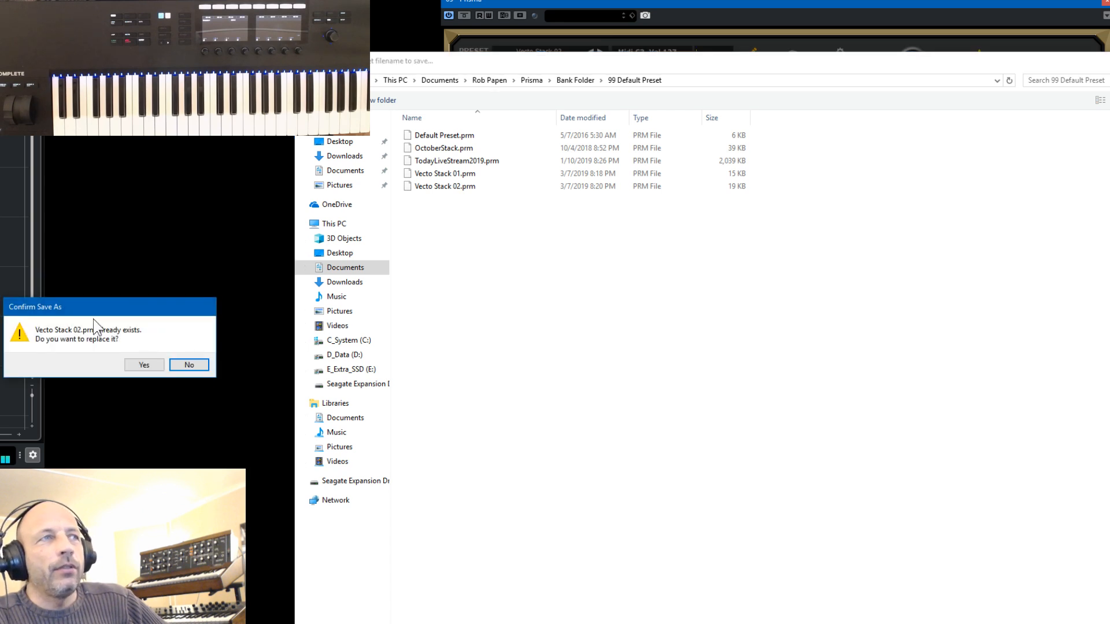
pyautogui.click(133, 363)
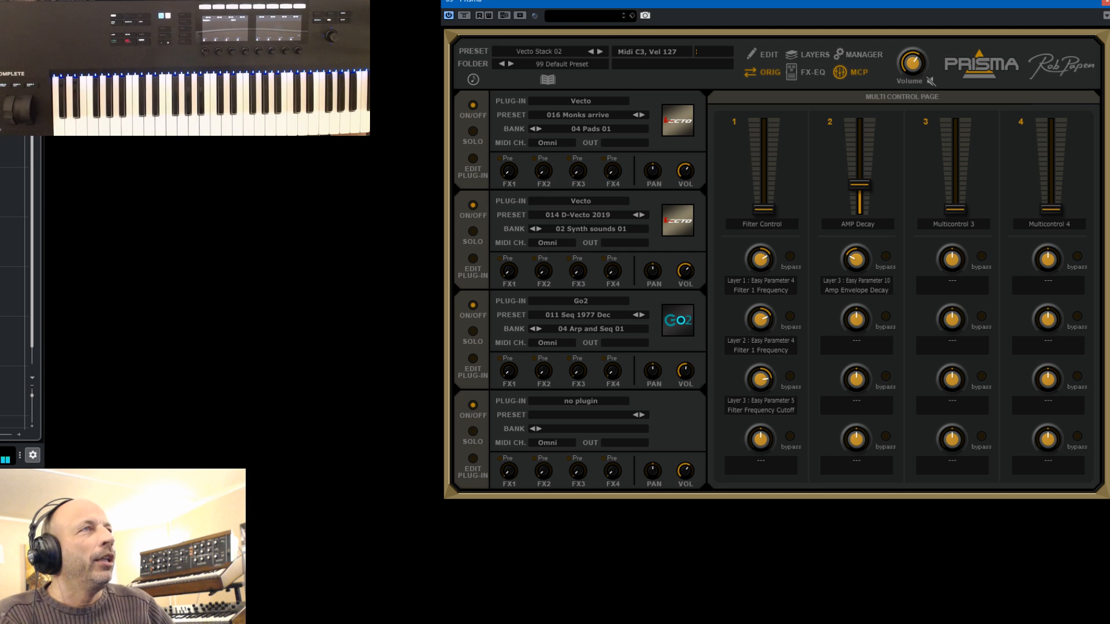
# Close the Prisma window, reposition the Cubase project window and return the playback position to the project start.
pyautogui.moveTo(0, 104); pyautogui.dragTo(1014, 36)
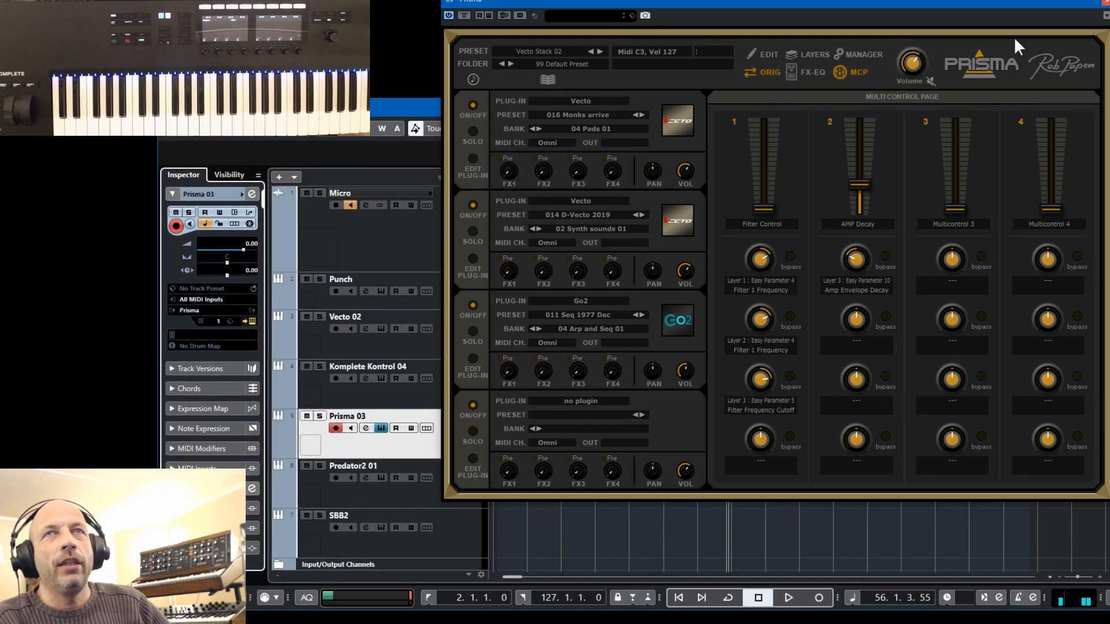
pyautogui.click(1105, 7)
pyautogui.moveTo(921, 99); pyautogui.dragTo(934, 61)
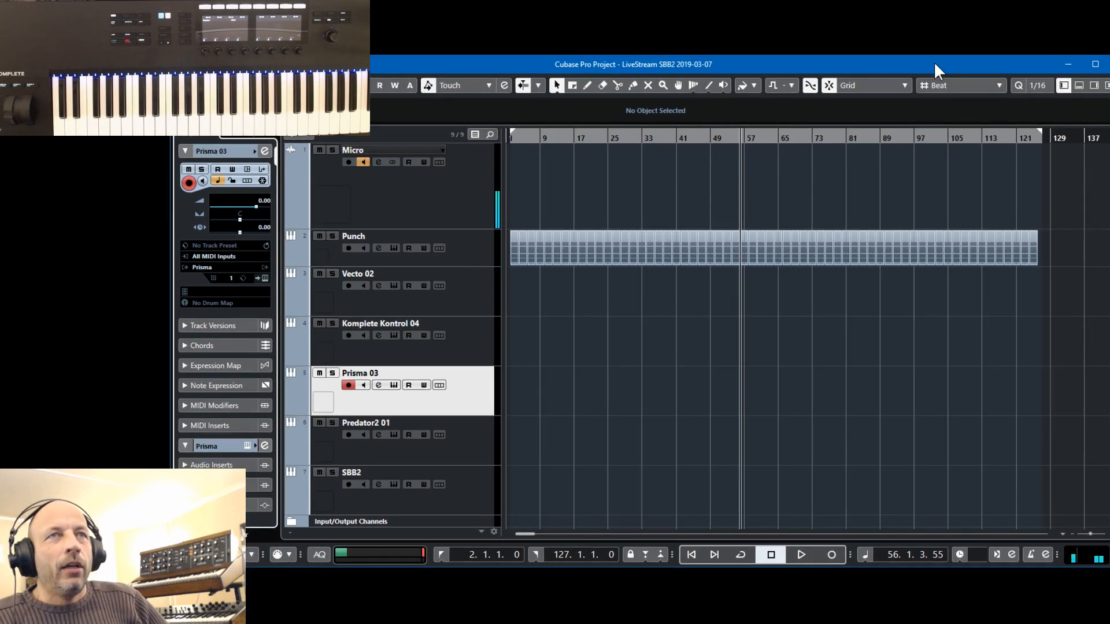
pyautogui.press('Home')
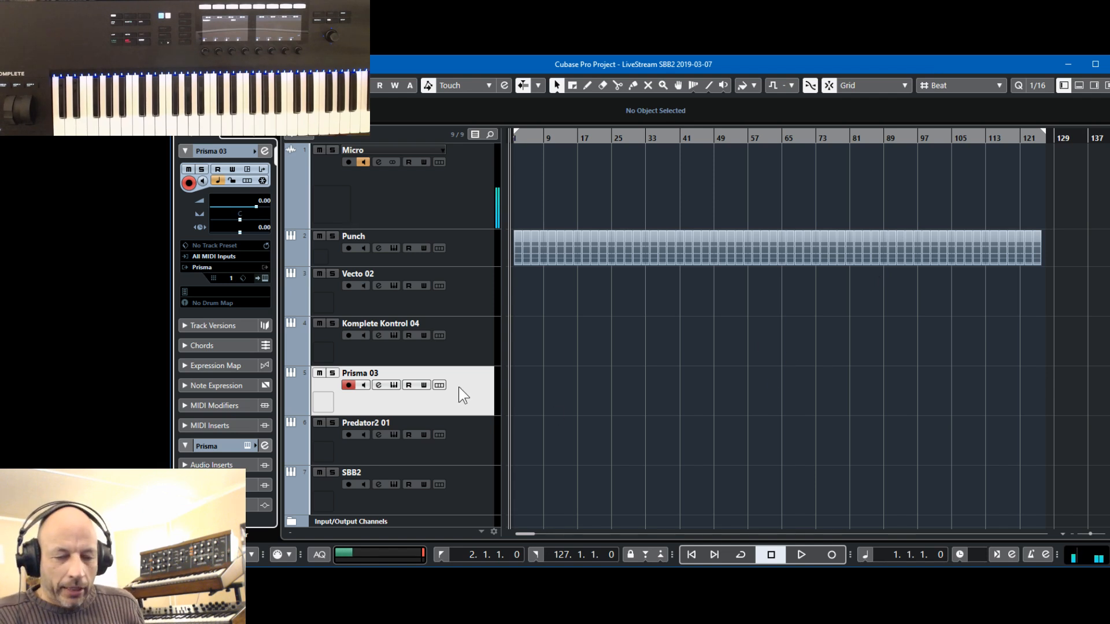
# Record a MIDI part of about eight bars on the Prisma 03 track from the project start and inspect its notes in the editor.
pyautogui.press('KP_Multiply')
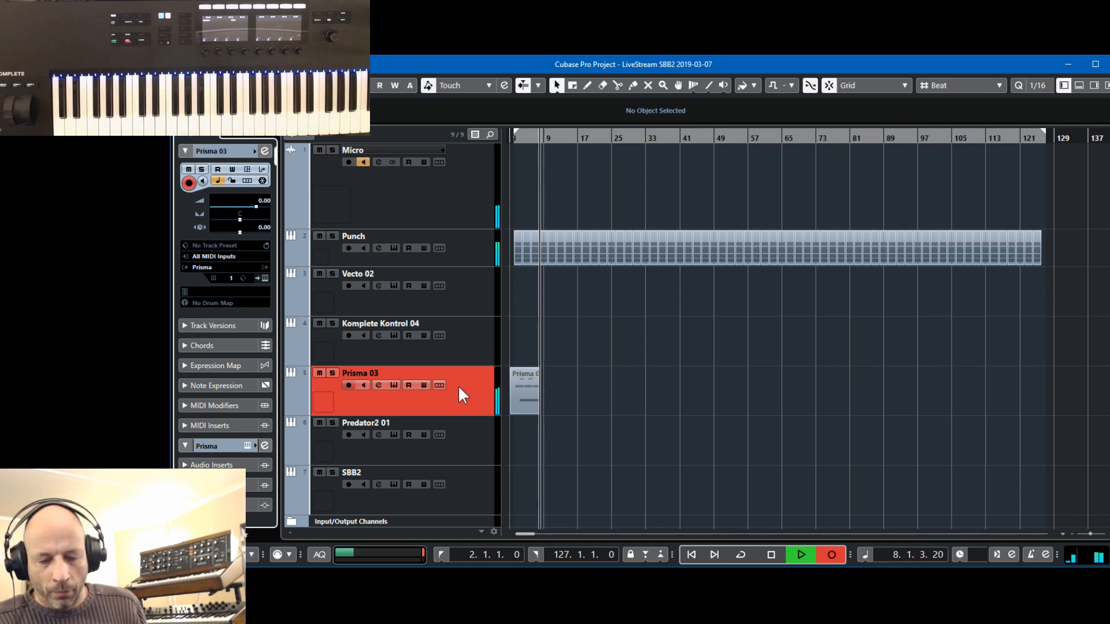
pyautogui.press('space')
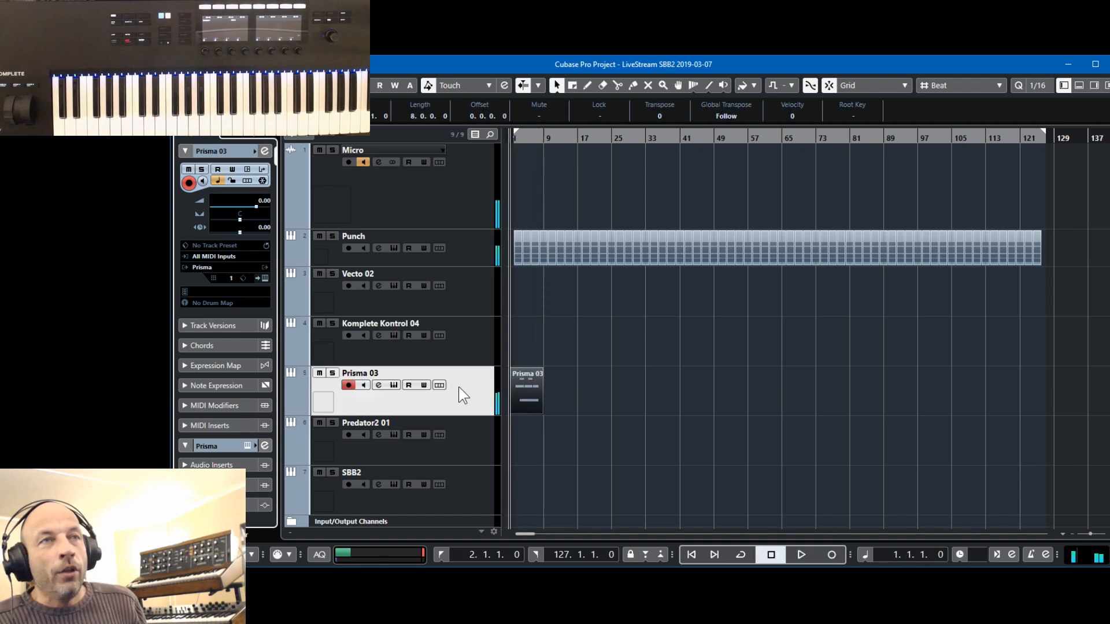
pyautogui.doubleClick(527, 391)
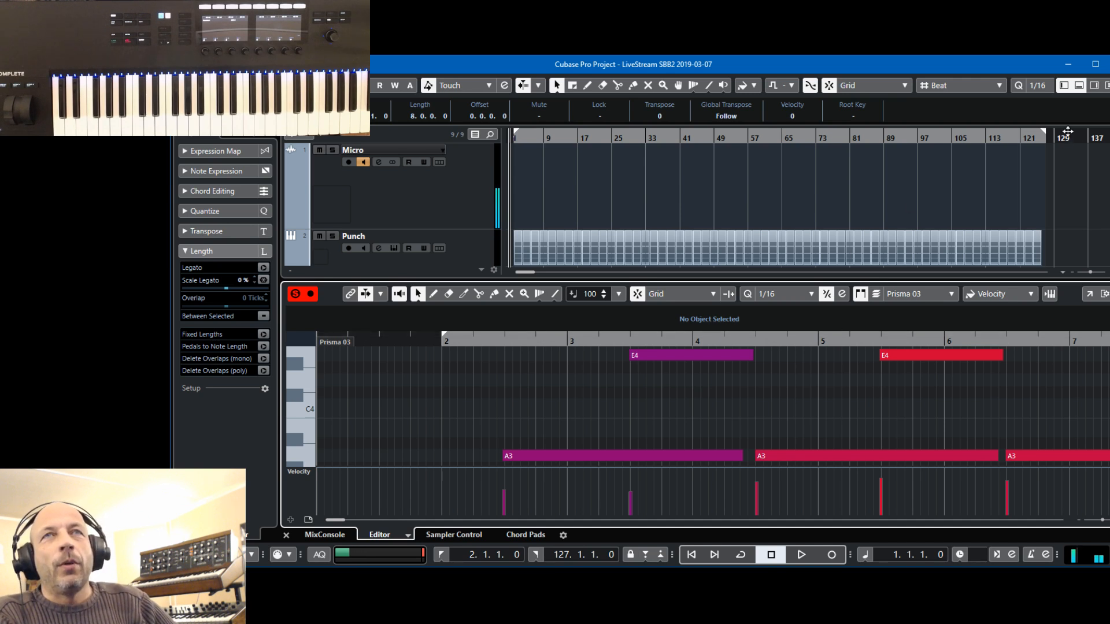
pyautogui.click(1076, 87)
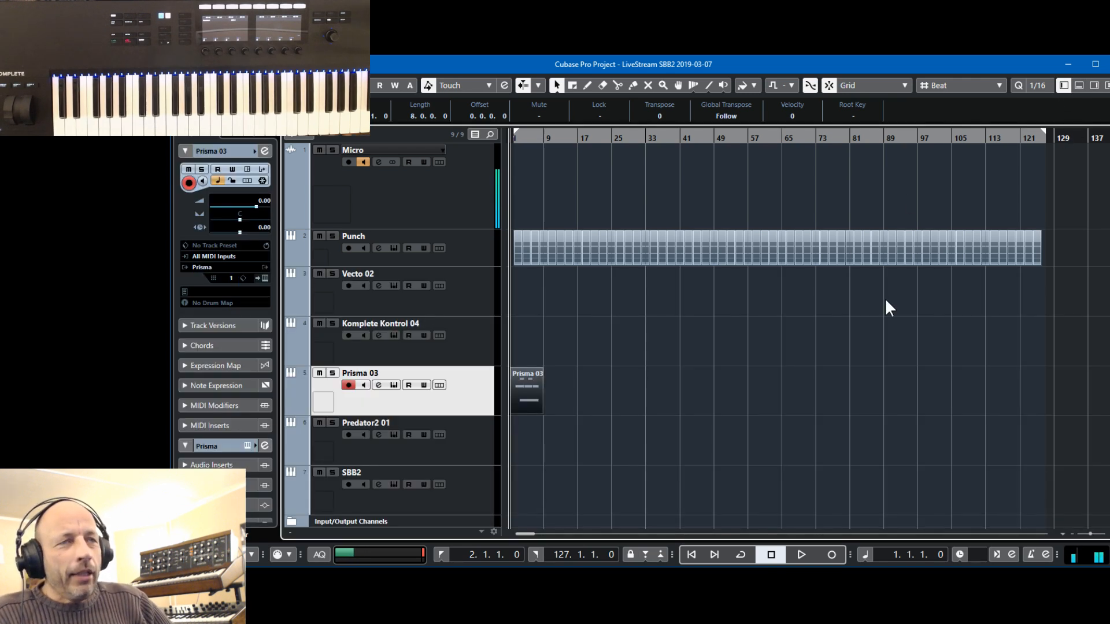
# Play back the recorded part, open the Prisma 03 instrument window during playback and stop the transport.
pyautogui.press('space')
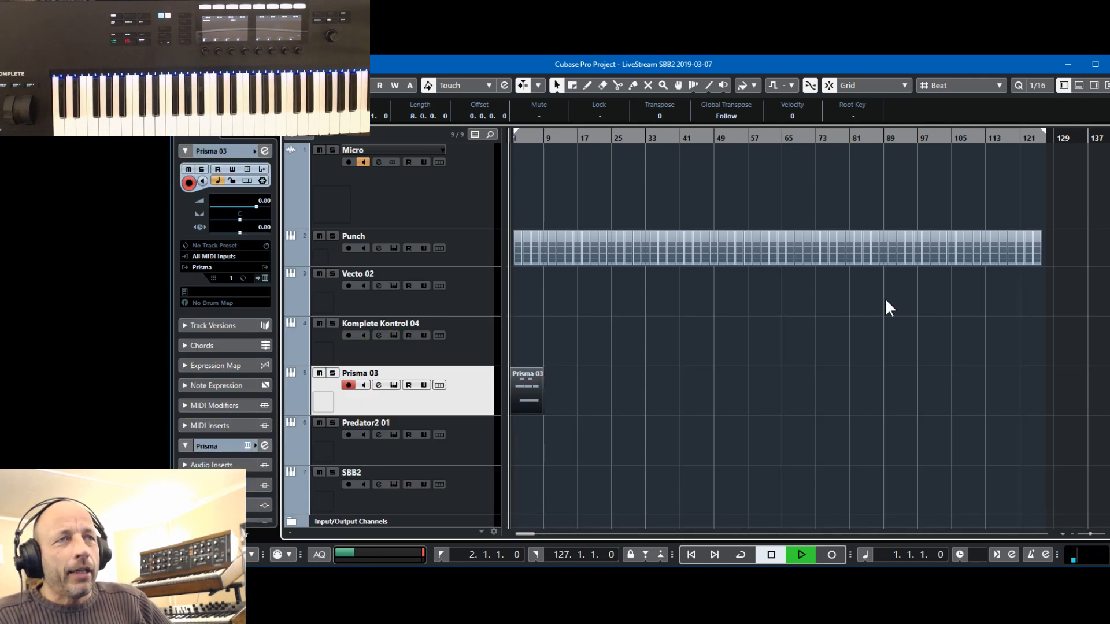
pyautogui.click(262, 278)
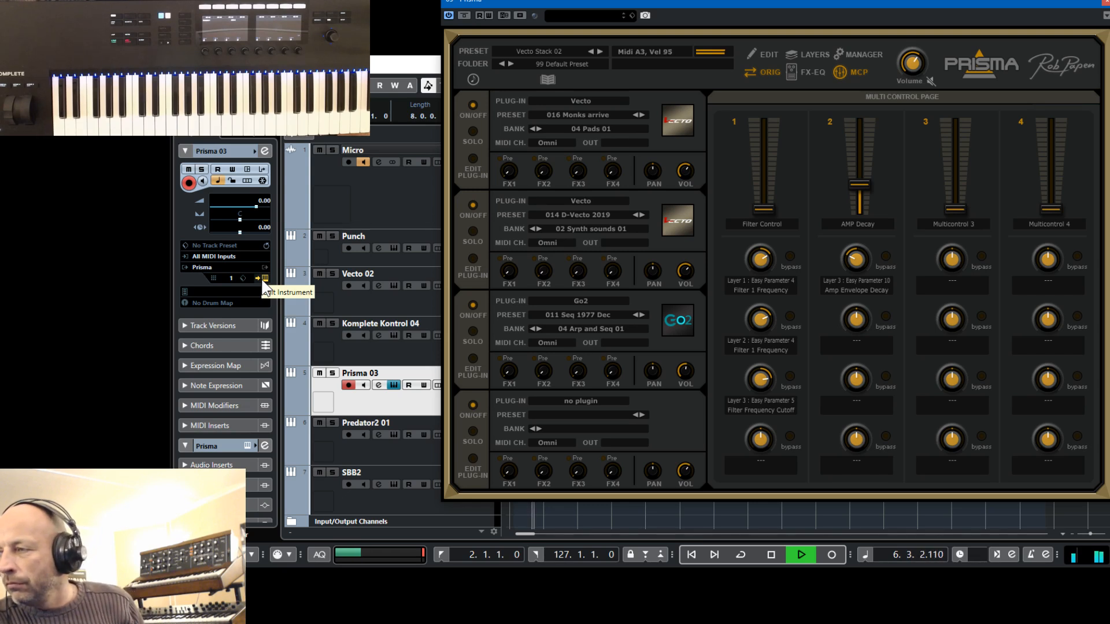
pyautogui.press('space')
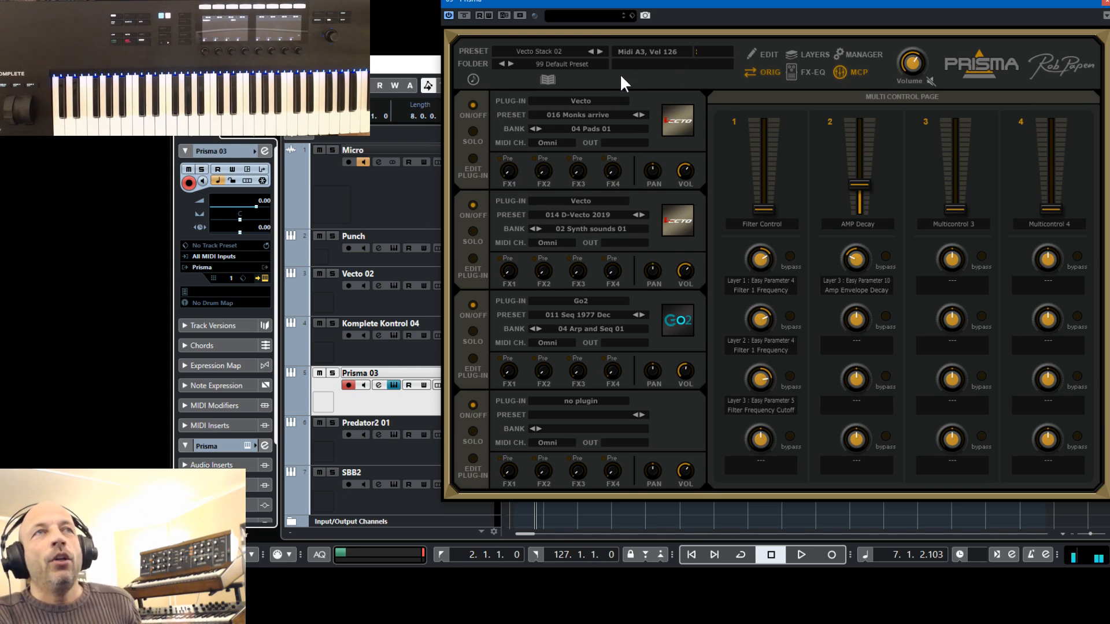
# Reset Prisma with the Default Preset and load Vecto into the first layer.
pyautogui.click(540, 49)
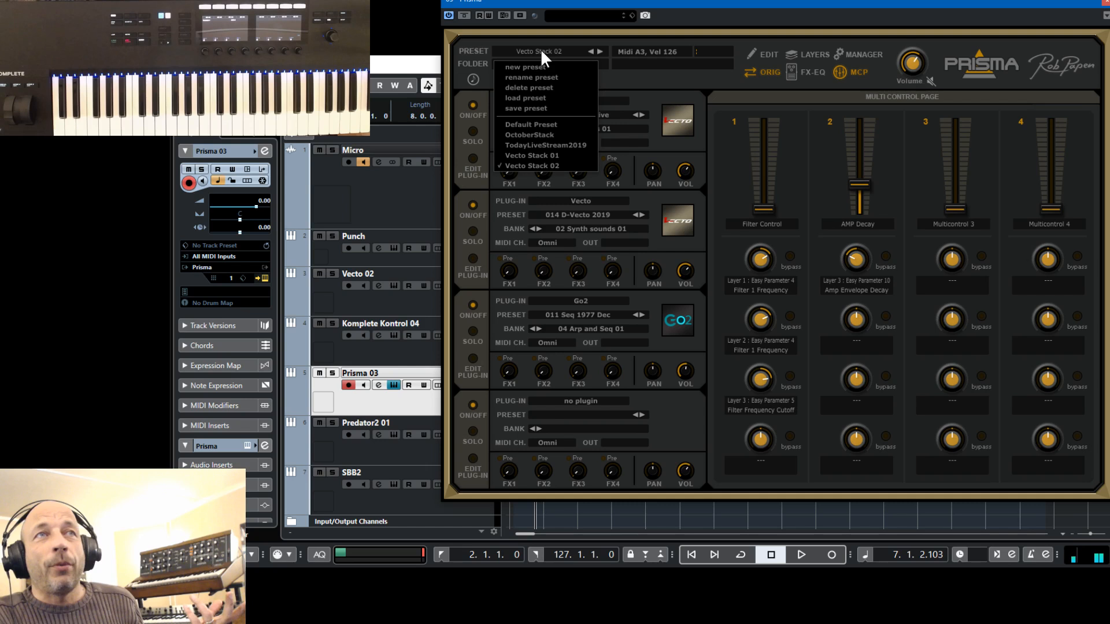
pyautogui.click(549, 122)
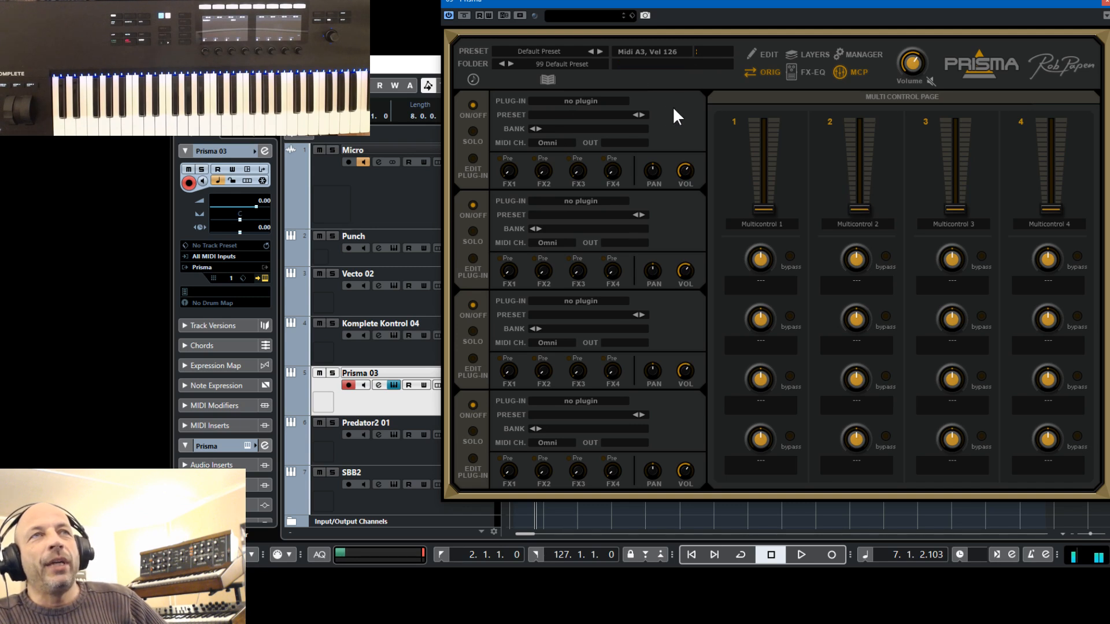
pyautogui.click(581, 101)
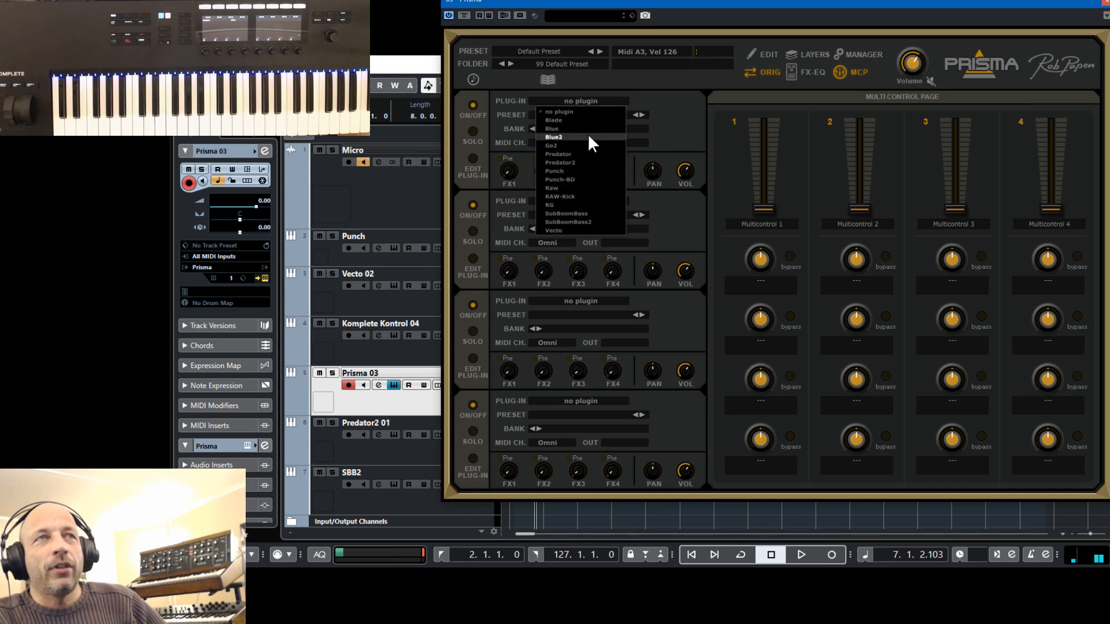
pyautogui.click(564, 231)
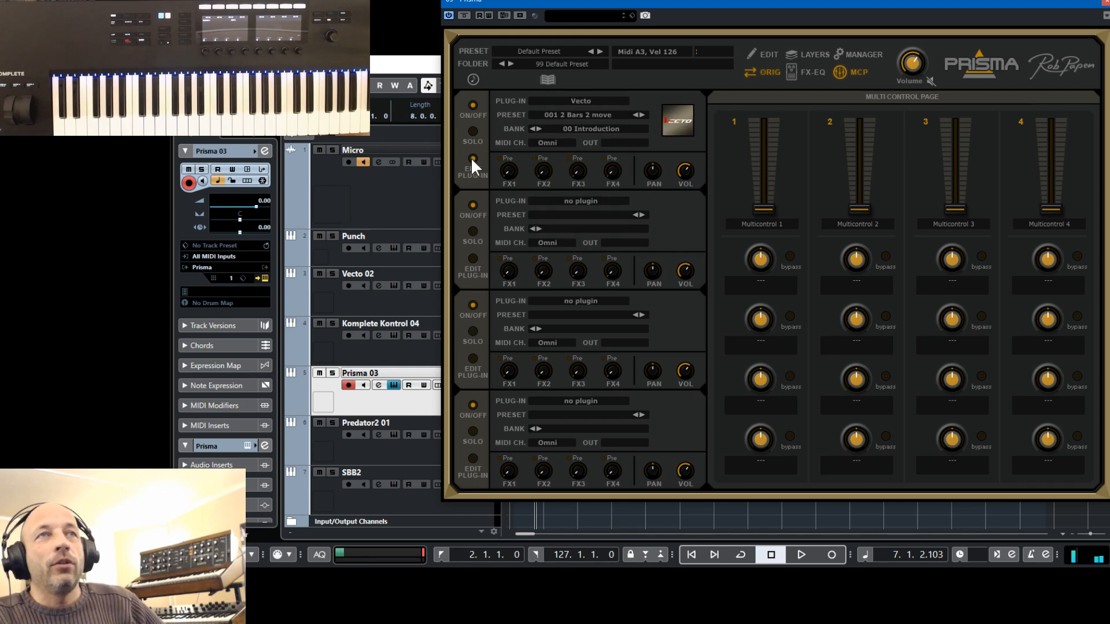
# Open the first layer's Vecto preset manager and audition Chord Fairlight from the 05 Arp sounds 01 bank.
pyautogui.click(677, 121)
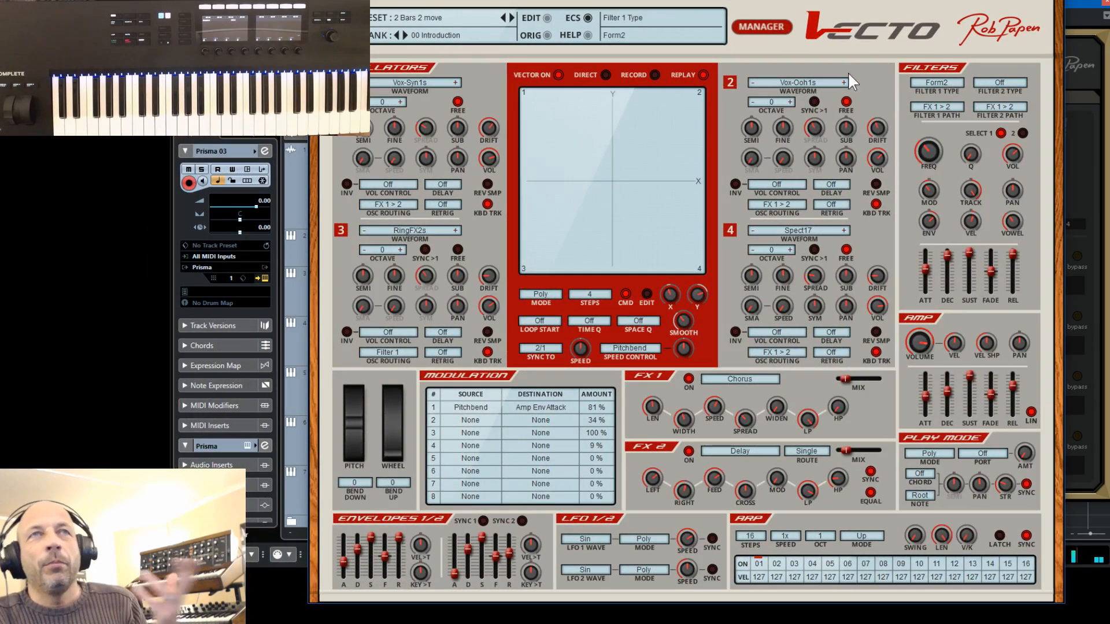
pyautogui.click(767, 25)
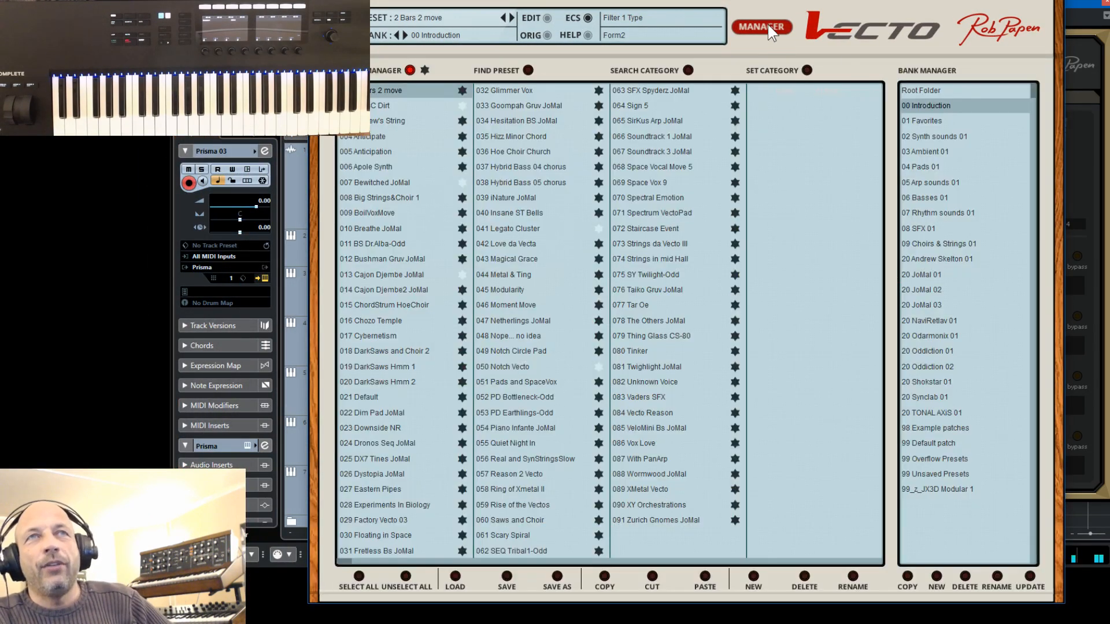
pyautogui.click(932, 134)
pyautogui.click(927, 187)
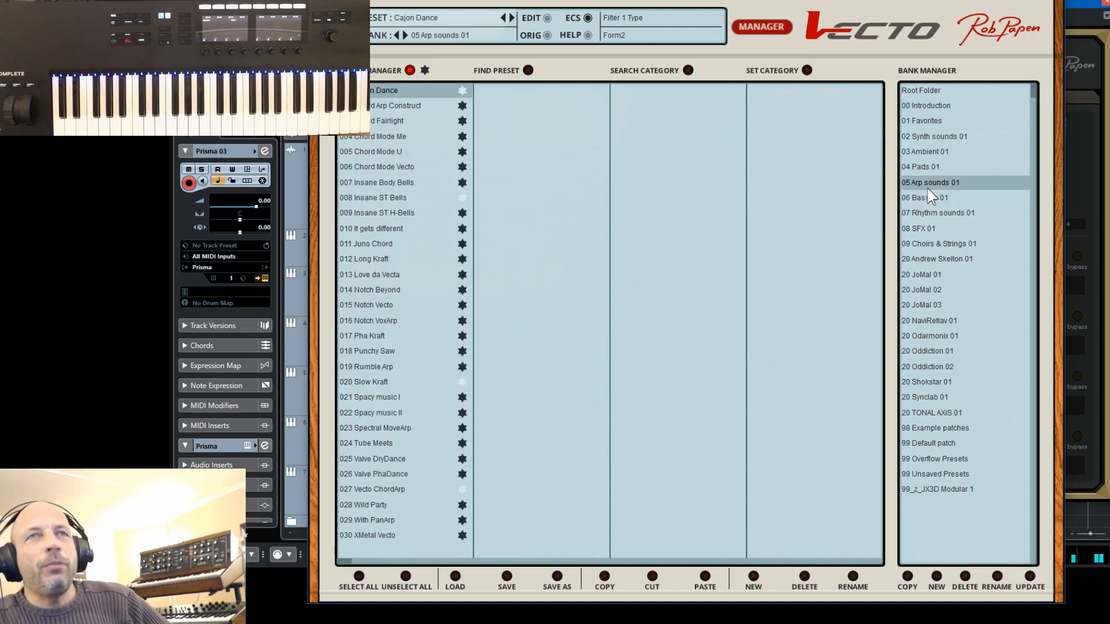
pyautogui.click(380, 122)
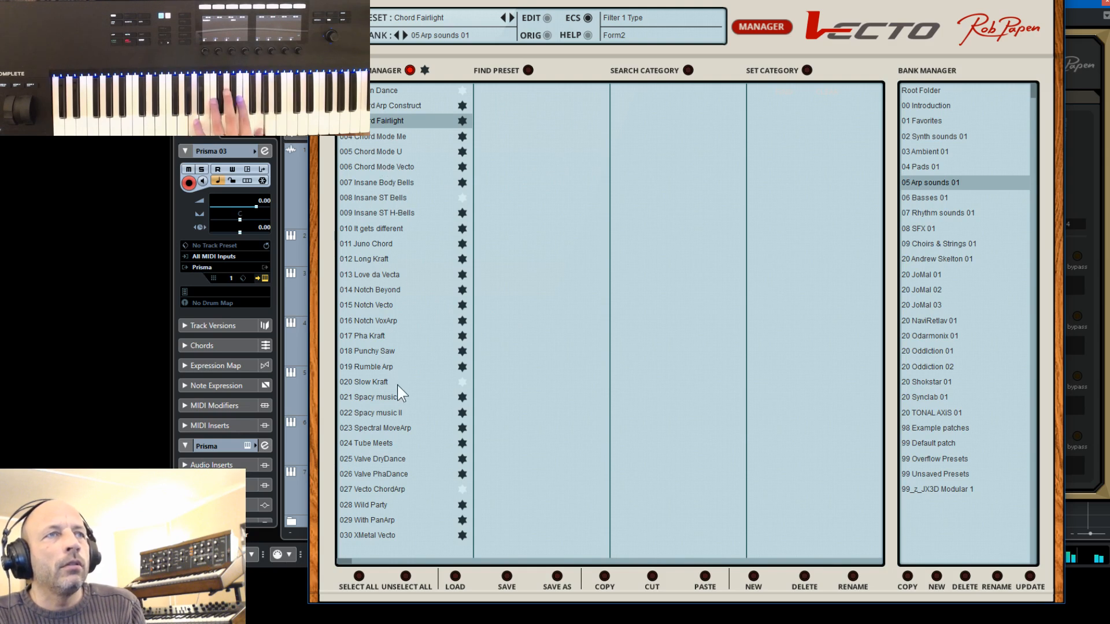
# Audition Ring of Xmetal II from 03 Ambient 01 and Xylo Valve 1, Xylo Synth and Xylo Valve 2 from 02 Synth sounds 01.
pyautogui.click(927, 152)
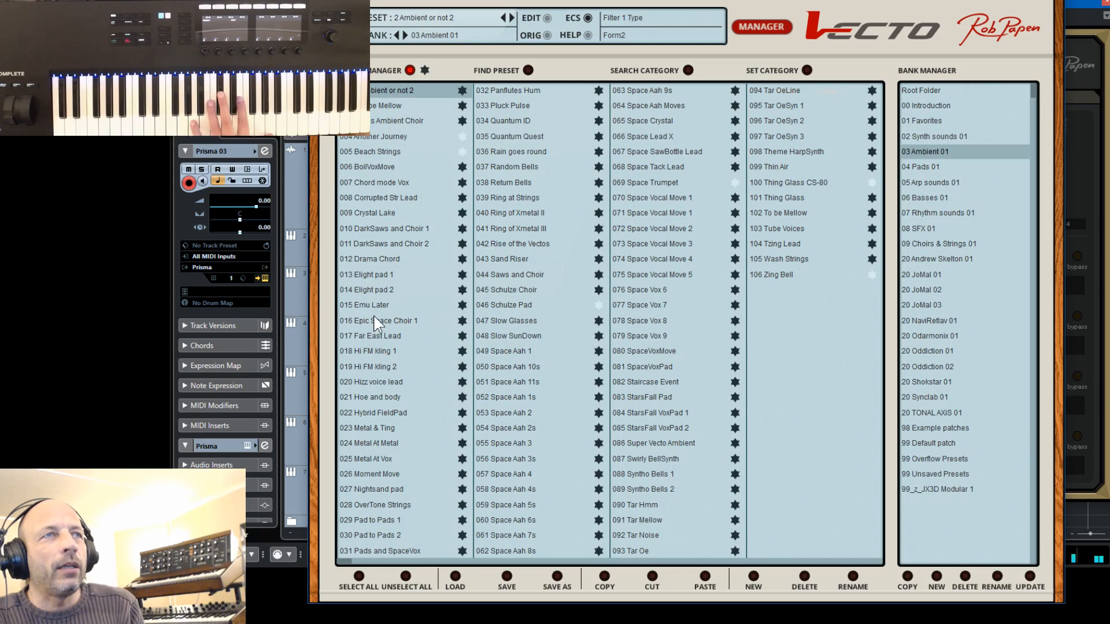
pyautogui.click(508, 211)
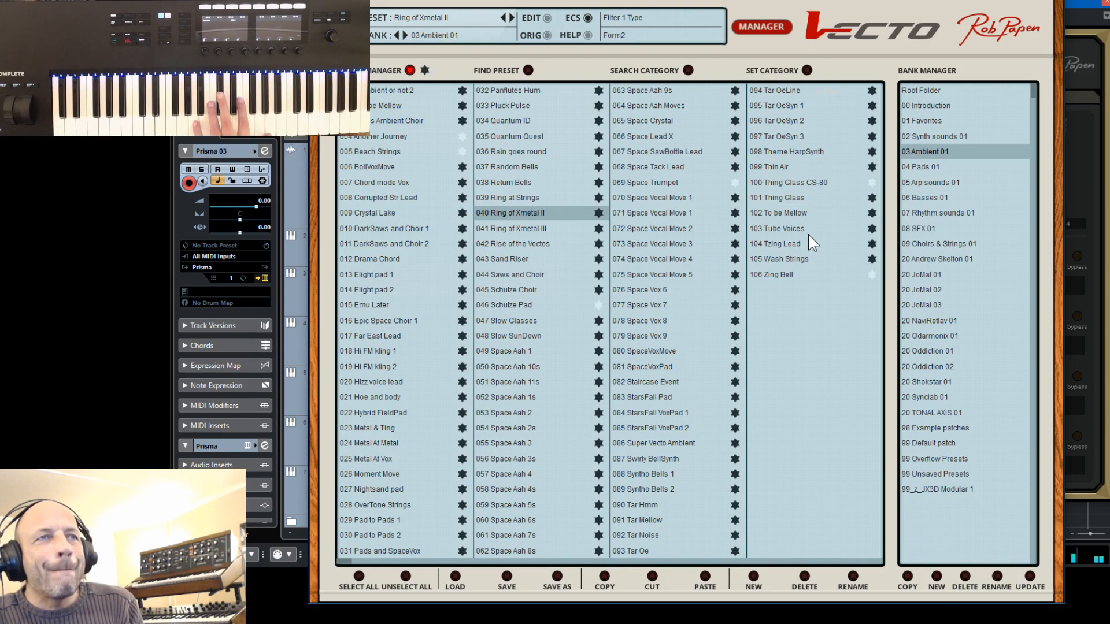
pyautogui.click(927, 136)
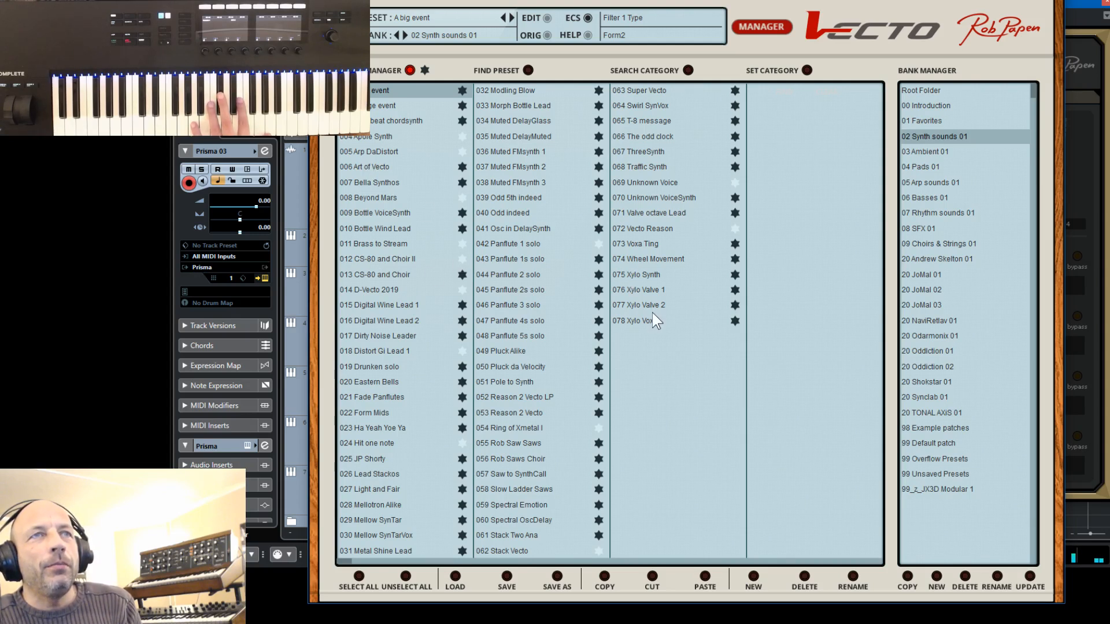
pyautogui.click(628, 291)
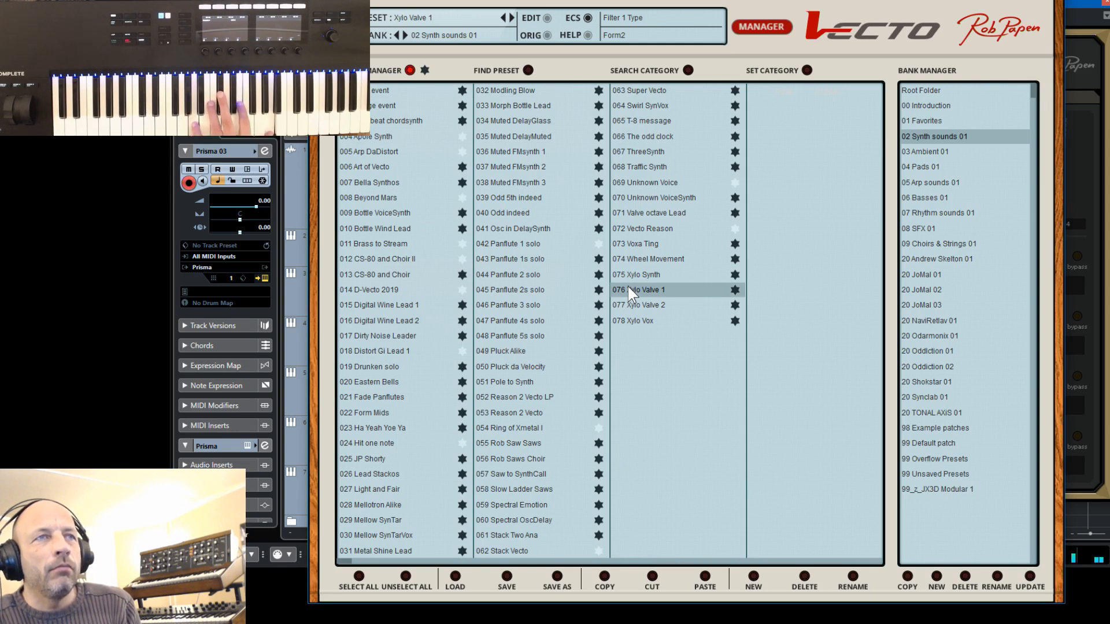
pyautogui.click(636, 274)
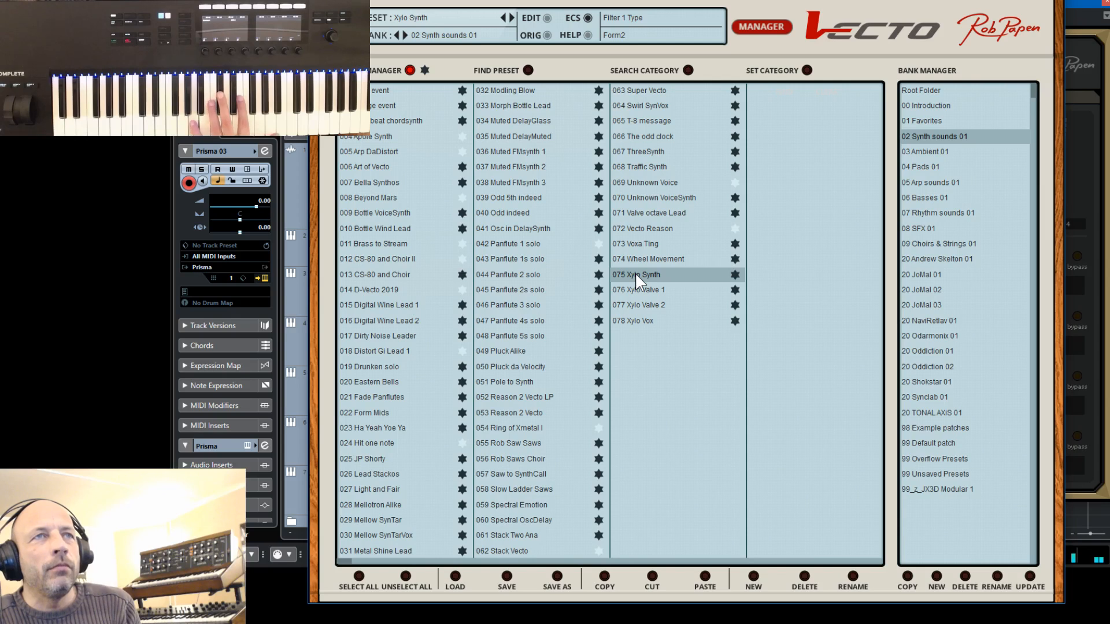
pyautogui.click(640, 307)
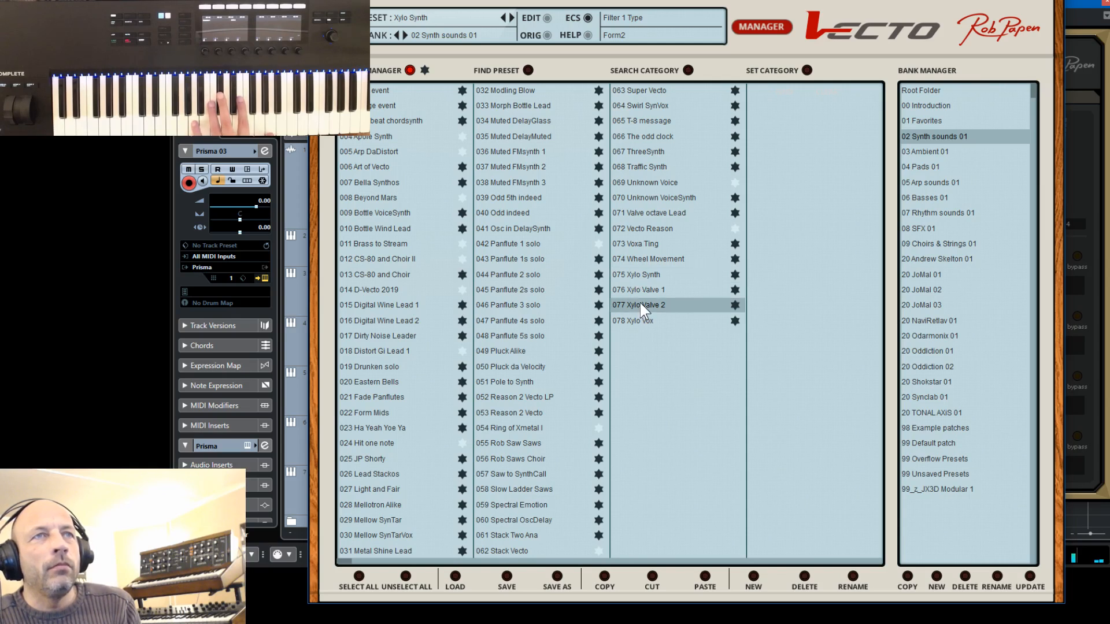
# Load Insane ST Bells from the 05 Arp sounds 01 bank in Vecto and return to the Prisma window.
pyautogui.click(919, 184)
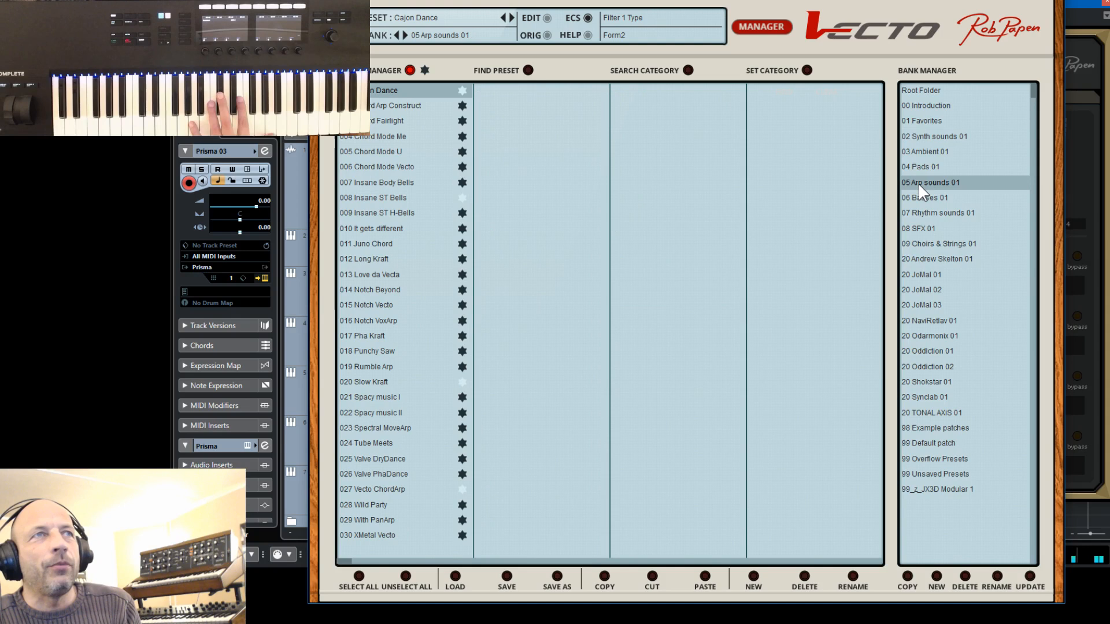
pyautogui.click(358, 199)
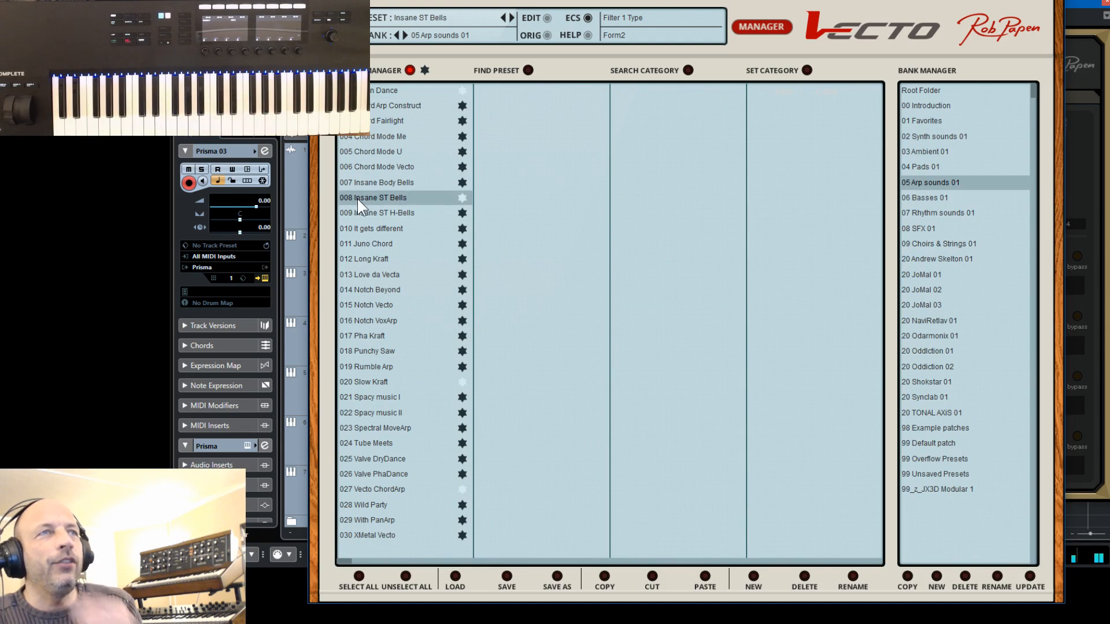
pyautogui.click(763, 33)
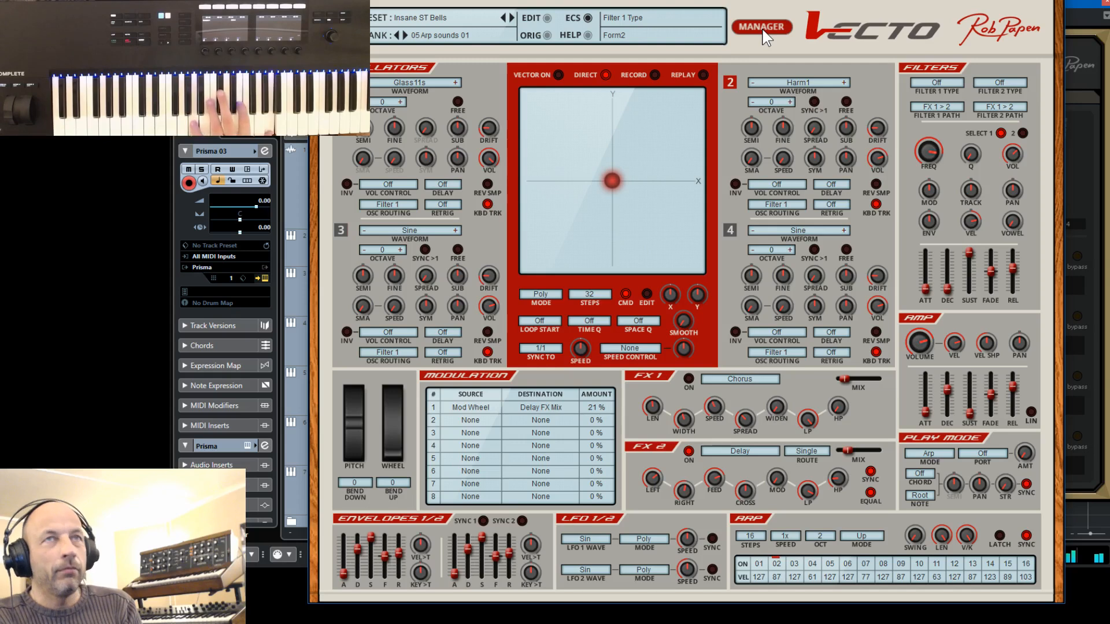
pyautogui.click(1058, 2)
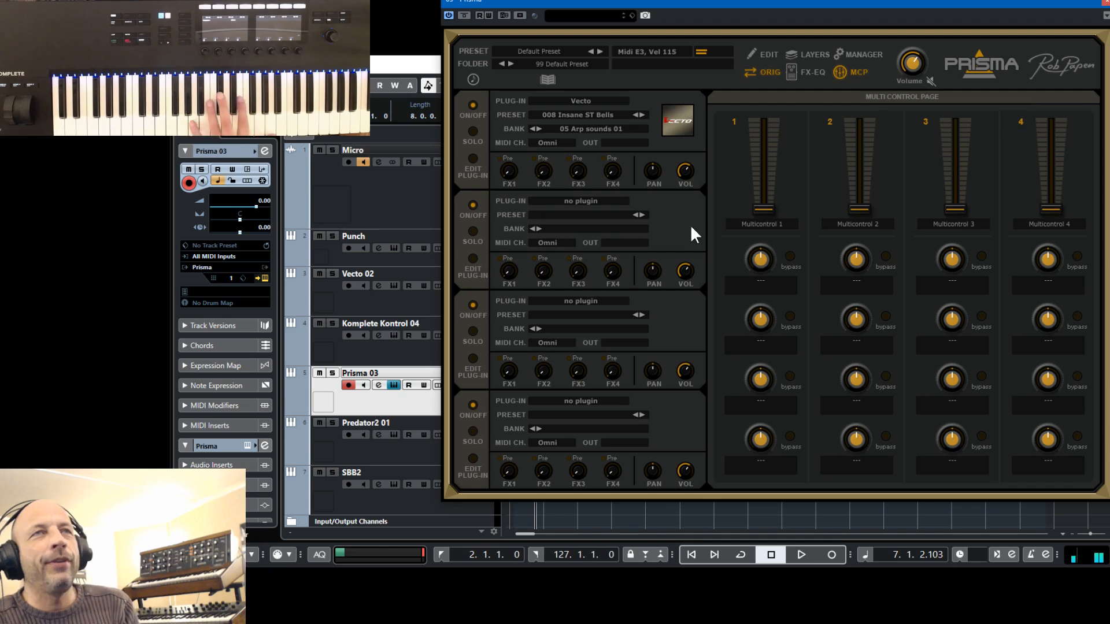
# Turn off the FX 2 Delay in the first layer's Vecto and close its editor.
pyautogui.click(472, 162)
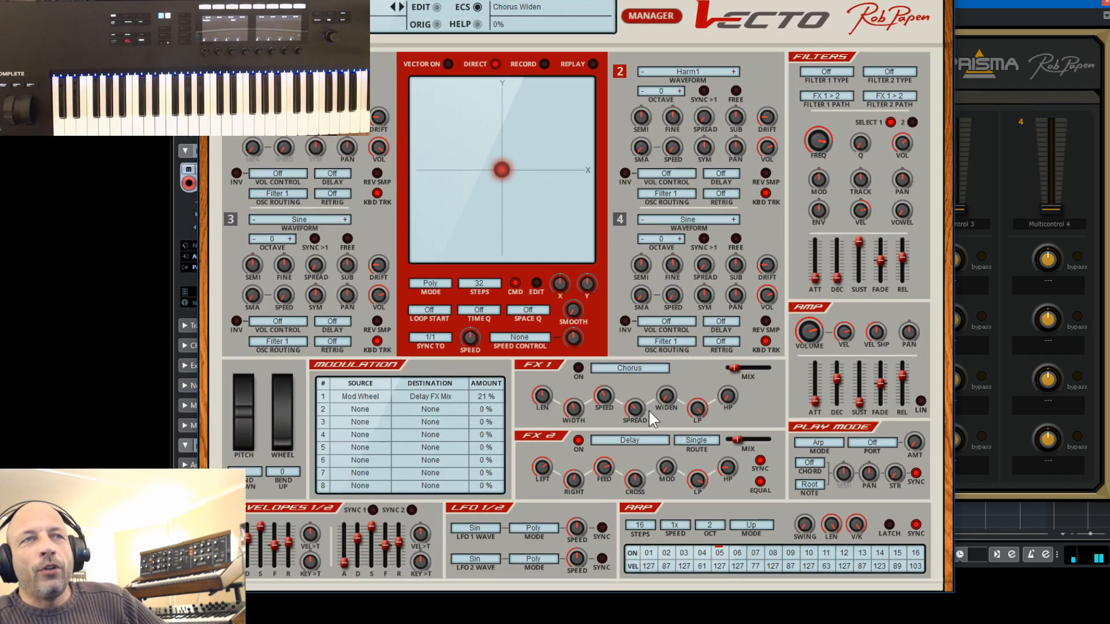
pyautogui.click(578, 441)
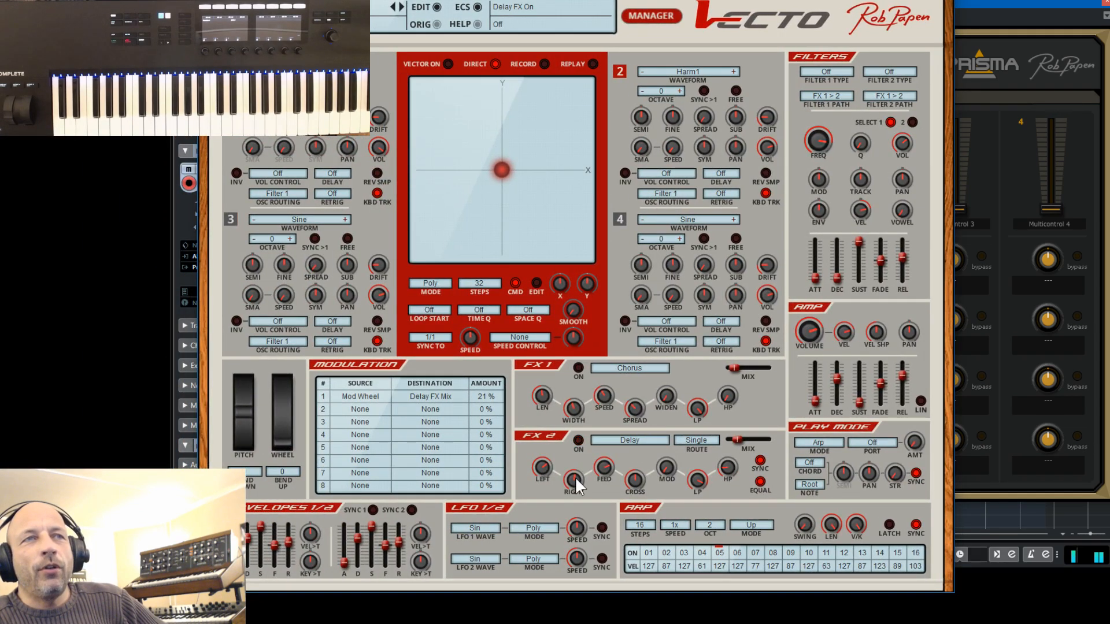
pyautogui.click(943, 1)
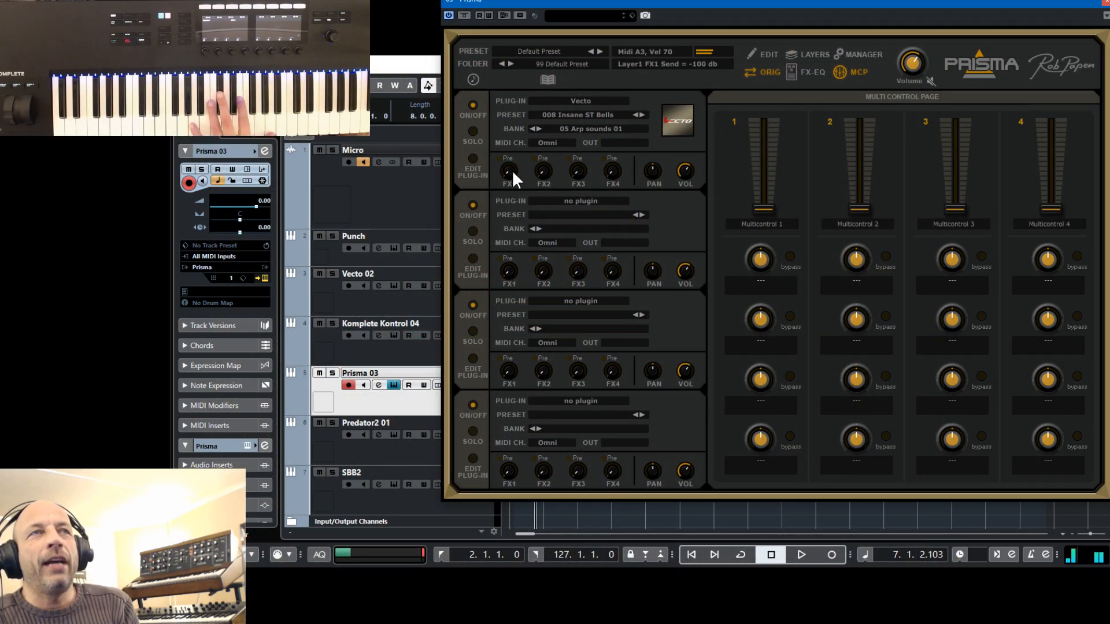
# Enable Prisma's FX1 with Stereo Tape Delay and raise the first layer's FX1 send.
pyautogui.click(790, 73)
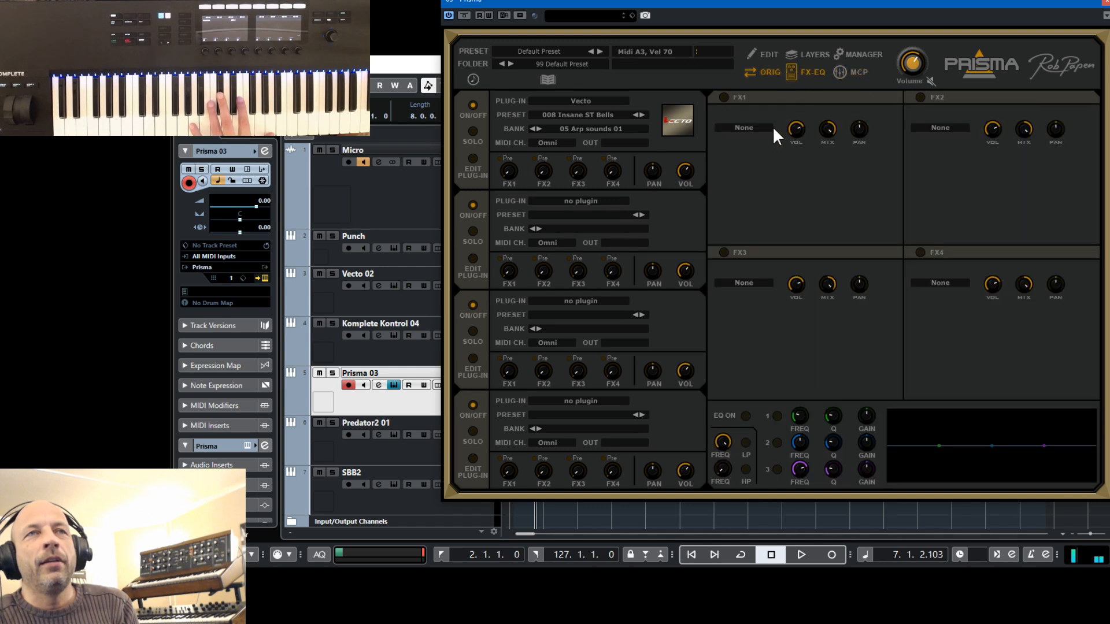
pyautogui.click(722, 97)
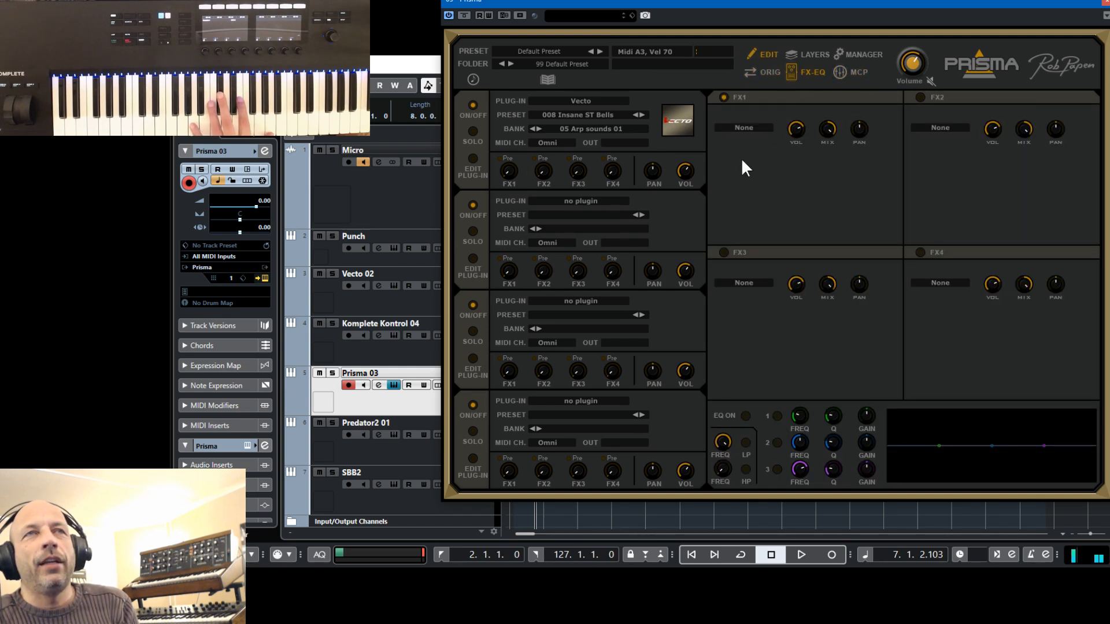
pyautogui.click(742, 130)
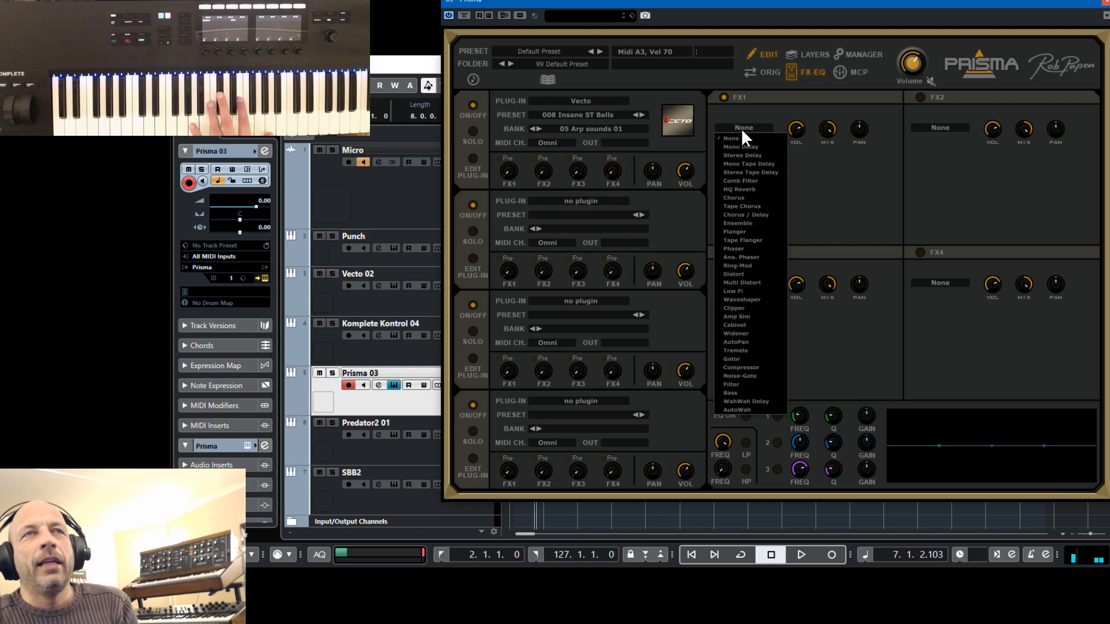
pyautogui.click(753, 172)
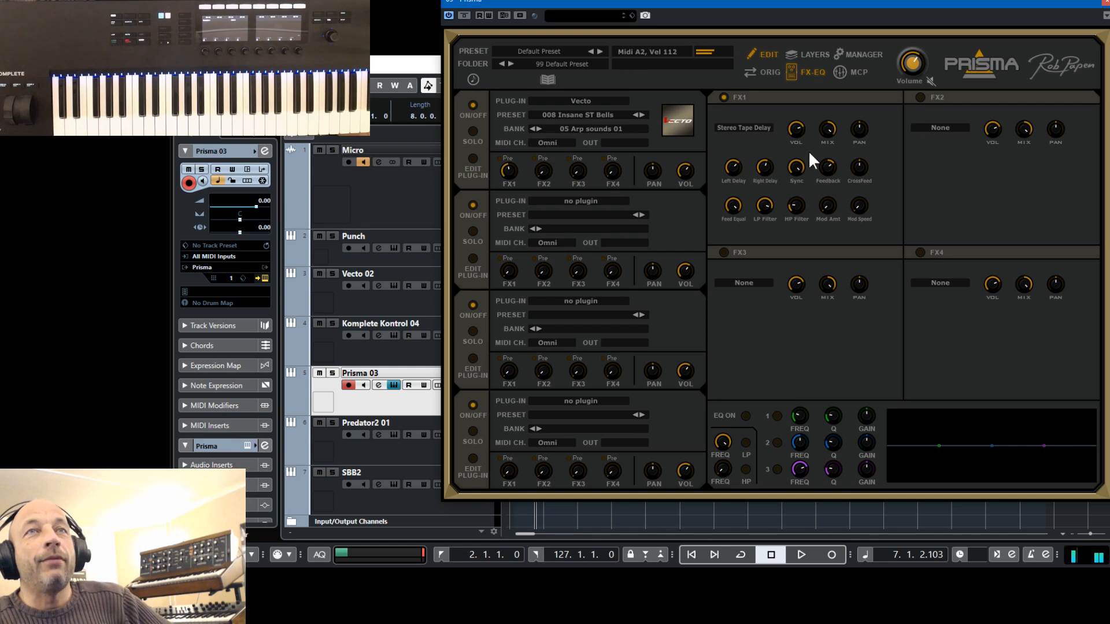
# Show Prisma's layers page and load Vecto into the second layer.
pyautogui.click(795, 56)
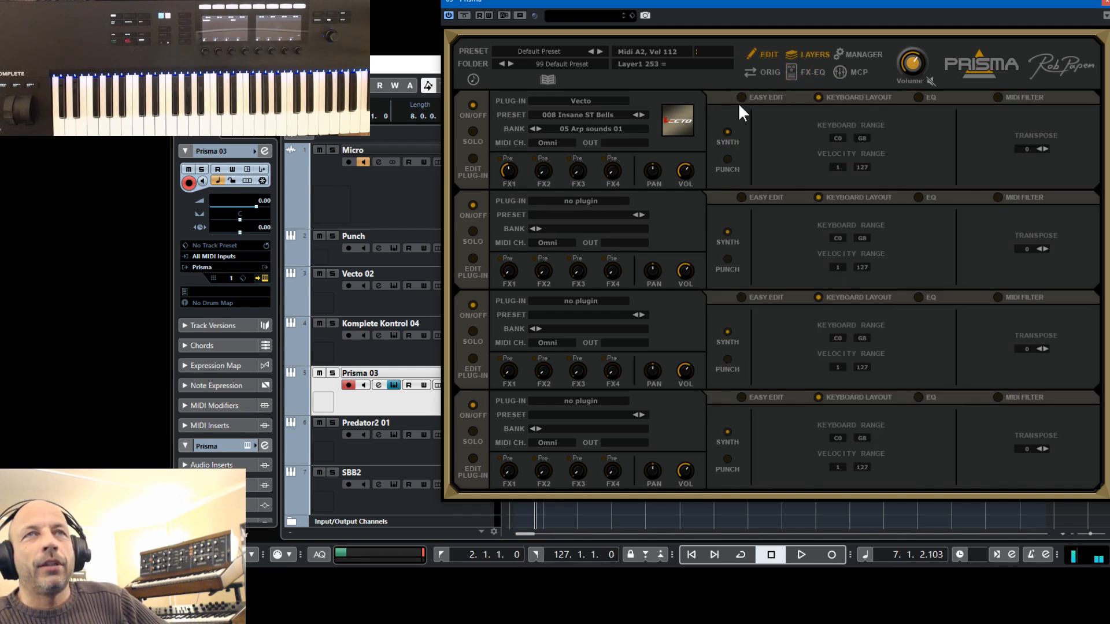
pyautogui.click(582, 200)
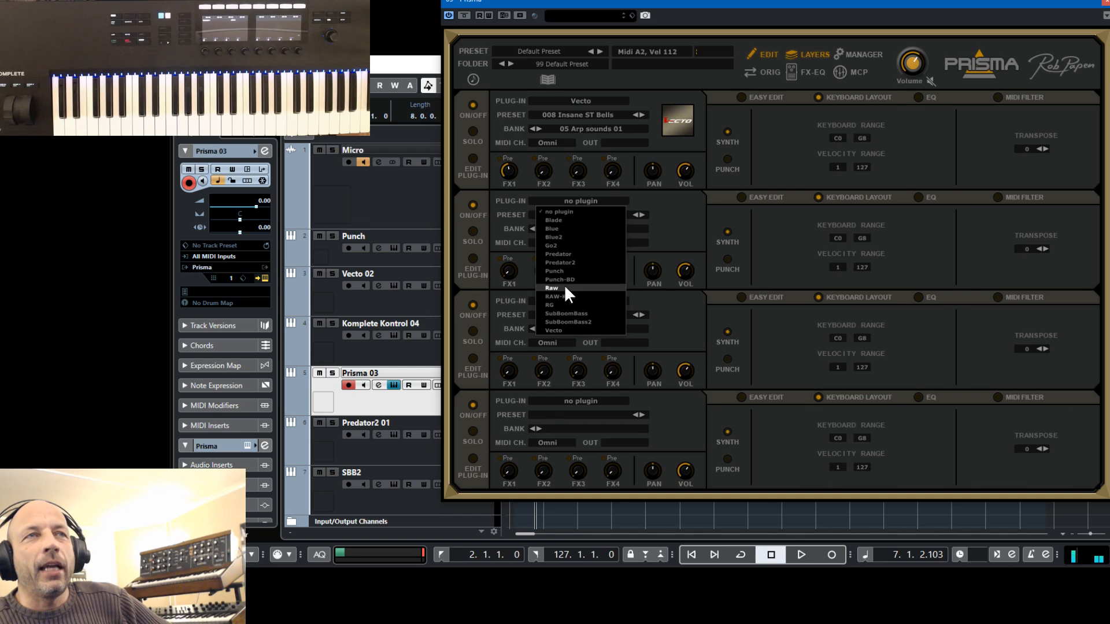
pyautogui.click(571, 329)
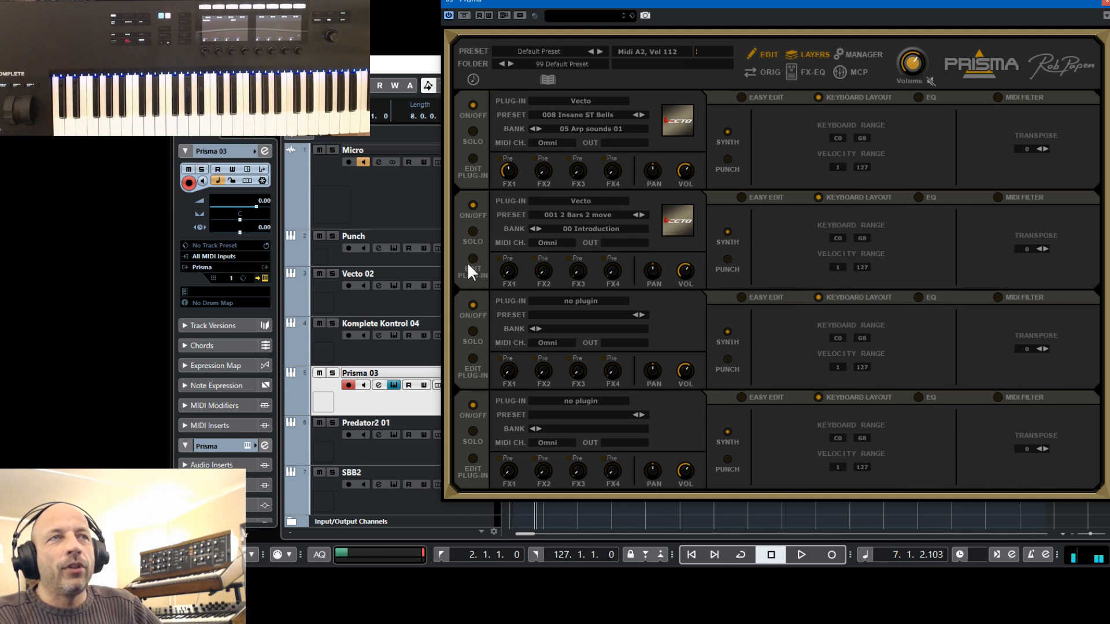
# Load Jupiter and Vox from the 04 Pads 01 bank in the second layer's Vecto and return to the Prisma window.
pyautogui.click(473, 228)
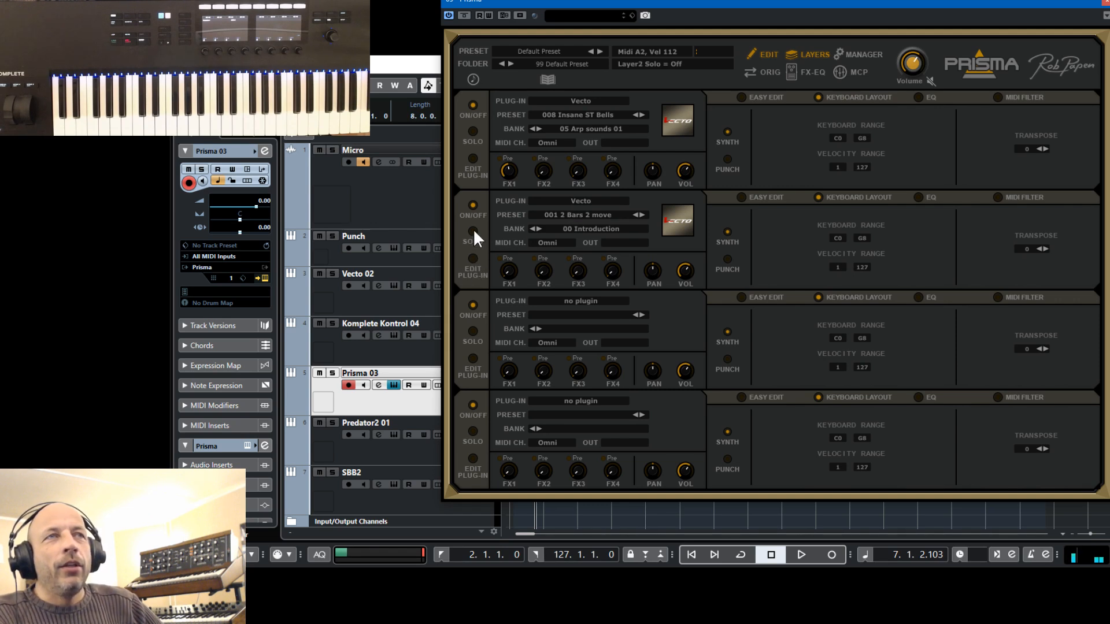
pyautogui.click(473, 269)
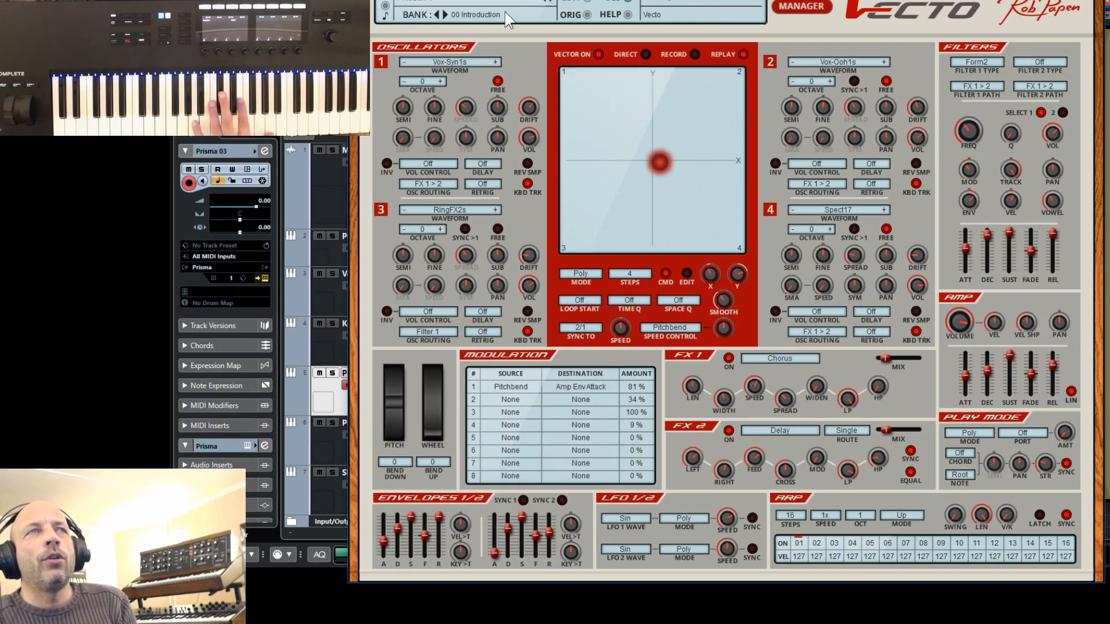
pyautogui.click(813, 6)
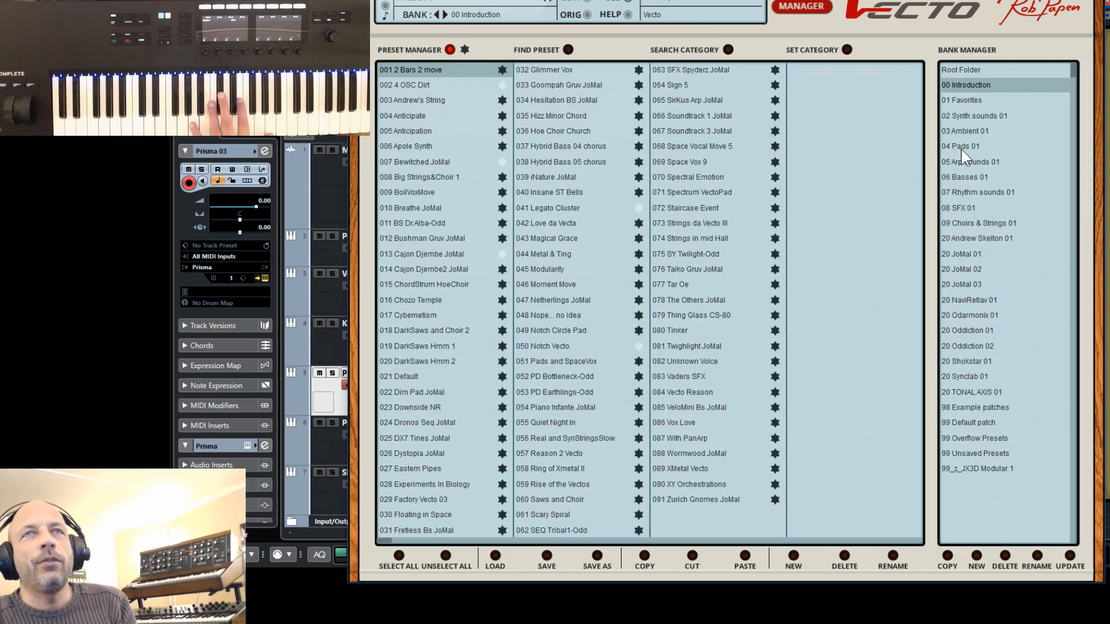
pyautogui.click(960, 147)
pyautogui.click(392, 176)
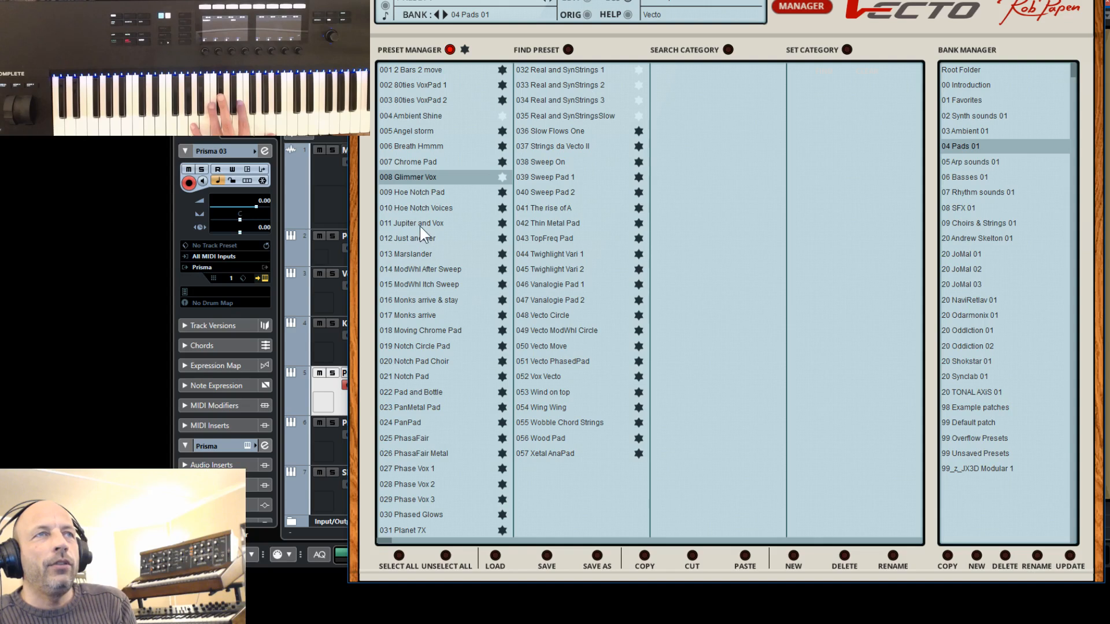
pyautogui.click(404, 223)
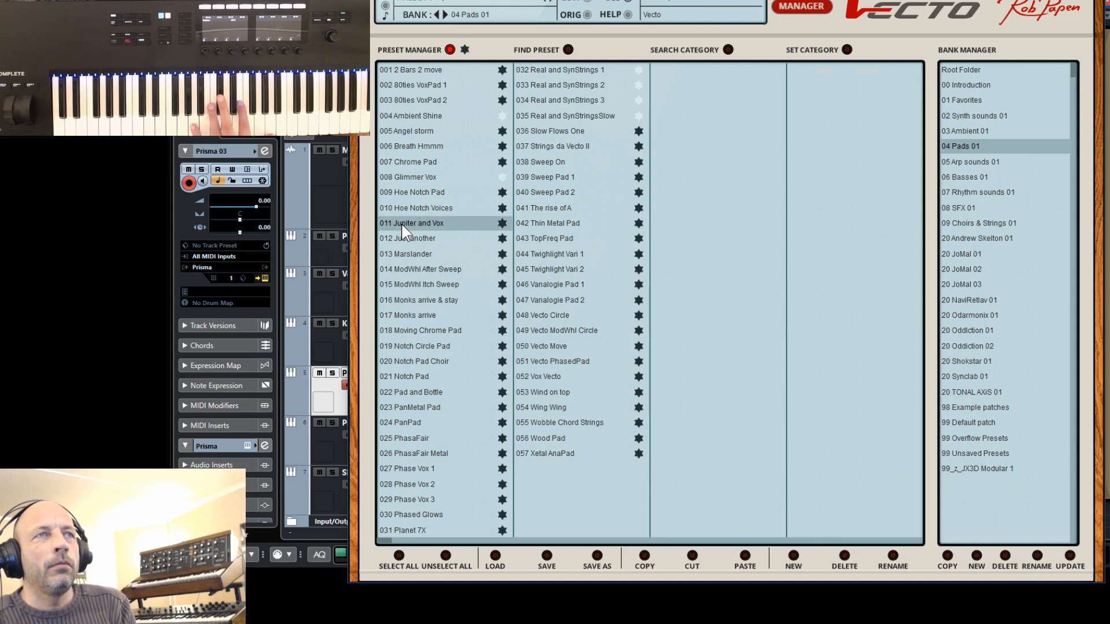
pyautogui.click(827, 9)
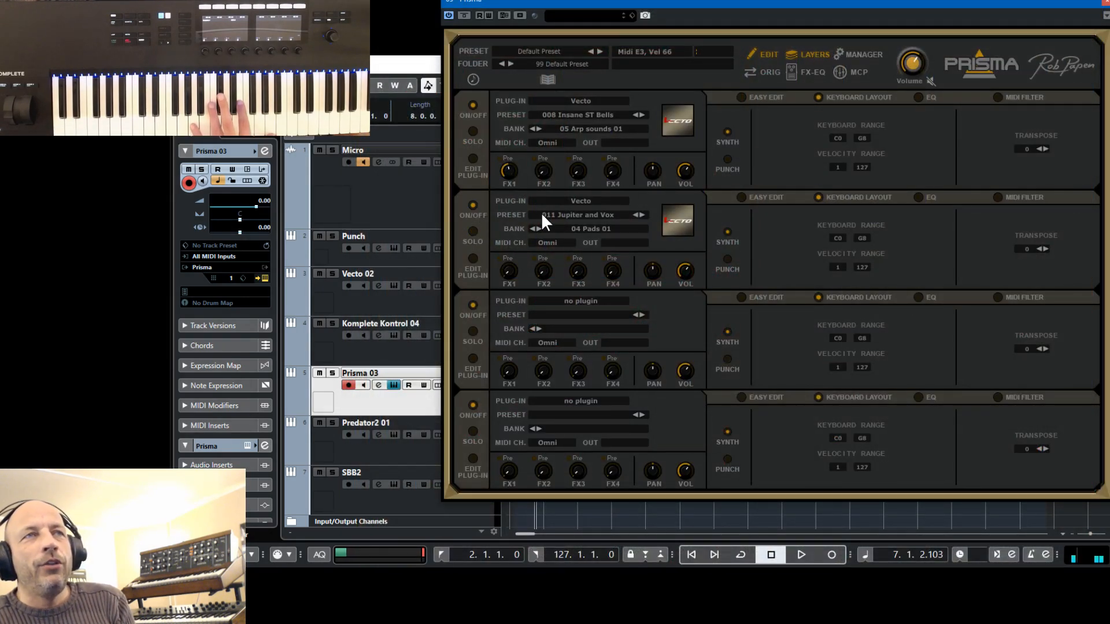
pyautogui.click(641, 214)
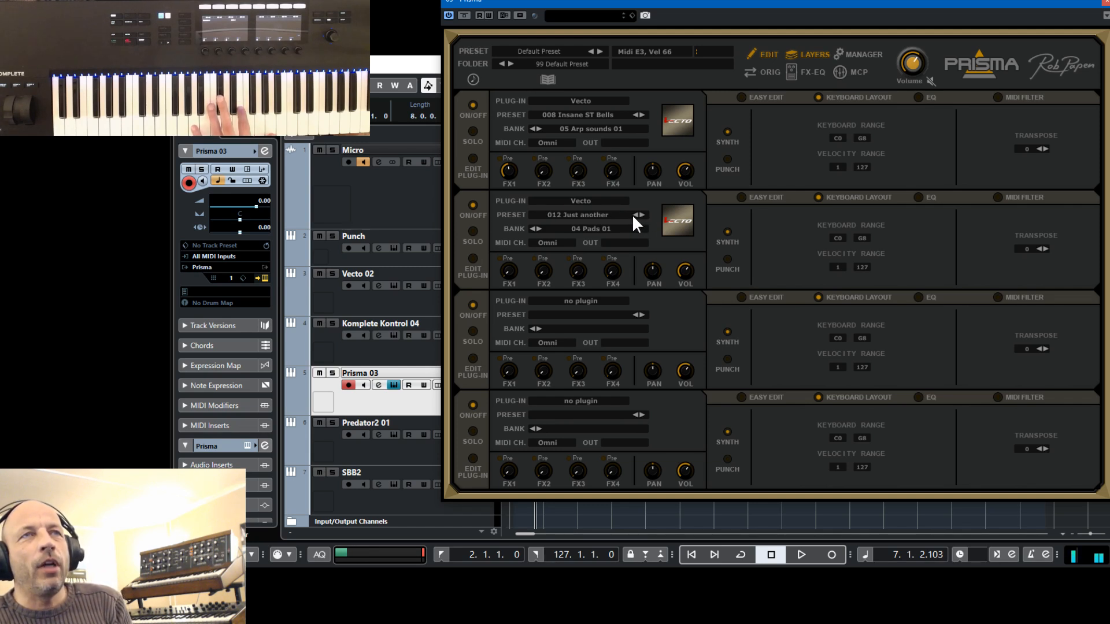
pyautogui.click(634, 214)
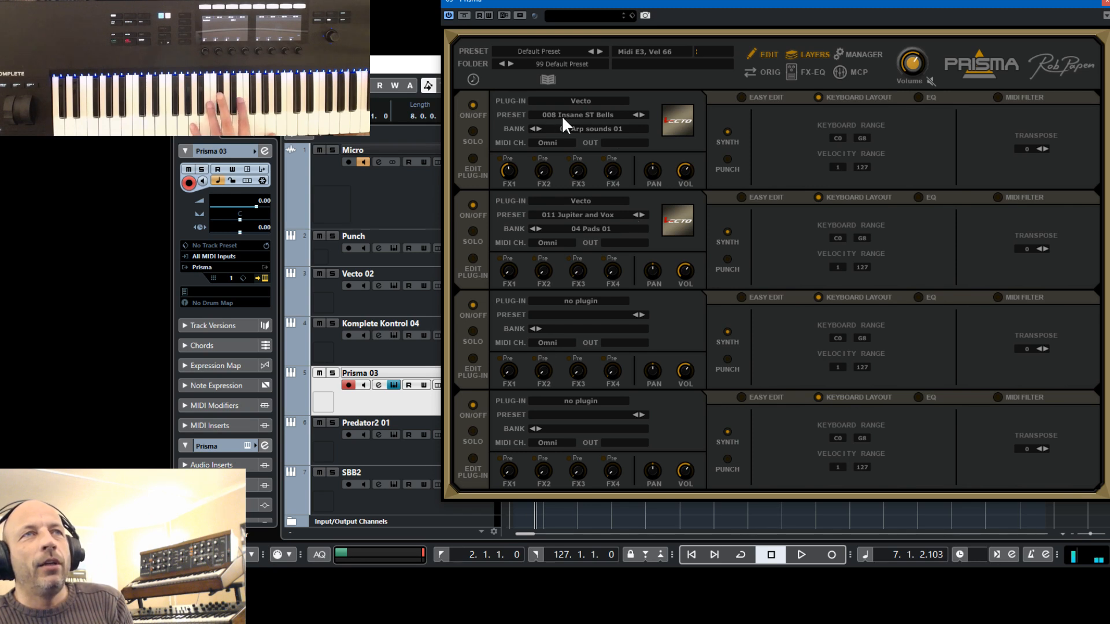
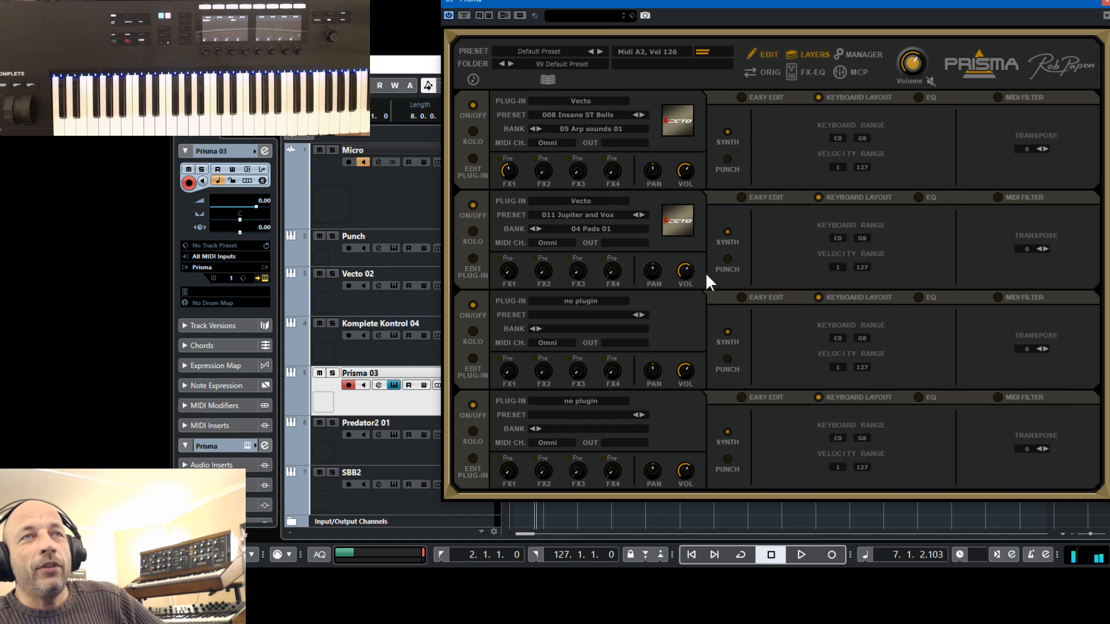
# Load Go2 into Prisma's third layer, solo that layer and open its plug-in editor.
pyautogui.moveTo(681, 269)
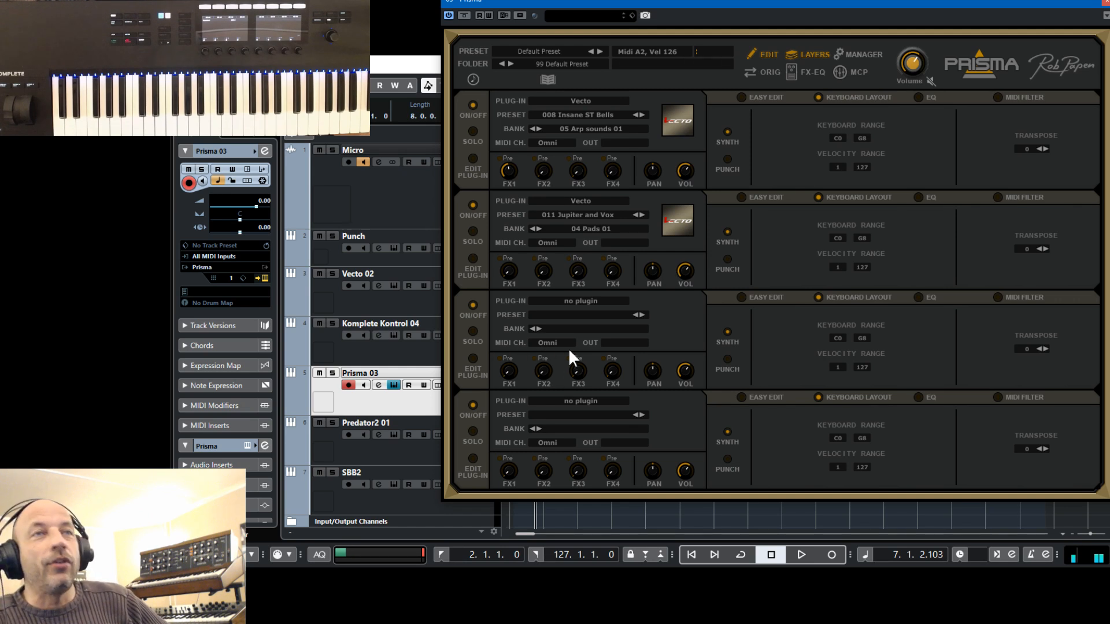
pyautogui.click(582, 301)
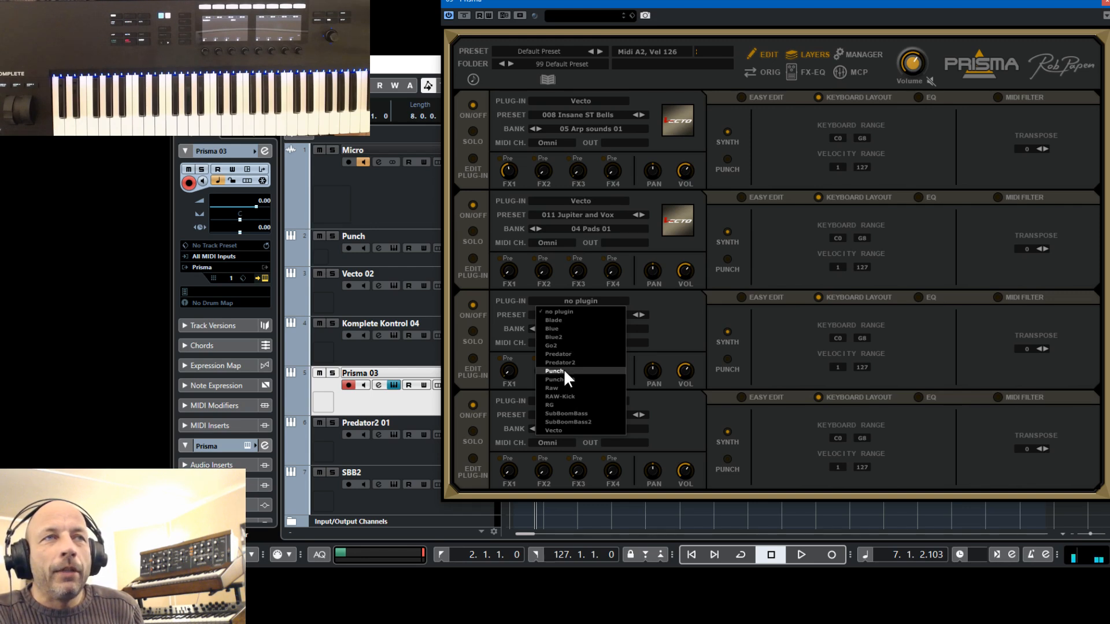
pyautogui.click(557, 345)
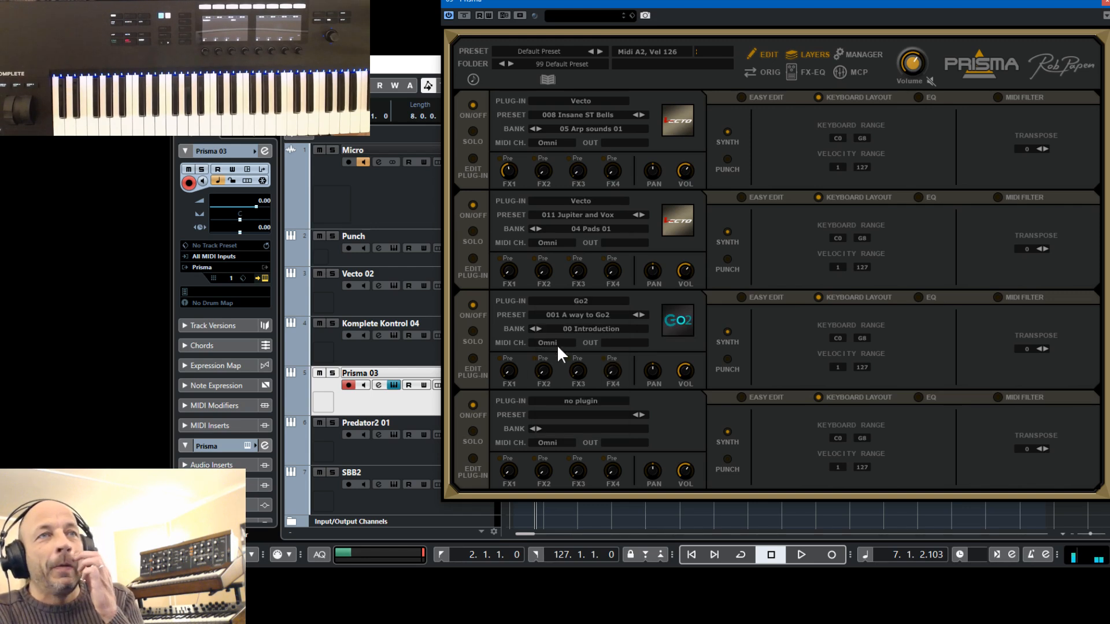
pyautogui.click(584, 314)
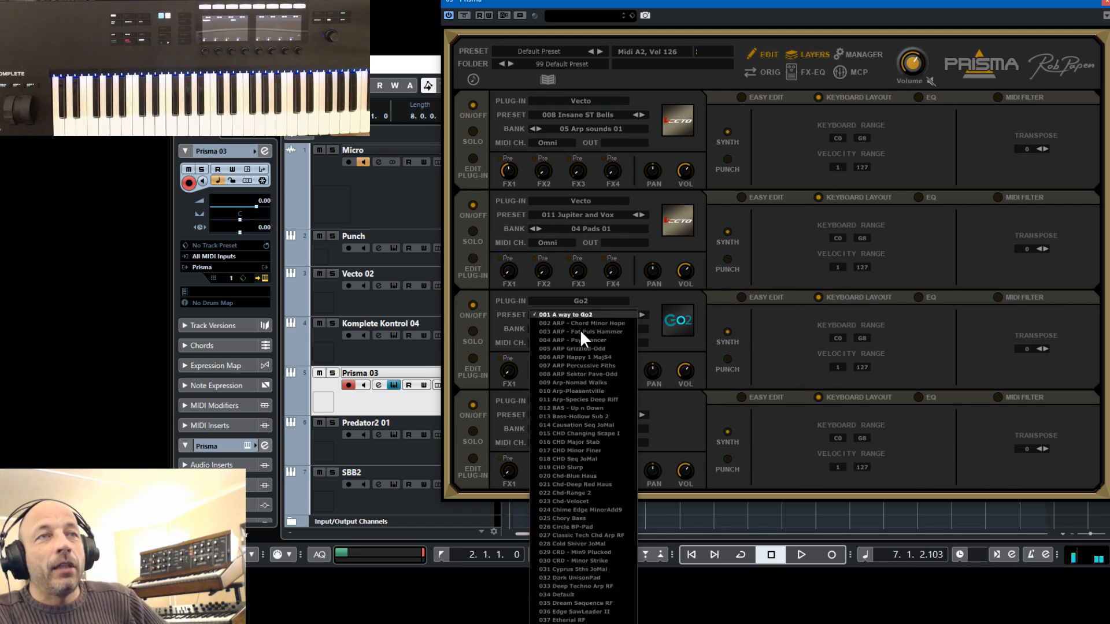
pyautogui.click(516, 332)
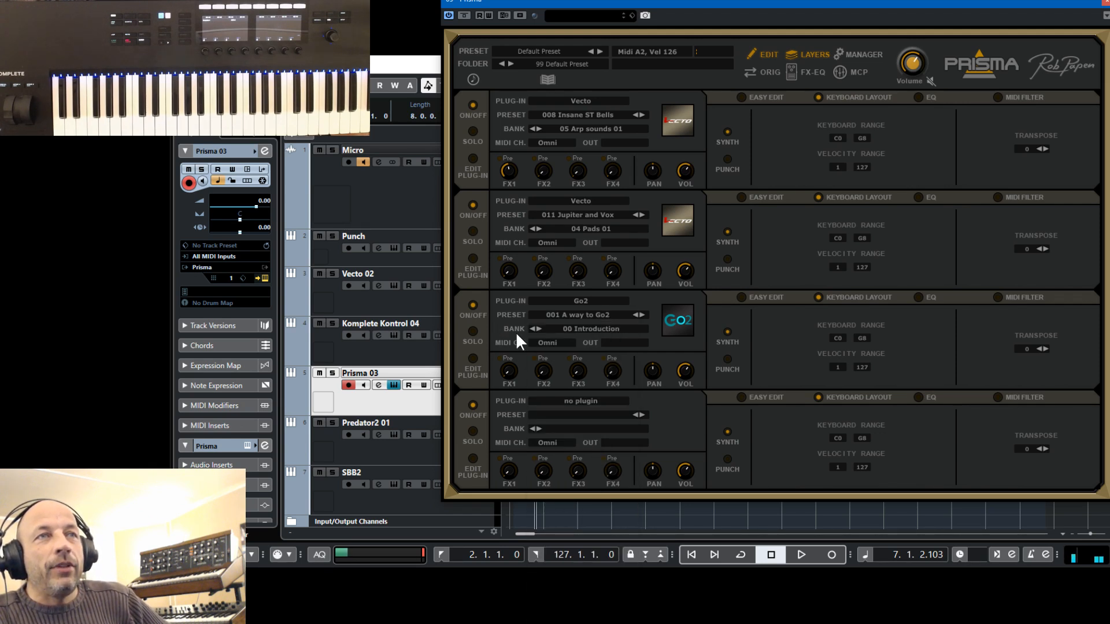
pyautogui.click(473, 332)
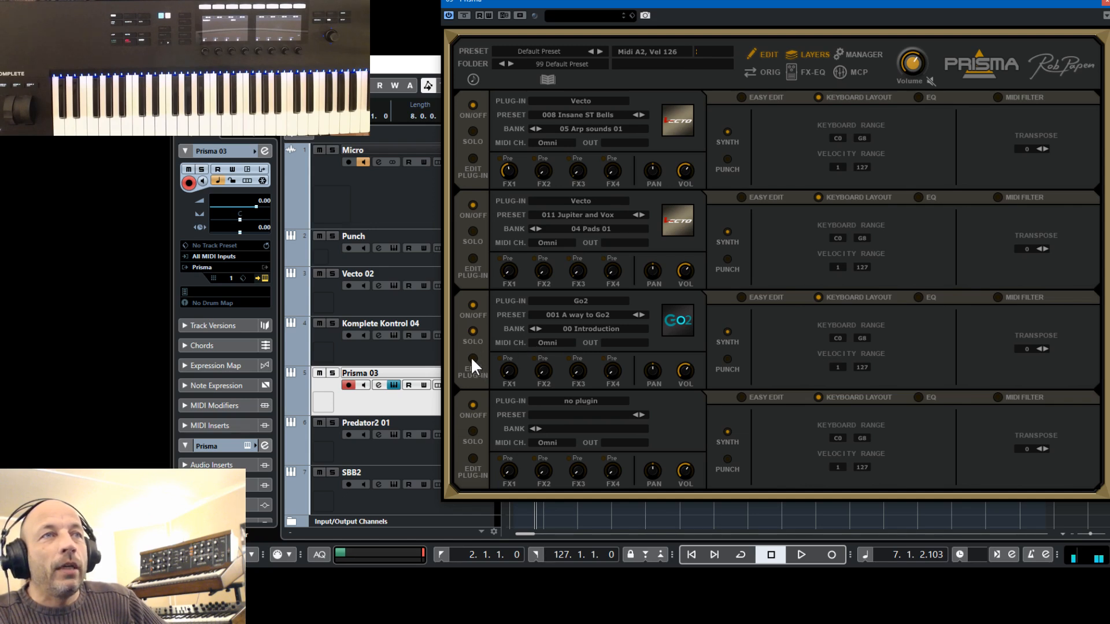
pyautogui.click(472, 358)
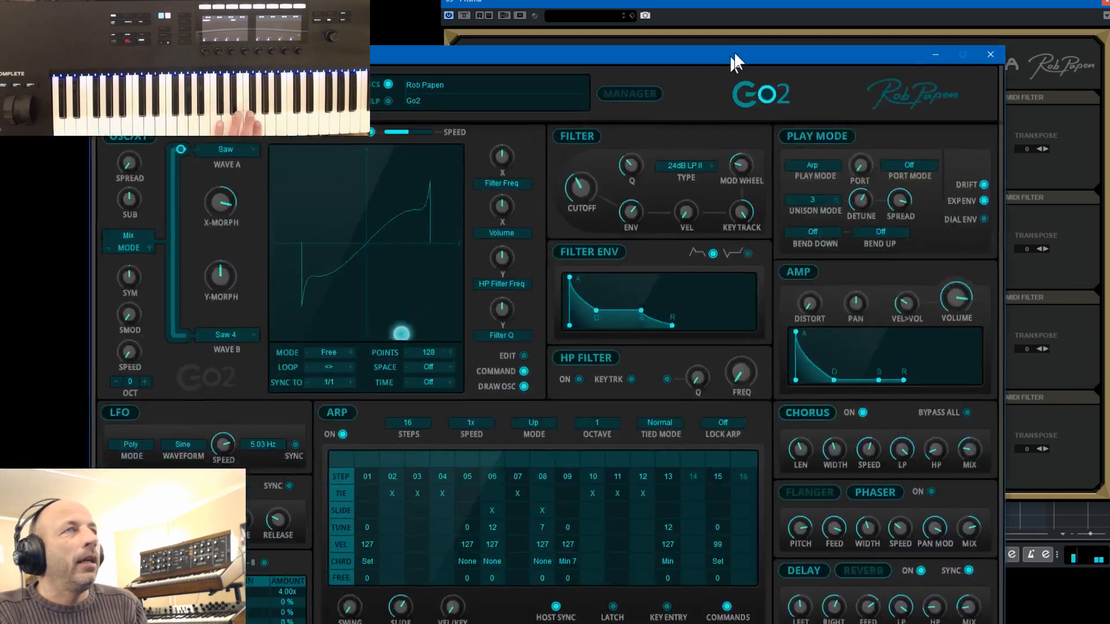
# Show Go2's preset manager, move its window fully into view and open the 03 JoMal 01 bank.
pyautogui.click(797, 57)
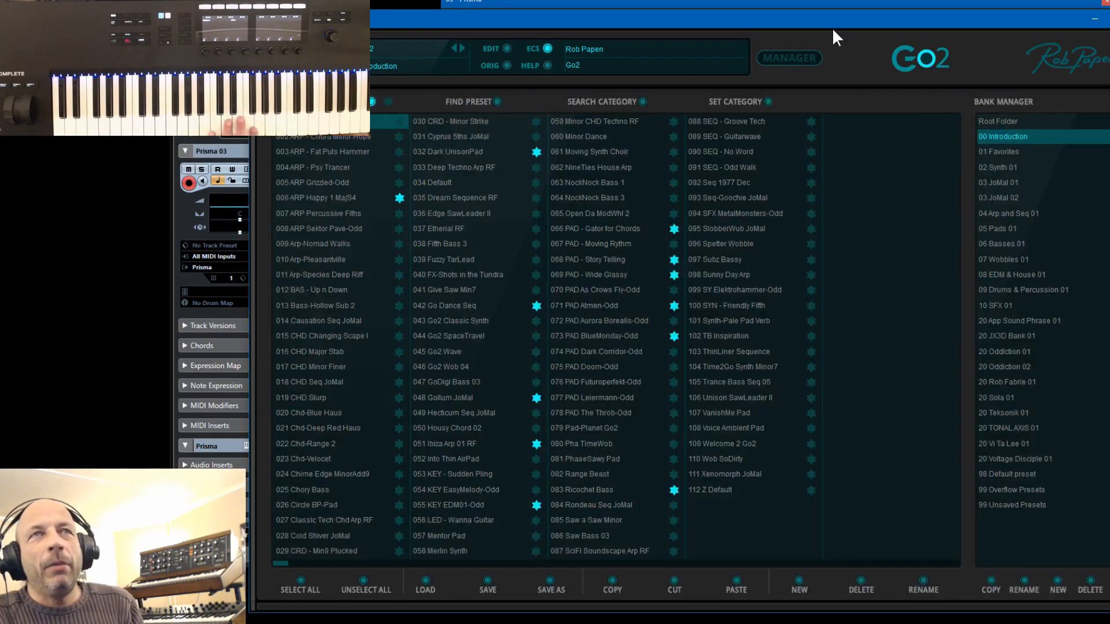
pyautogui.moveTo(833, 29); pyautogui.dragTo(759, 21)
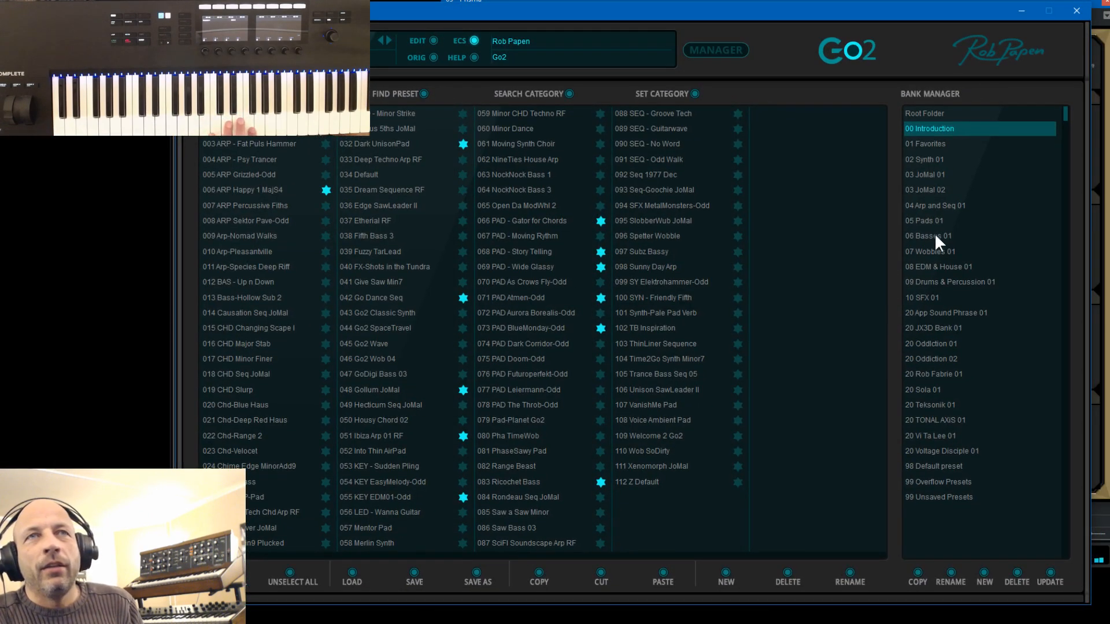
pyautogui.click(933, 204)
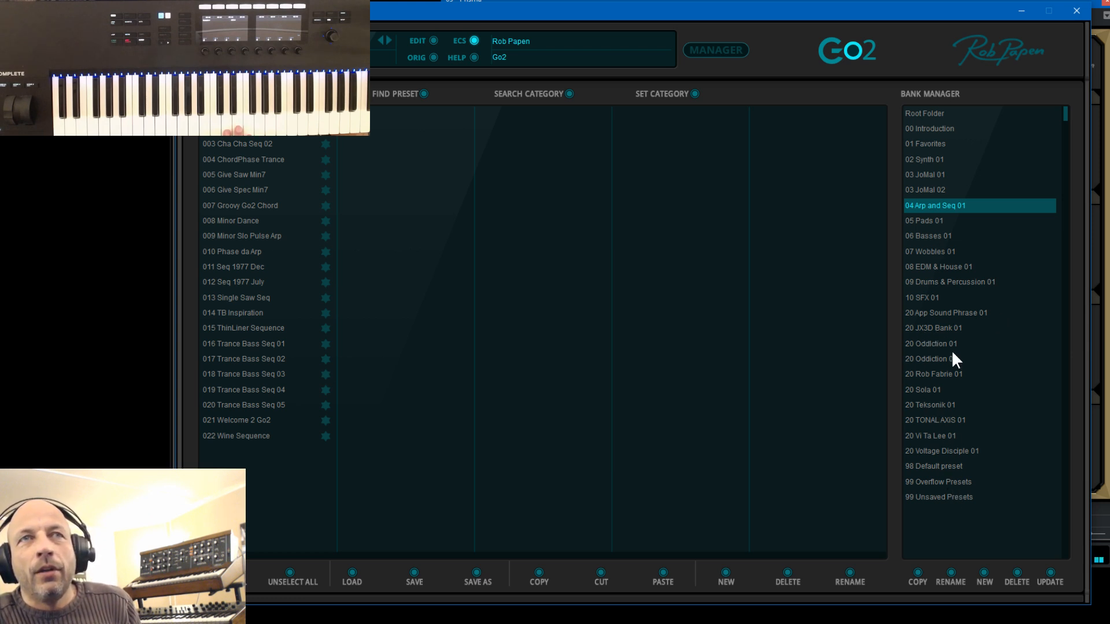
pyautogui.click(914, 173)
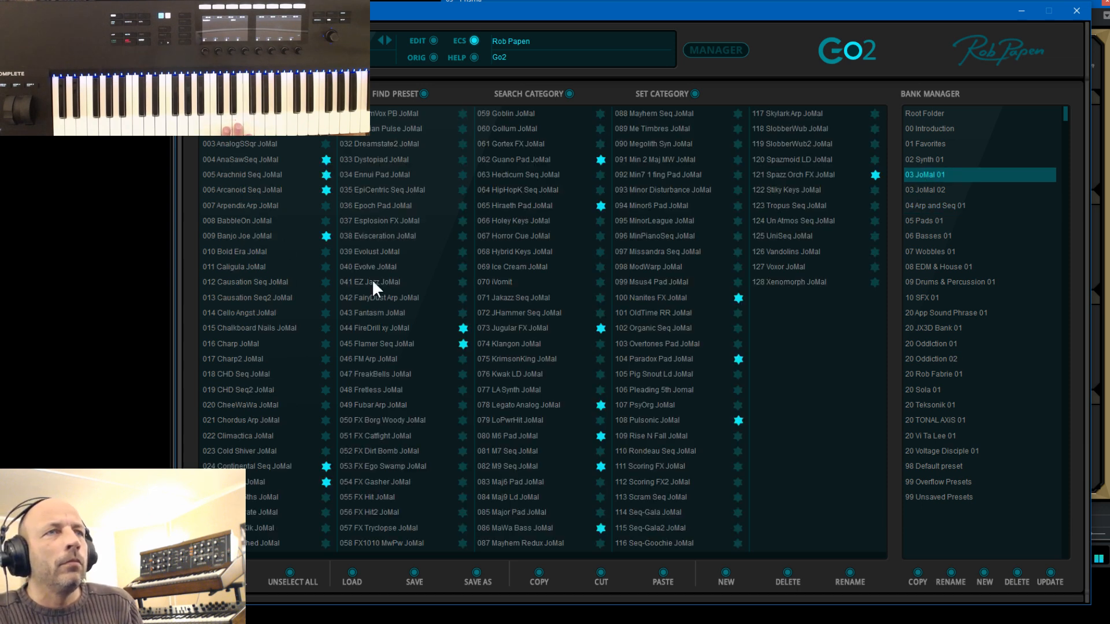
# Audition presets in Go2's 03 JoMal 01 bank, including Jugular FX, EpiCentric Seq, Arcanoid Seq, Banjo Joe, Continental Seq and M6 Pad.
pyautogui.click(512, 343)
pyautogui.click(513, 332)
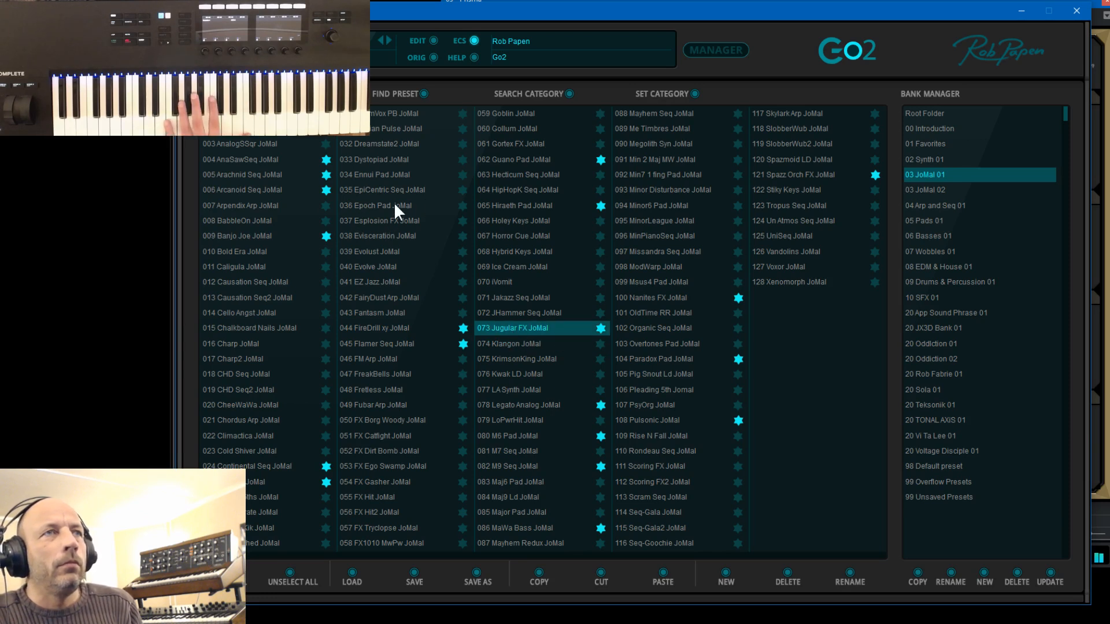
pyautogui.click(372, 190)
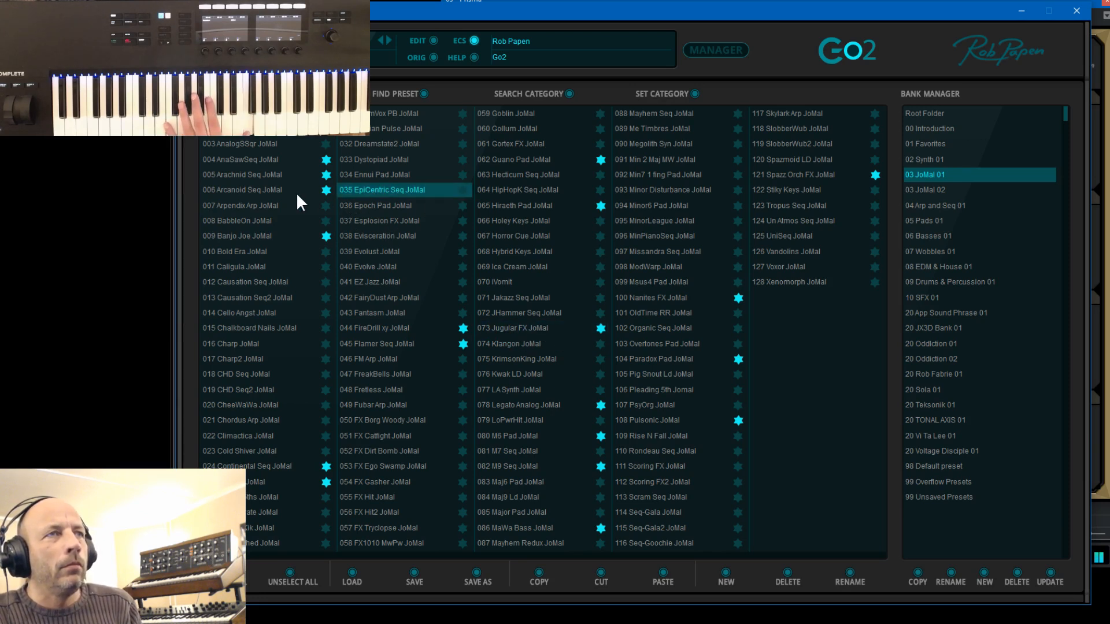
pyautogui.click(258, 187)
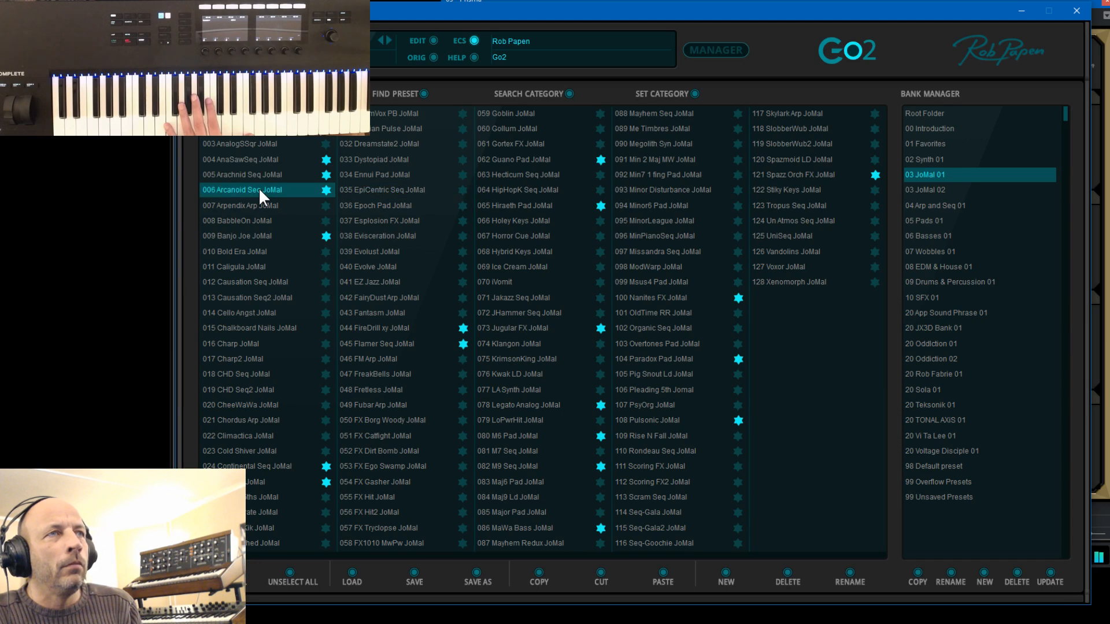
pyautogui.click(241, 234)
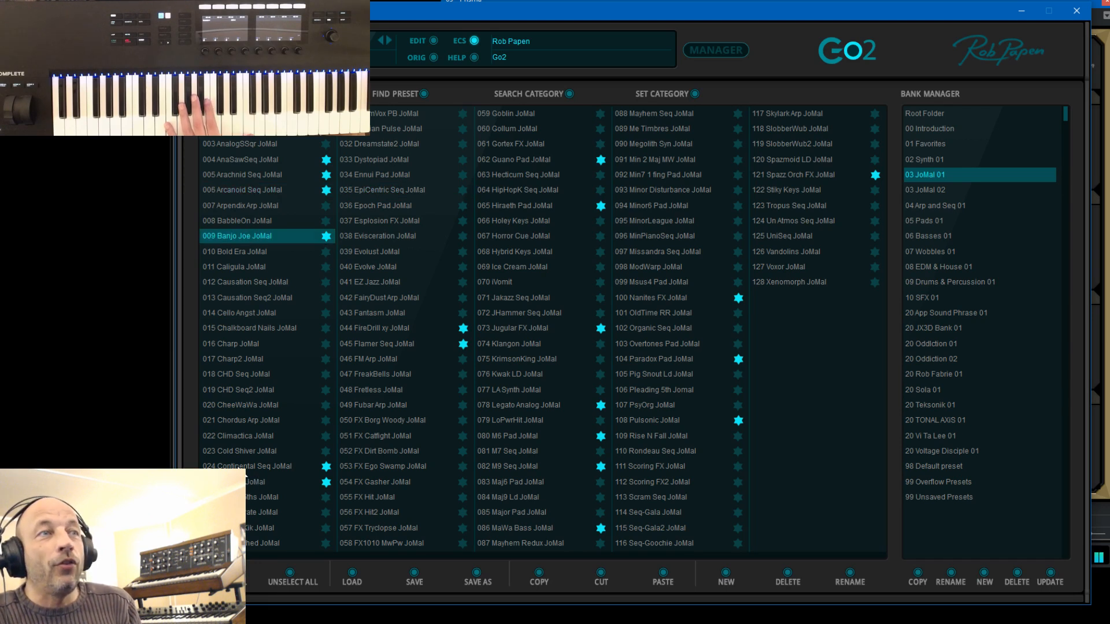
pyautogui.click(266, 466)
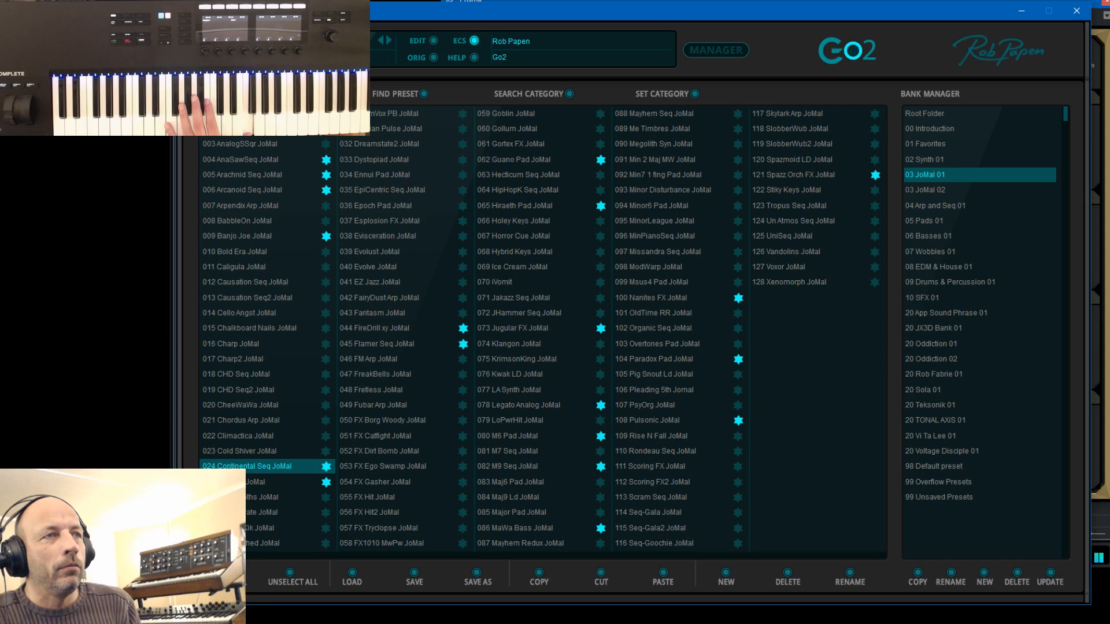
pyautogui.click(283, 482)
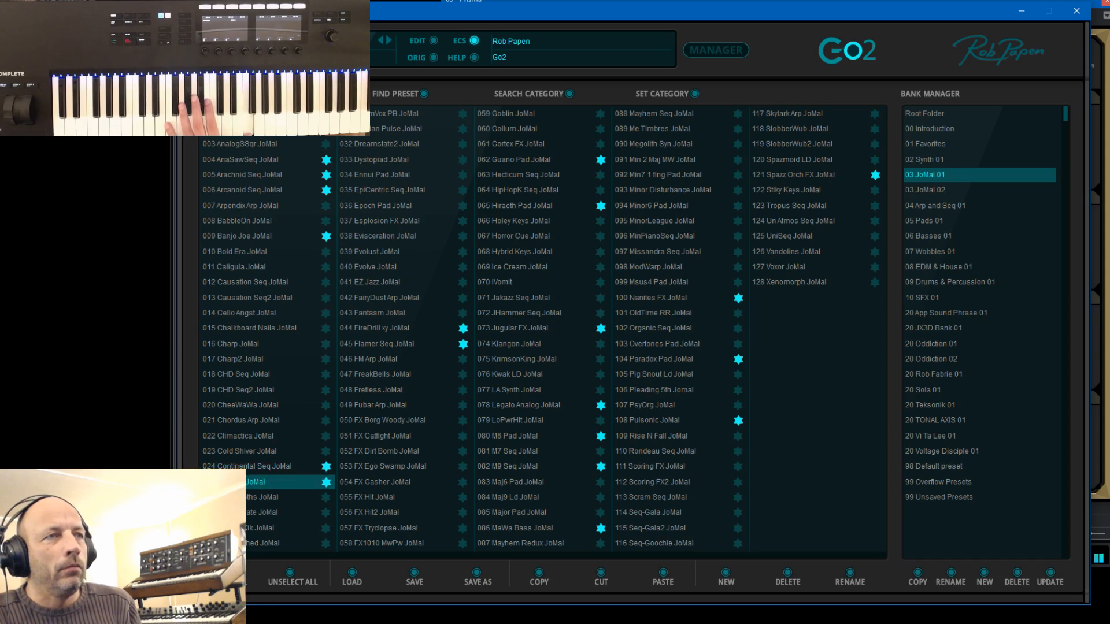
pyautogui.click(266, 497)
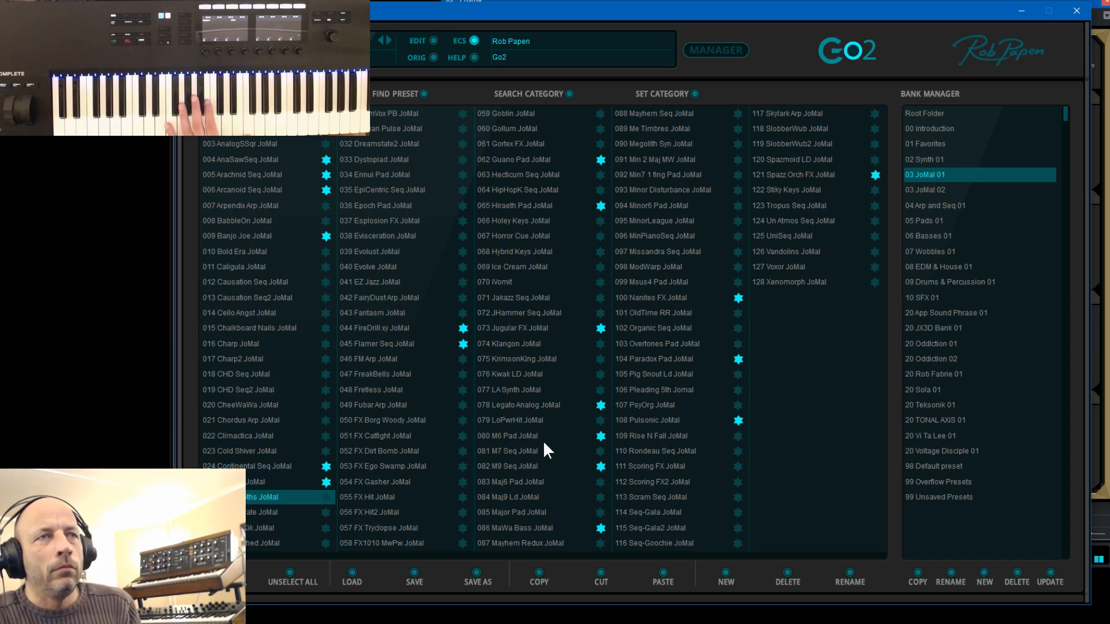
pyautogui.click(511, 436)
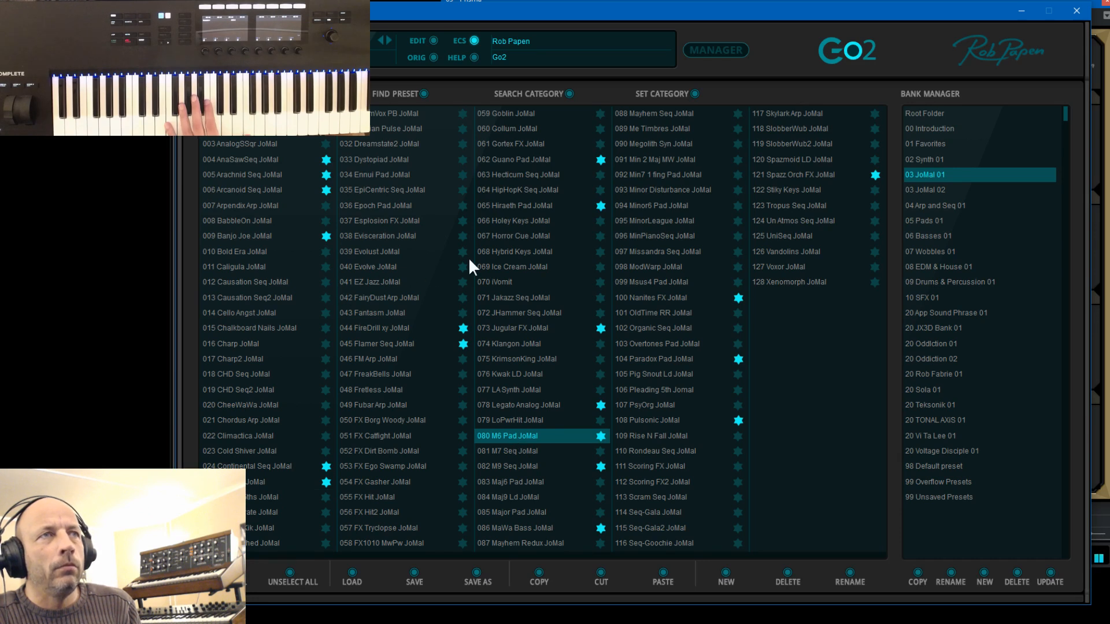
# Audition Species 9 and SqrAnlg Arp from Go2's 03 JoMal 02 bank.
pyautogui.click(933, 190)
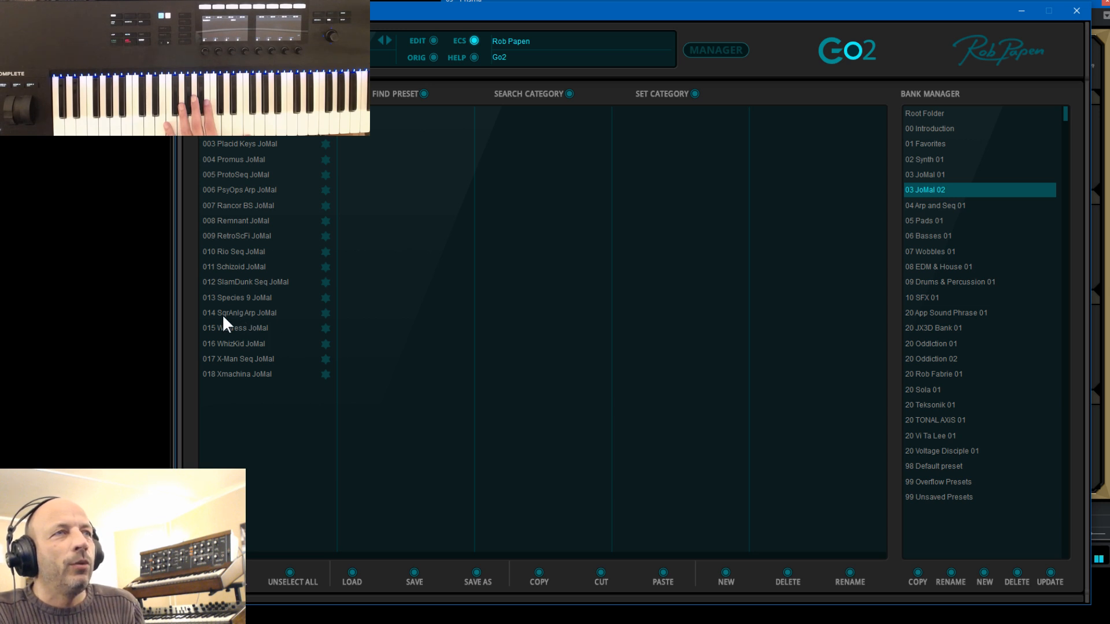
pyautogui.click(224, 298)
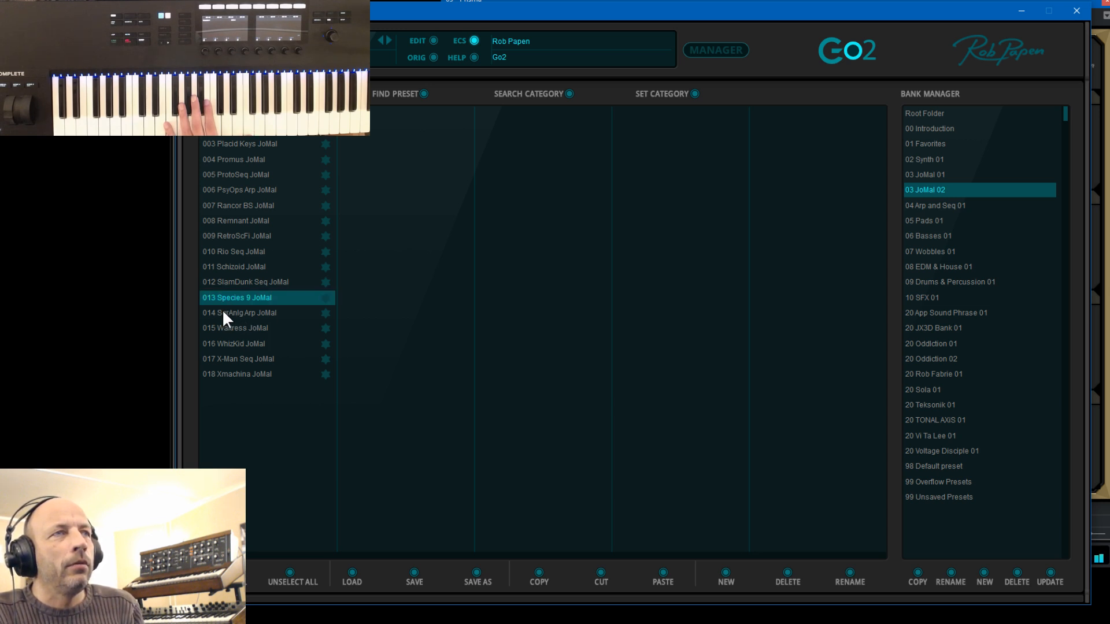
pyautogui.click(222, 311)
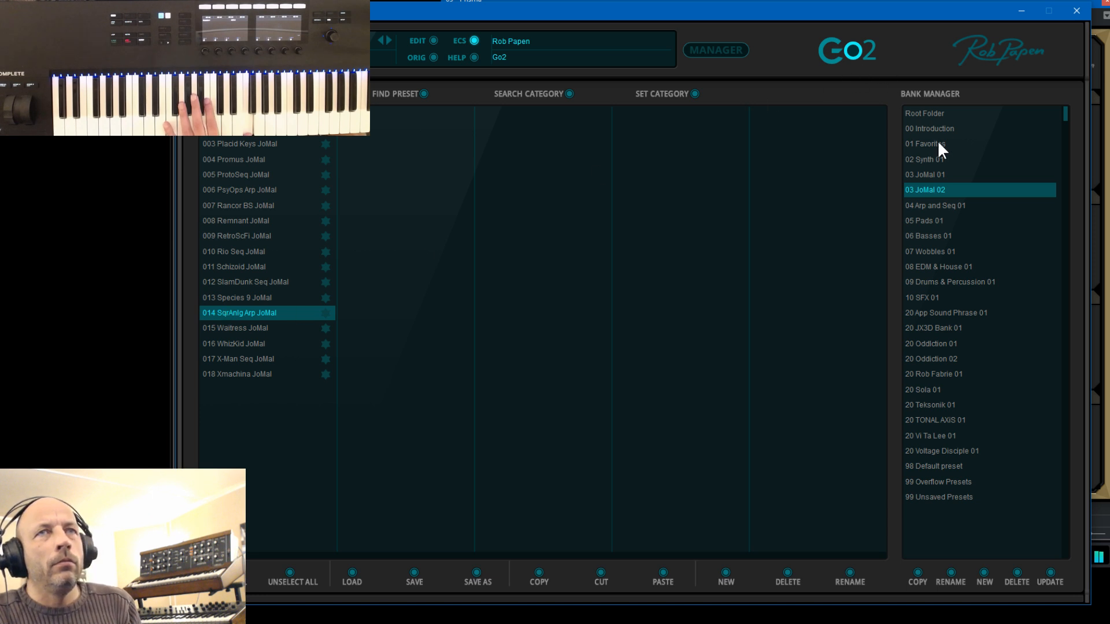
# Audition Ennui Pad and MinorLeague from Go2's 03 JoMal 01 bank, load Me Timbres and close the Go2 editor.
pyautogui.click(924, 174)
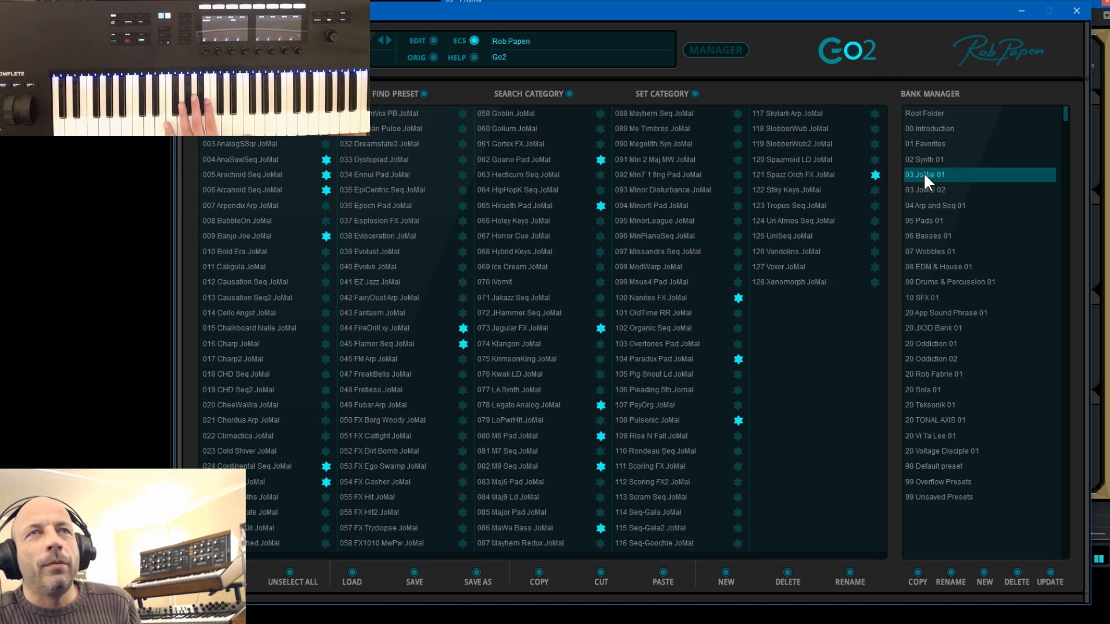
pyautogui.click(350, 175)
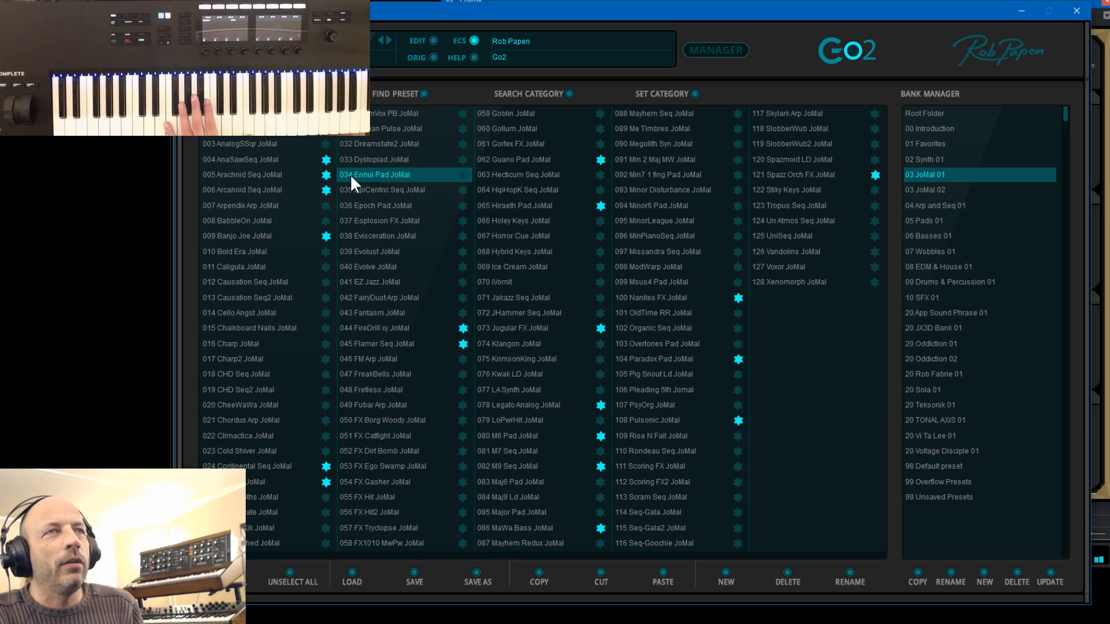
pyautogui.click(639, 221)
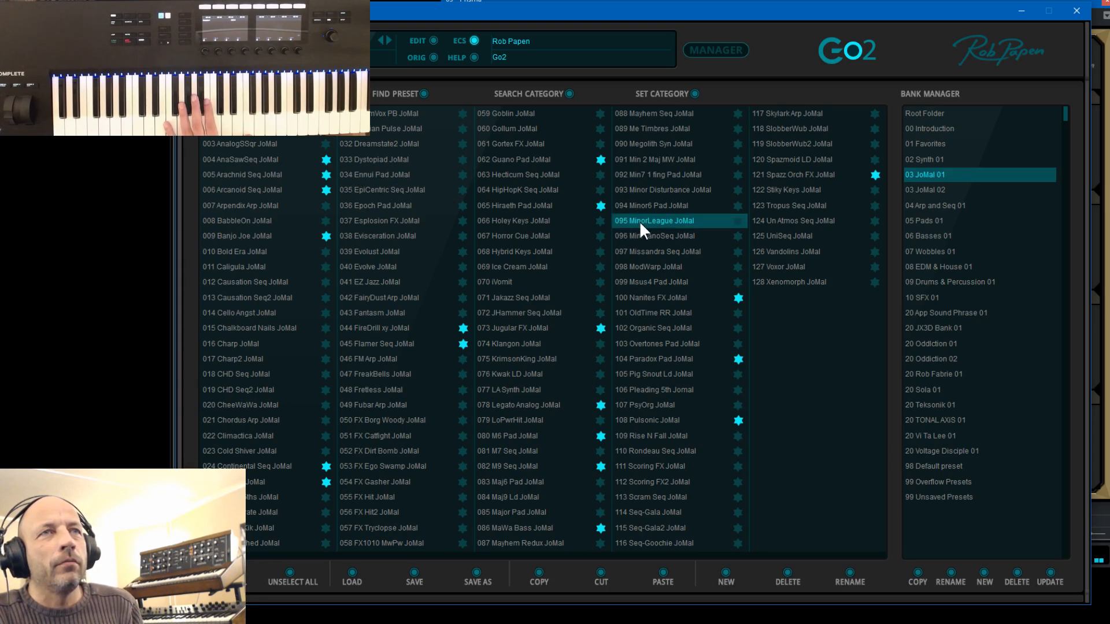
pyautogui.click(641, 129)
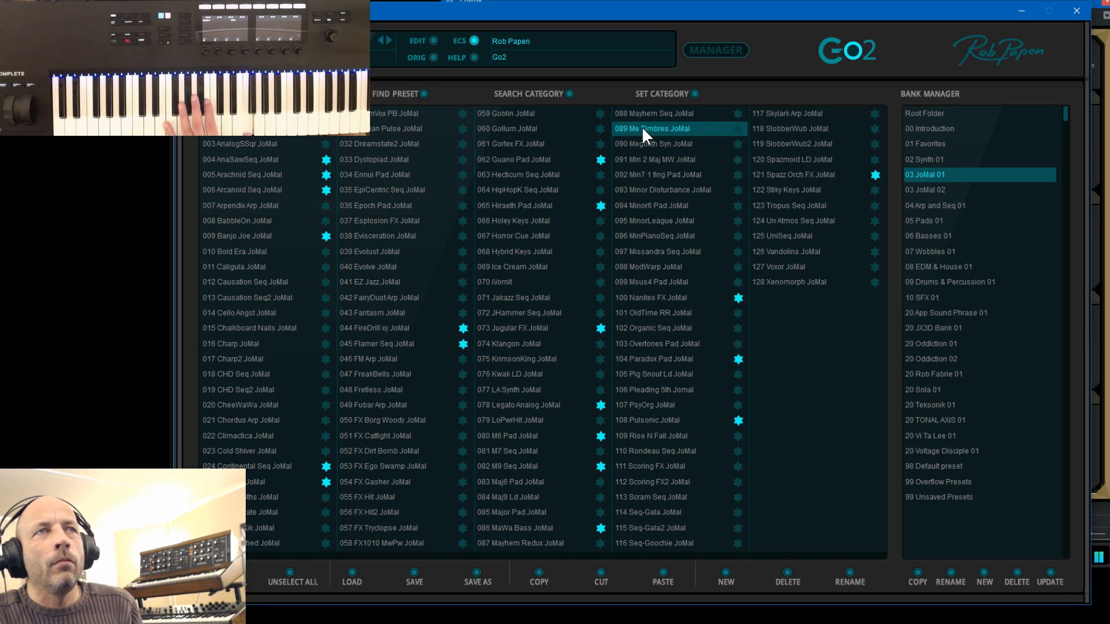
pyautogui.click(730, 49)
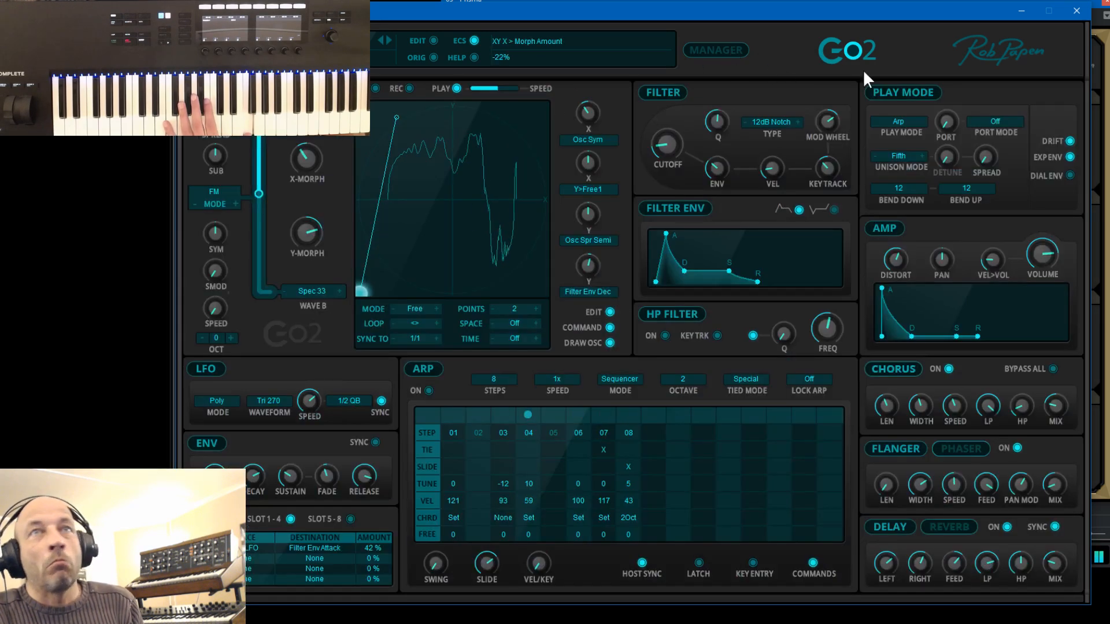
pyautogui.click(1075, 10)
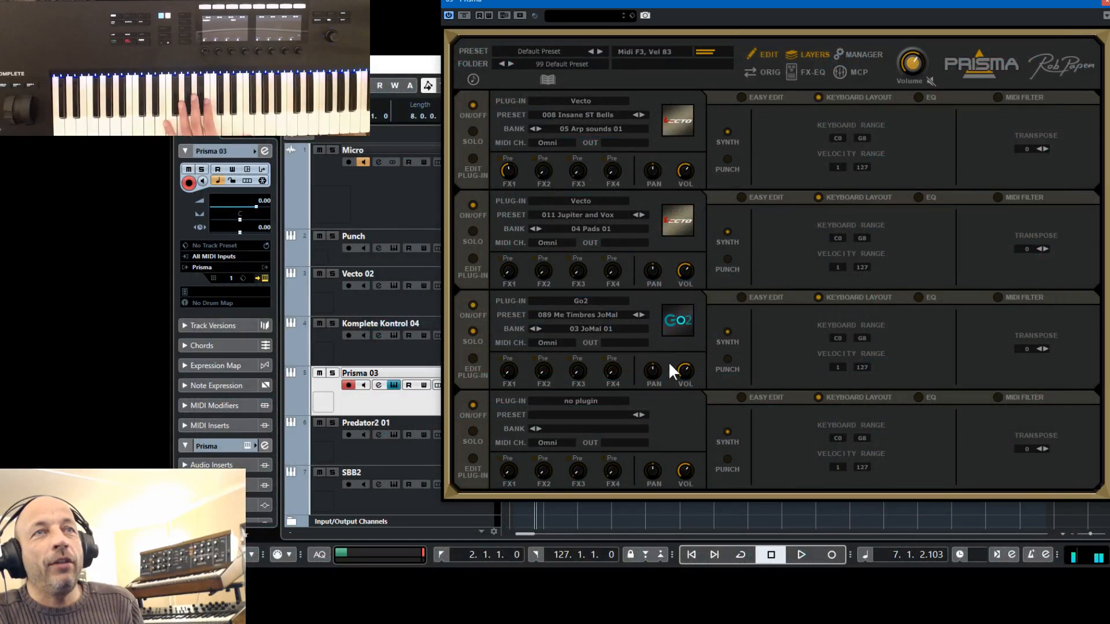
# Turn off solo on the third layer and adjust the Go2 layer's volume.
pyautogui.click(469, 333)
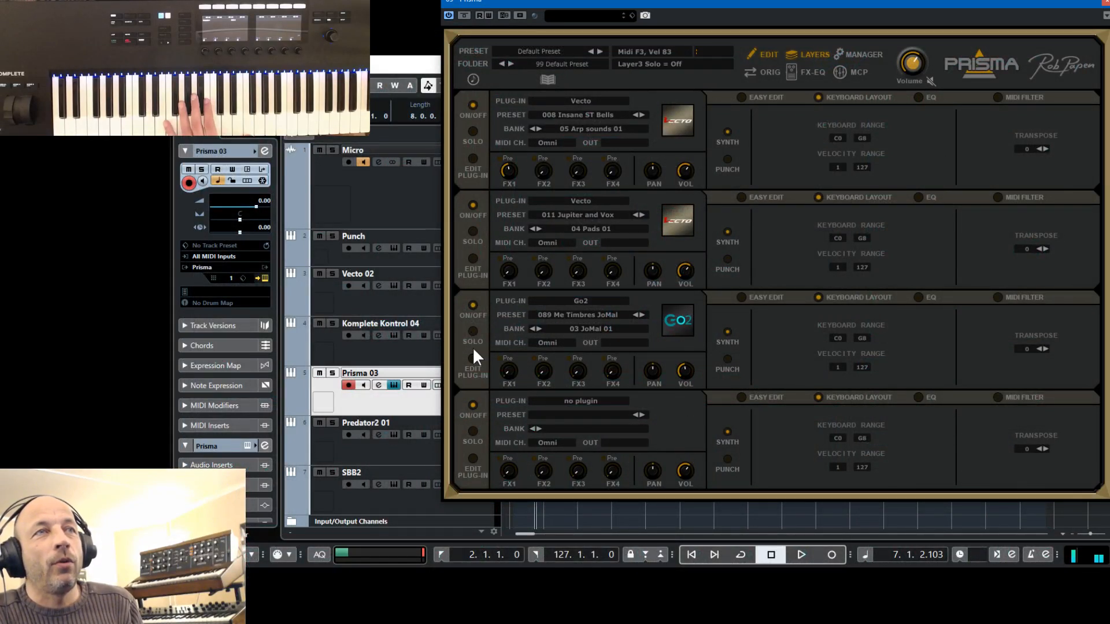
pyautogui.moveTo(688, 377); pyautogui.dragTo(679, 369)
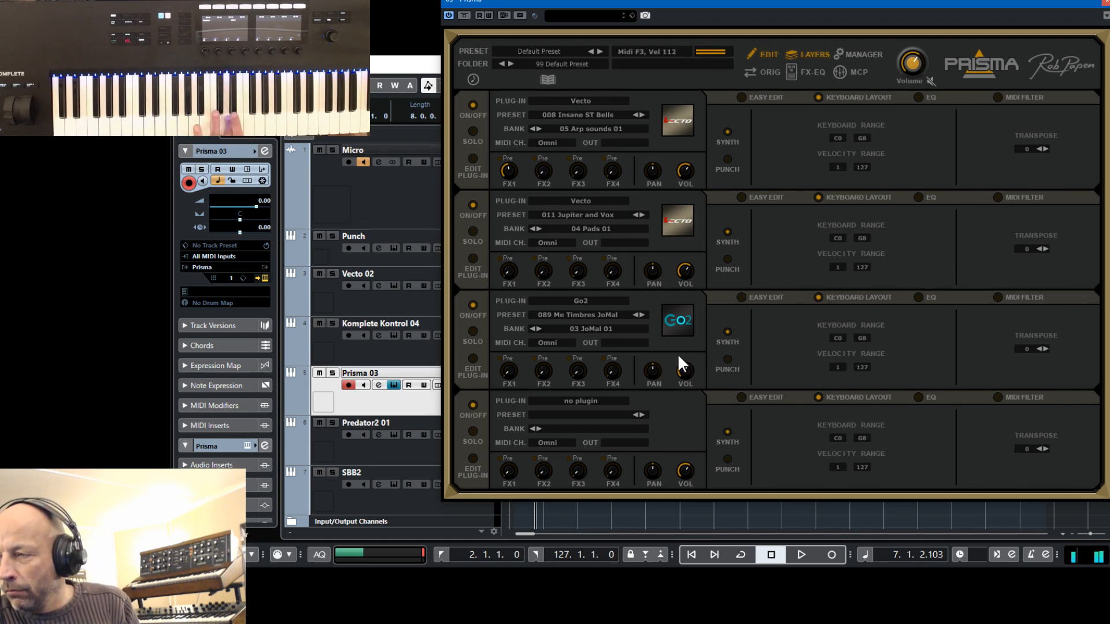
pyautogui.moveTo(684, 362)
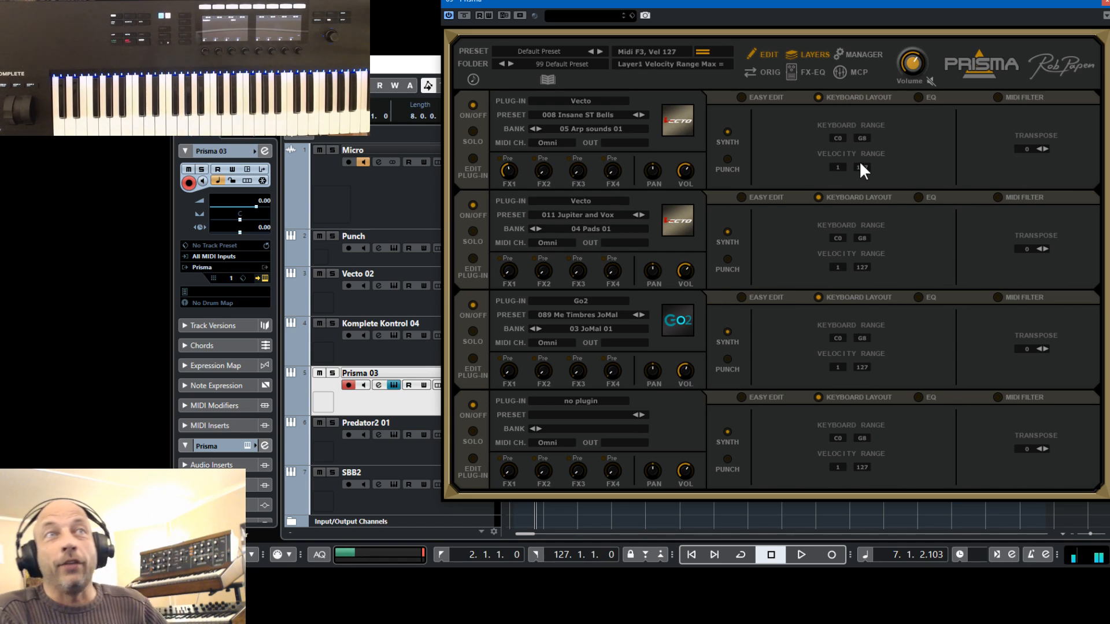
# Save the layered stack as a preset named Vecto and Go2 in the 99 Default Preset folder.
pyautogui.click(530, 50)
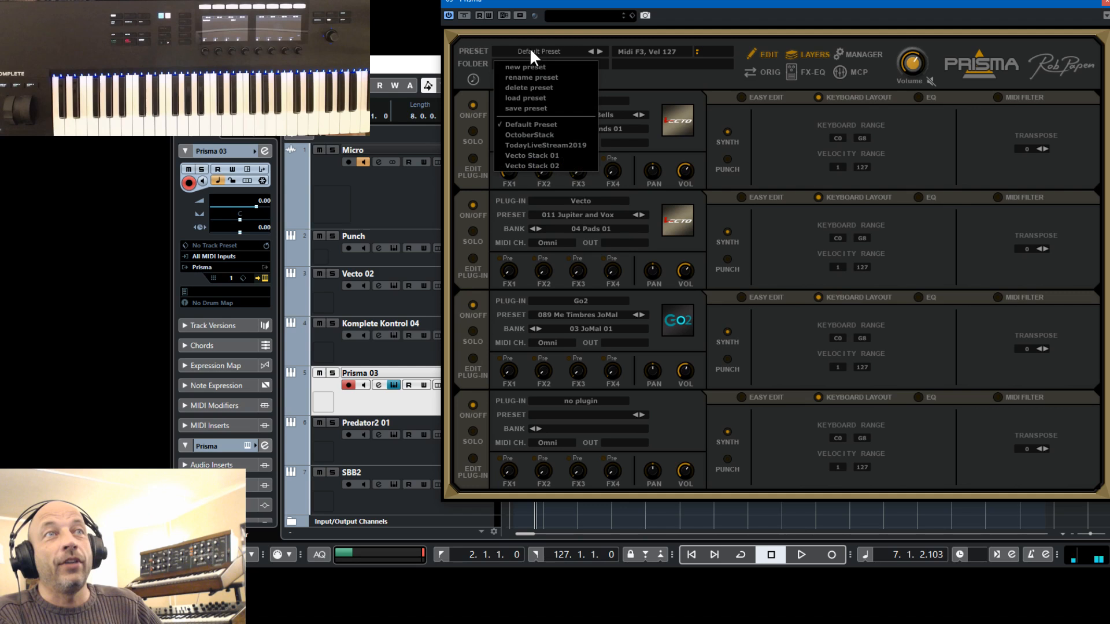
pyautogui.click(550, 108)
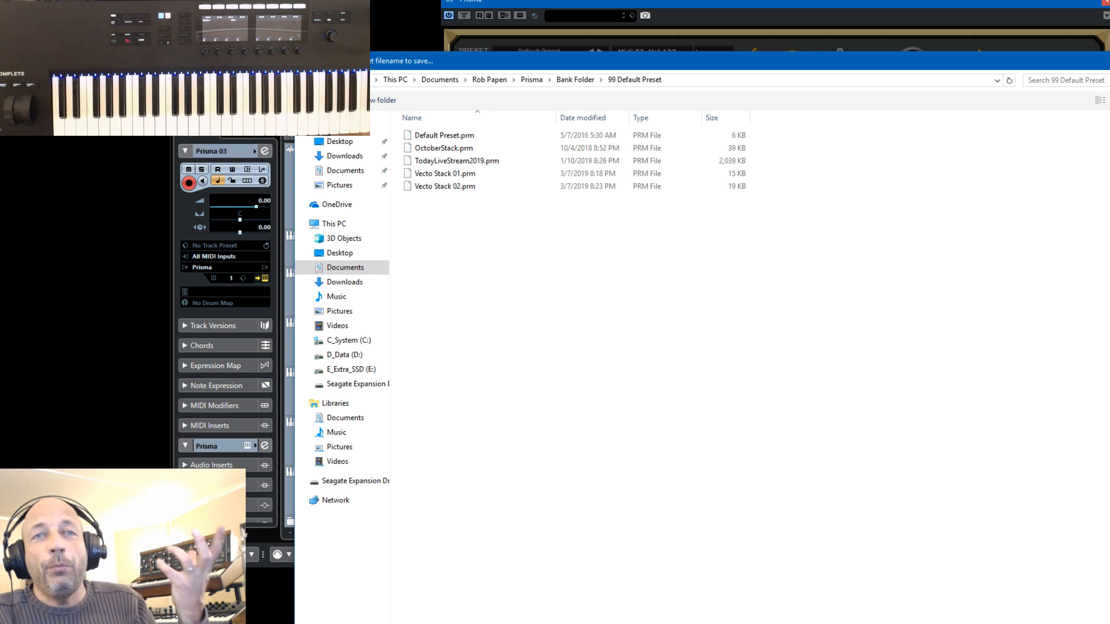
pyautogui.press('Return')
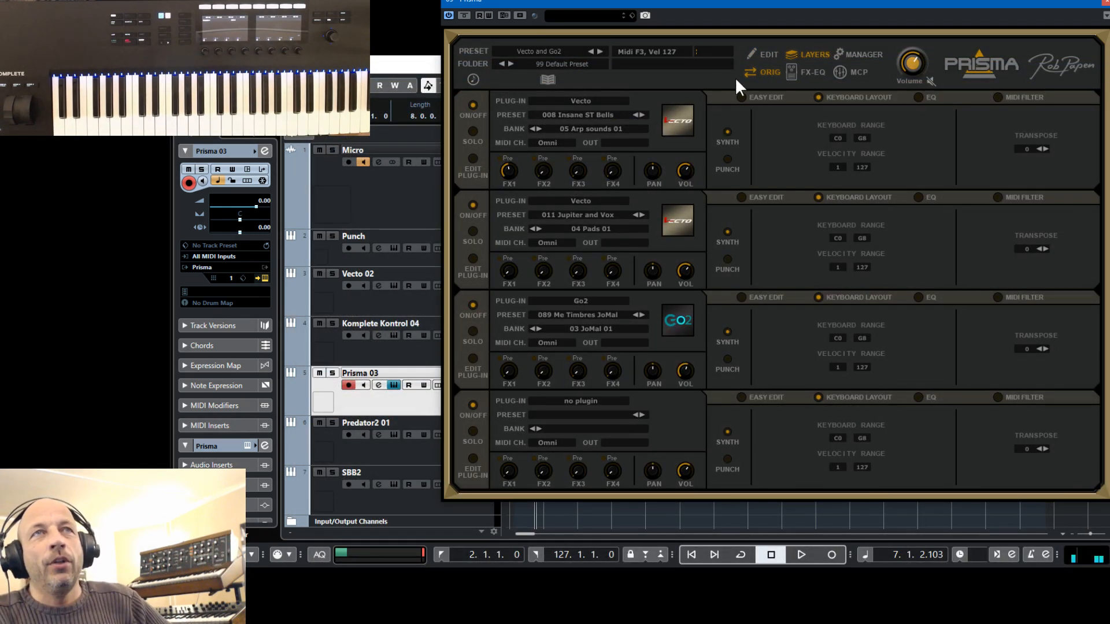
# Show the Multi Control Page and turn the first layer's FX1 send fully down.
pyautogui.click(838, 71)
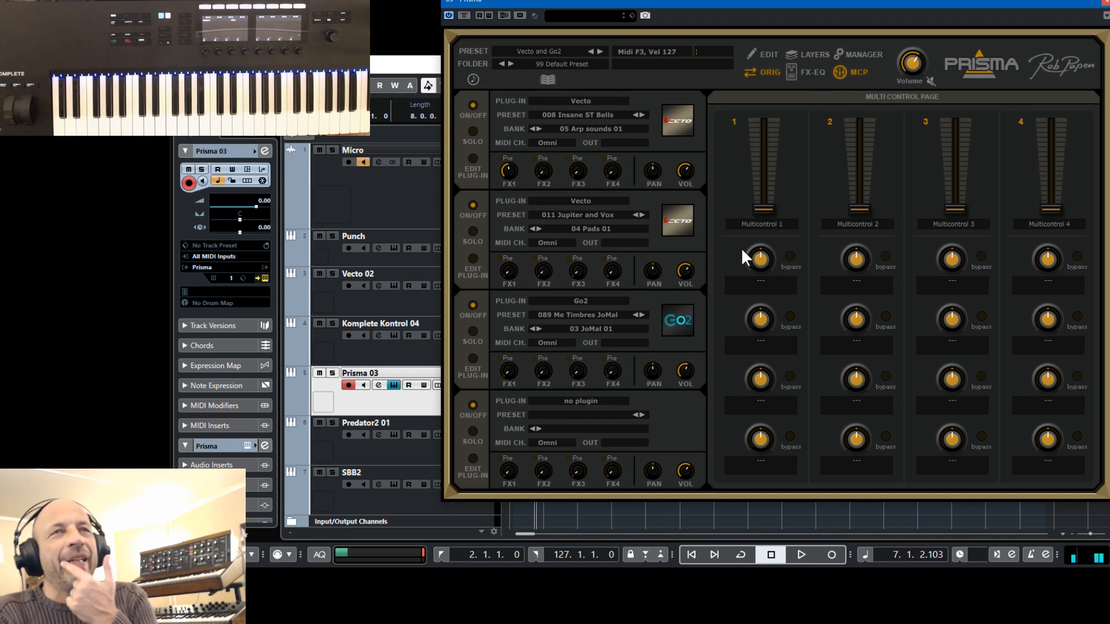
pyautogui.moveTo(502, 165); pyautogui.dragTo(521, 272)
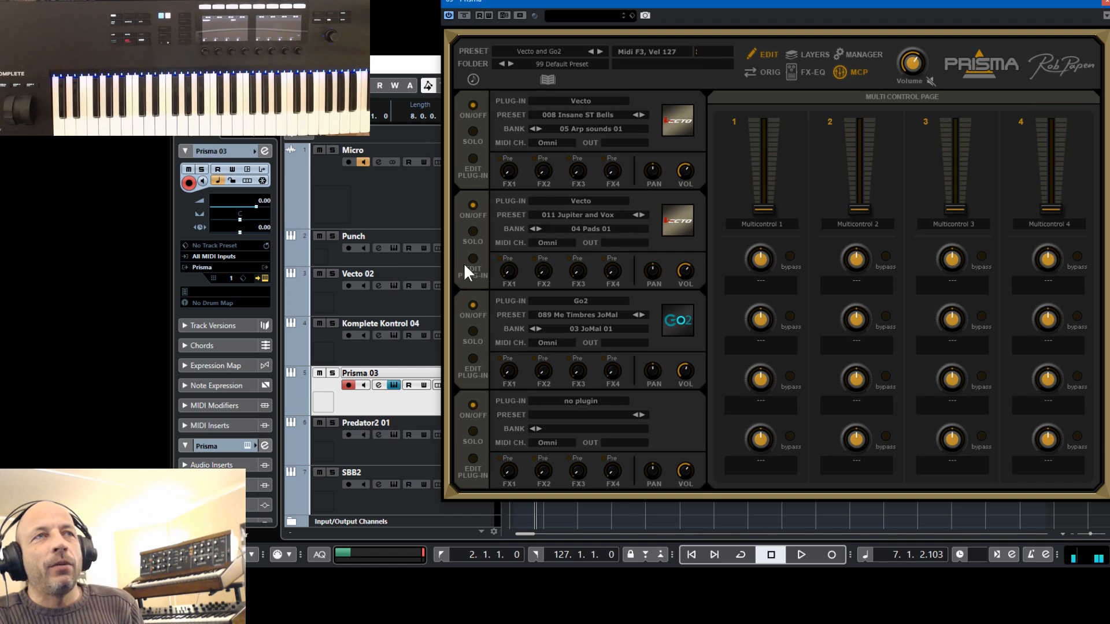
# Switch off the built-in delay in the third layer's Go2 plug-in and close its editor.
pyautogui.click(473, 359)
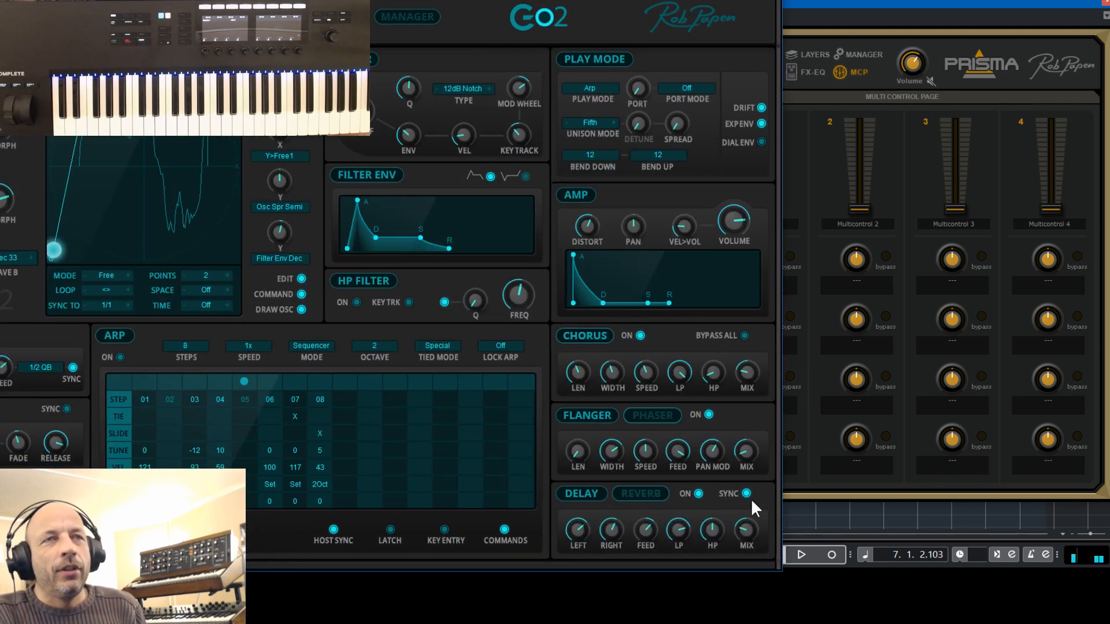
pyautogui.click(698, 493)
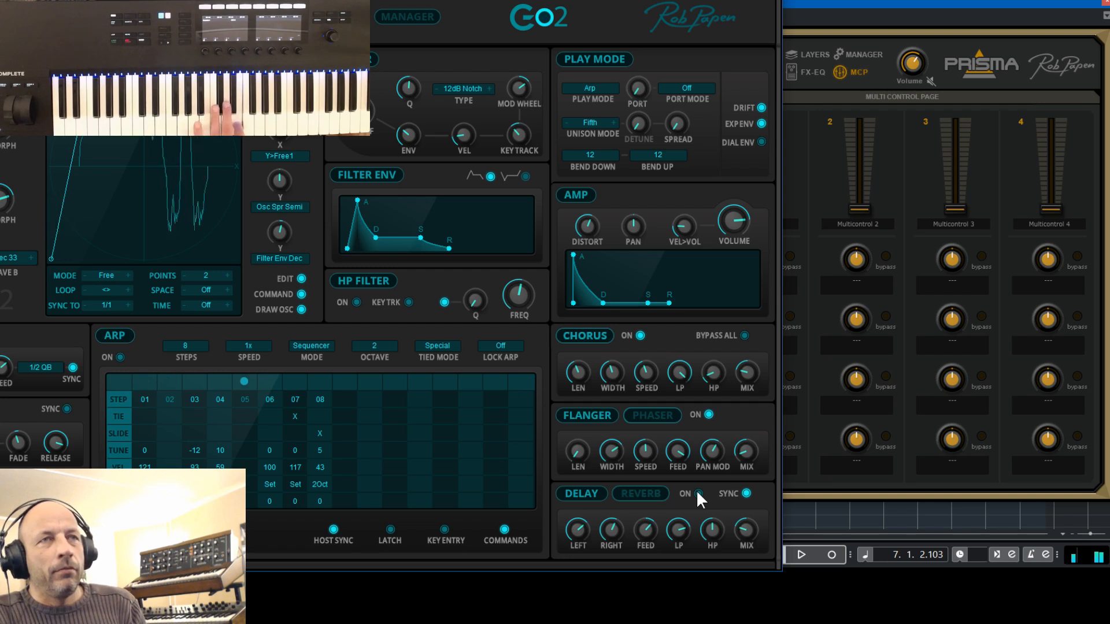
pyautogui.hotkey('ctrl', 'w')
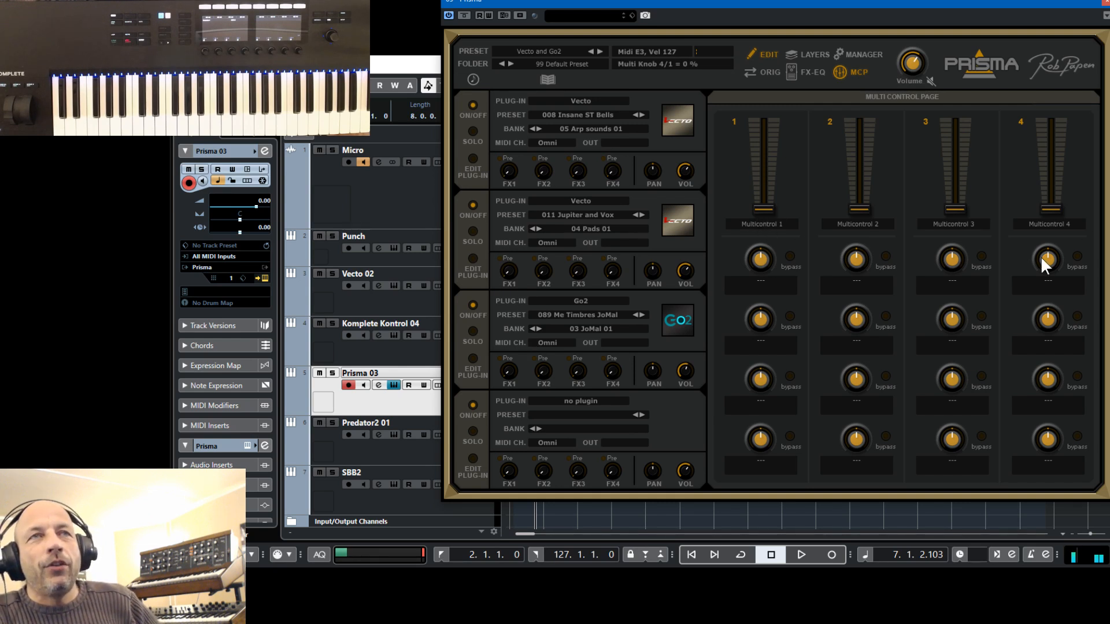
# Rename Multicontrol 4 as Delay amount.
pyautogui.doubleClick(1044, 223)
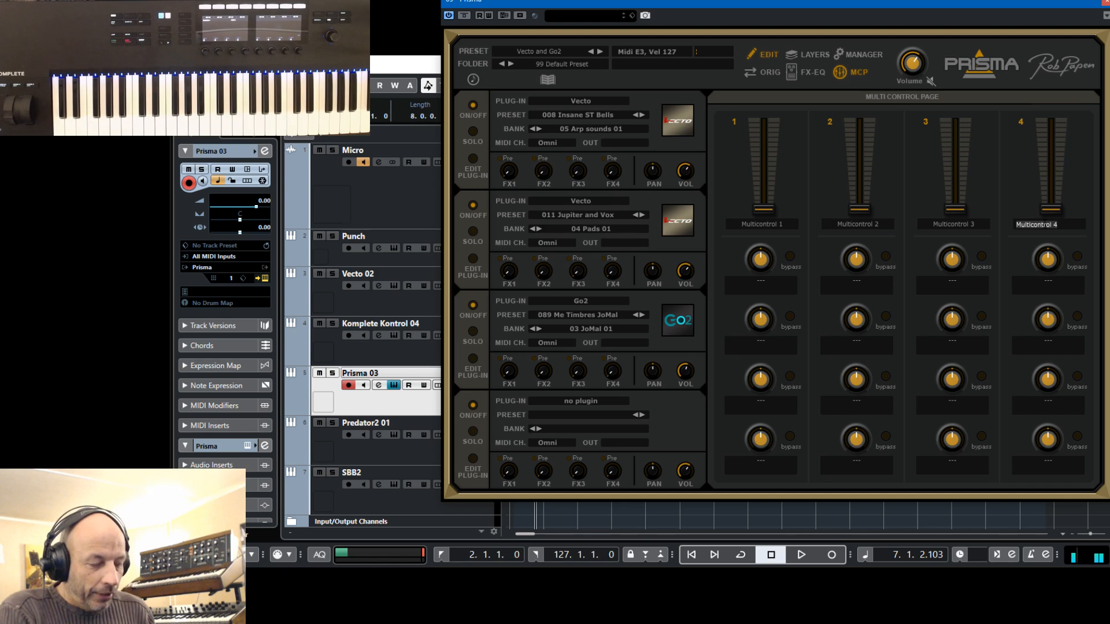
pyautogui.write('D')
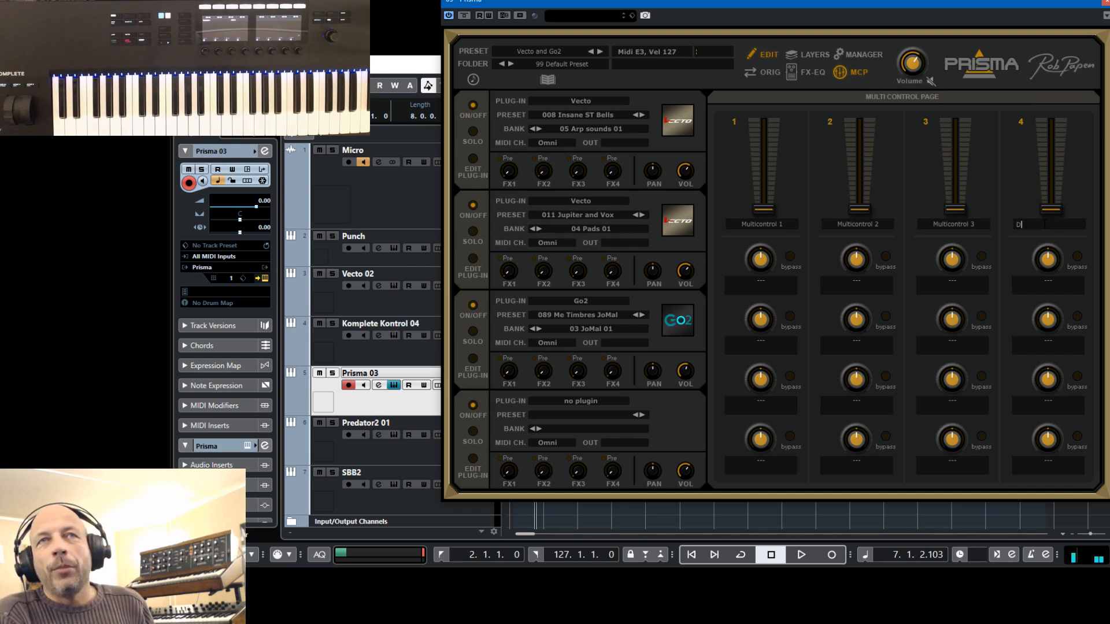
pyautogui.write('elay')
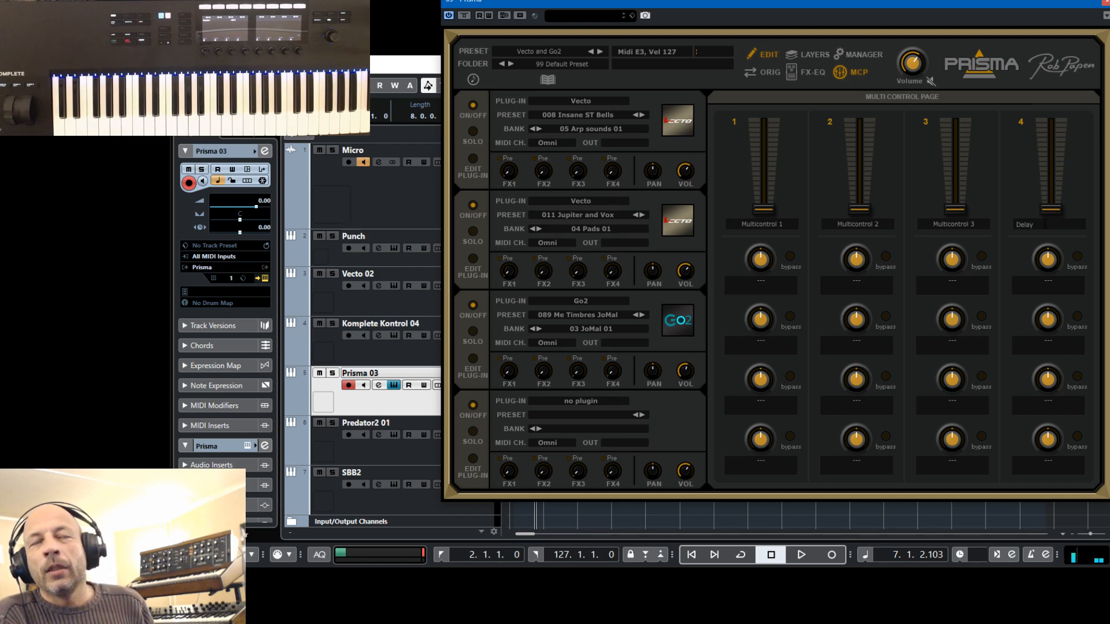
pyautogui.write(' amount')
pyautogui.press('Return')
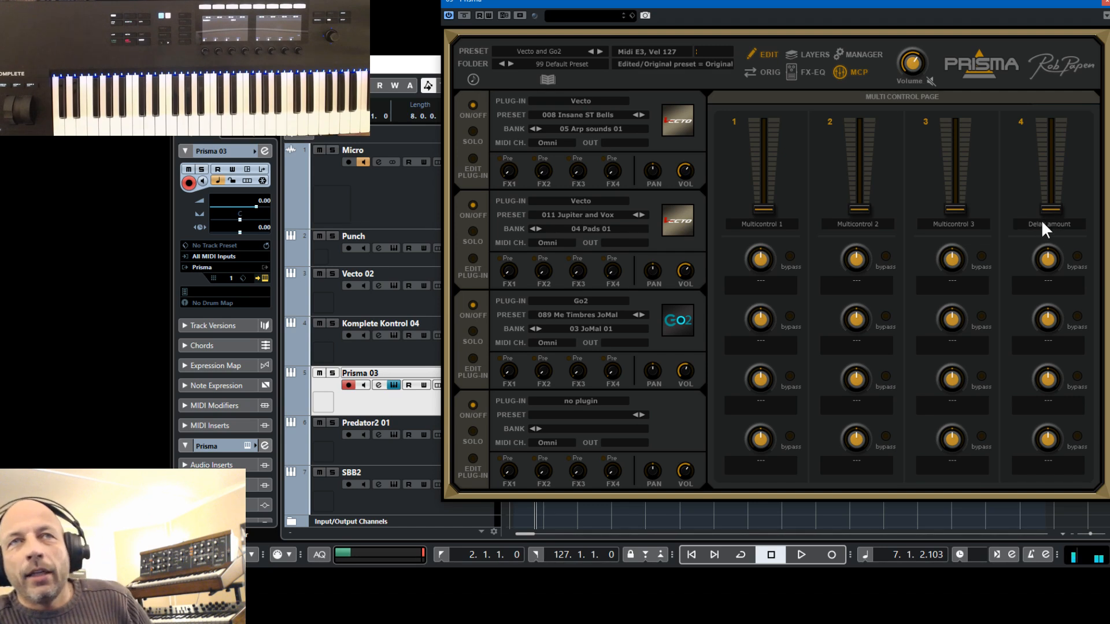
# Assign the Delay amount control's first slot to Layer 1 FX1 Send and its second slot to Layer 3 FX1 Send.
pyautogui.click(1045, 281)
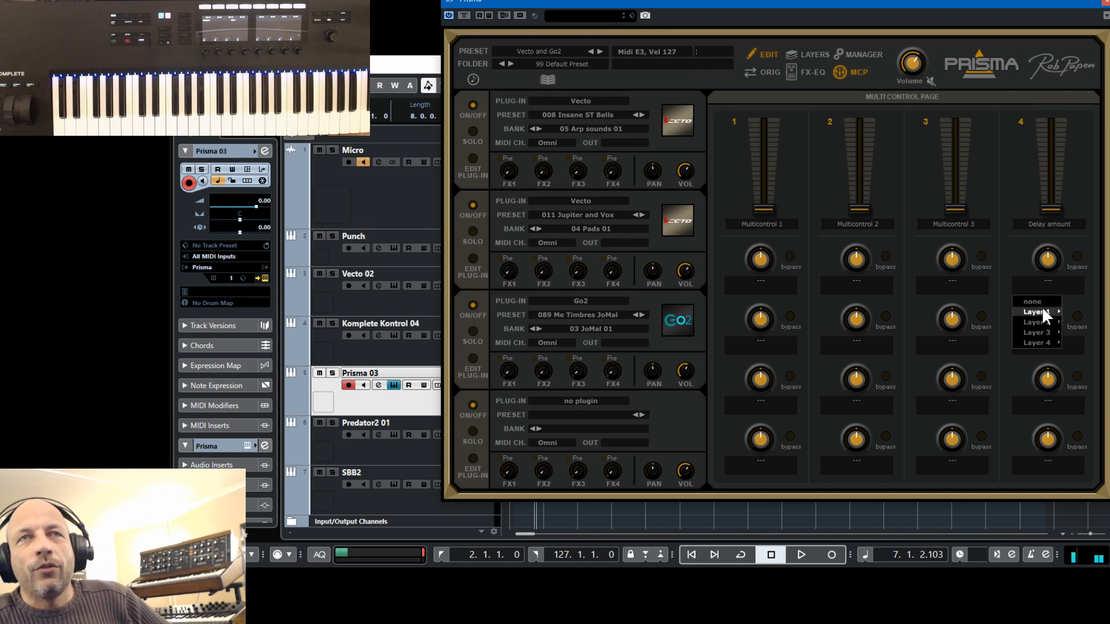
pyautogui.moveTo(1042, 310)
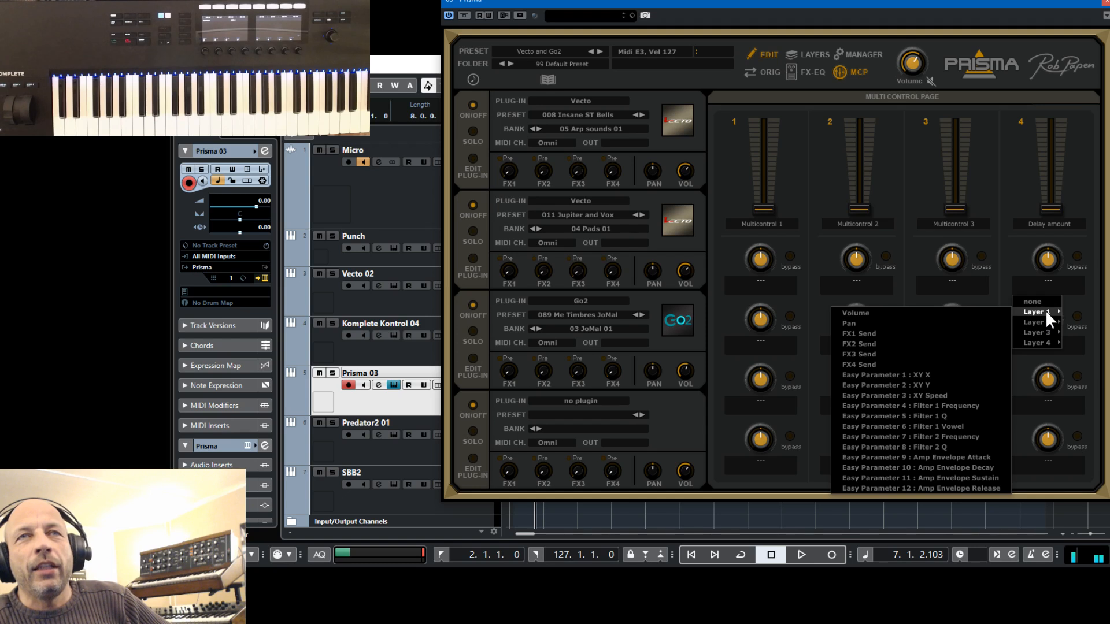
pyautogui.click(851, 333)
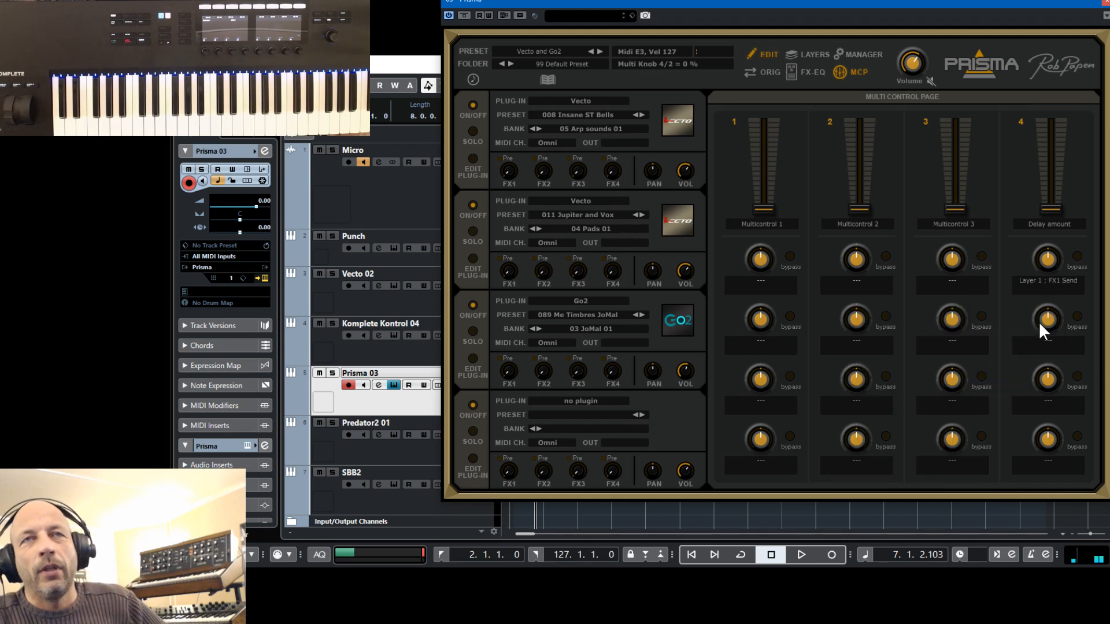
pyautogui.click(1049, 340)
pyautogui.moveTo(1034, 372)
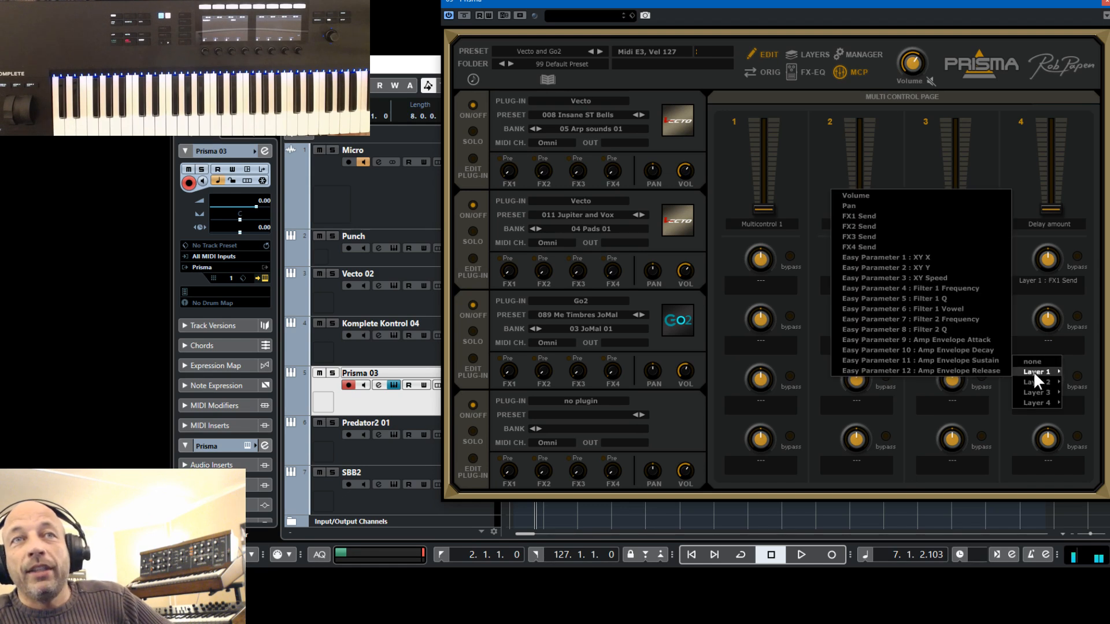
pyautogui.moveTo(1045, 393)
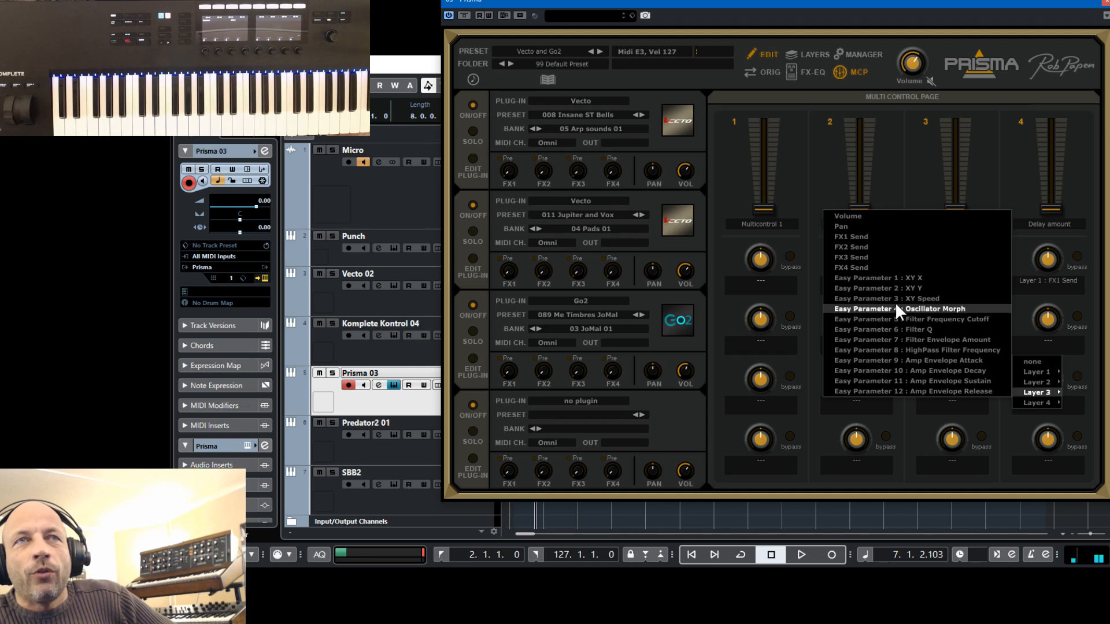
pyautogui.click(848, 237)
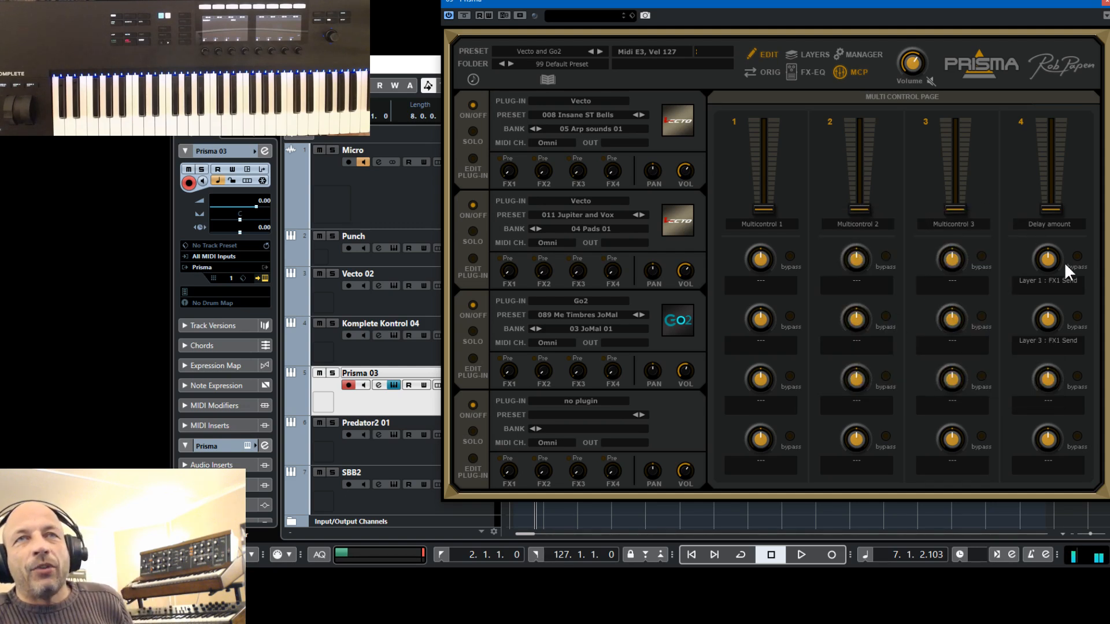
# Turn up the positive amounts of both FX1 Send assignments and raise the Delay amount slider to just over halfway.
pyautogui.moveTo(1064, 262); pyautogui.dragTo(1051, 261)
pyautogui.moveTo(1047, 320); pyautogui.dragTo(1040, 327)
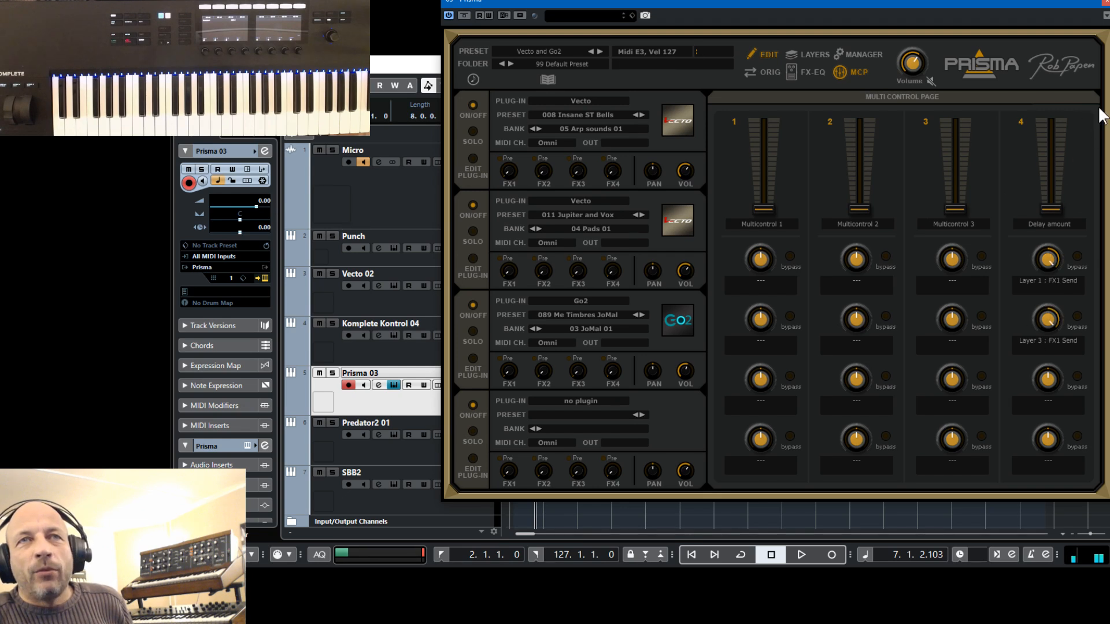
pyautogui.moveTo(1049, 210); pyautogui.dragTo(1049, 158)
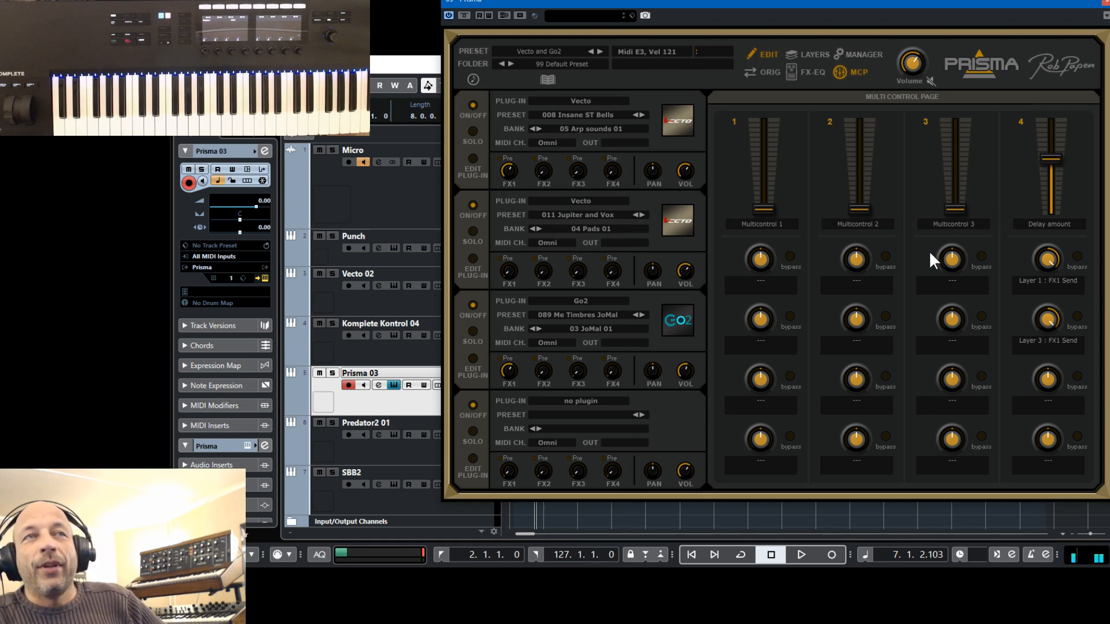
# Rename Multicontrol 1 as Filter Control.
pyautogui.doubleClick(757, 225)
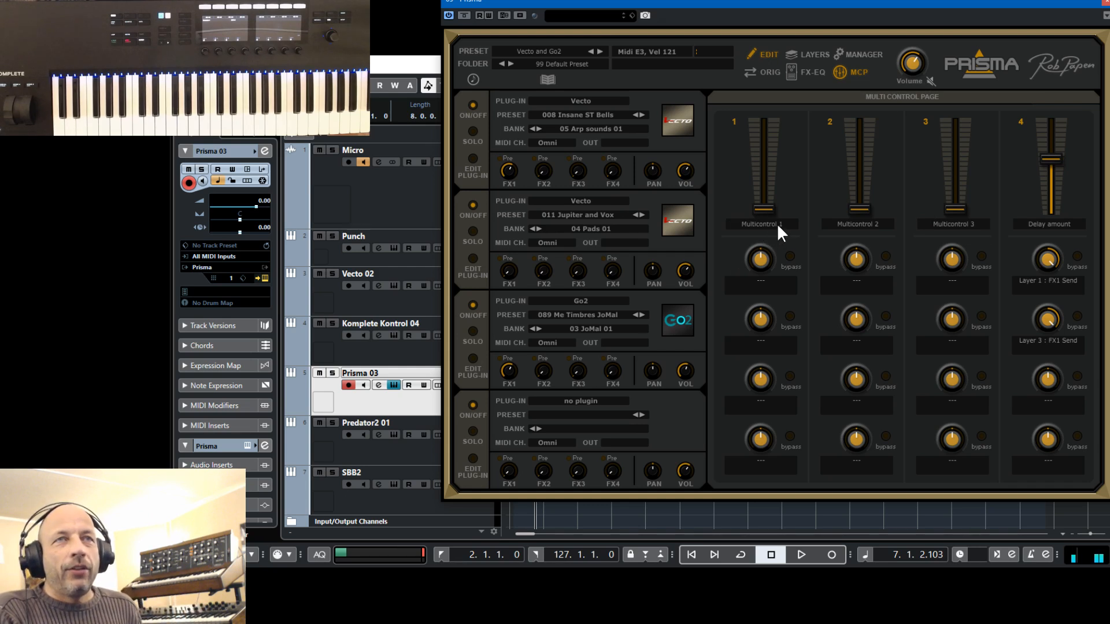
pyautogui.click(784, 224)
pyautogui.hotkey('ctrl', 'a')
pyautogui.press('BackSpace')
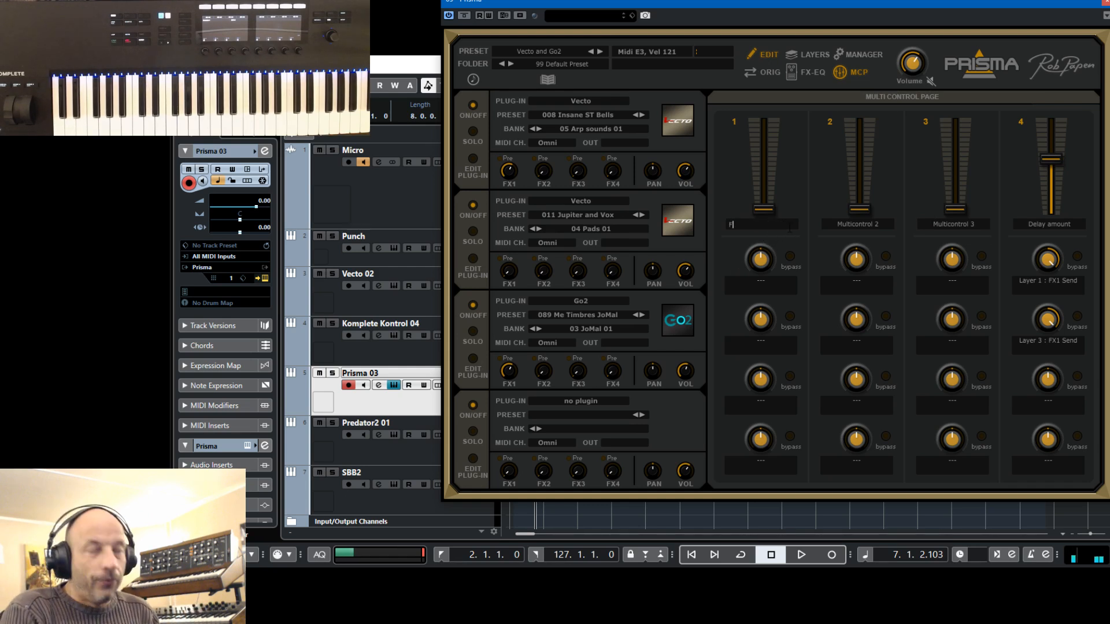
pyautogui.write('Filter Control')
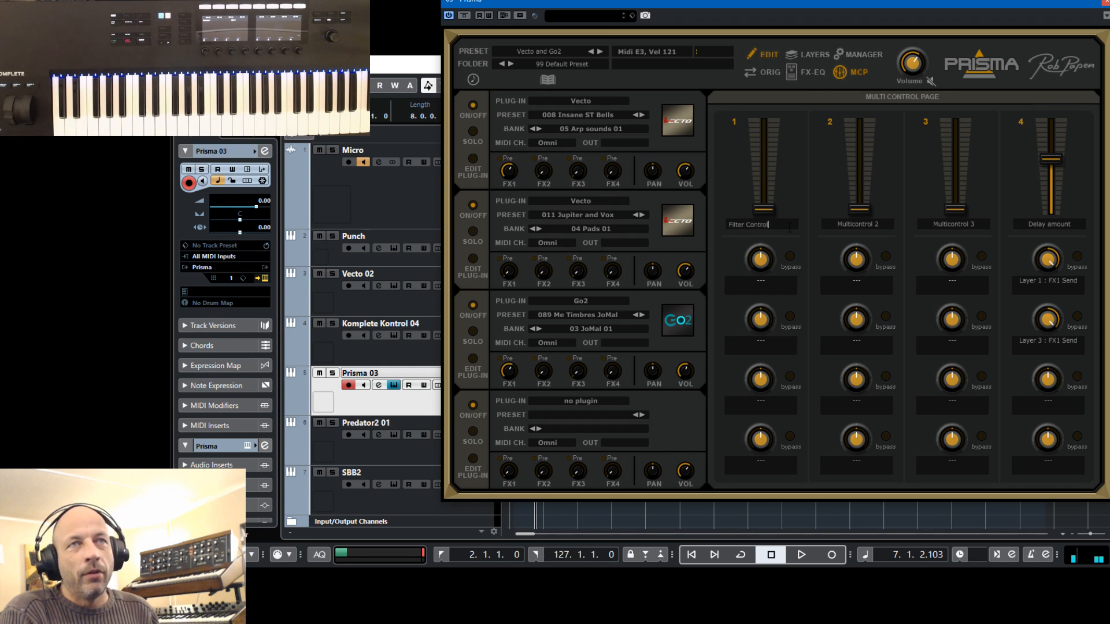
pyautogui.press('Return')
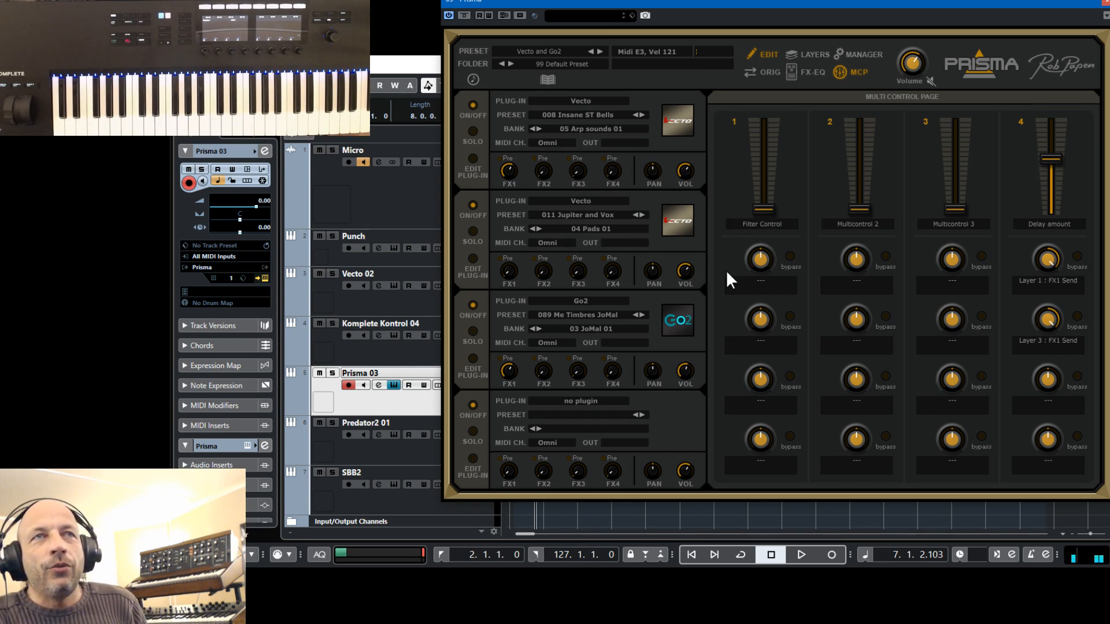
# Assign the Filter Control's first slot to Layer 1 Easy Parameter 4, Filter 1 Frequency.
pyautogui.click(761, 281)
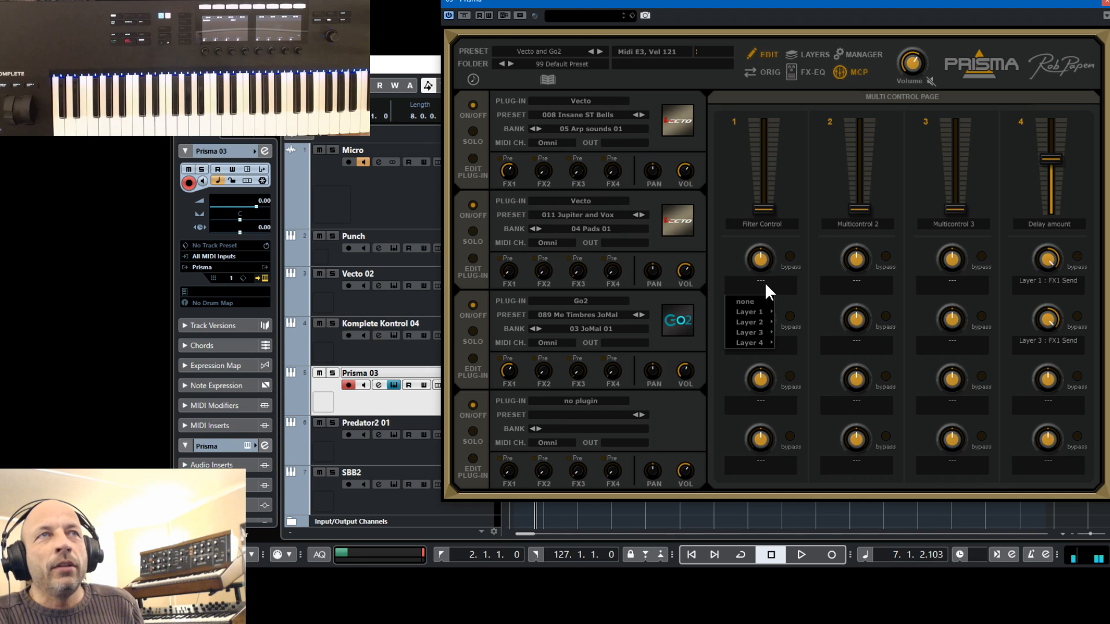
pyautogui.moveTo(764, 310)
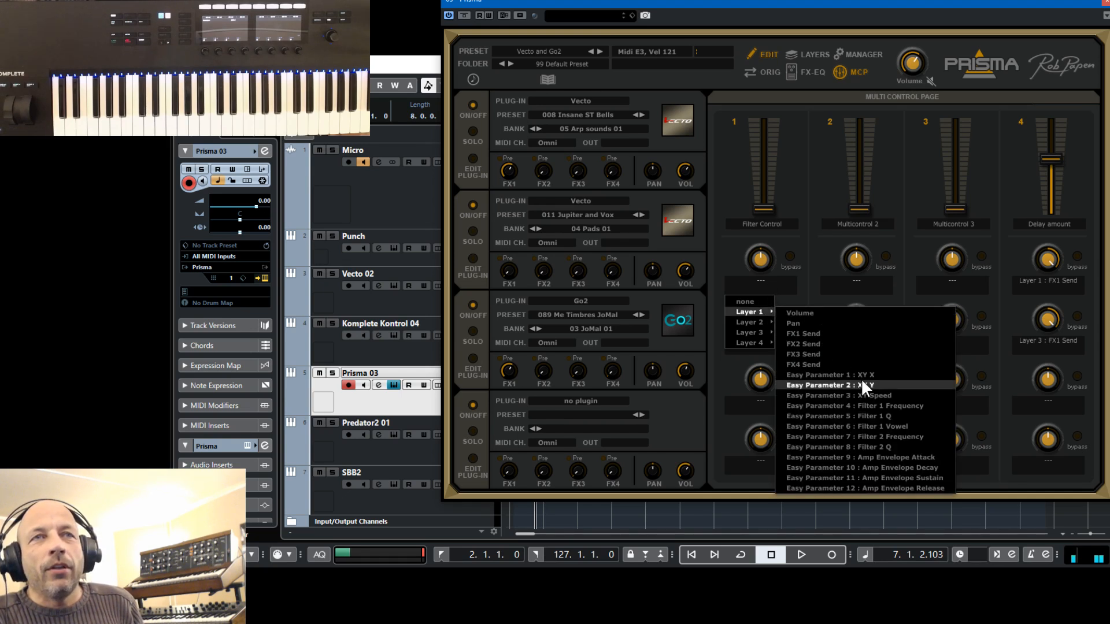
pyautogui.click(871, 405)
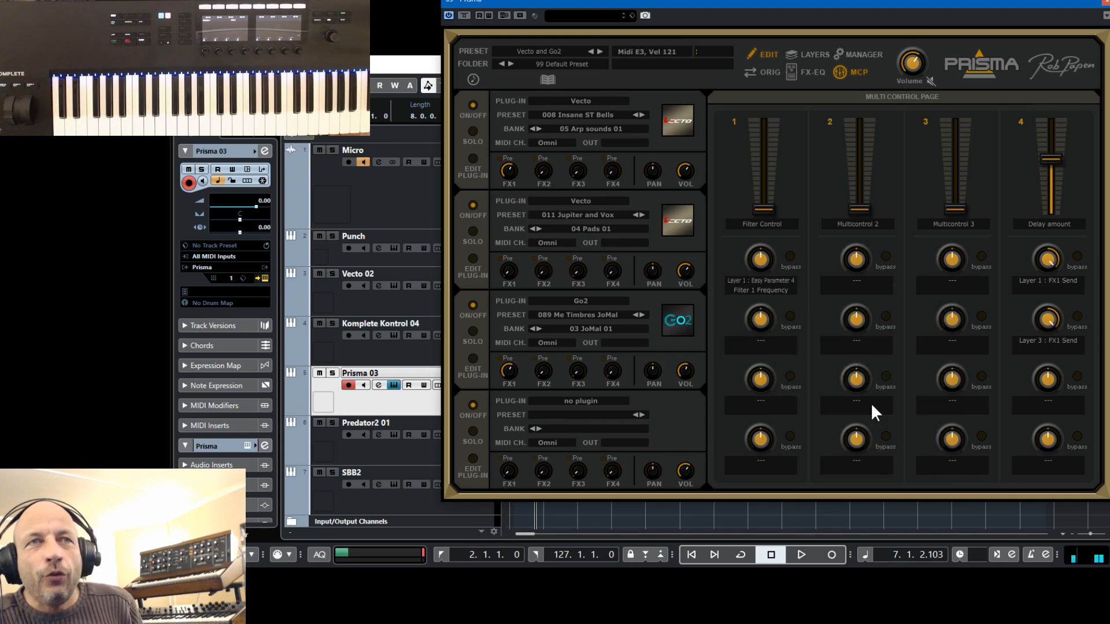
# In Layer 1's Vecto, set Filter 1 to the 12dB LP2 type and try out its frequency.
pyautogui.click(472, 158)
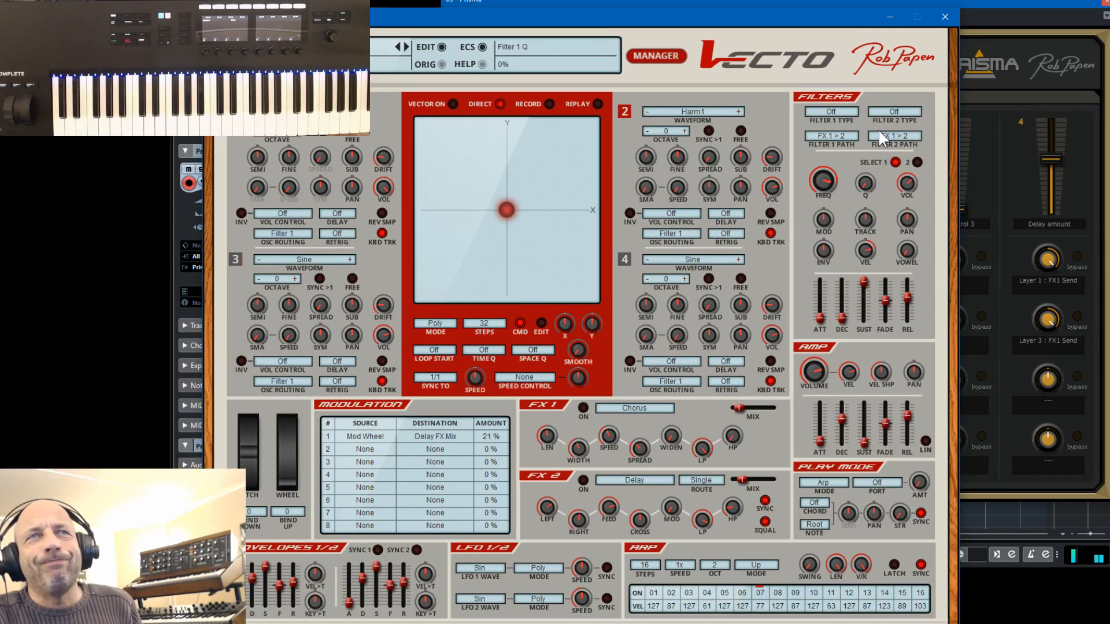
pyautogui.click(826, 109)
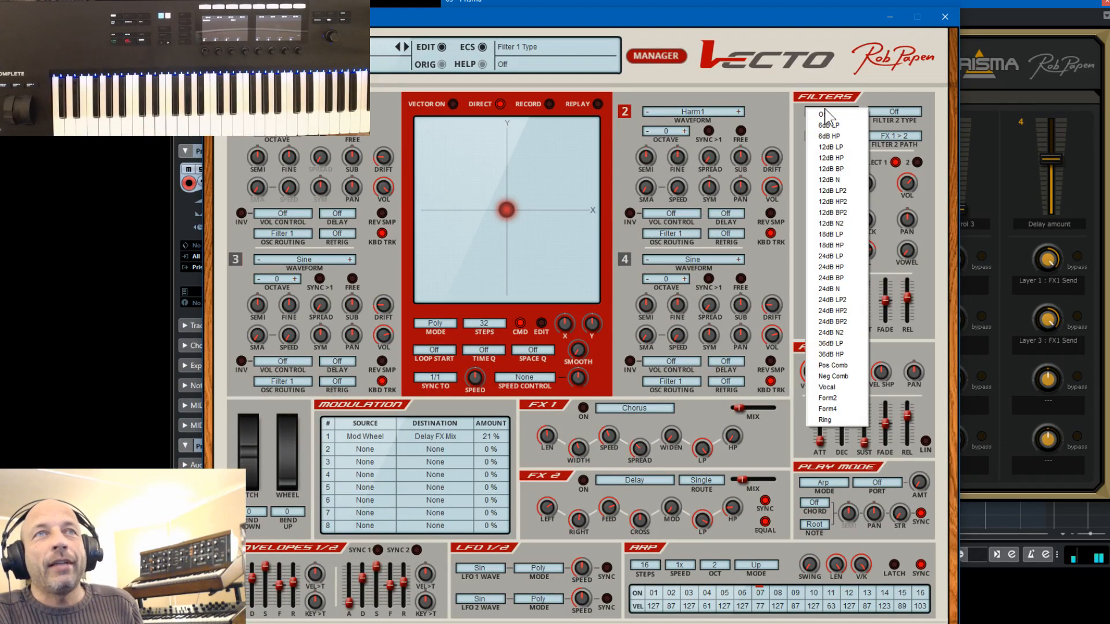
pyautogui.click(830, 192)
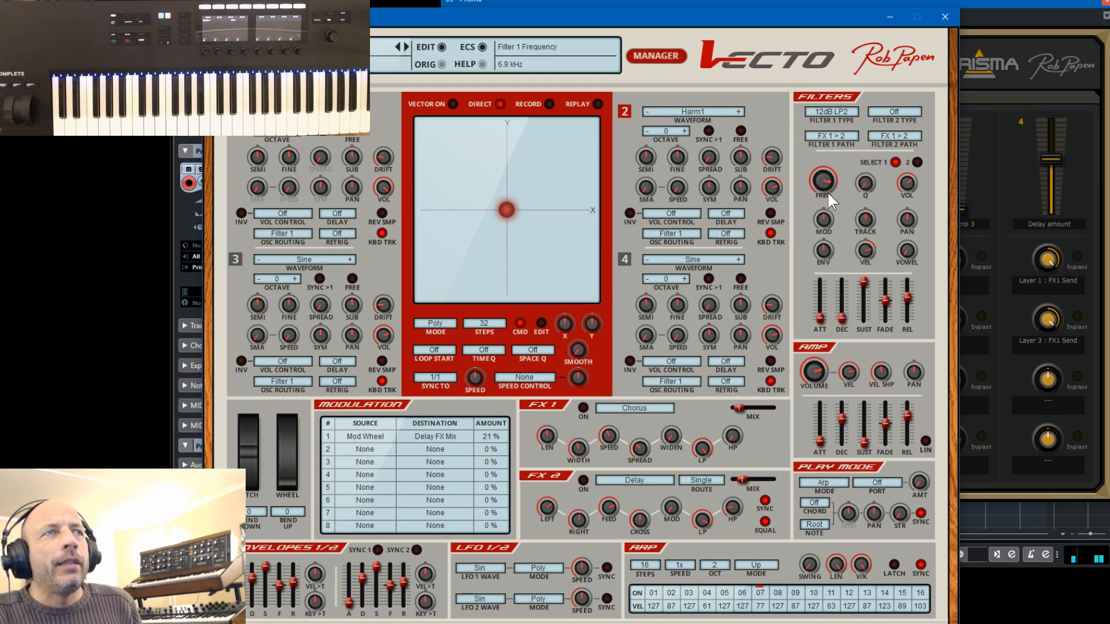
pyautogui.moveTo(827, 192); pyautogui.dragTo(828, 165)
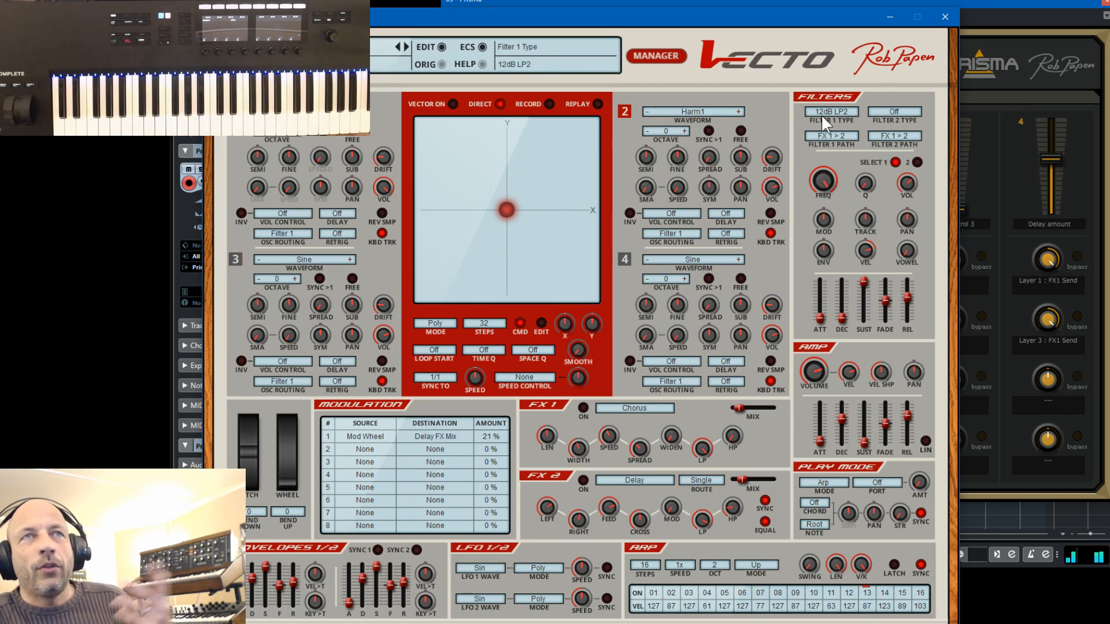
pyautogui.click(886, 21)
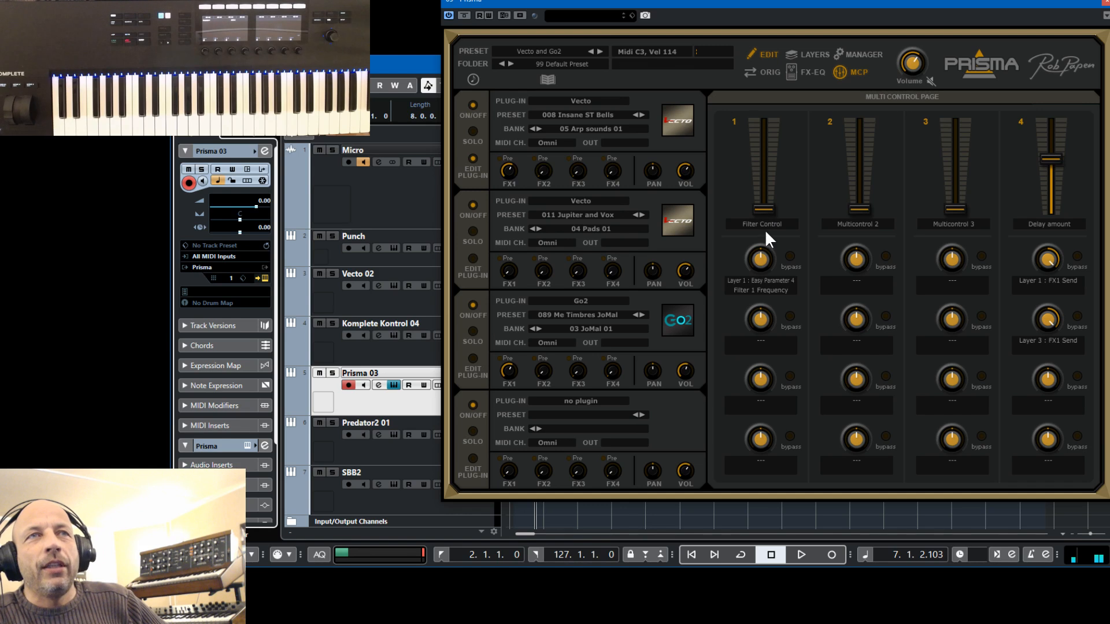
# Assign the Filter Control's second slot to Layer 3 Easy Parameter 5, Filter Frequency Cutoff, and give both filter slots moderate negative amounts.
pyautogui.click(761, 345)
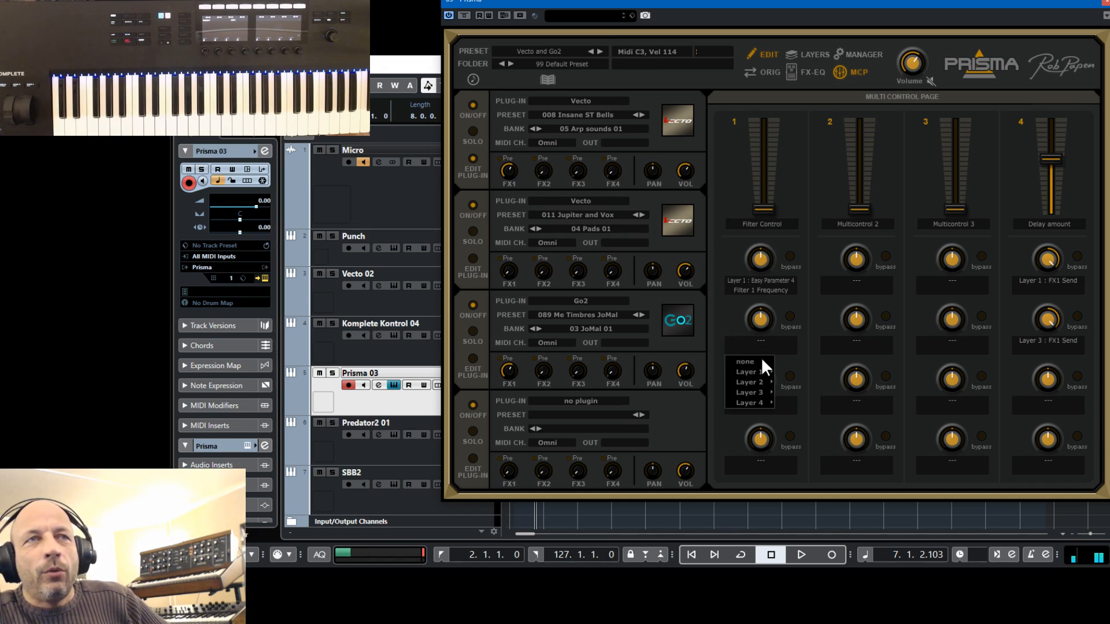
pyautogui.moveTo(760, 391)
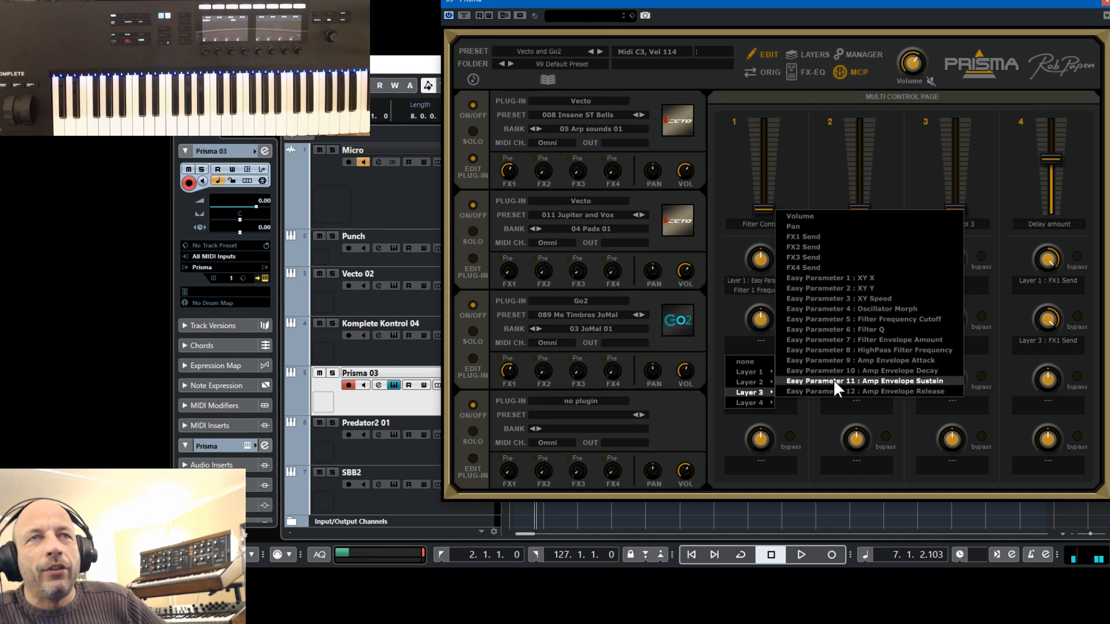
pyautogui.click(867, 319)
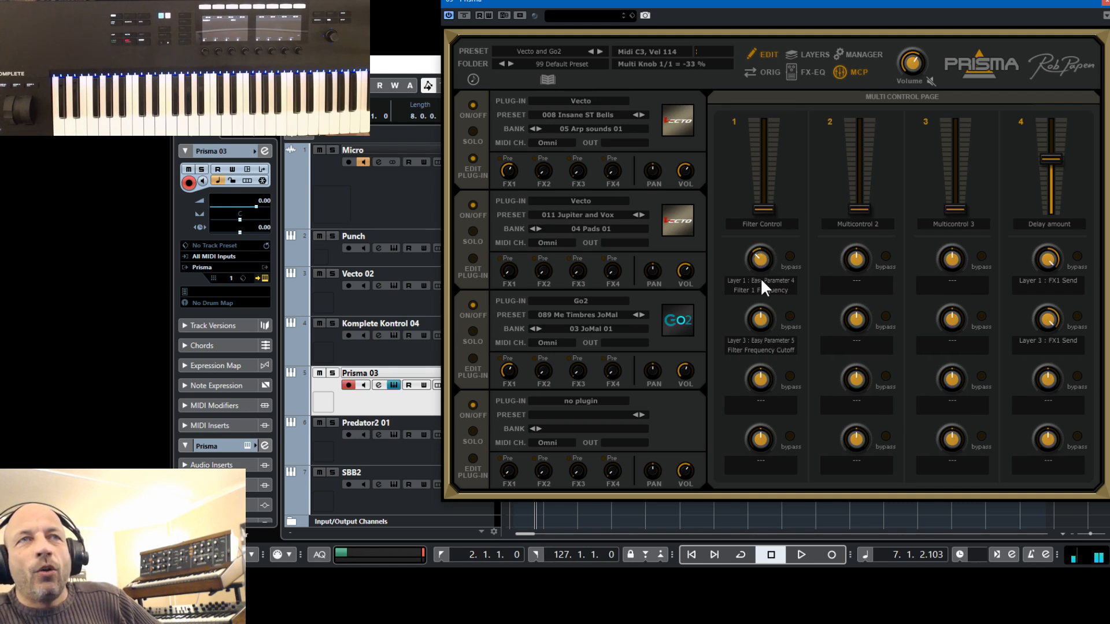
pyautogui.moveTo(753, 318); pyautogui.dragTo(764, 354)
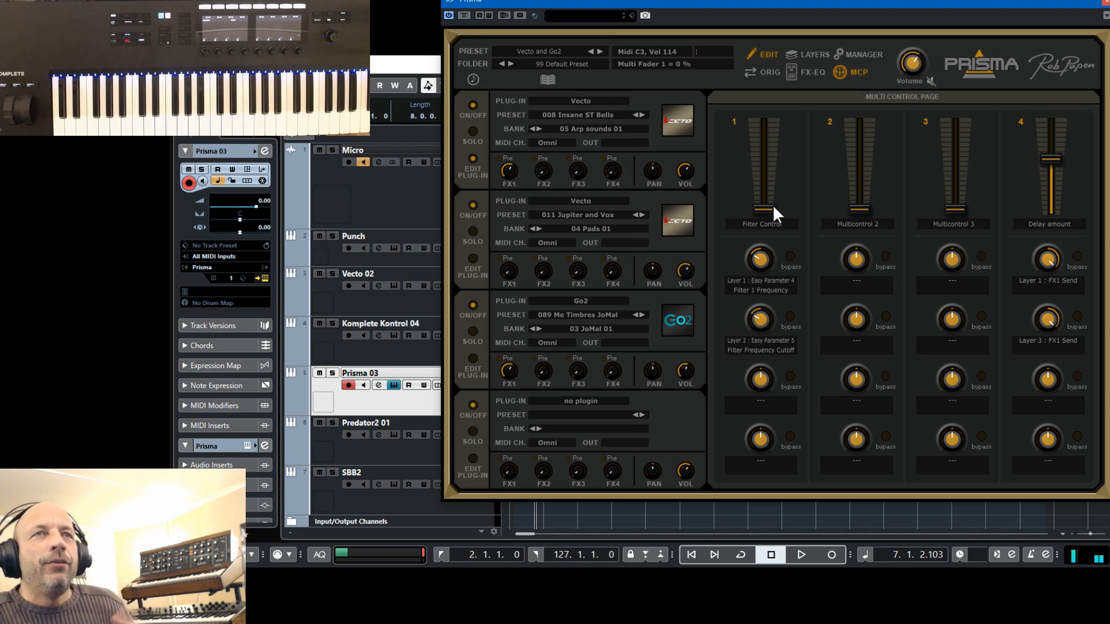
# Try stronger negative amounts of about -58% on both filter assignments while sweeping the Filter Control slider up and back to 0%.
pyautogui.moveTo(771, 208); pyautogui.dragTo(766, 130)
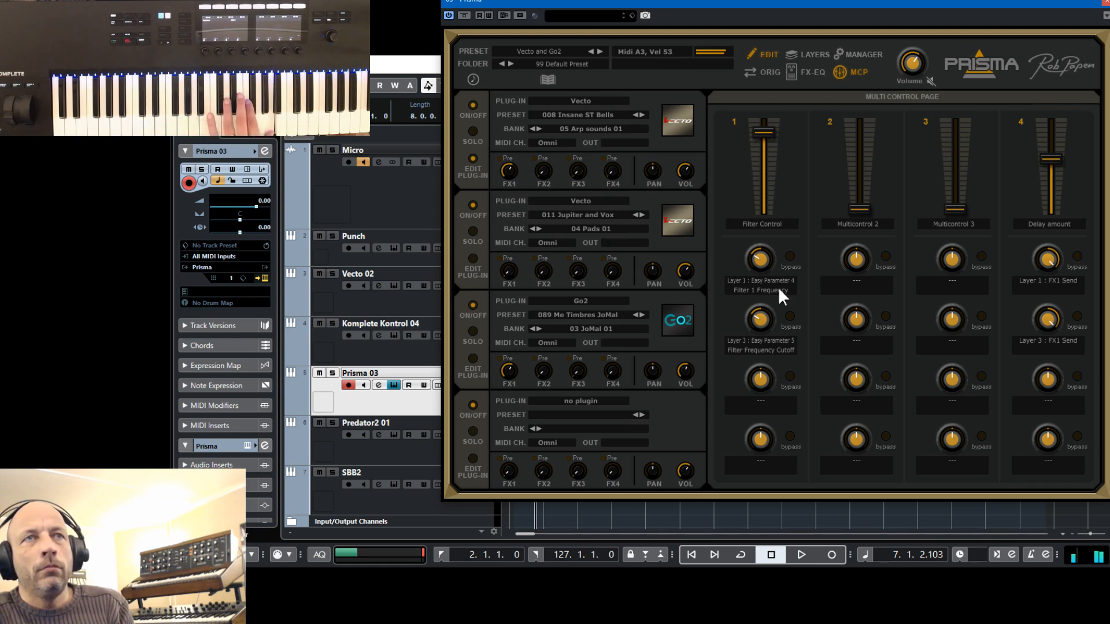
pyautogui.click(754, 318)
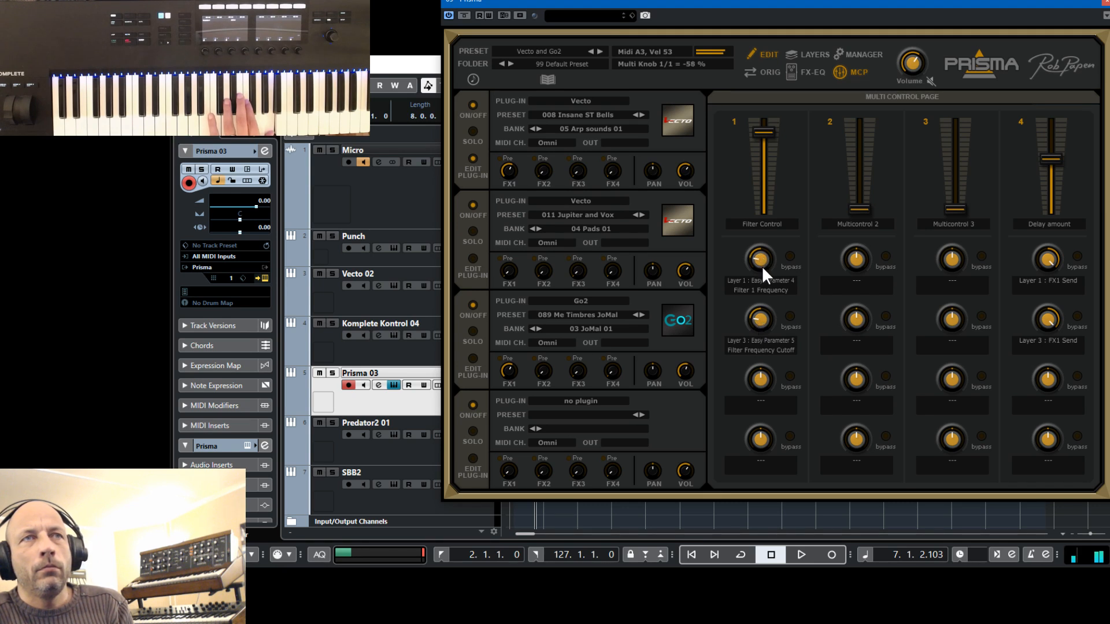
pyautogui.moveTo(764, 133); pyautogui.dragTo(774, 230)
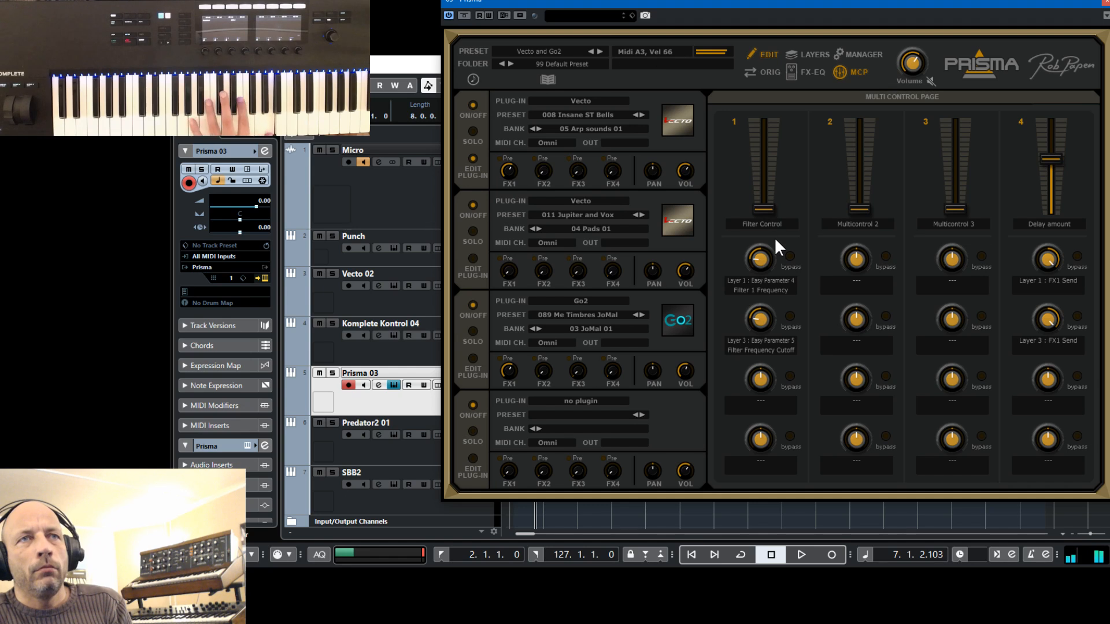
pyautogui.click(759, 209)
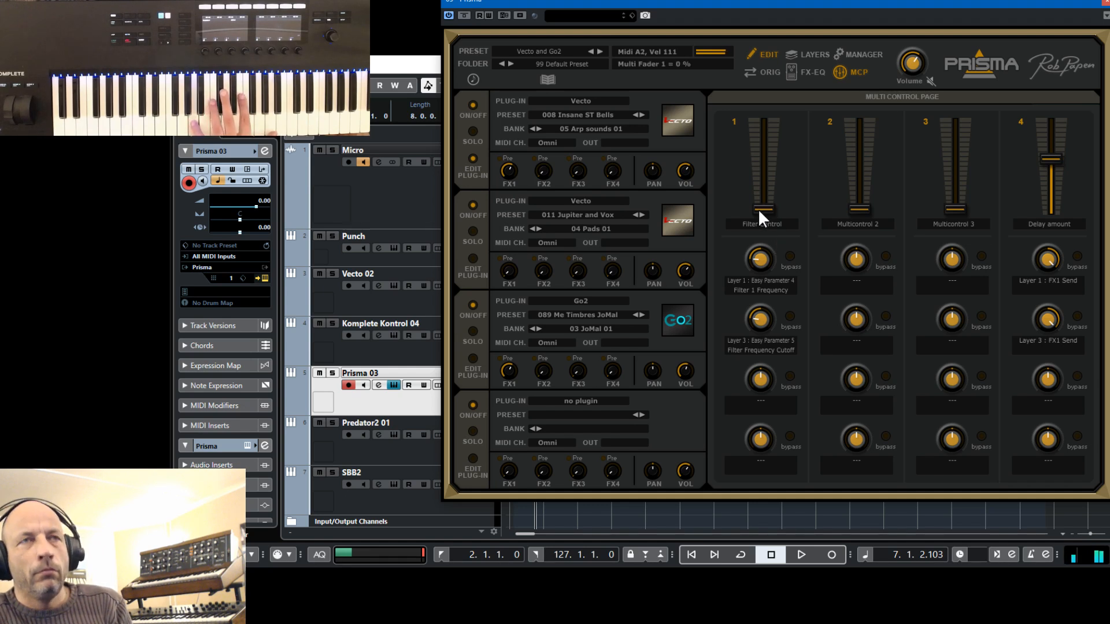
pyautogui.moveTo(761, 209)
pyautogui.mouseDown()
pyautogui.moveTo(767, 184)
pyautogui.moveTo(767, 215)
pyautogui.mouseUp()
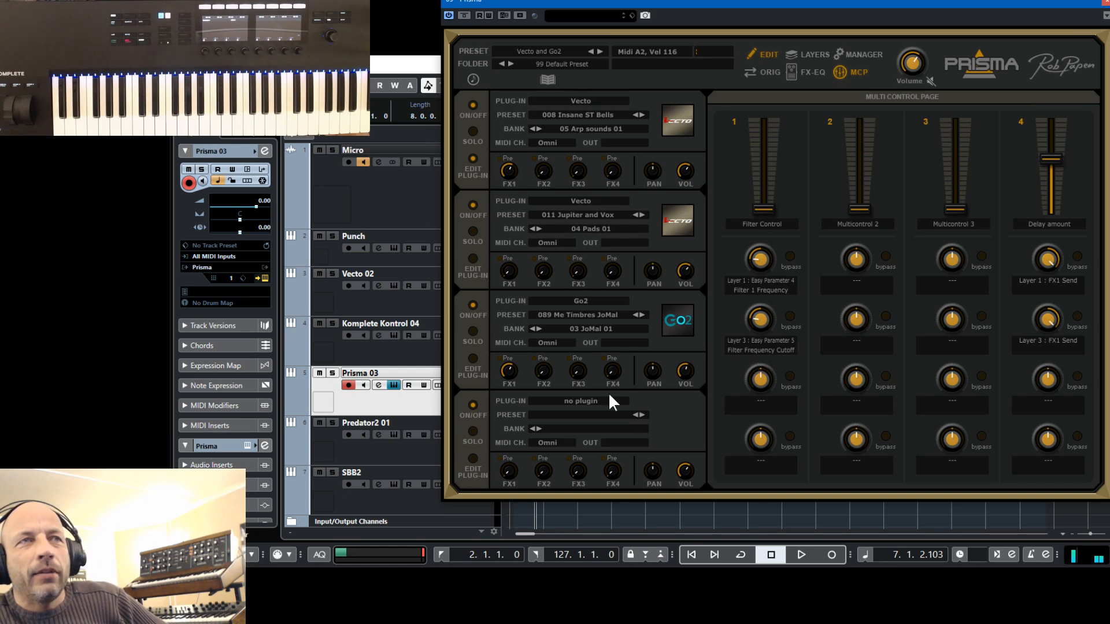
# In Layer 3's Go2, set the filter type to 12dB LP and close its editor.
pyautogui.click(473, 358)
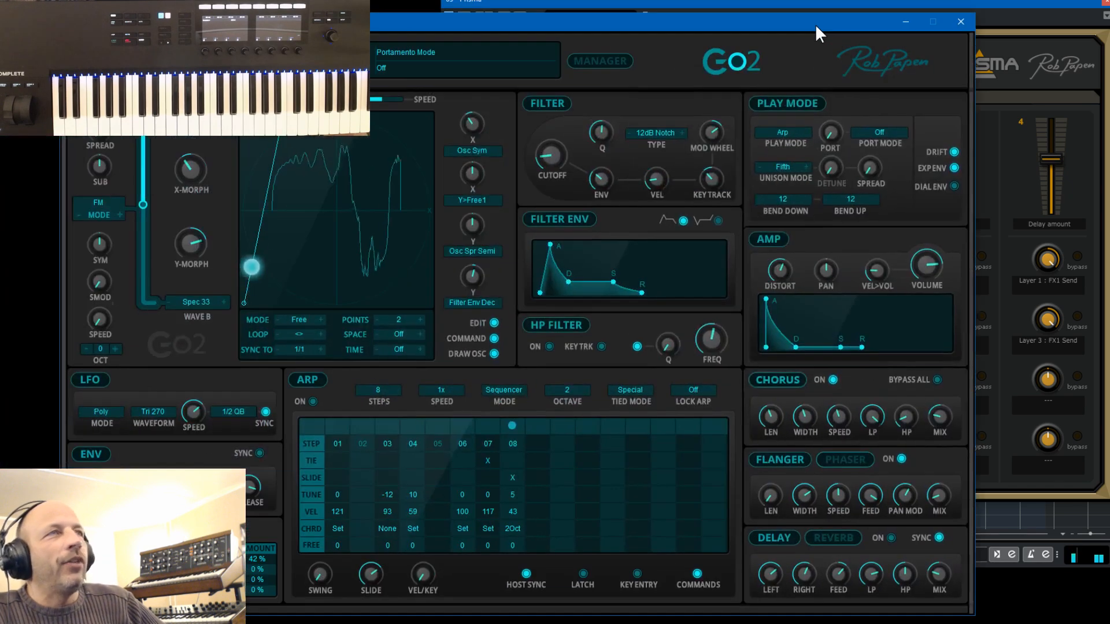
pyautogui.moveTo(815, 23); pyautogui.dragTo(823, 2)
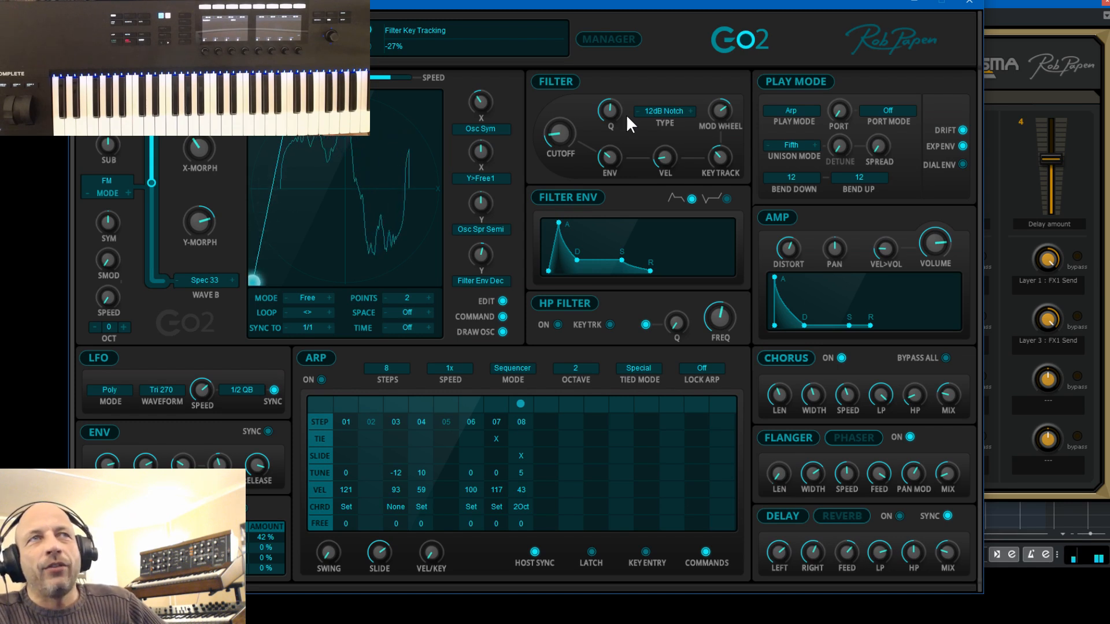
pyautogui.click(663, 106)
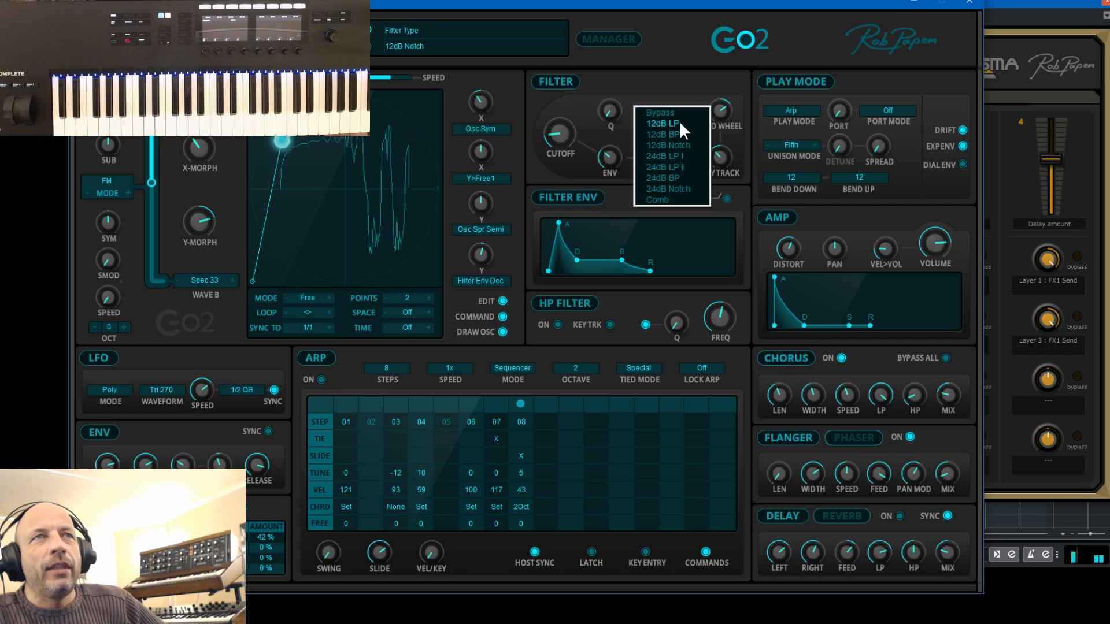
pyautogui.click(679, 121)
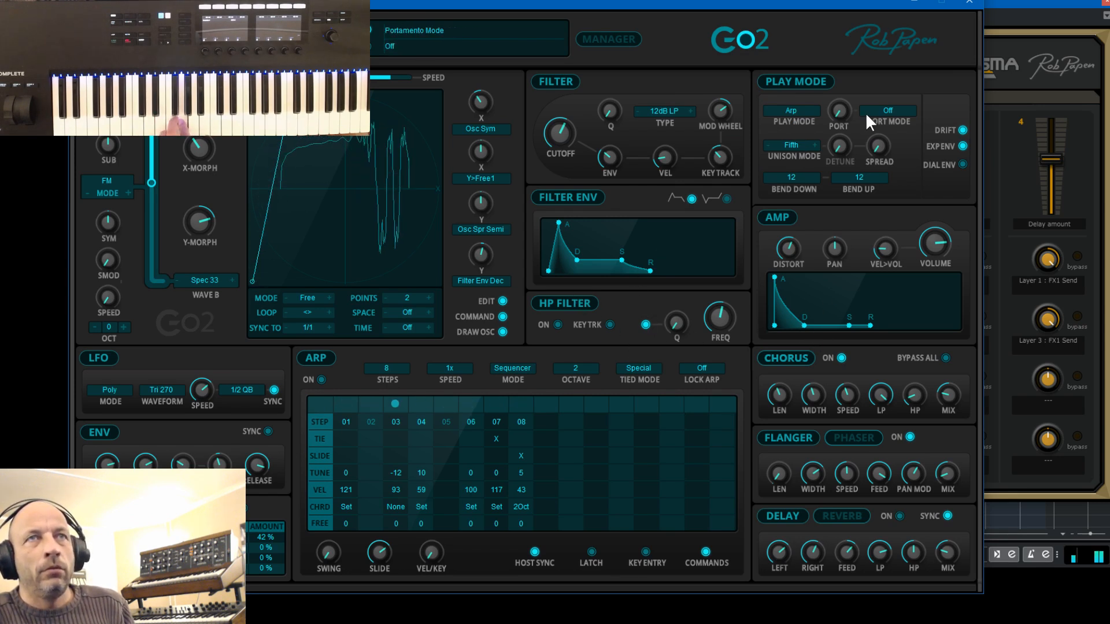
pyautogui.click(969, 2)
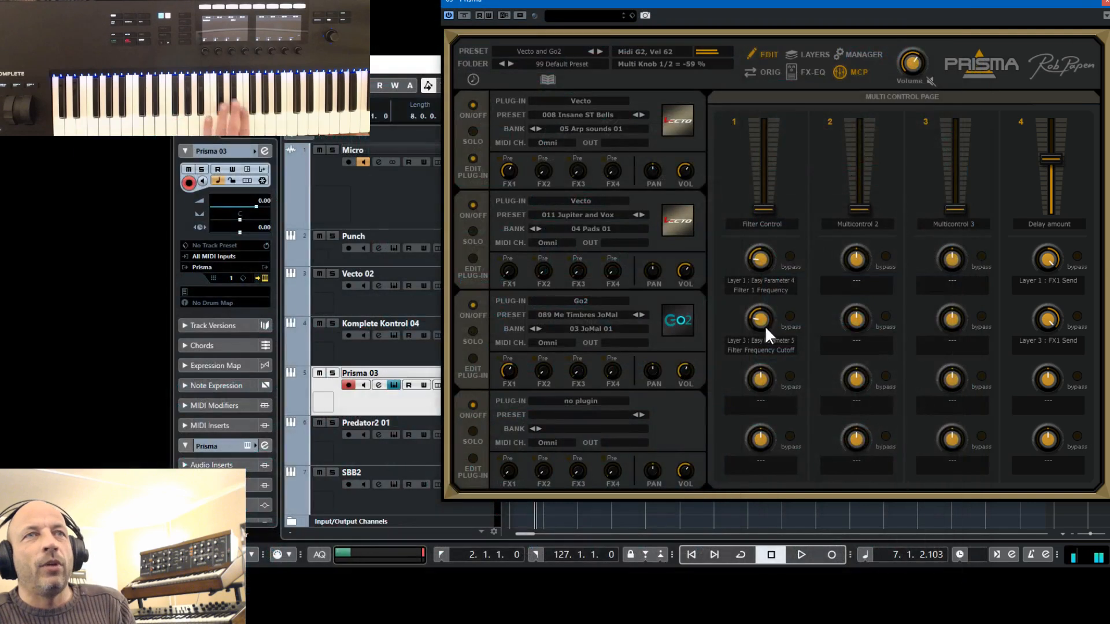
# Sweep the Filter Control slider and back to 0%, reducing the negative amounts of both filter assignments, with Layer 3's cutoff at about -34%.
pyautogui.moveTo(769, 214); pyautogui.dragTo(774, 156)
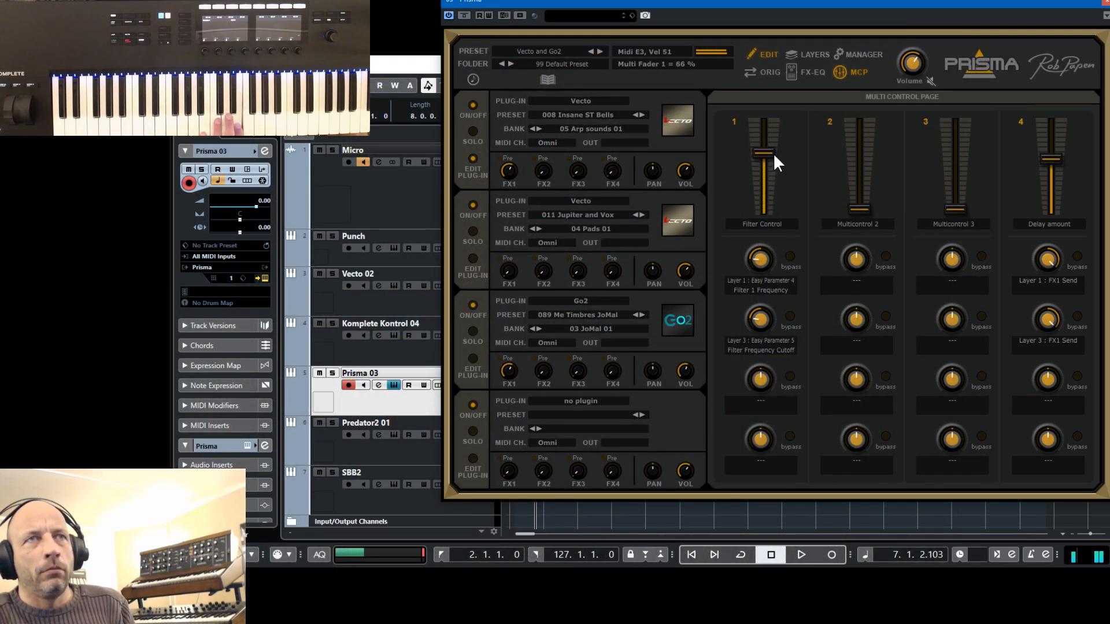
pyautogui.moveTo(777, 194)
pyautogui.mouseDown()
pyautogui.moveTo(776, 217)
pyautogui.moveTo(766, 184)
pyautogui.mouseUp()
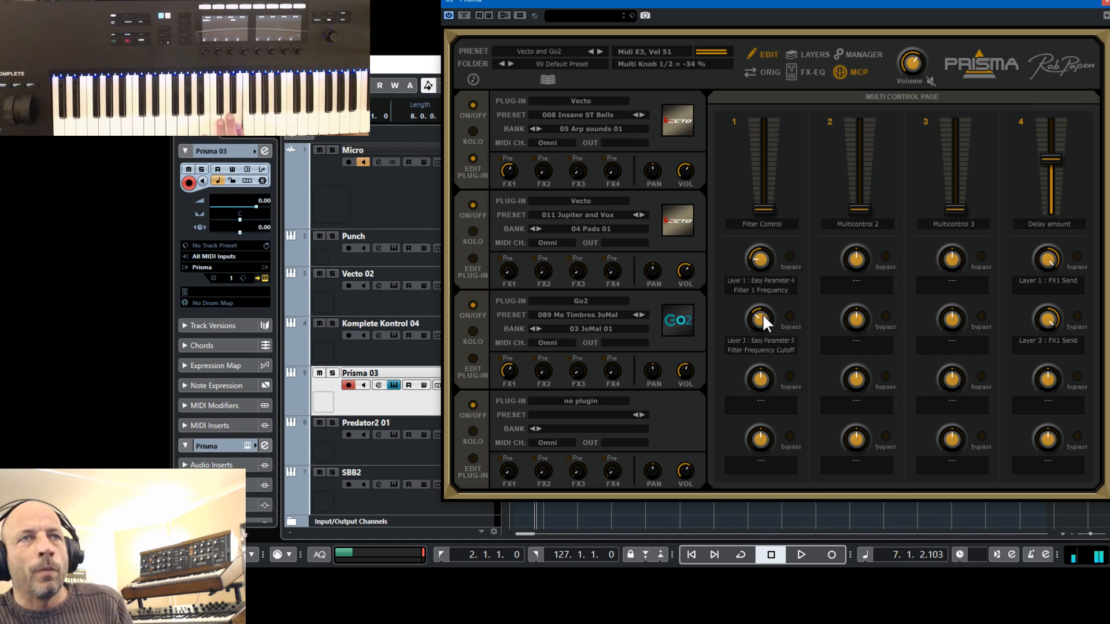
pyautogui.moveTo(756, 256); pyautogui.dragTo(772, 203)
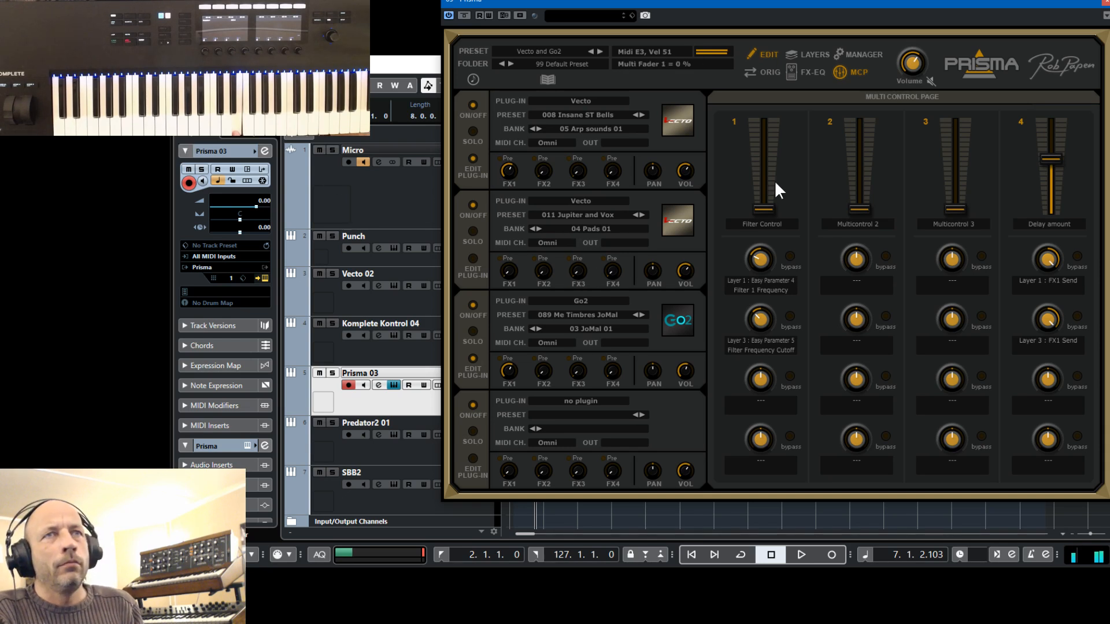
pyautogui.scroll(5, 771, 202)
pyautogui.scroll(-5, 772, 202)
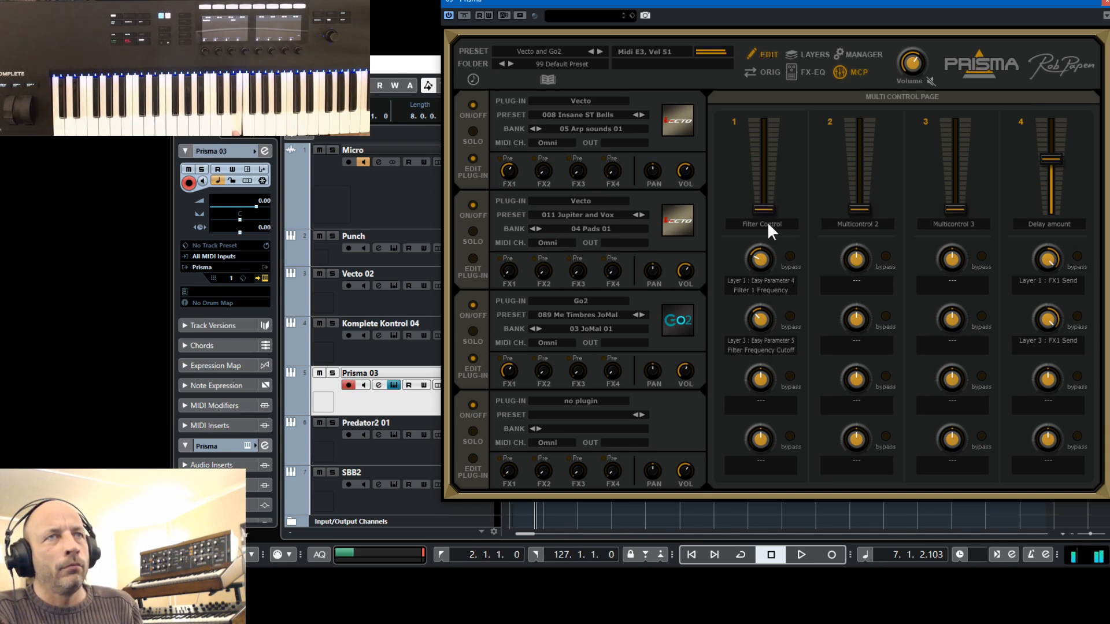
# Place Layer 3's Go2 editor beside the multi-control page and sweep the Filter Control slider to check how the cutoff responds.
pyautogui.click(678, 320)
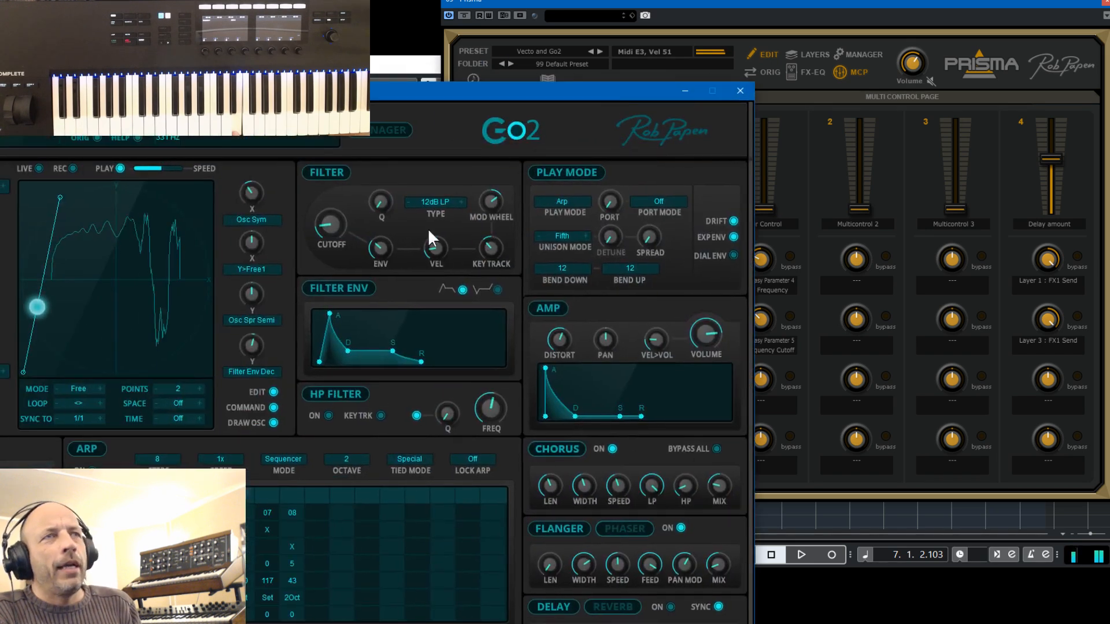
pyautogui.moveTo(590, 89); pyautogui.dragTo(514, 68)
pyautogui.click(761, 191)
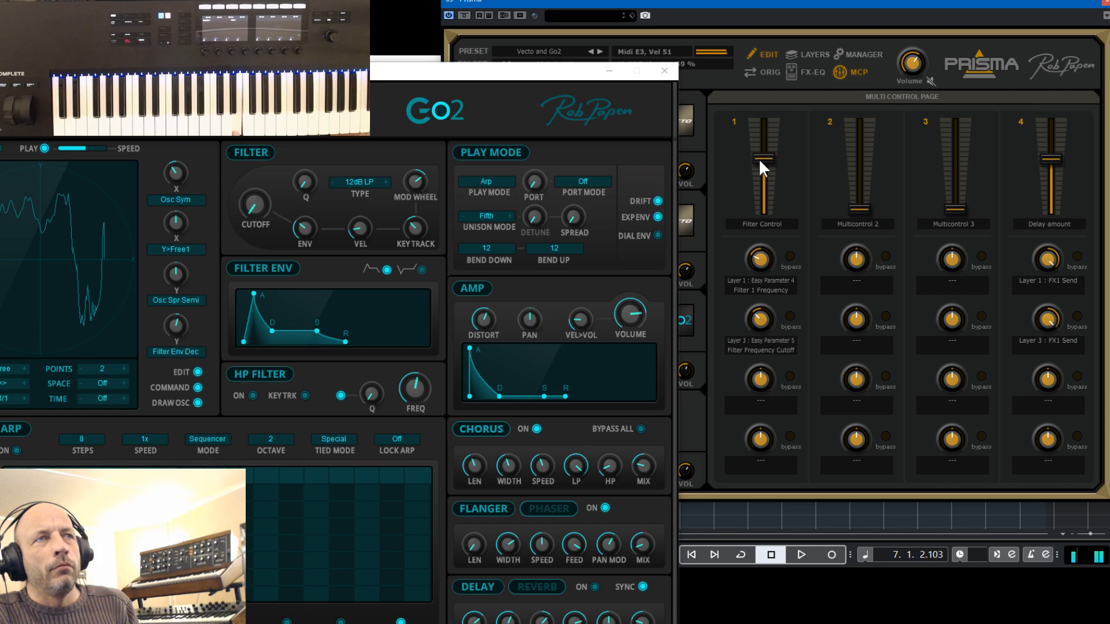
pyautogui.moveTo(758, 158); pyautogui.dragTo(783, 261)
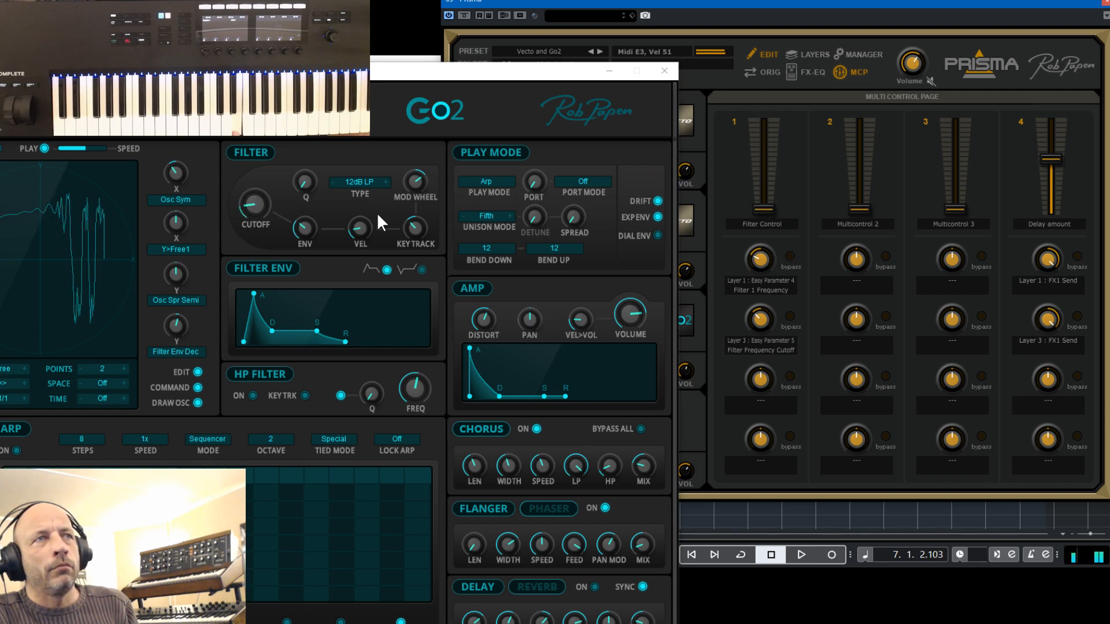
# Fine-tune Go2's filter cutoff against the Filter Control slider, leave the slider slightly raised, and close the Go2 editor.
pyautogui.click(253, 208)
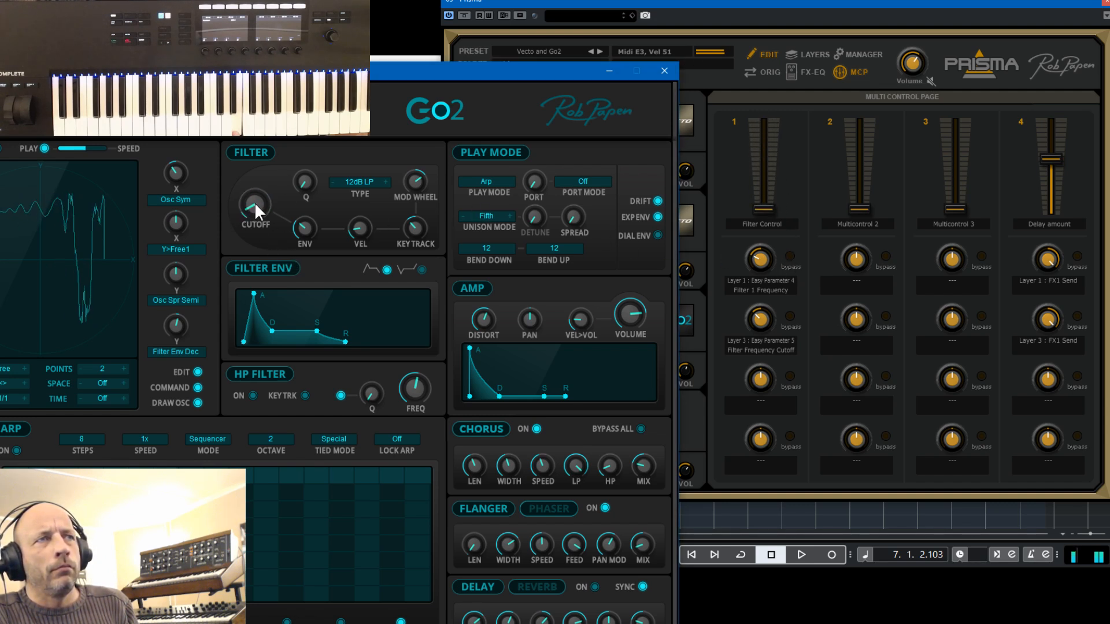
pyautogui.moveTo(767, 206); pyautogui.dragTo(771, 248)
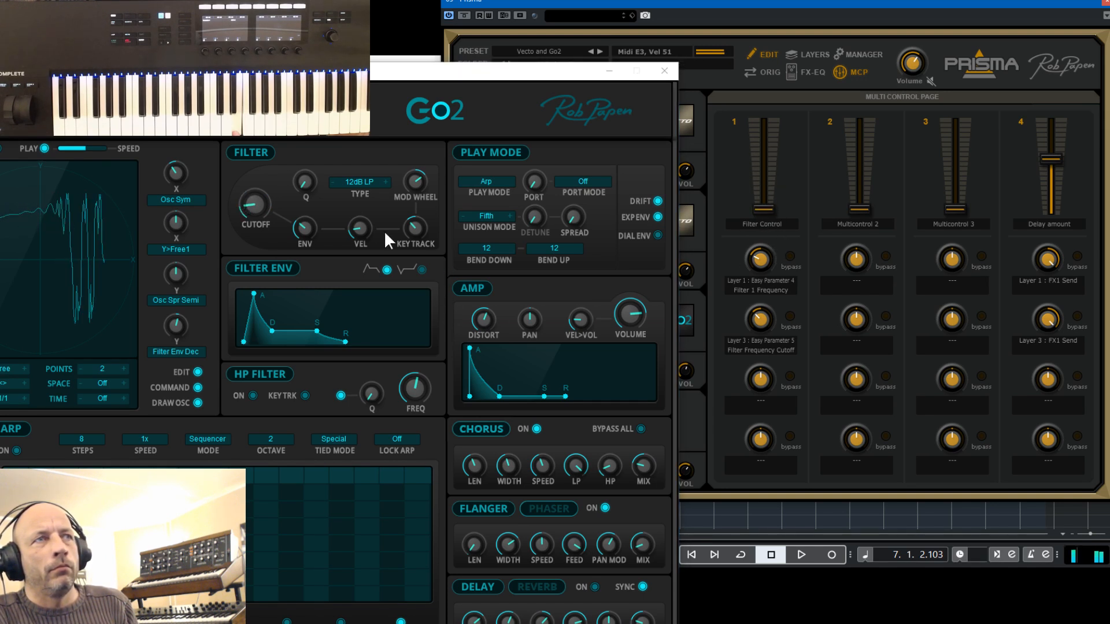
pyautogui.click(259, 199)
pyautogui.click(764, 207)
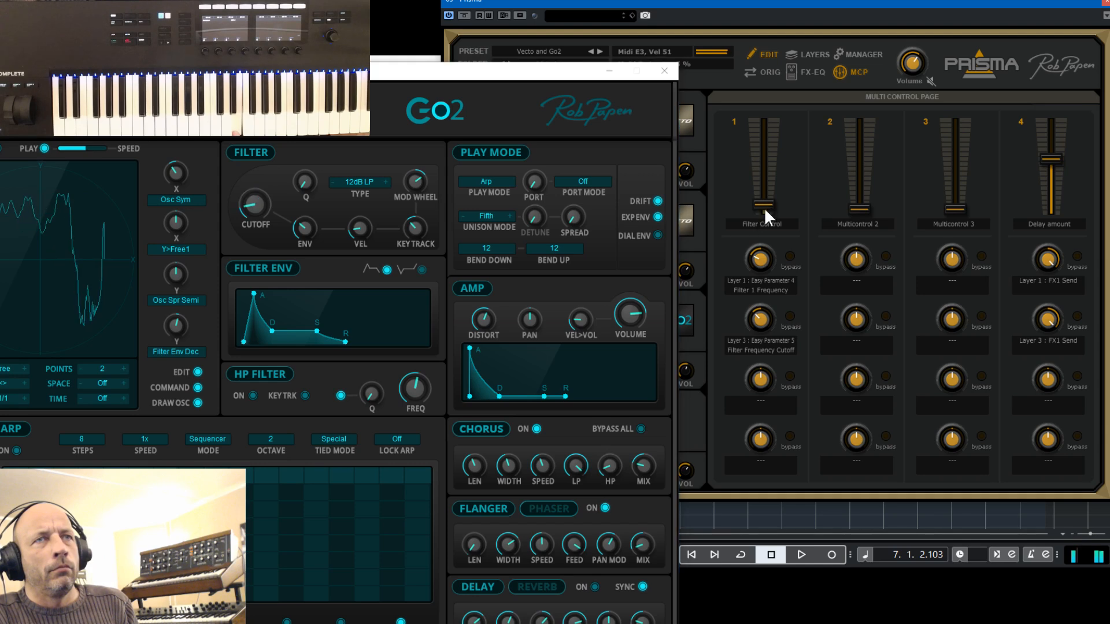
pyautogui.moveTo(764, 207)
pyautogui.mouseDown()
pyautogui.moveTo(767, 172)
pyautogui.moveTo(771, 191)
pyautogui.mouseUp()
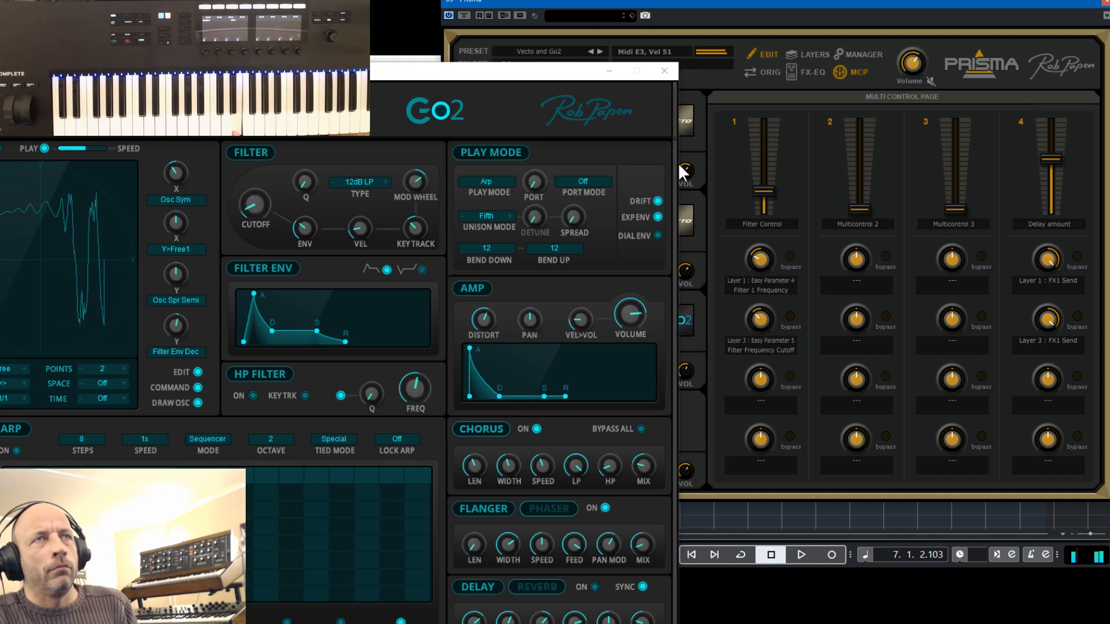
pyautogui.moveTo(573, 68); pyautogui.dragTo(859, 48)
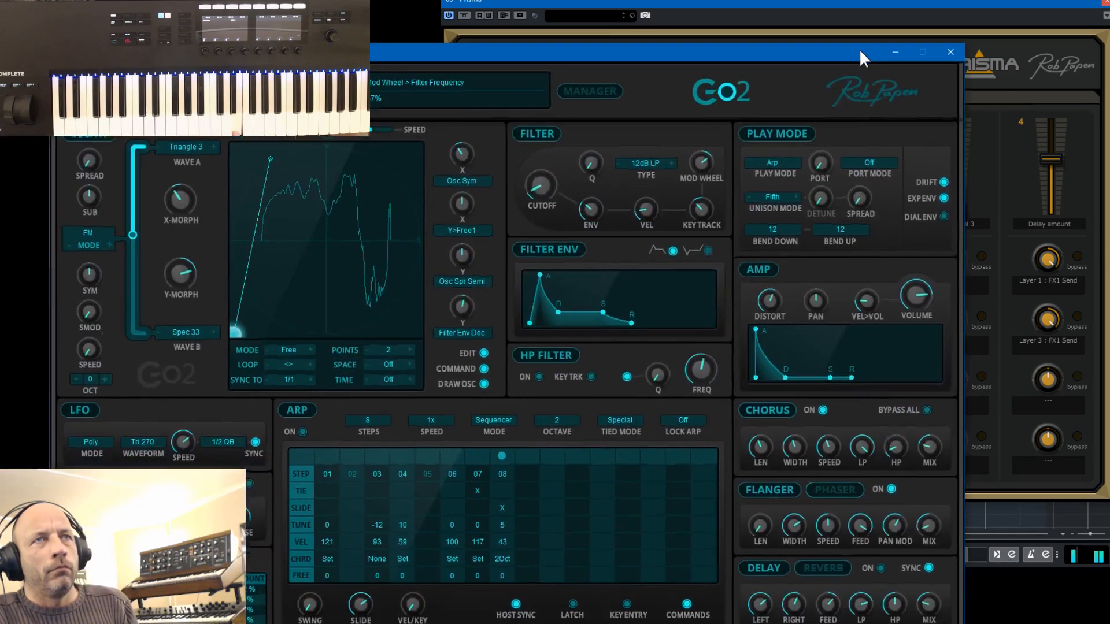
pyautogui.click(949, 53)
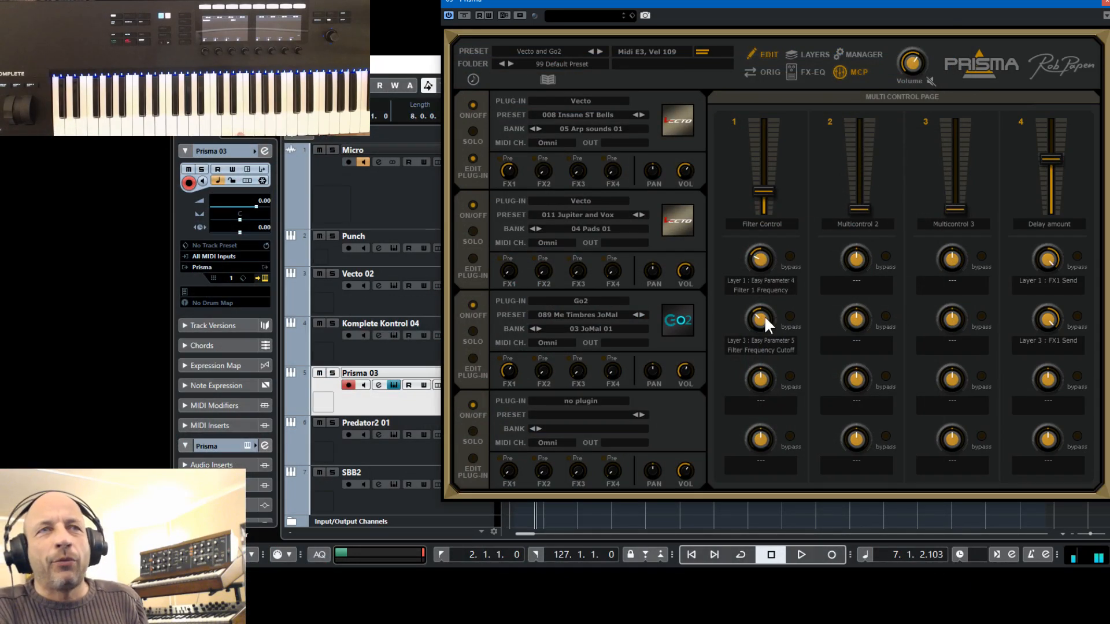
# Lower the Filter Control slider to 0% and raise the Delay amount slider slightly.
pyautogui.moveTo(746, 321)
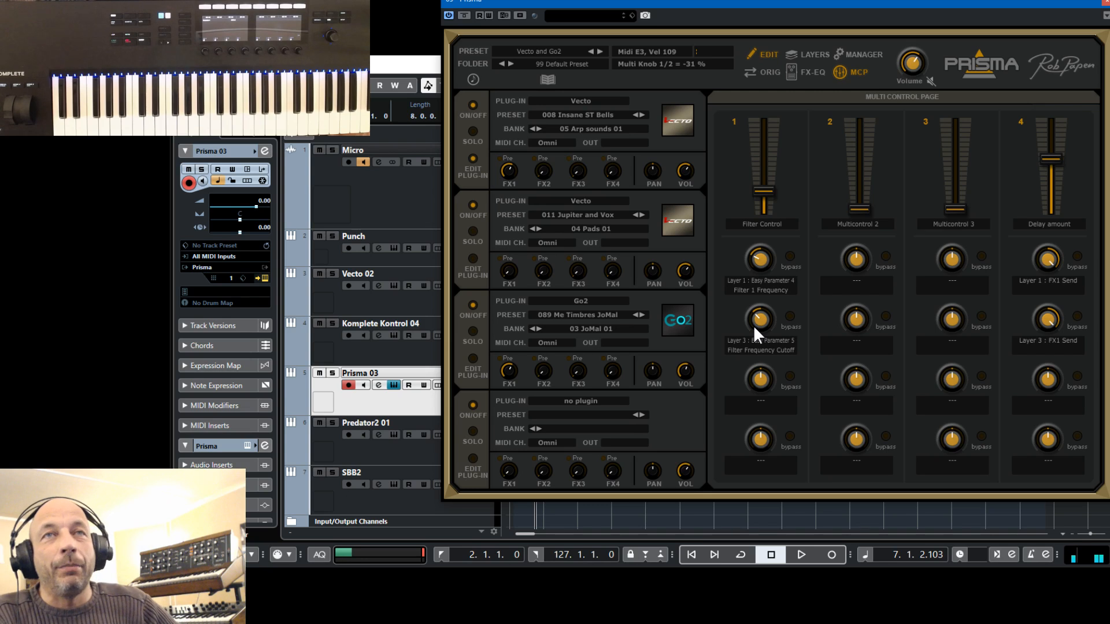
pyautogui.moveTo(674, 359)
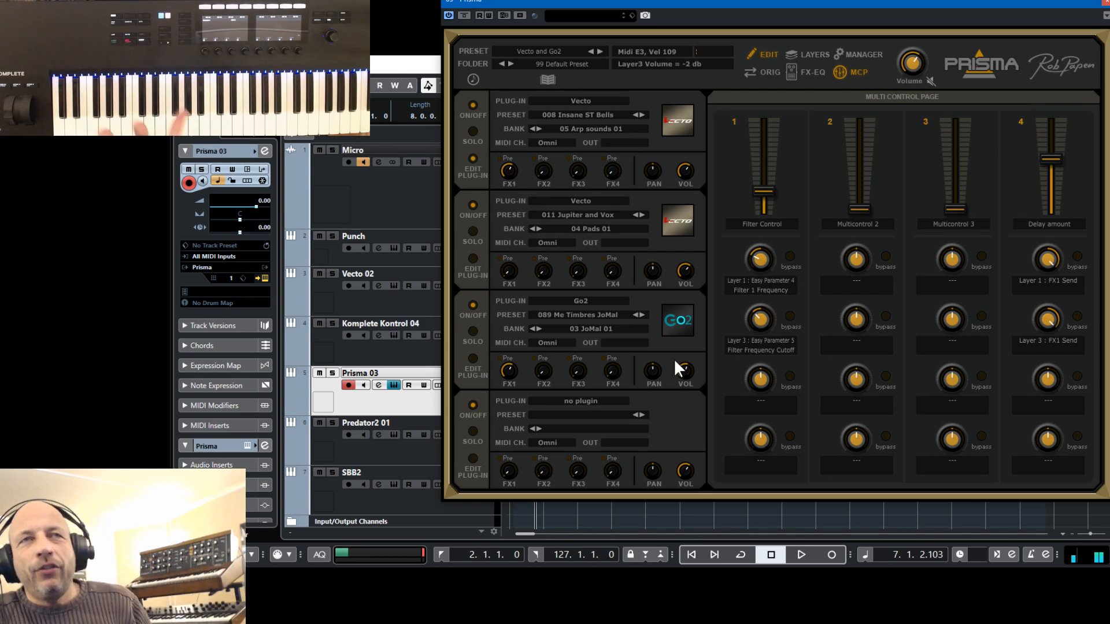
pyautogui.moveTo(857, 142)
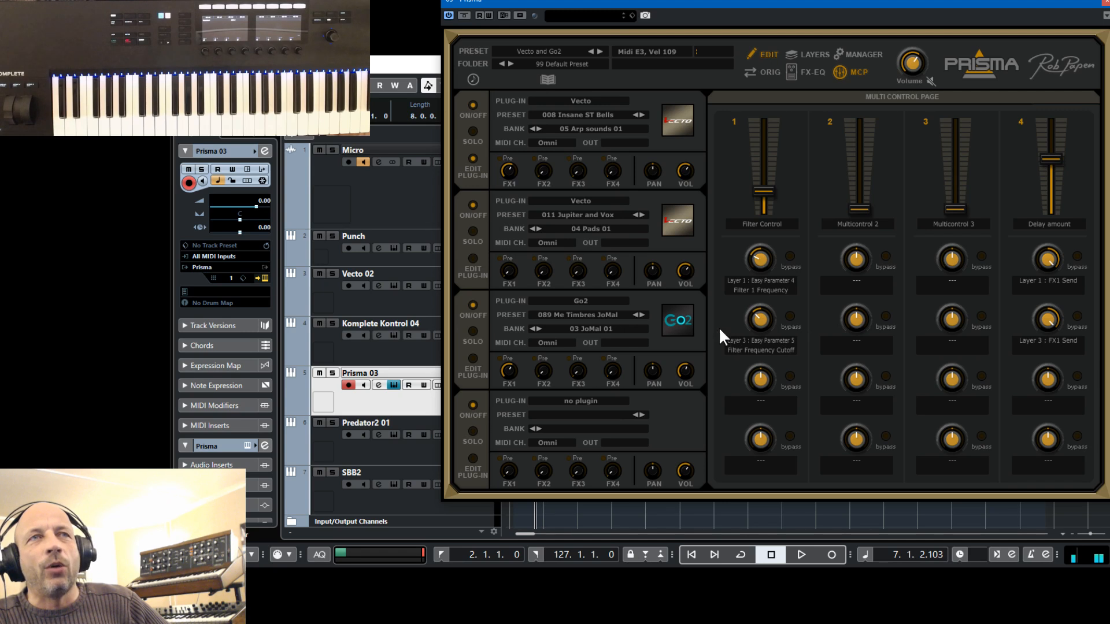
pyautogui.moveTo(766, 205)
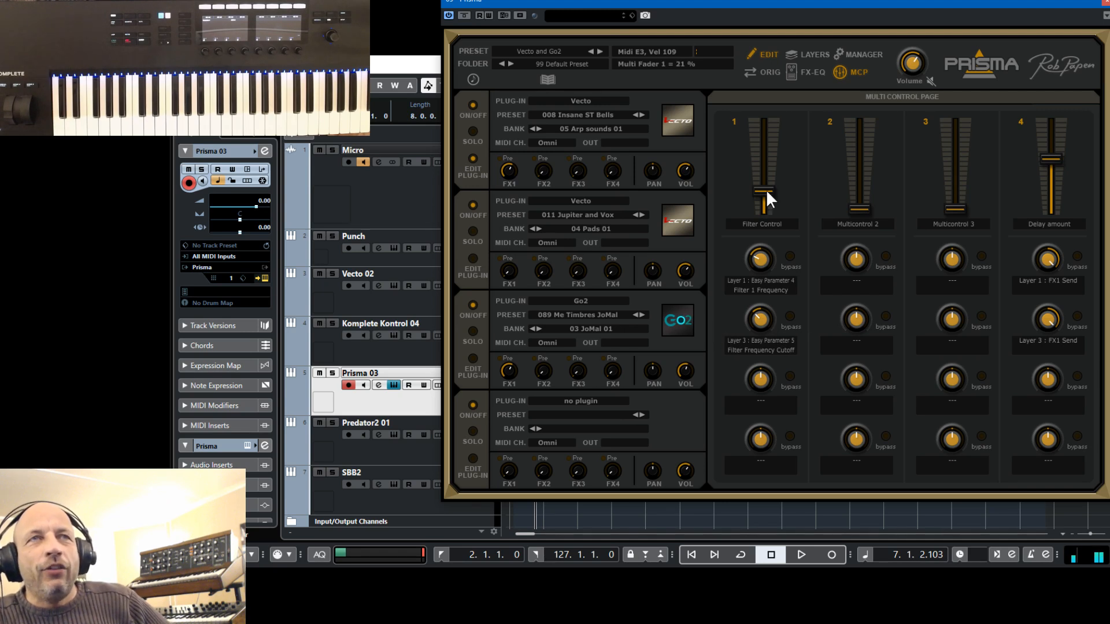
pyautogui.moveTo(765, 191); pyautogui.dragTo(780, 220)
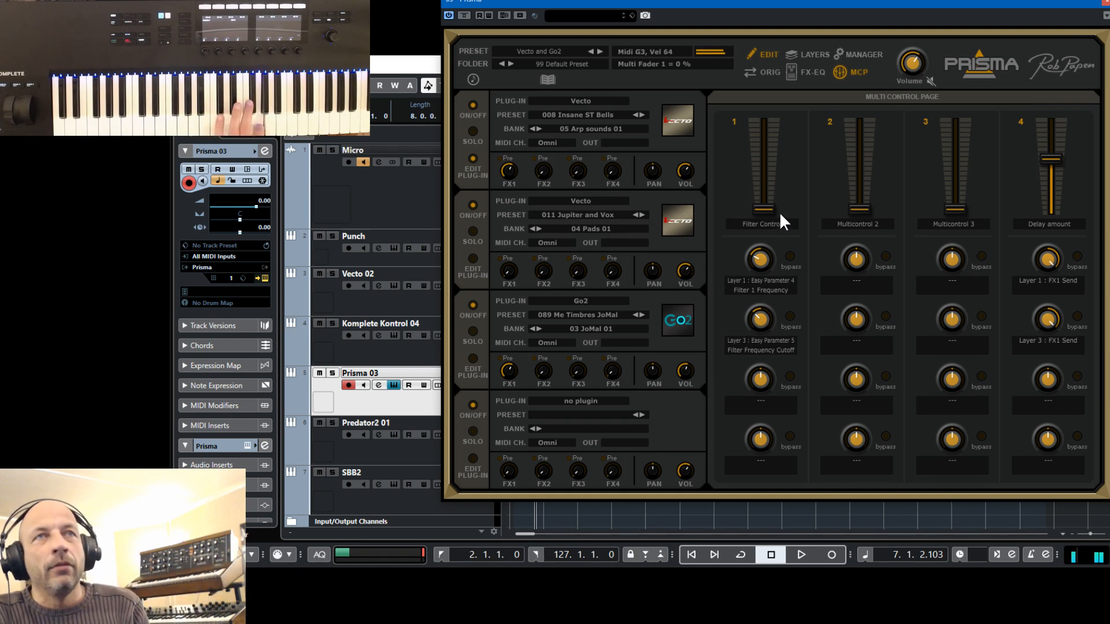
pyautogui.moveTo(780, 211); pyautogui.dragTo(800, 254)
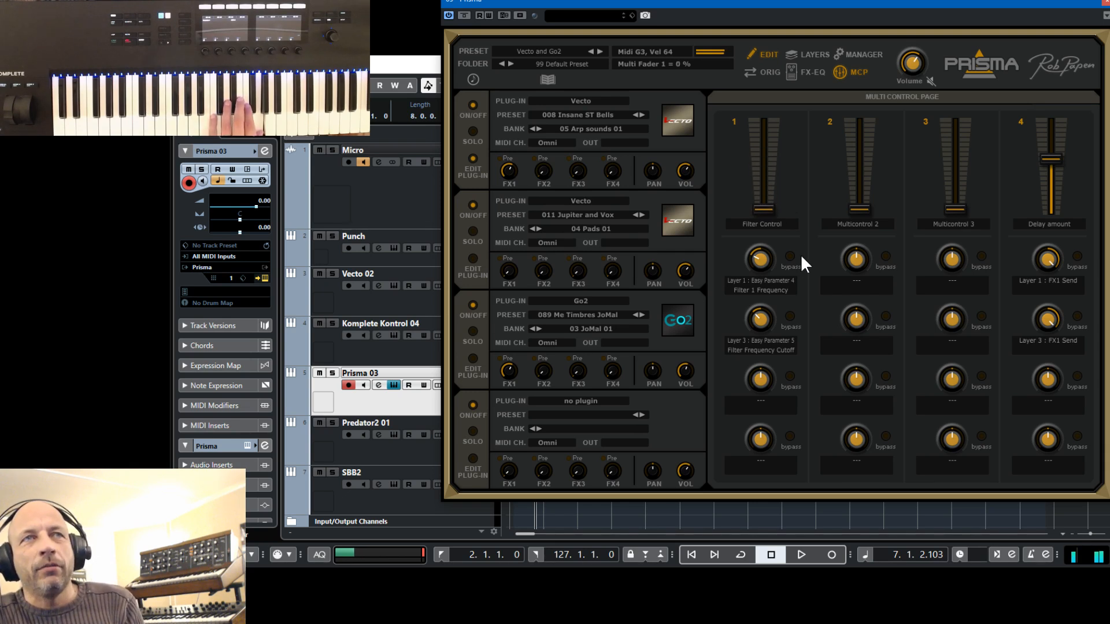
pyautogui.click(1045, 160)
pyautogui.moveTo(1052, 160)
pyautogui.mouseDown()
pyautogui.moveTo(1058, 226)
pyautogui.moveTo(1059, 152)
pyautogui.mouseUp()
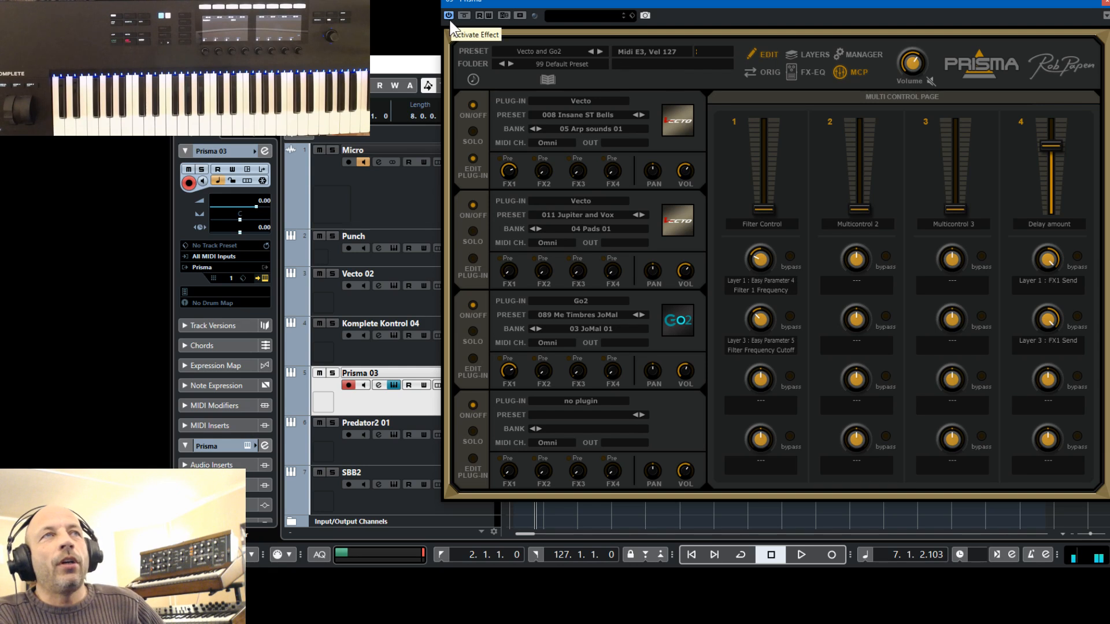
# Return the project to the start, move the Prisma window off the timeline, and delete the recorded part on the Prisma 03 track.
pyautogui.press('Home')
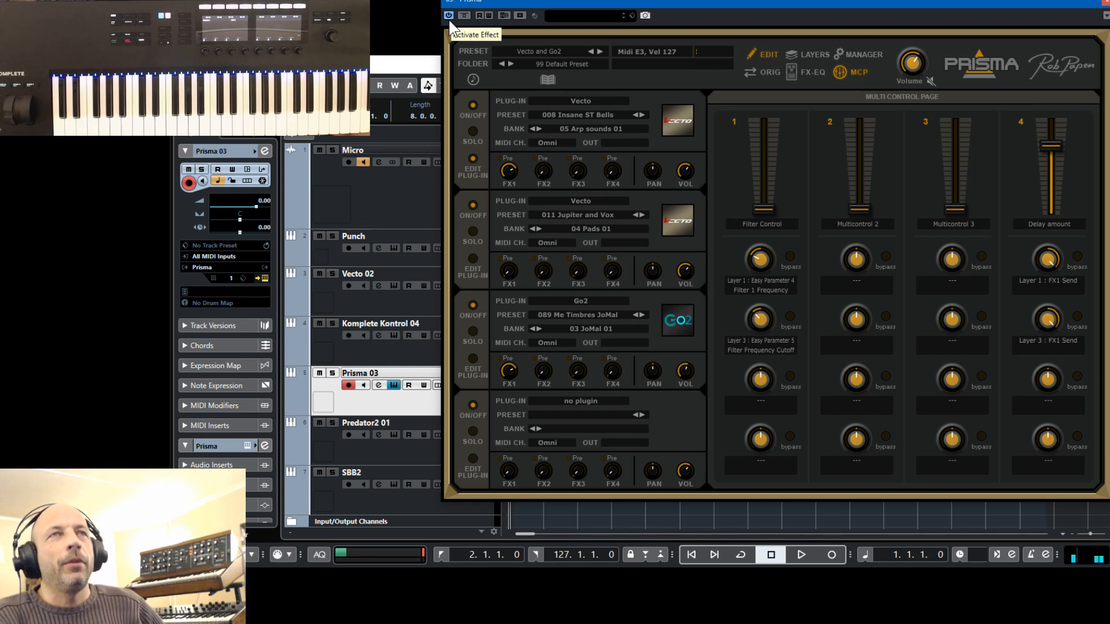
pyautogui.moveTo(851, 4); pyautogui.dragTo(752, 482)
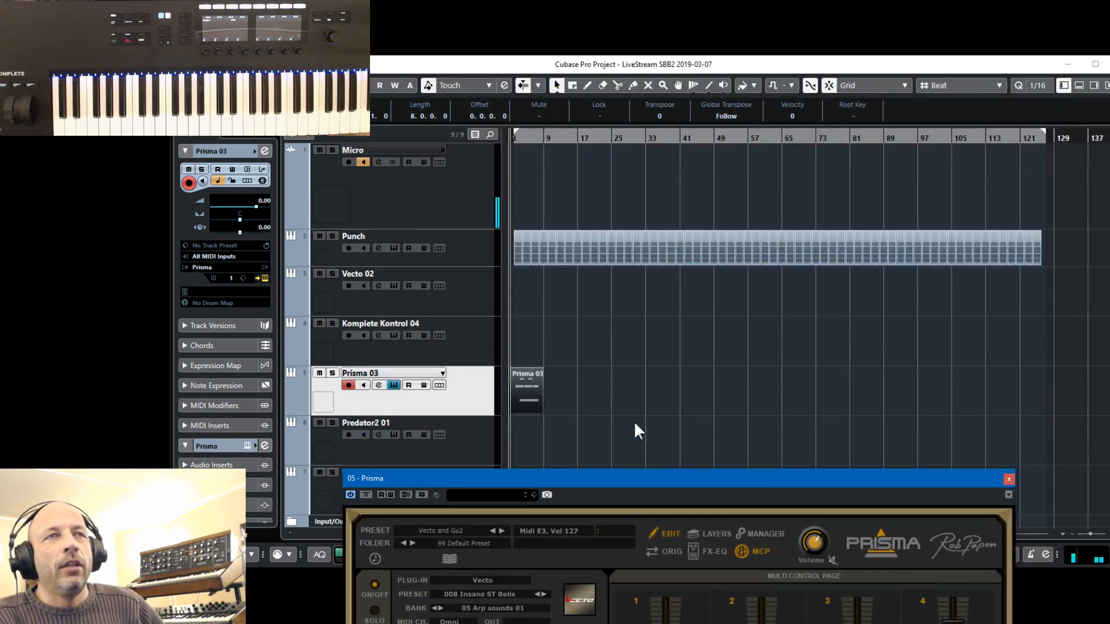
pyautogui.click(553, 393)
pyautogui.click(536, 388)
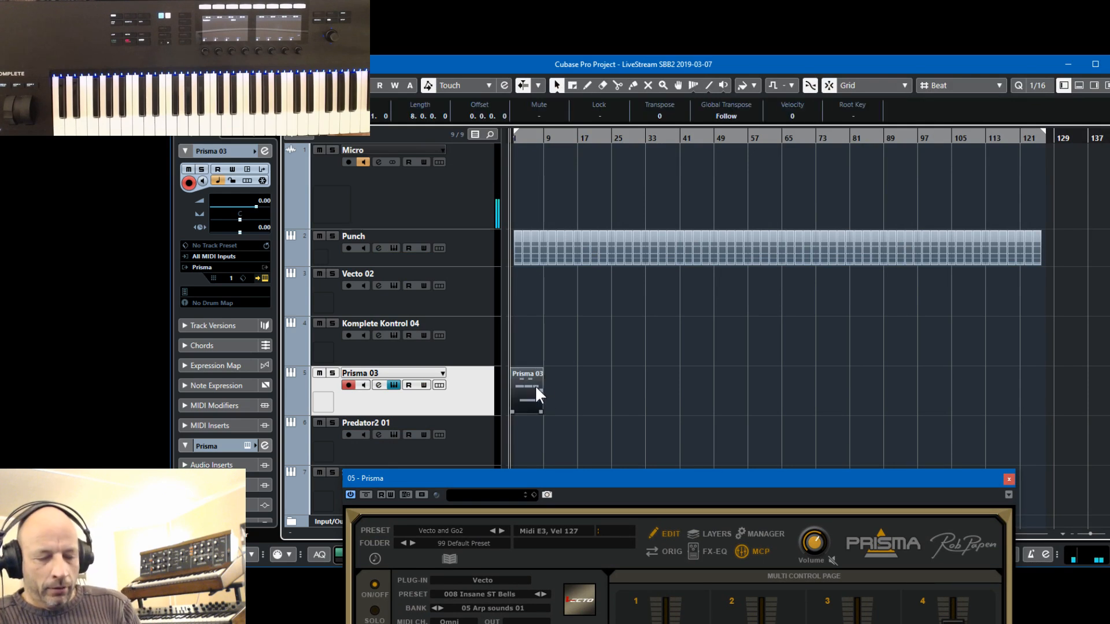
pyautogui.press('Delete')
# Move the Prisma window back up and enable both automation reading and writing for it.
pyautogui.moveTo(744, 484); pyautogui.dragTo(842, 39)
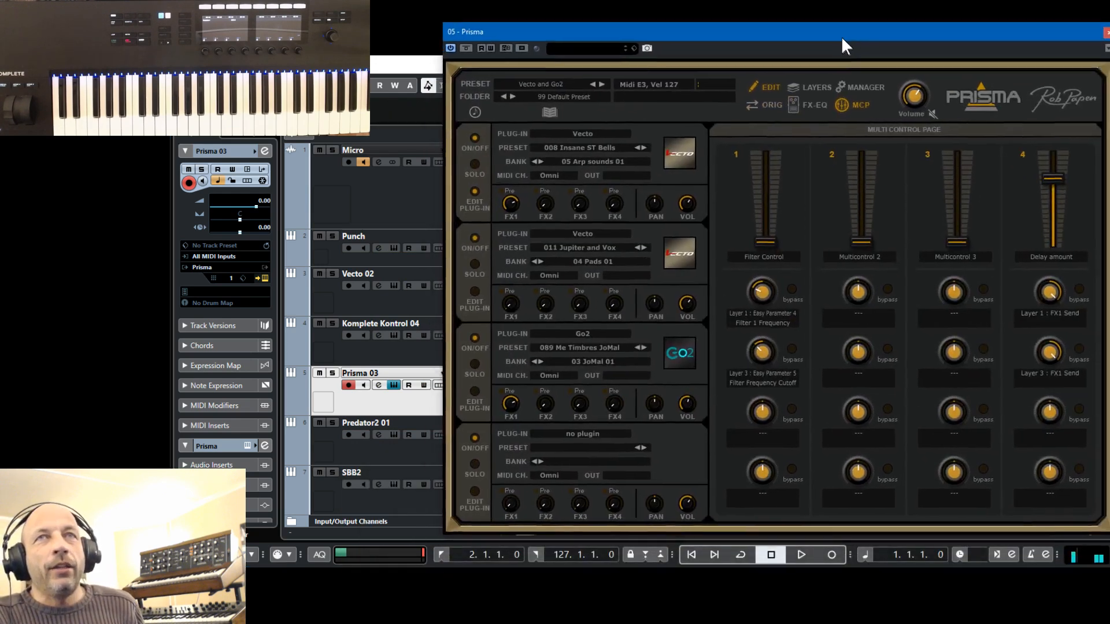
pyautogui.click(481, 48)
pyautogui.click(489, 47)
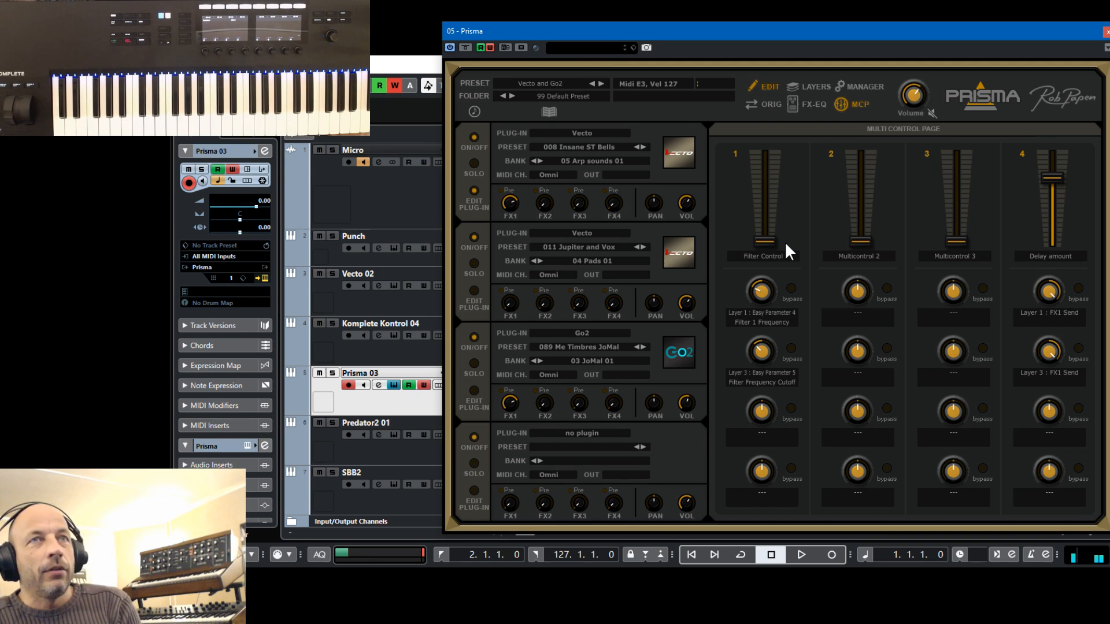
# Record a new Prisma 03 part from the start while sweeping the Filter Control slider, and stop the recording.
pyautogui.press('KP_Multiply')
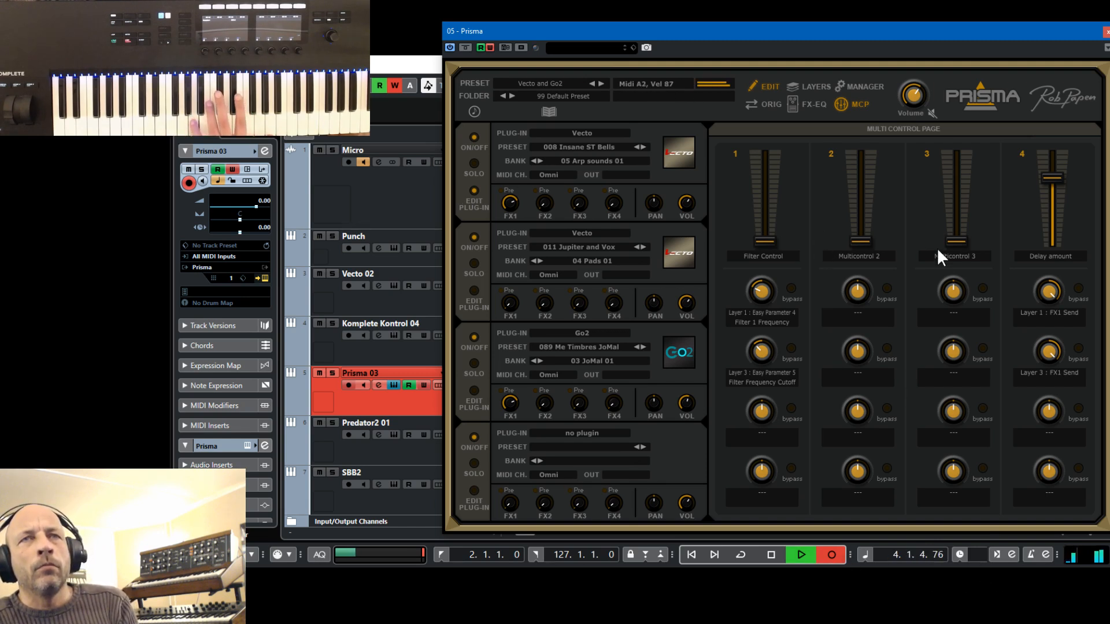
pyautogui.click(771, 245)
pyautogui.moveTo(769, 241); pyautogui.dragTo(777, 275)
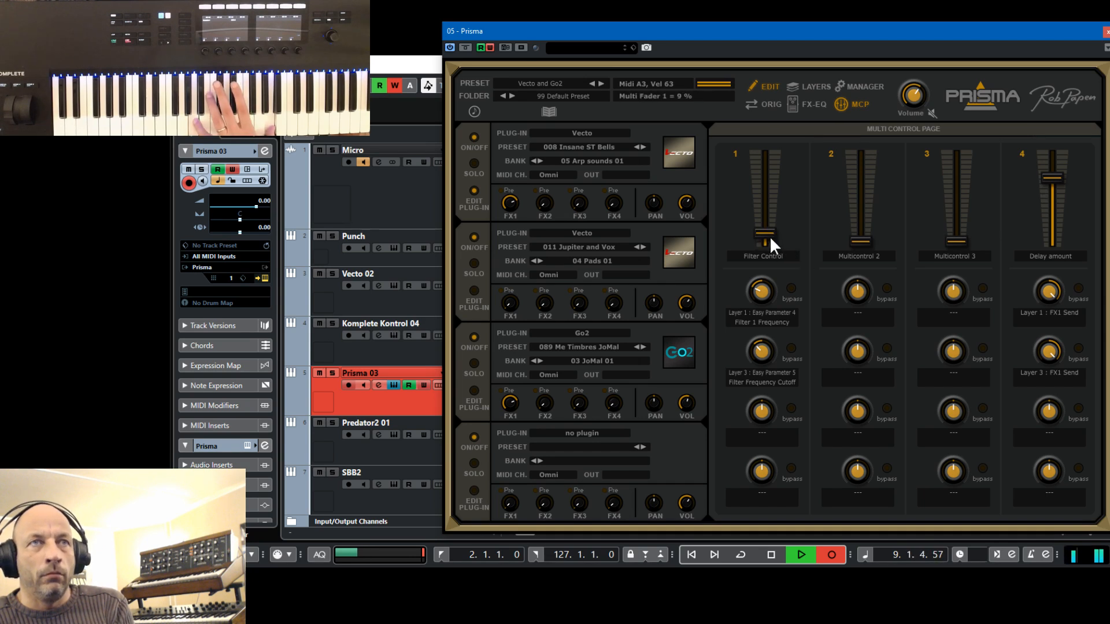
pyautogui.moveTo(769, 236)
pyautogui.mouseDown()
pyautogui.moveTo(772, 203)
pyautogui.moveTo(769, 237)
pyautogui.mouseUp()
pyautogui.click(776, 557)
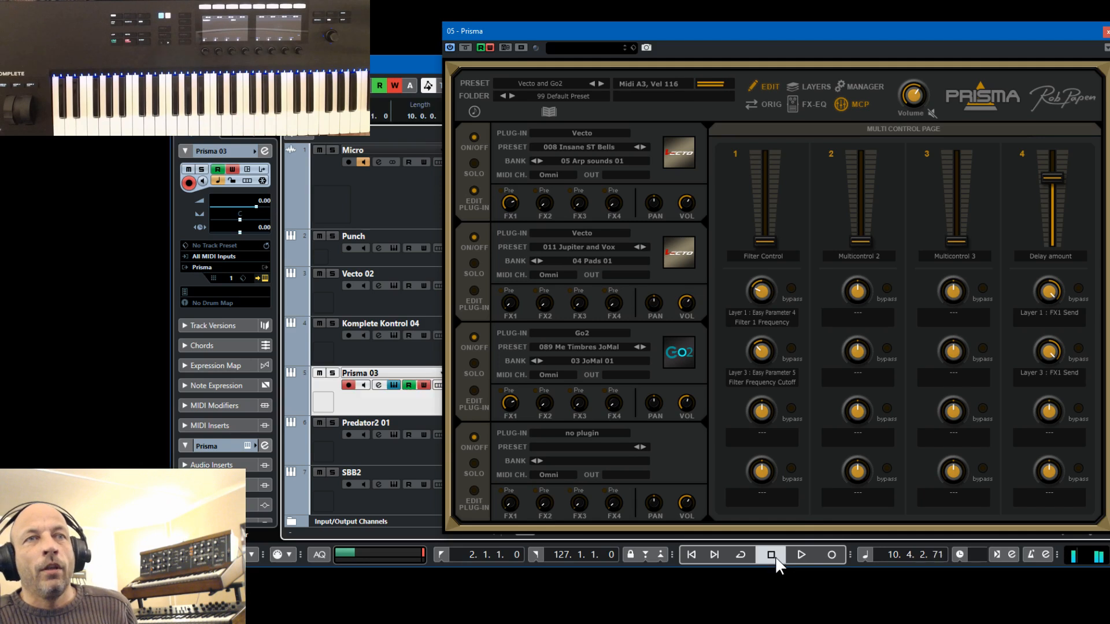
pyautogui.click(776, 558)
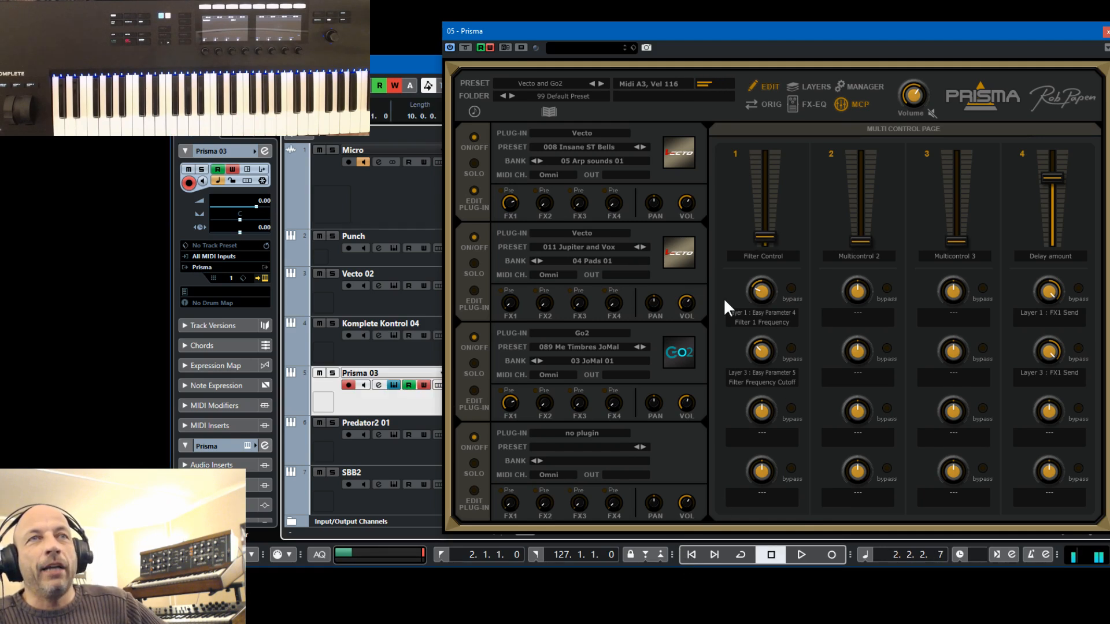
# Turn off automation writing for Prisma and play the recorded part back from the project start.
pyautogui.click(764, 239)
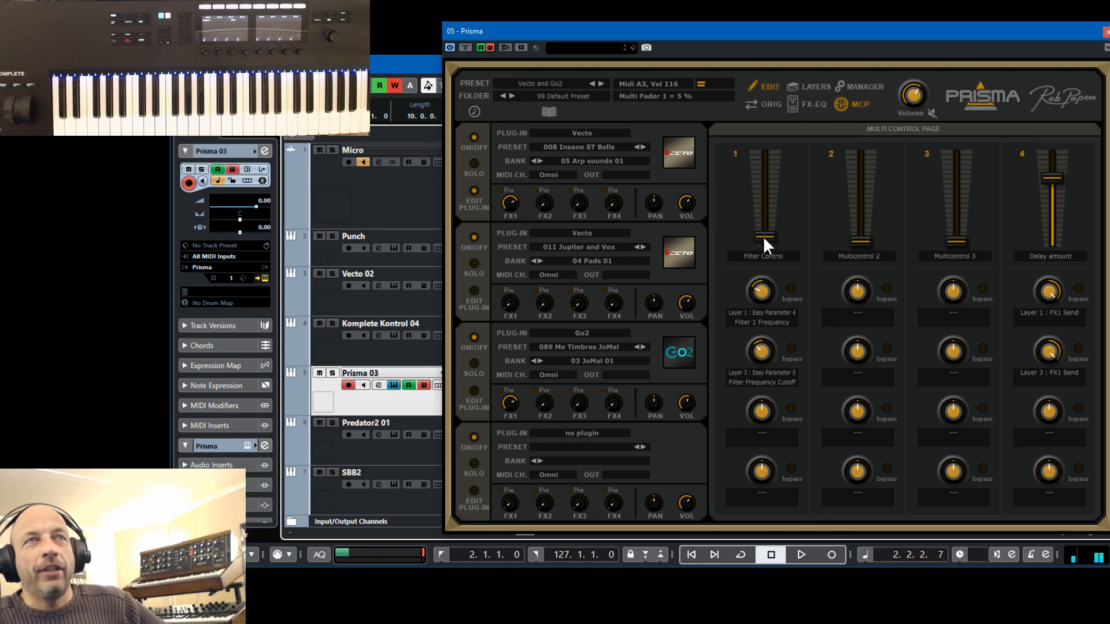
pyautogui.click(491, 48)
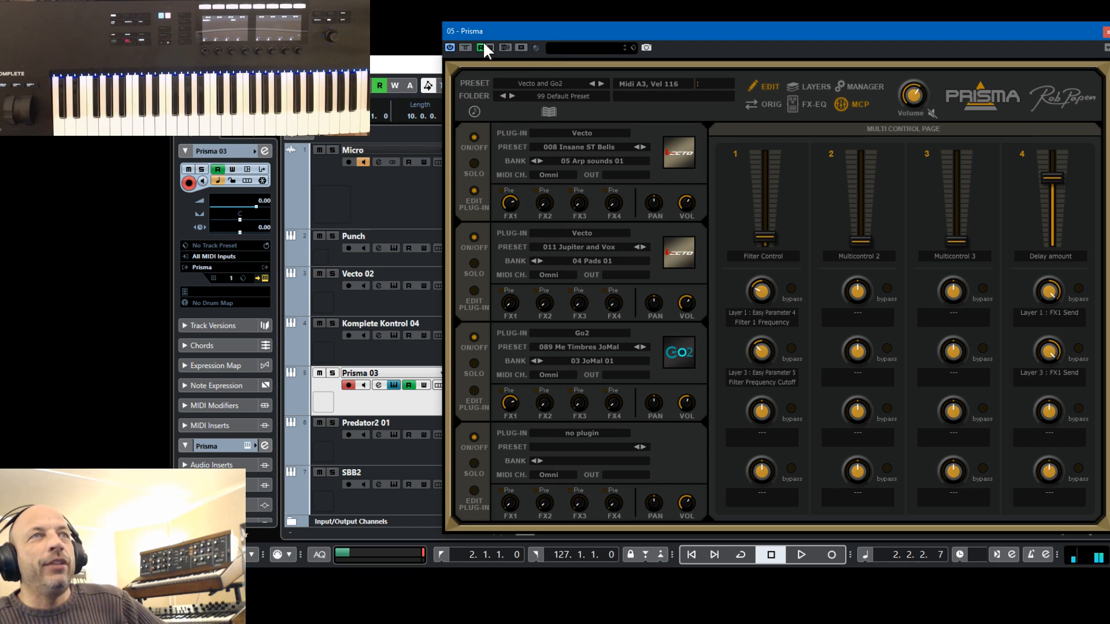
pyautogui.click(691, 555)
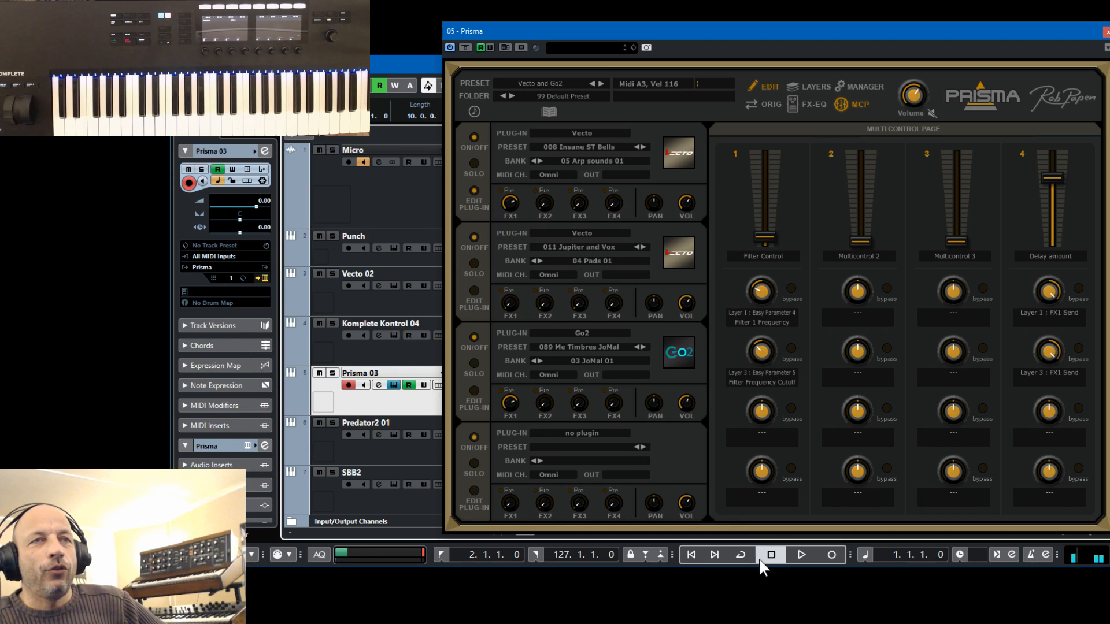
pyautogui.click(801, 555)
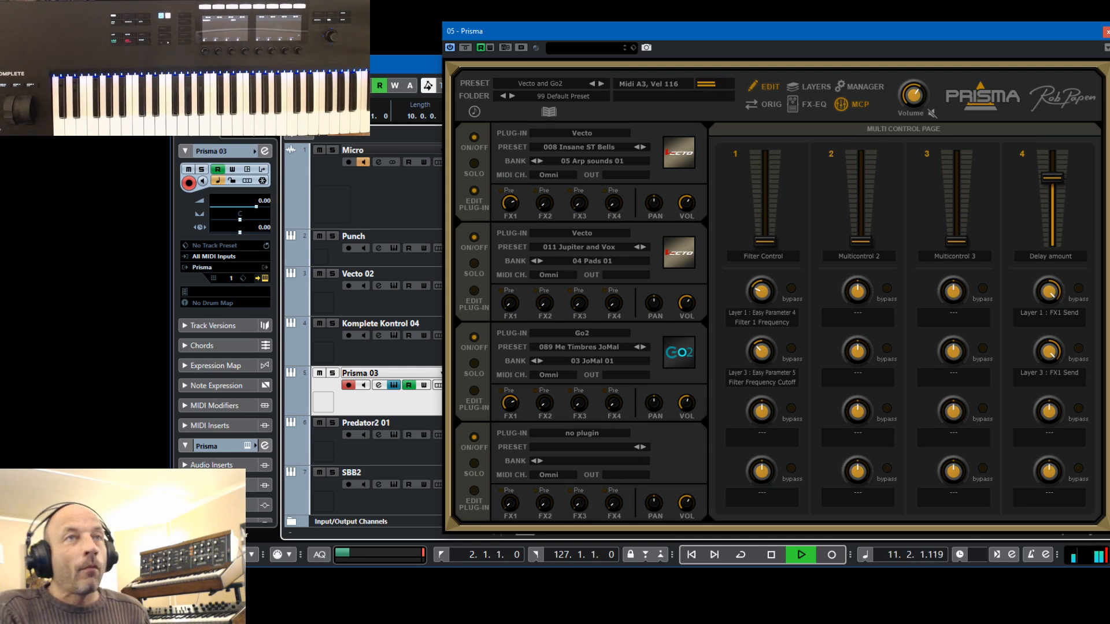
pyautogui.press('space')
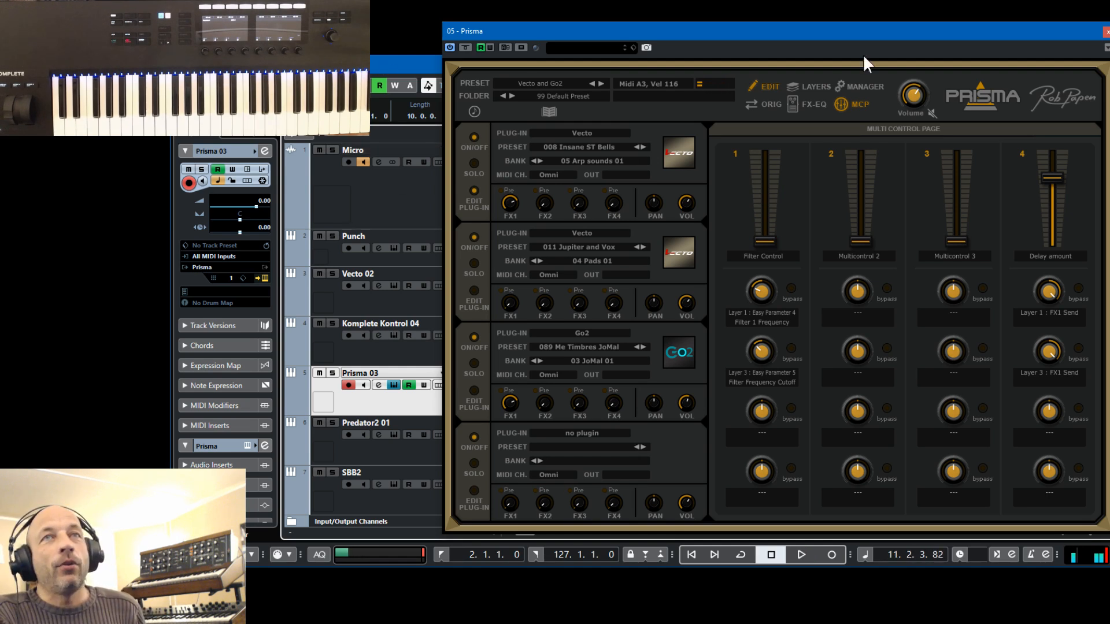
# Close the Prisma editor and show the used automation of the Prisma 03 track.
pyautogui.click(1105, 32)
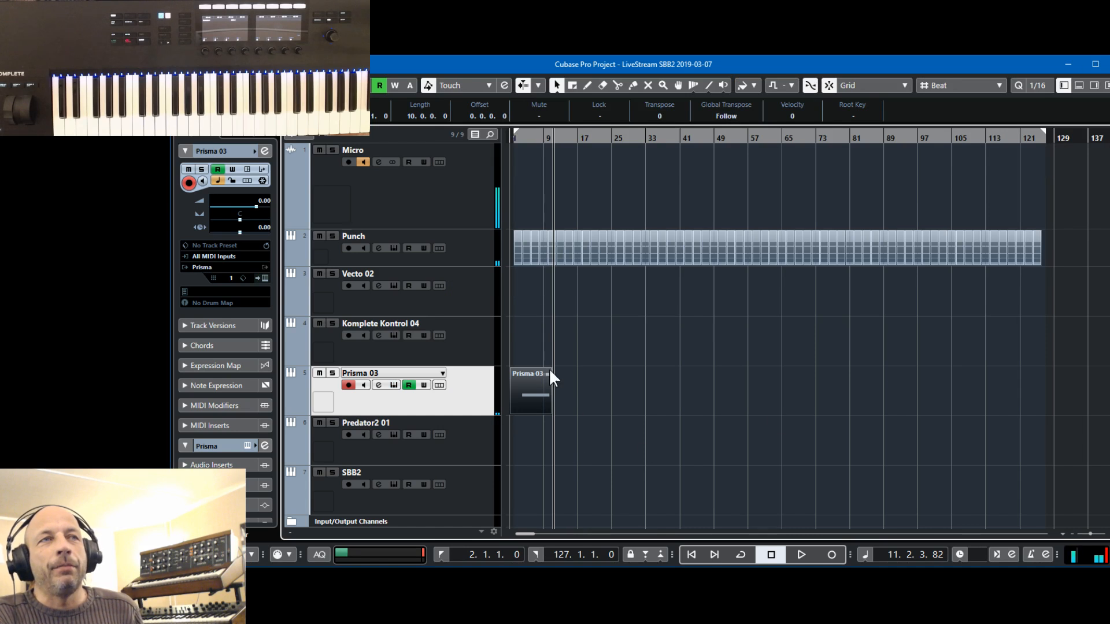
pyautogui.rightClick(457, 397)
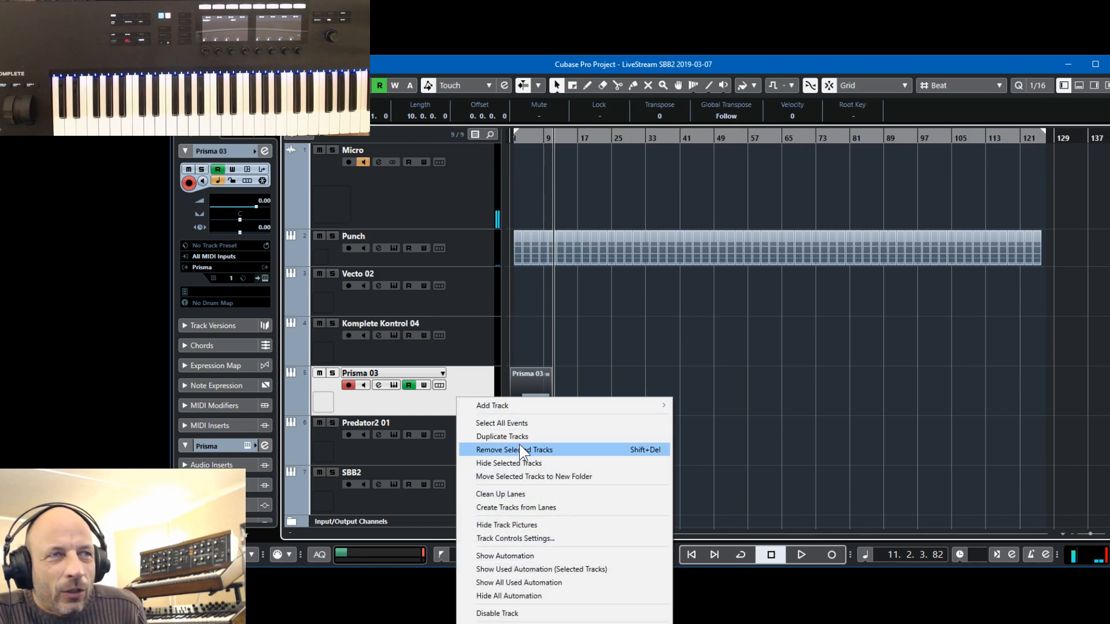
pyautogui.click(556, 565)
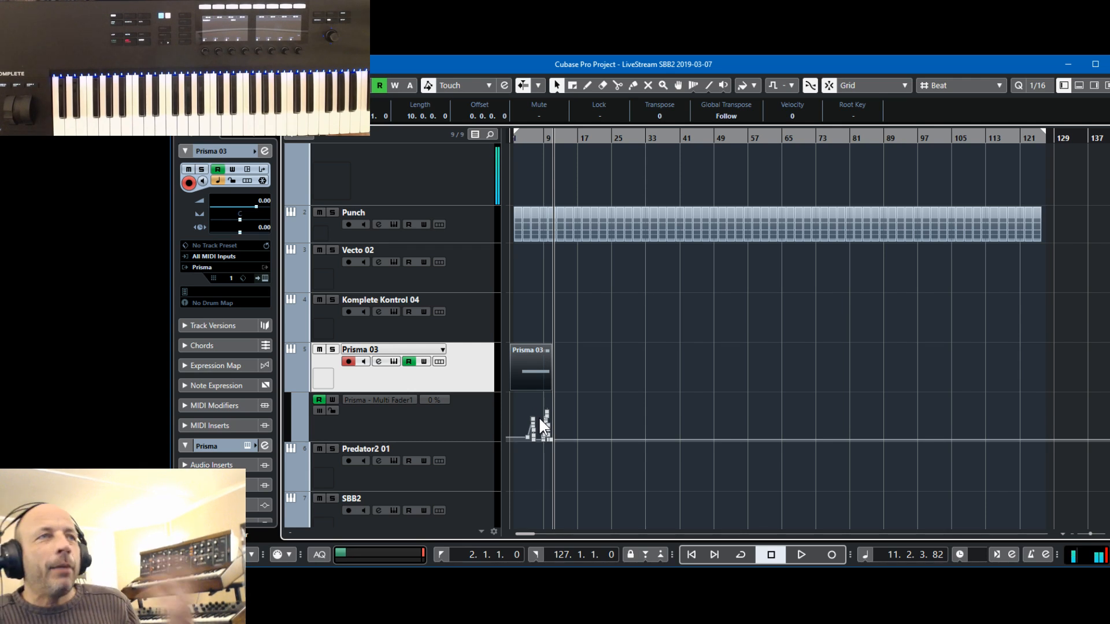
# Reopen the Prisma editor and examine its credits page with the MIDI controller blocking and plug-in scan options.
pyautogui.click(265, 278)
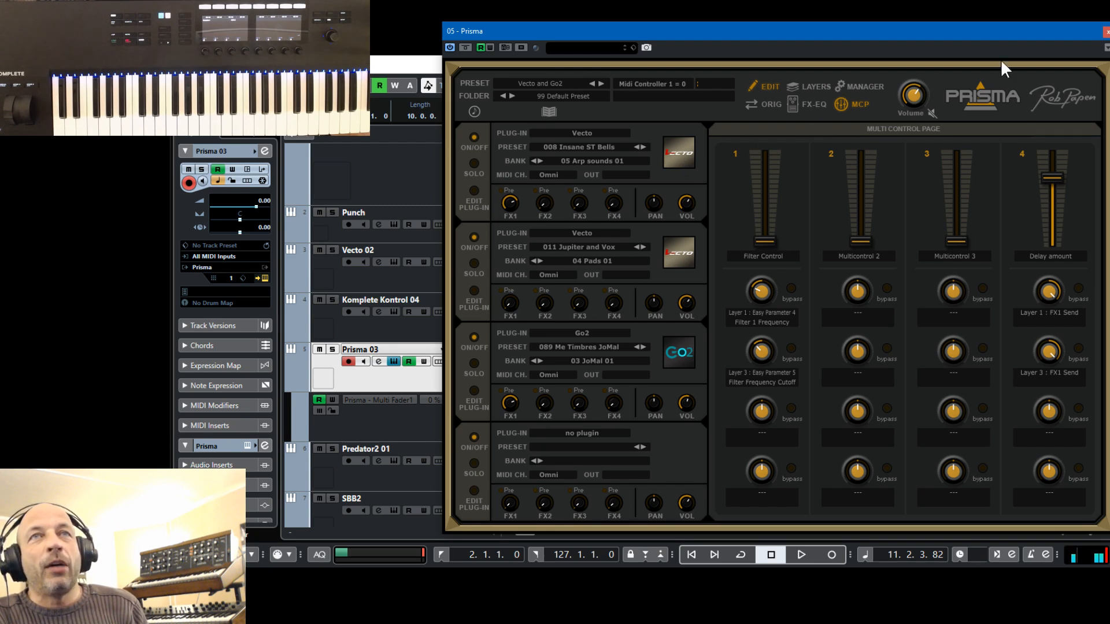
pyautogui.click(982, 100)
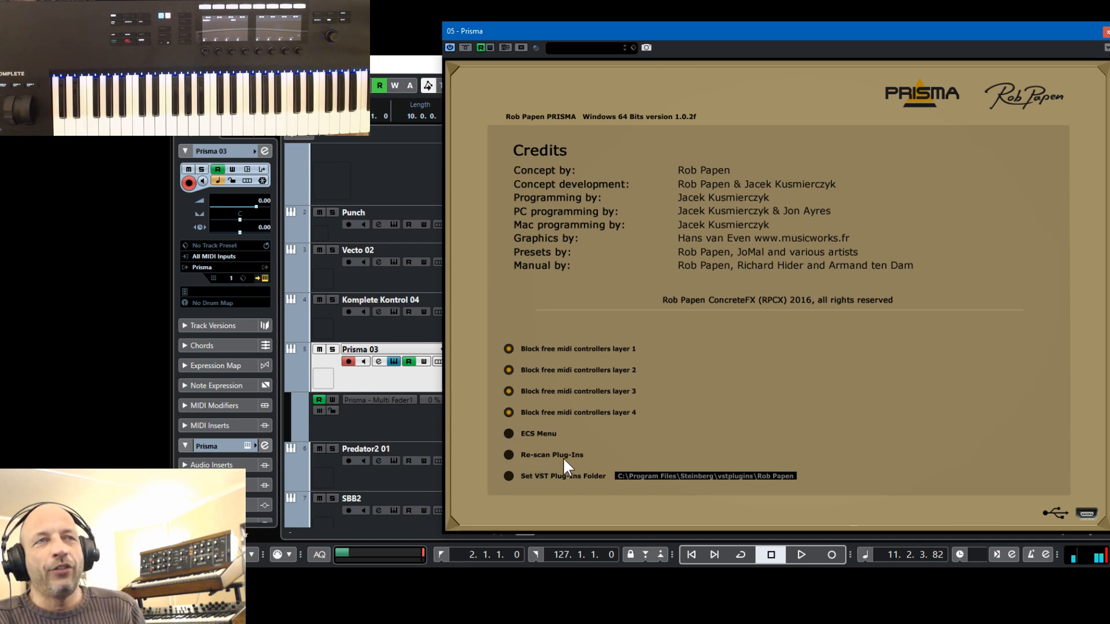
pyautogui.click(919, 94)
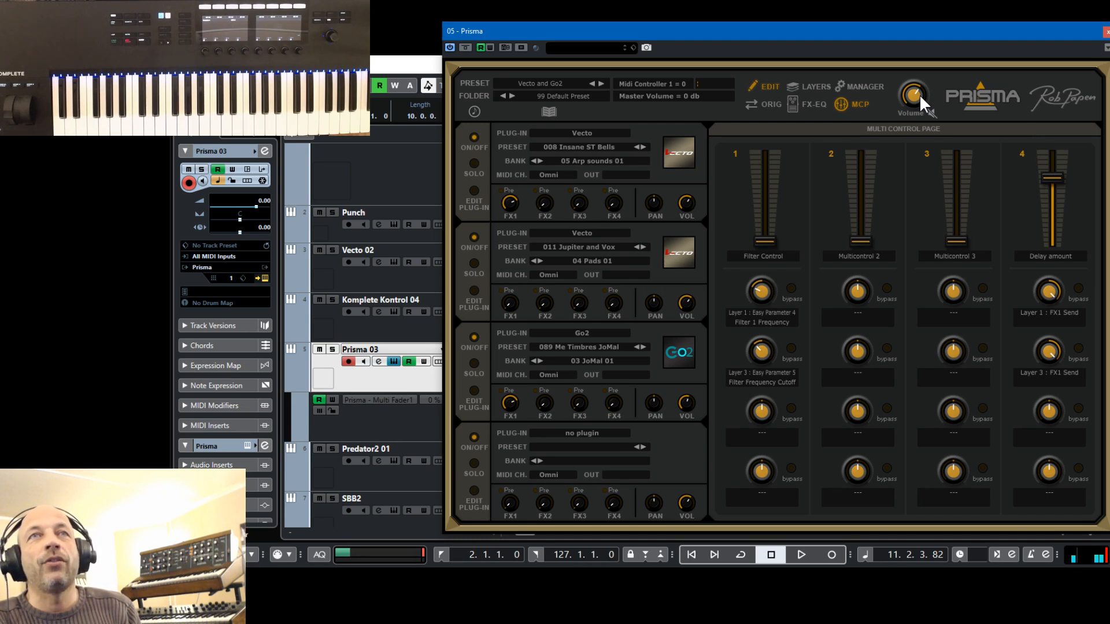
# Load the Vecto Stack 01 preset from the 99 Default Preset folder and display its multi-control page.
pyautogui.click(859, 85)
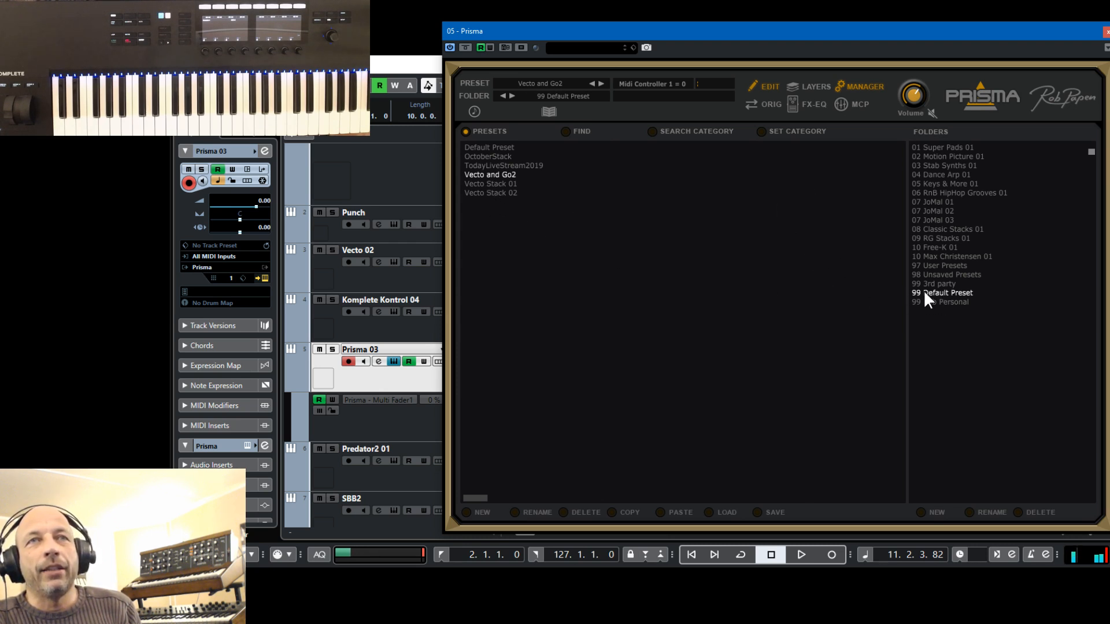
pyautogui.click(480, 183)
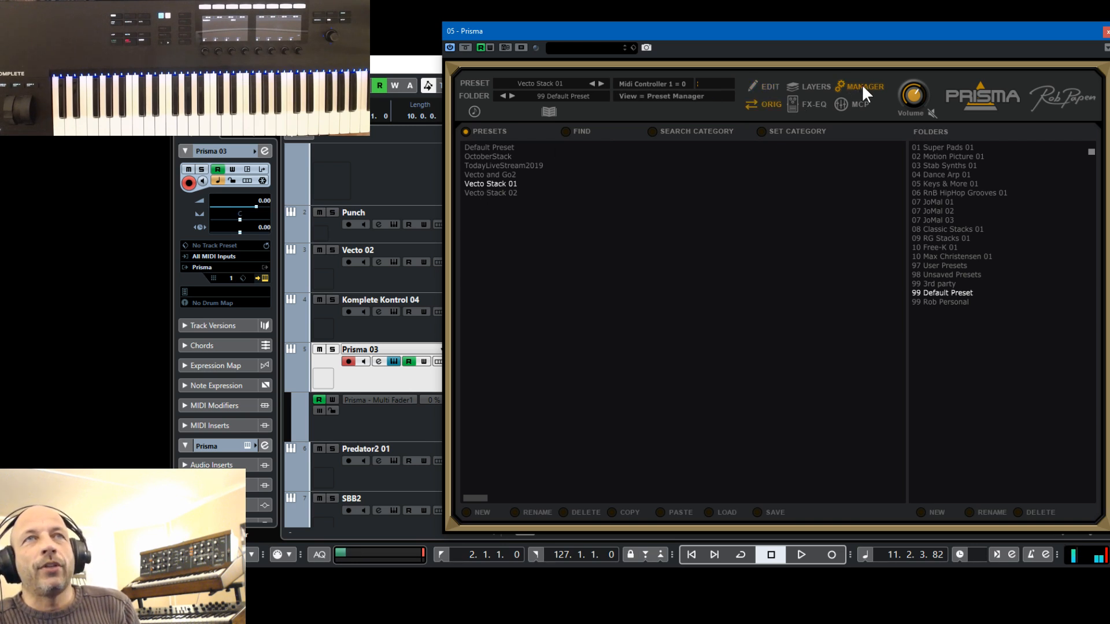
pyautogui.click(846, 103)
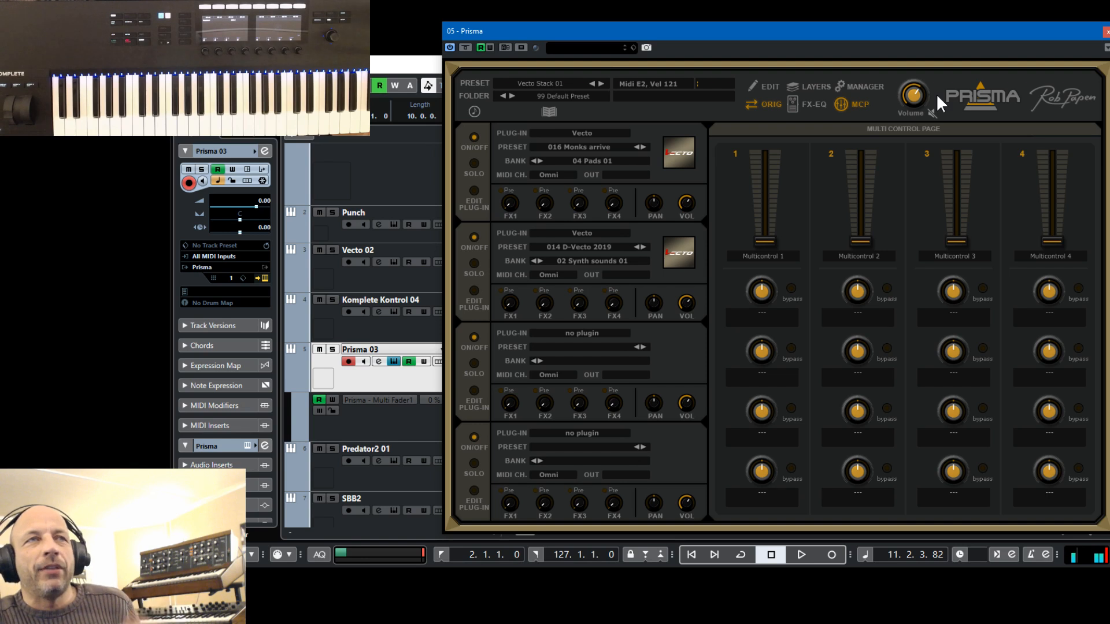
pyautogui.moveTo(545, 393)
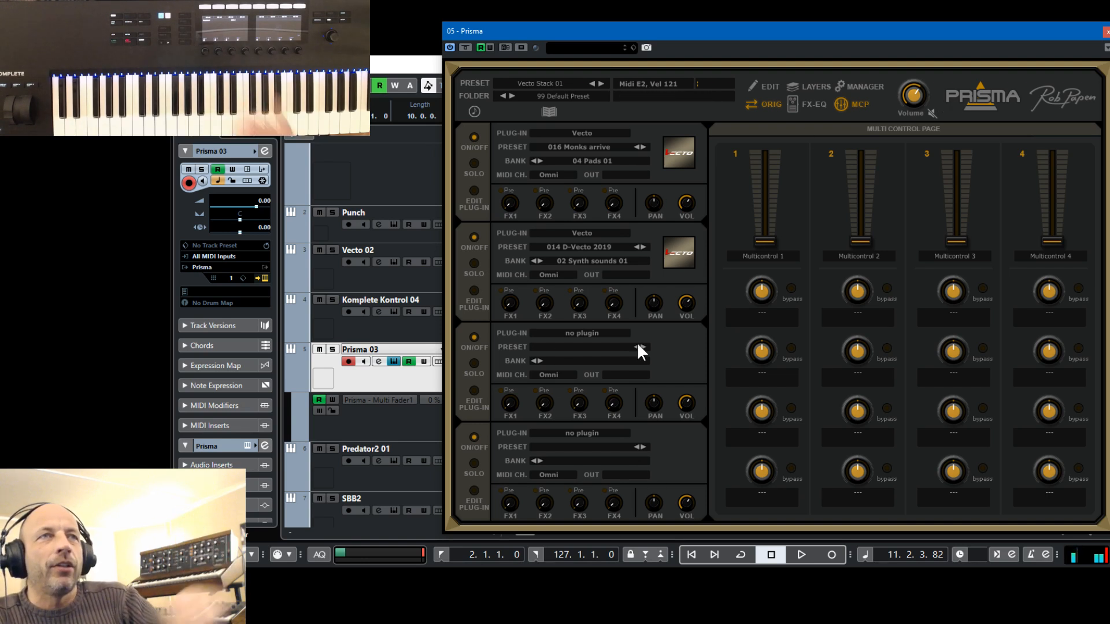
pyautogui.moveTo(757, 355)
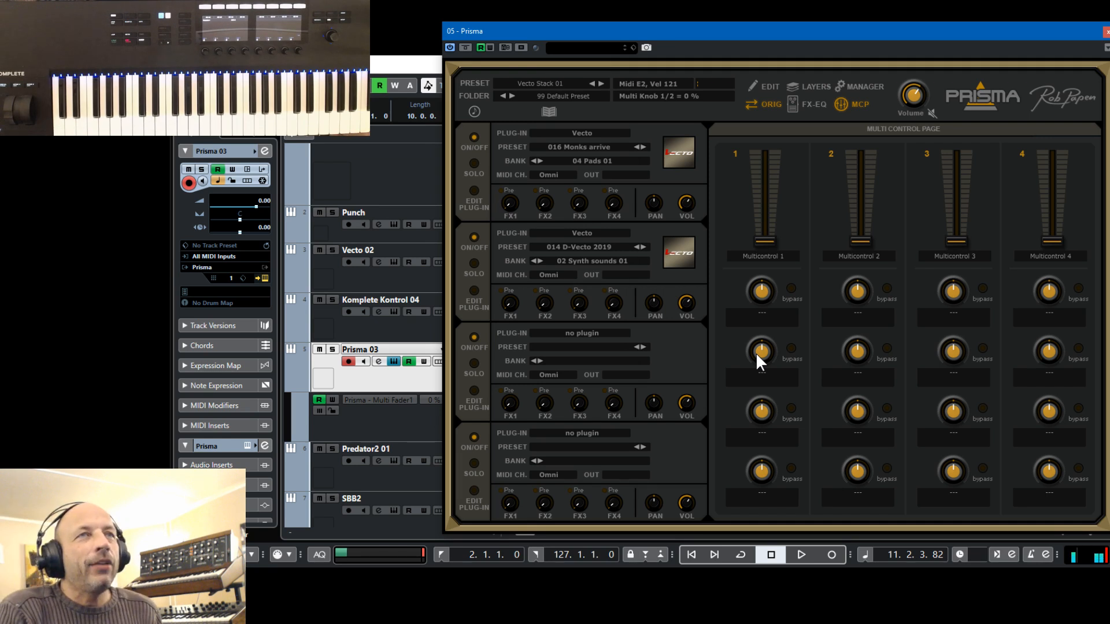
# Dismiss the Prisma preset list, close the Prisma editor, and select the Vecto 02 track.
pyautogui.click(545, 82)
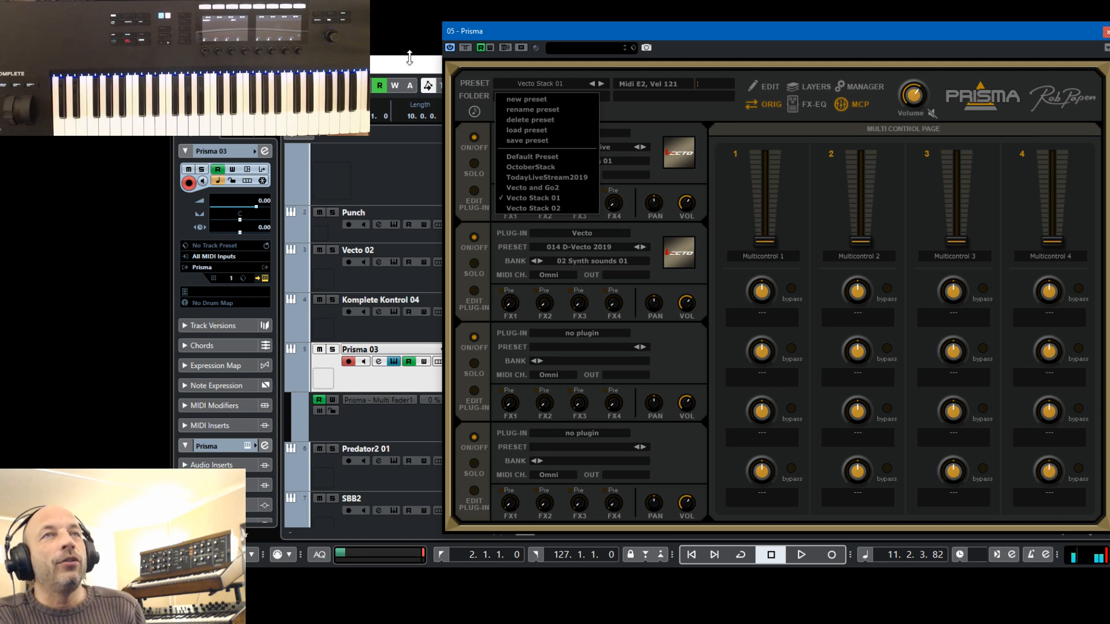
pyautogui.press('Escape')
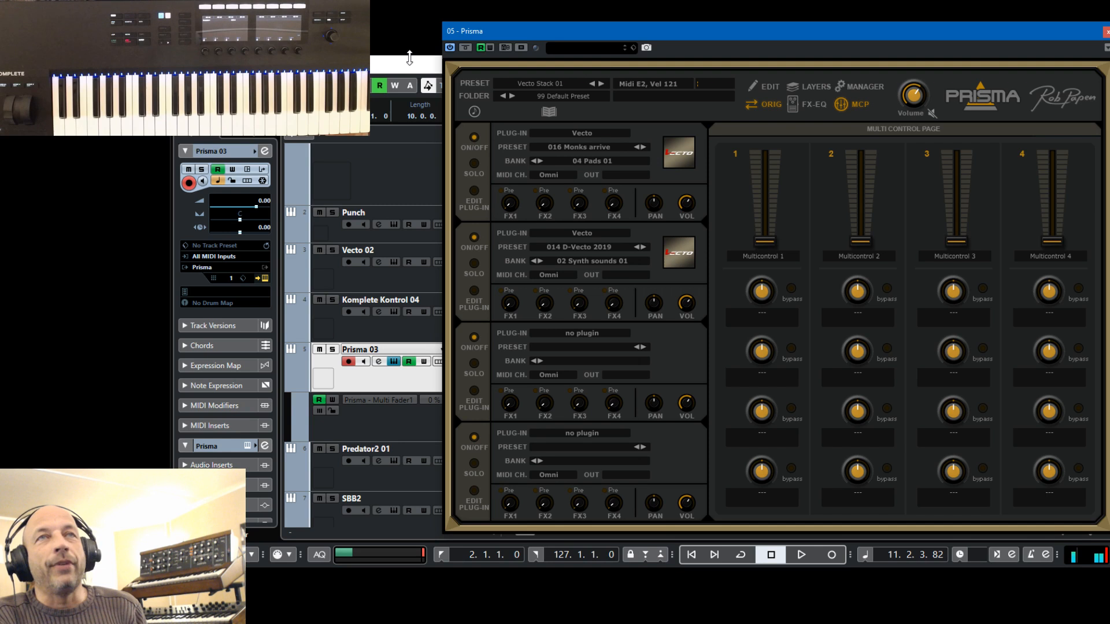
pyautogui.click(1105, 32)
pyautogui.click(479, 272)
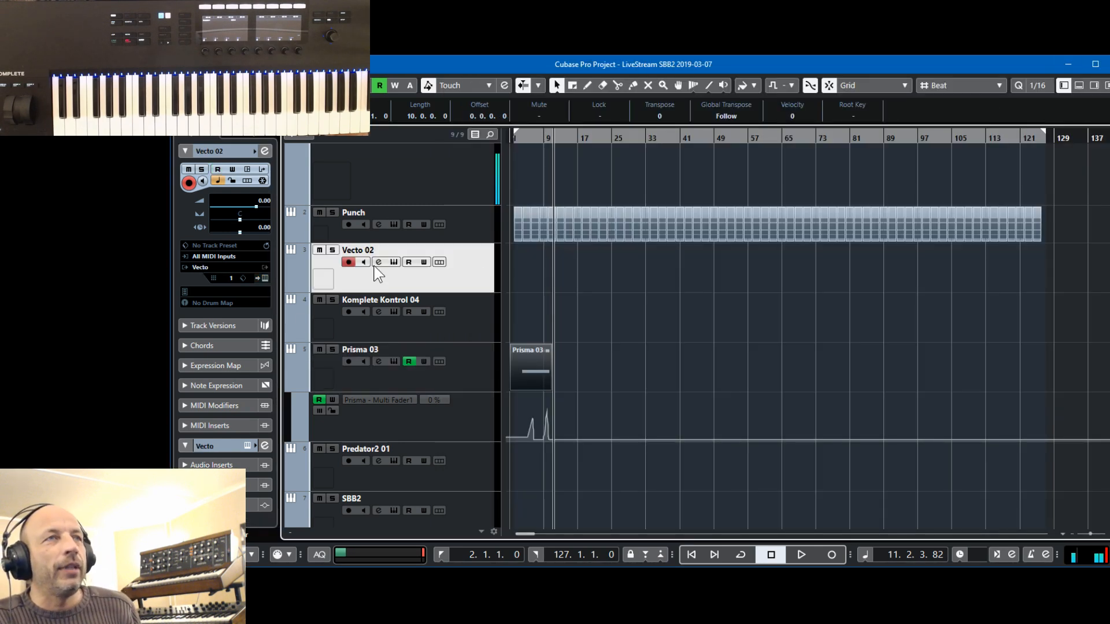
# Open the Vecto 02 instrument editor and load the UnholyFoley JoMal preset from the 20 JoMal 03 bank.
pyautogui.click(262, 277)
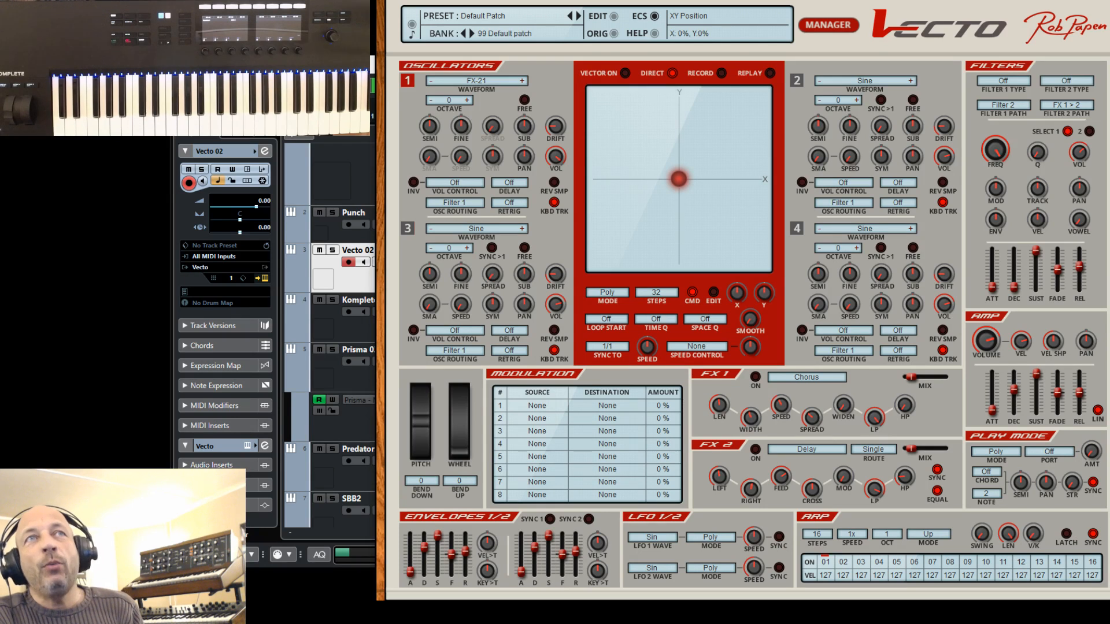
pyautogui.click(829, 26)
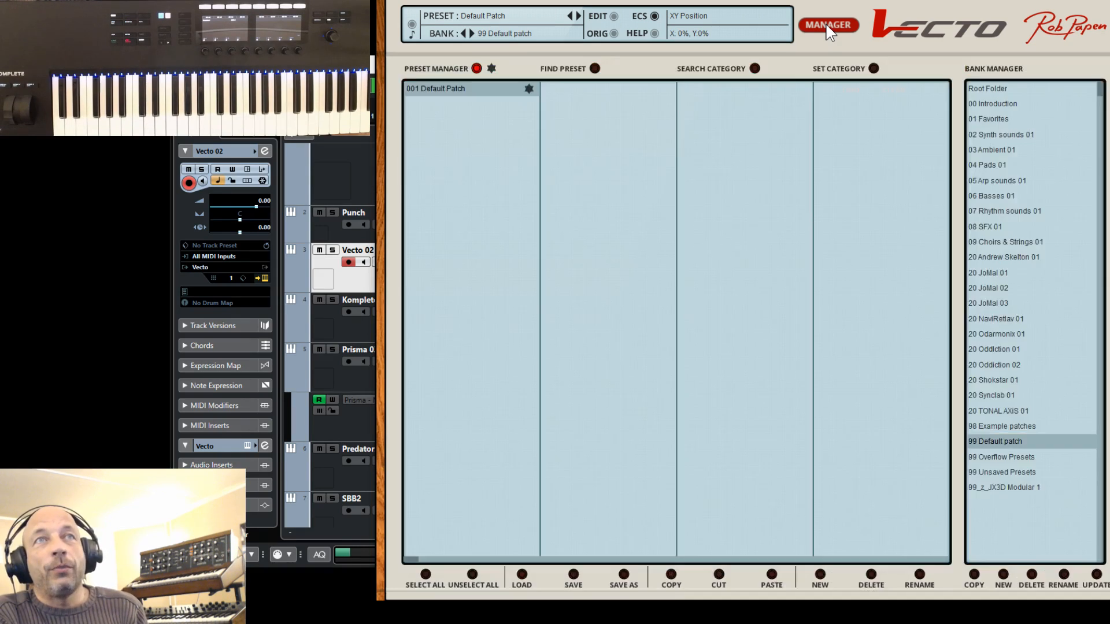
pyautogui.click(986, 304)
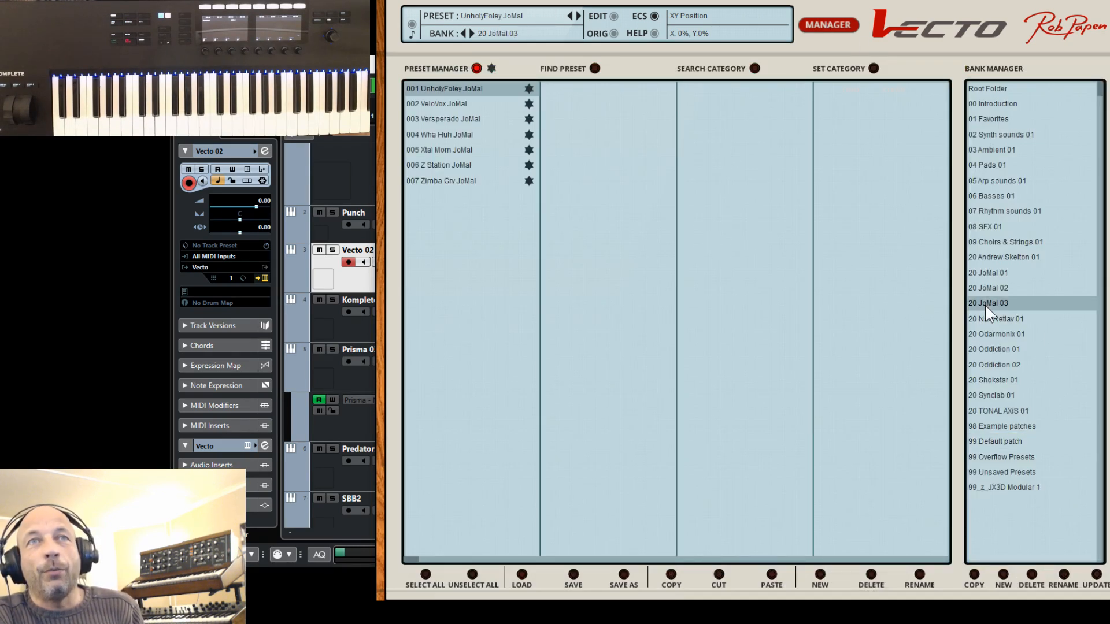
pyautogui.click(829, 25)
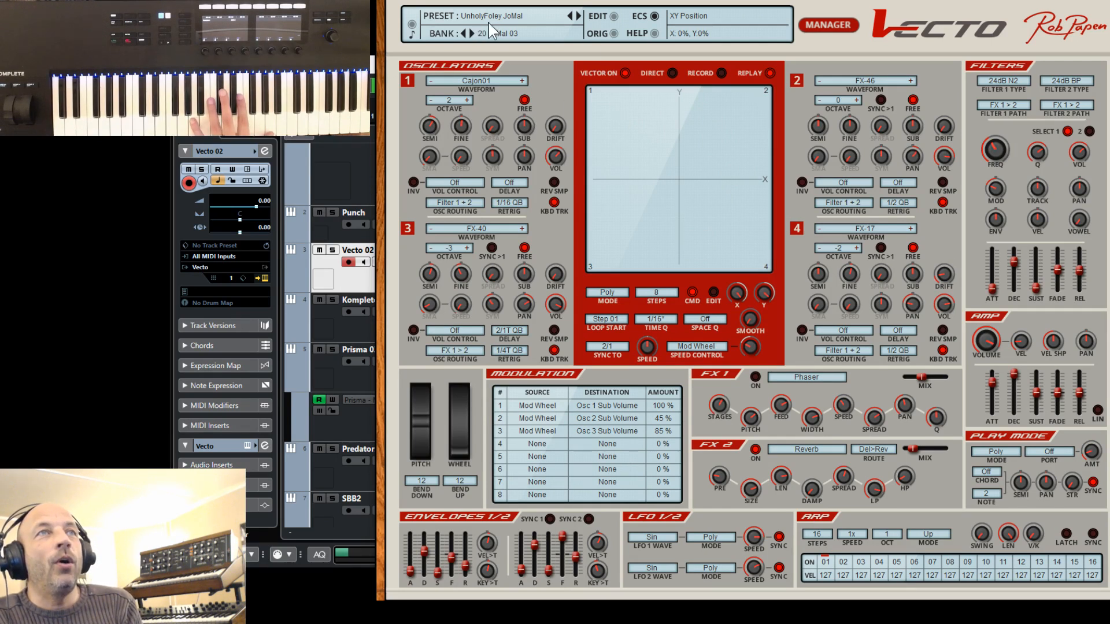
# Audition the VeloVox, Versperado and Wha Huh JoMal presets in turn, trying the modulation wheel on the last one.
pyautogui.click(579, 14)
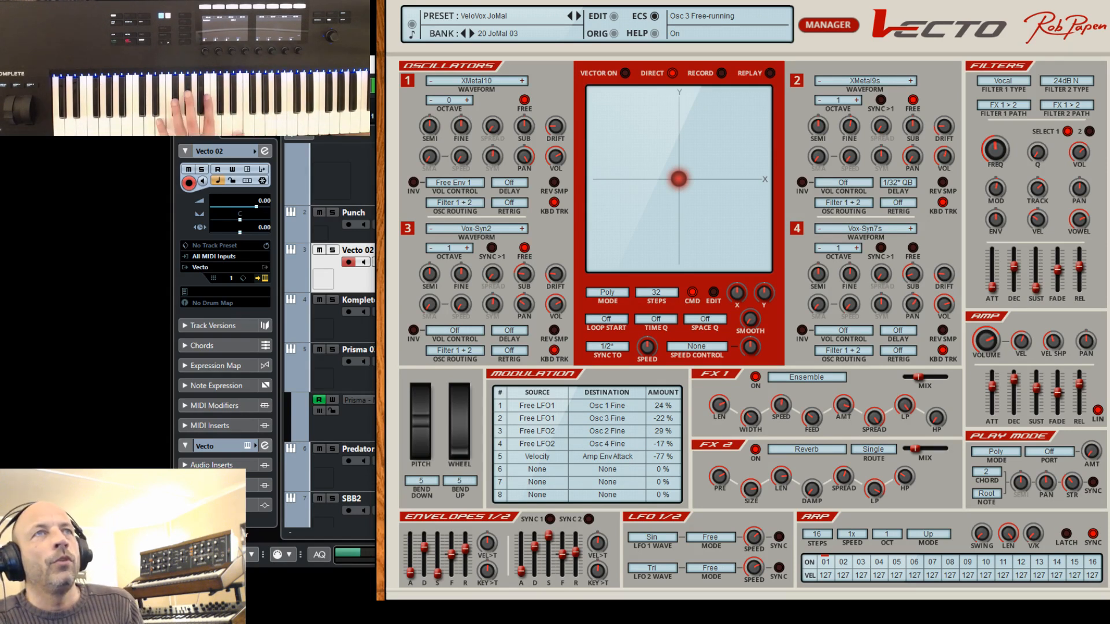
pyautogui.click(578, 16)
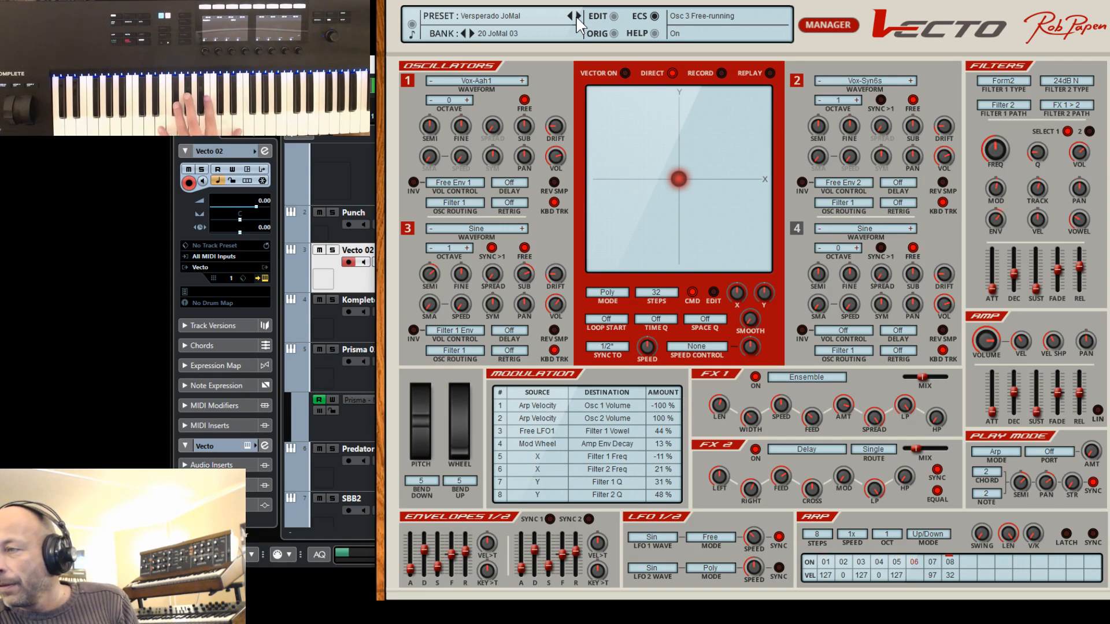
pyautogui.click(578, 16)
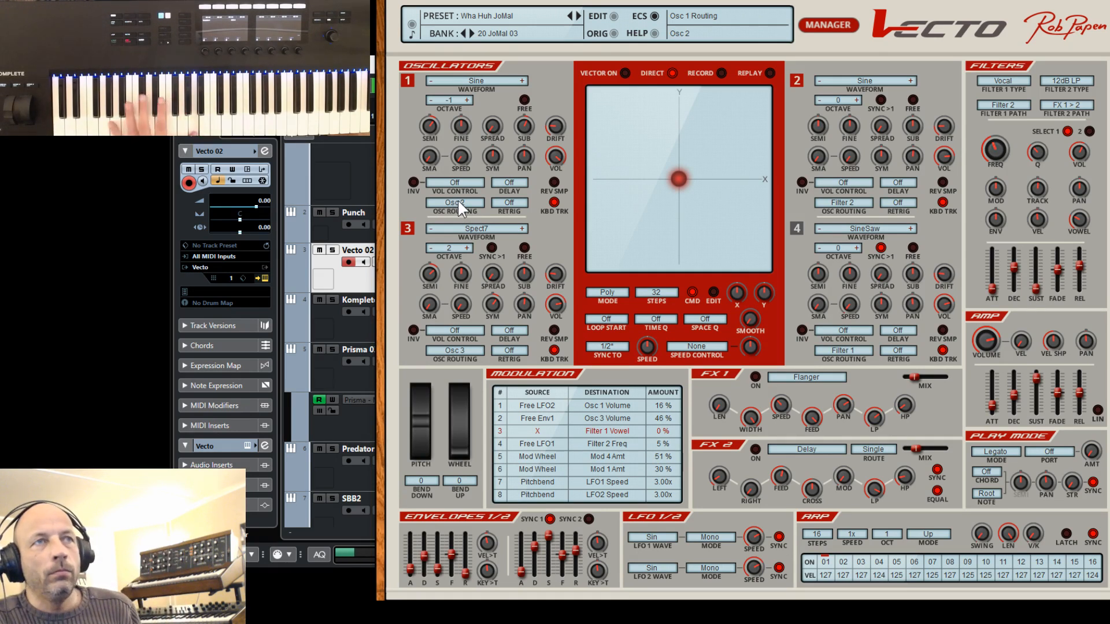
pyautogui.moveTo(456, 436); pyautogui.dragTo(482, 328)
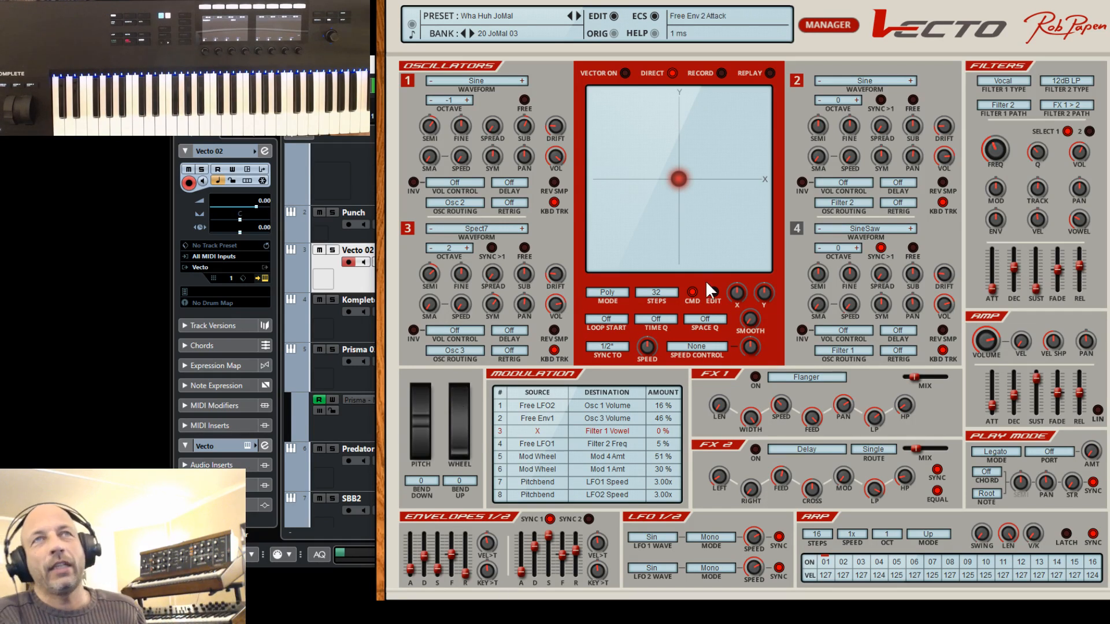
# Load the Xtal Morn JoMal preset and show its reverb high-pass control on the synth page.
pyautogui.click(827, 26)
pyautogui.click(422, 150)
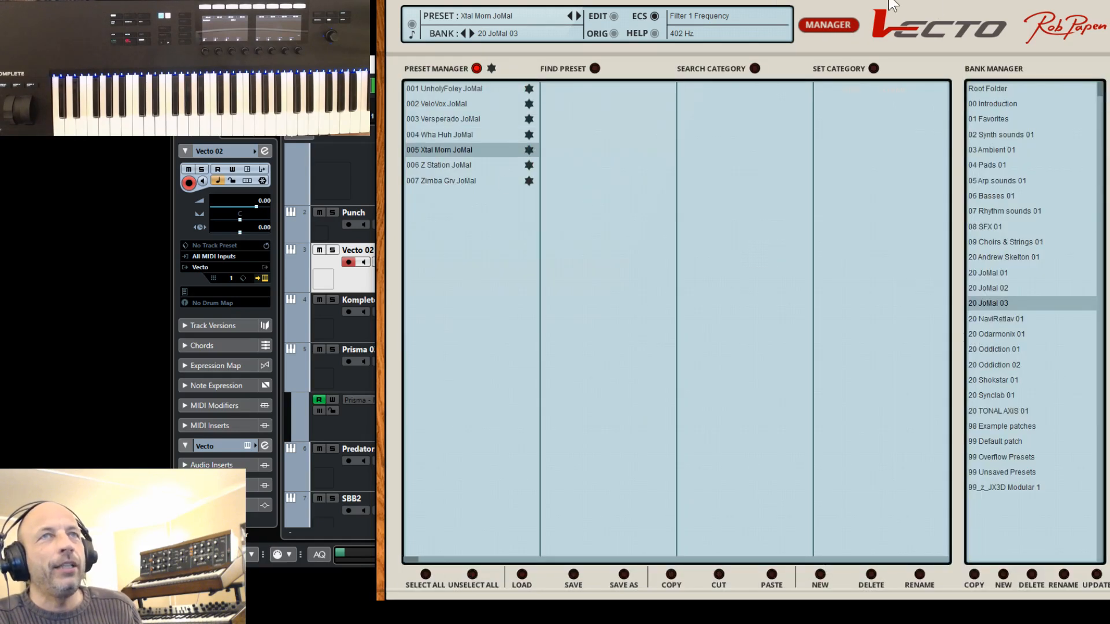
pyautogui.click(832, 26)
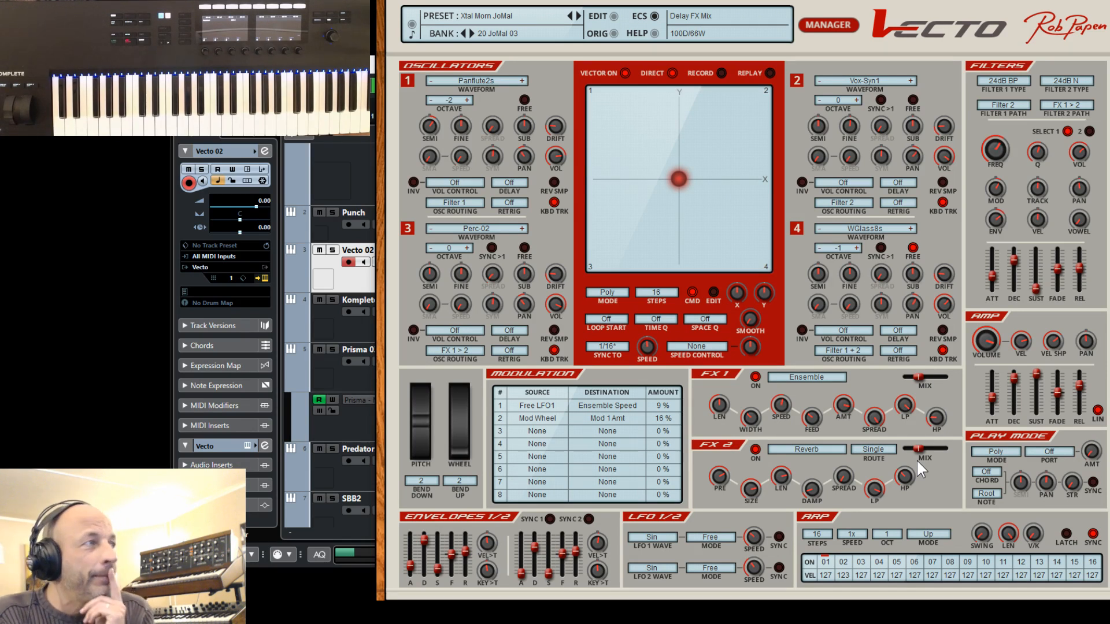
pyautogui.click(904, 476)
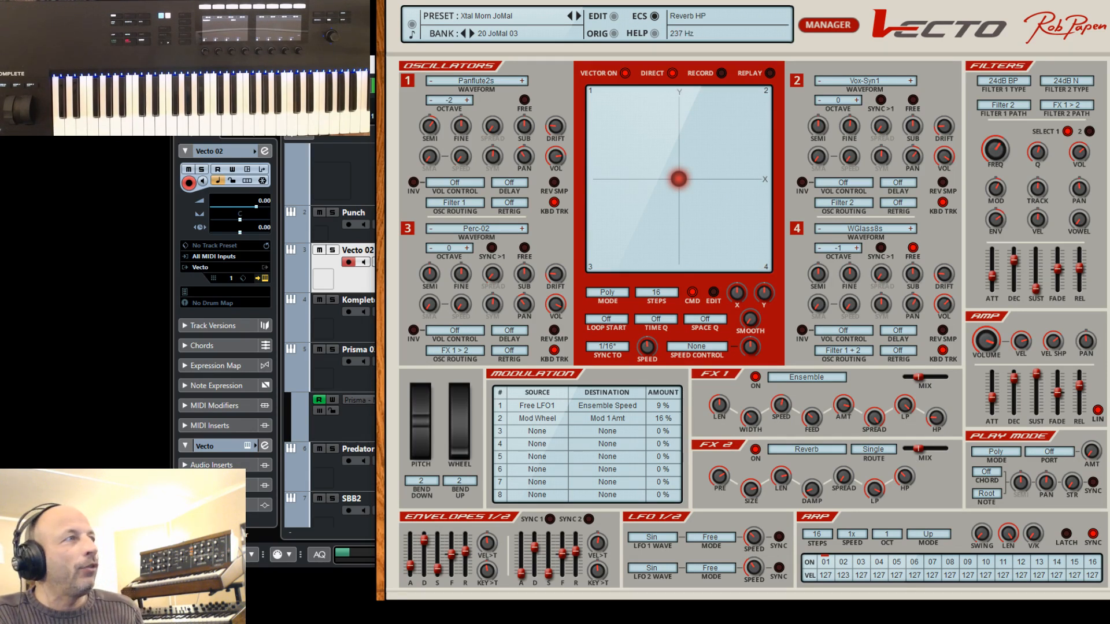
# Close and reopen the instrument editor of the Vecto 02 track.
pyautogui.hotkey('ctrl', 'w')
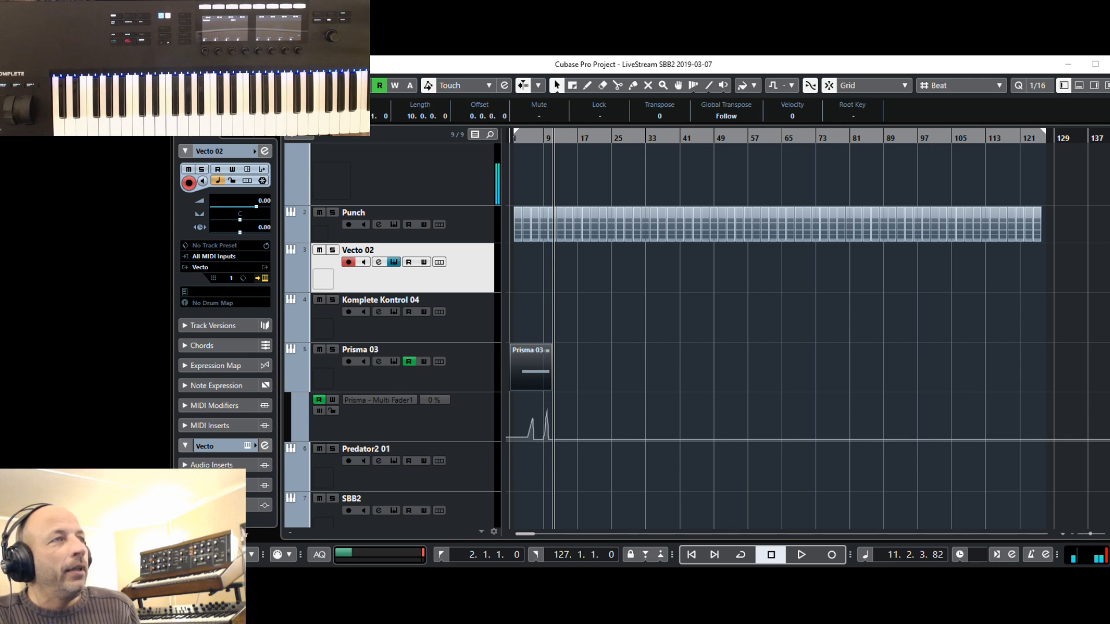
pyautogui.click(265, 278)
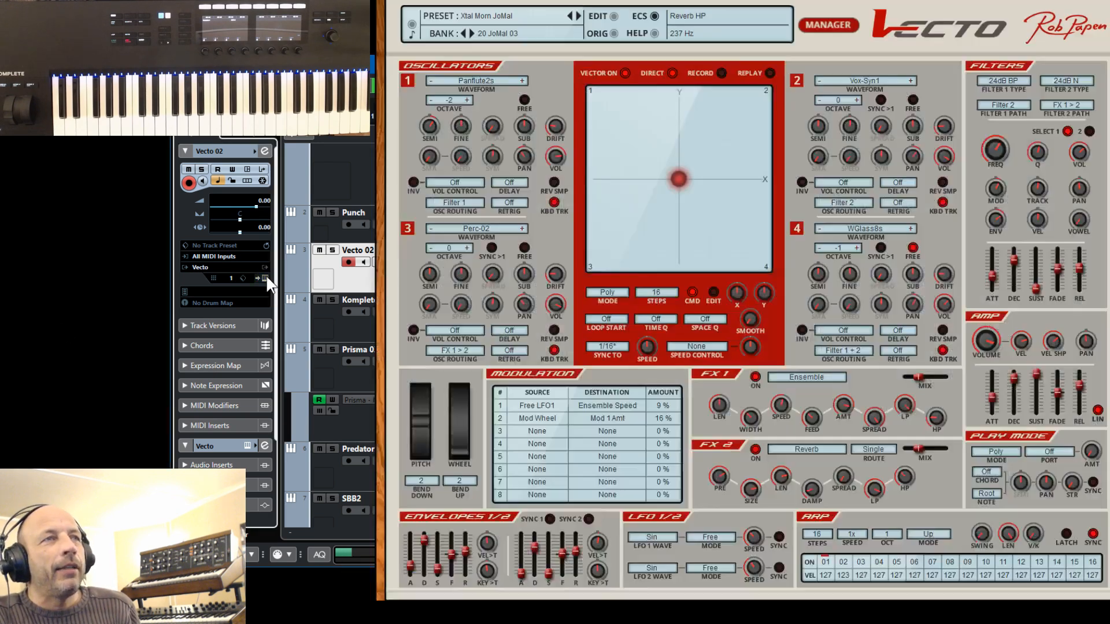
pyautogui.click(265, 278)
pyautogui.click(264, 278)
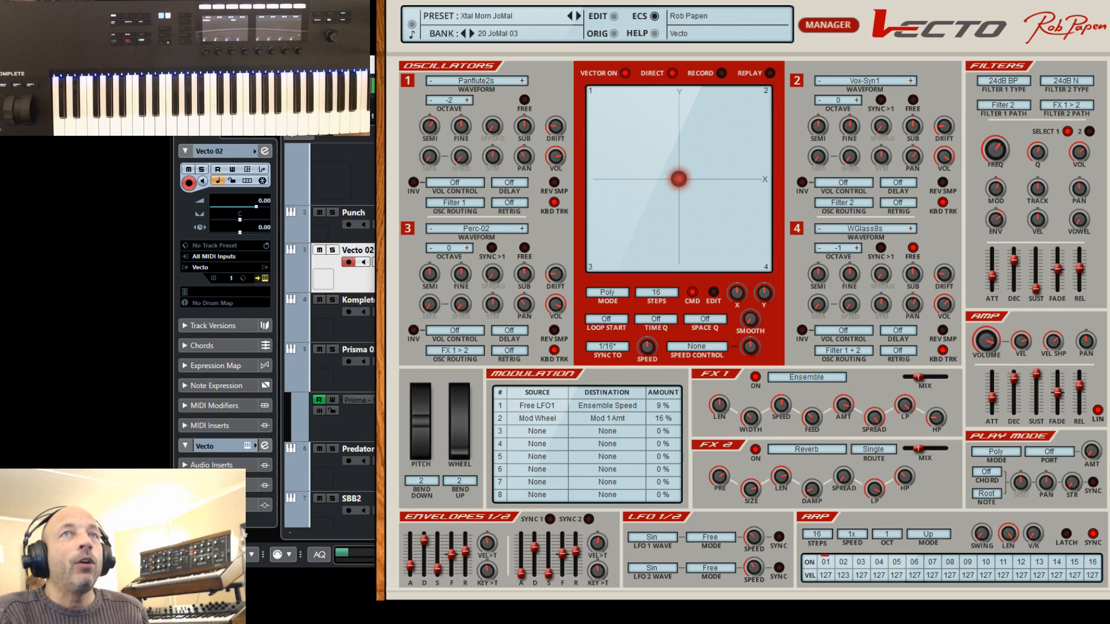
# Load the Z Station JoMal preset from the 20 JoMal 03 bank and return to the synth page.
pyautogui.click(844, 26)
pyautogui.click(440, 165)
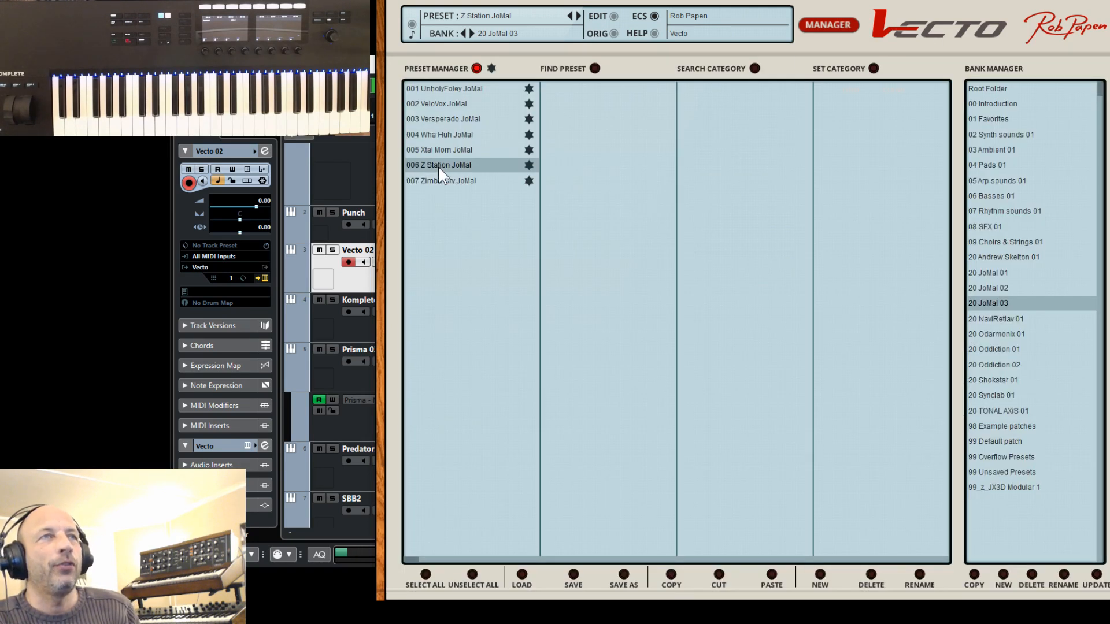
pyautogui.click(830, 23)
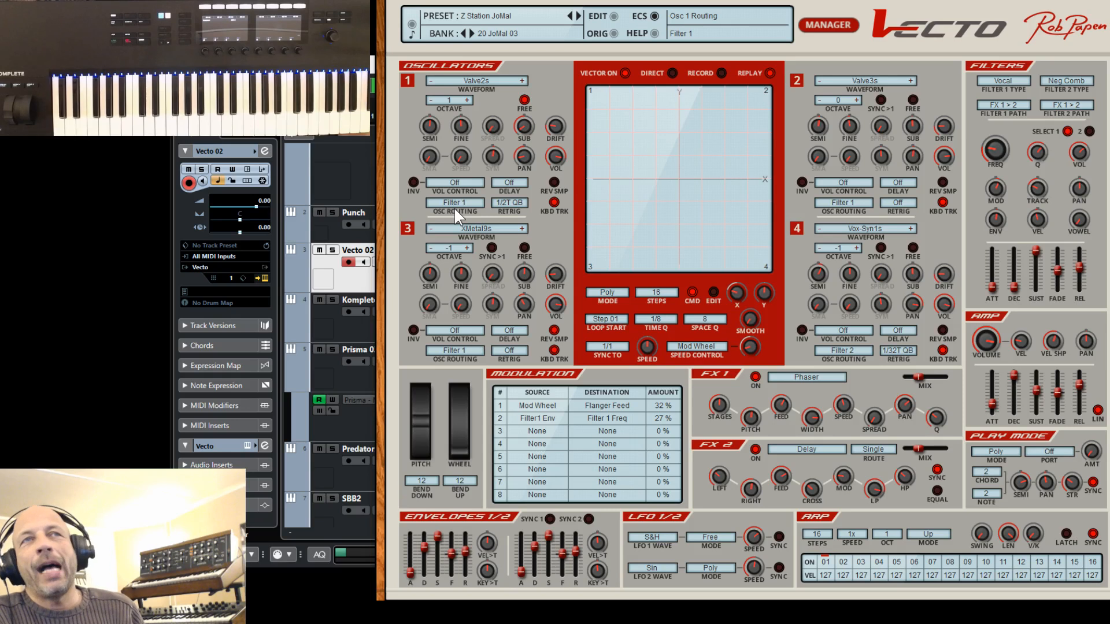
# Load the Zimba Grv JoMal preset from the same bank and display its oscillator settings.
pyautogui.click(842, 23)
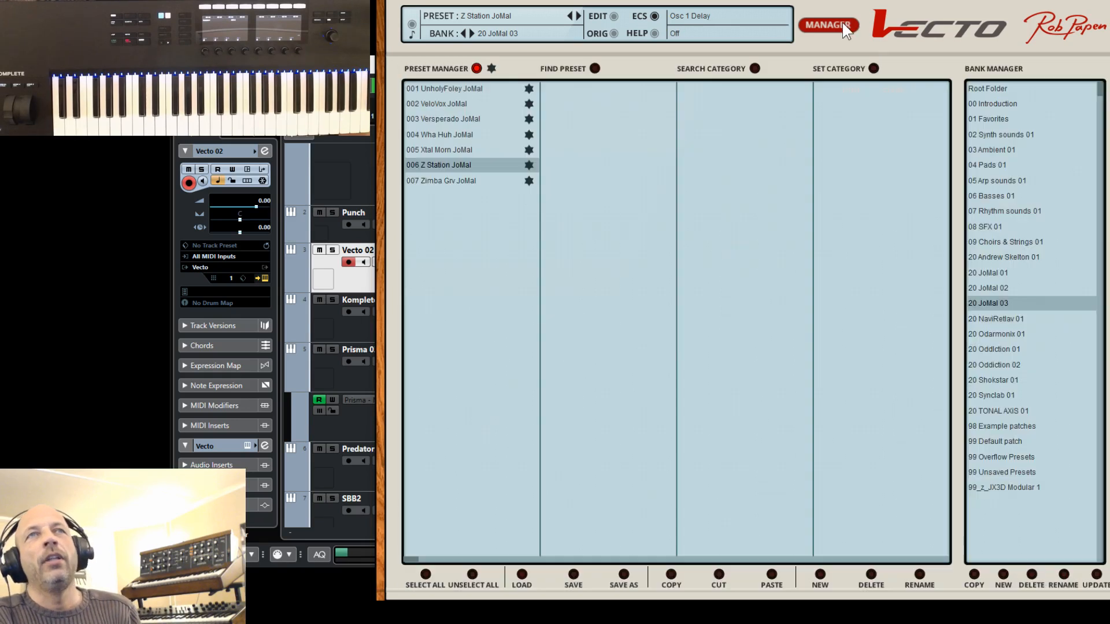
pyautogui.click(441, 182)
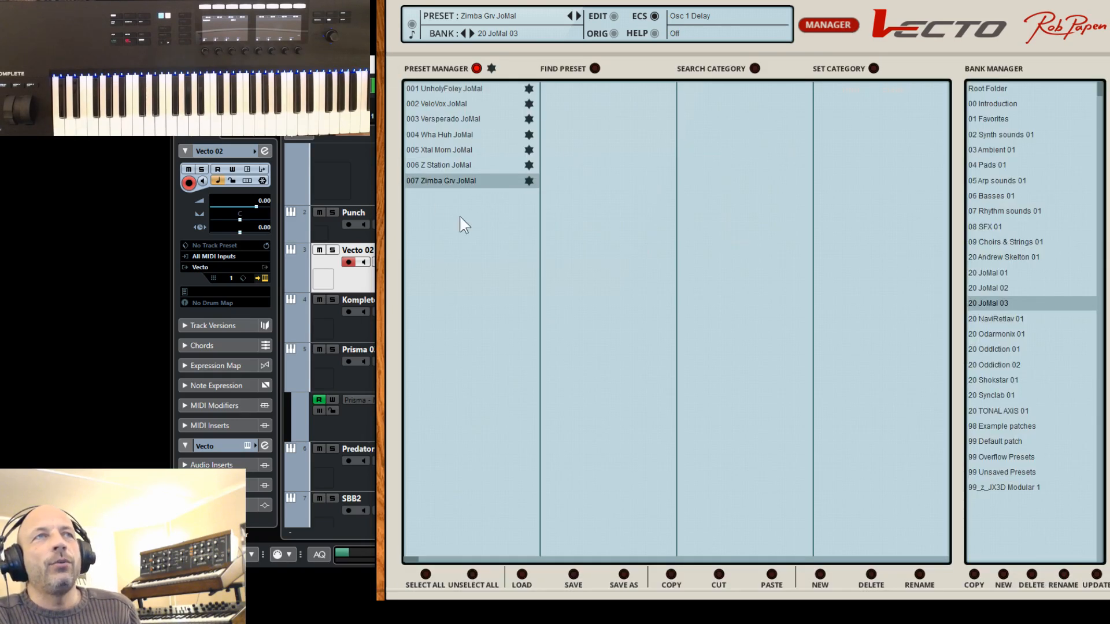
pyautogui.click(828, 25)
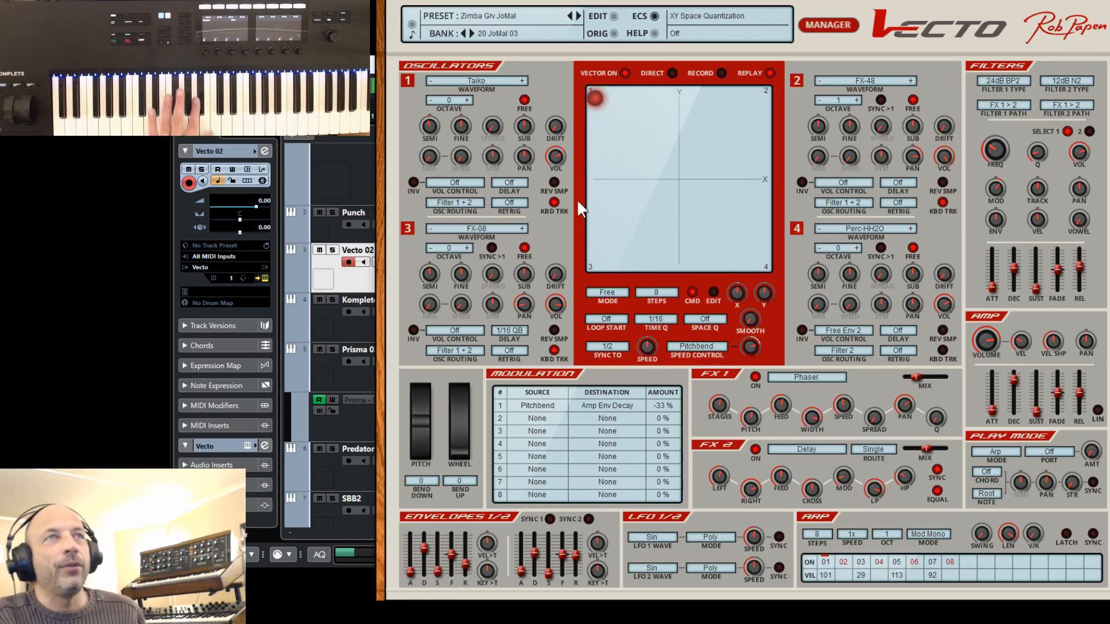
pyautogui.click(522, 96)
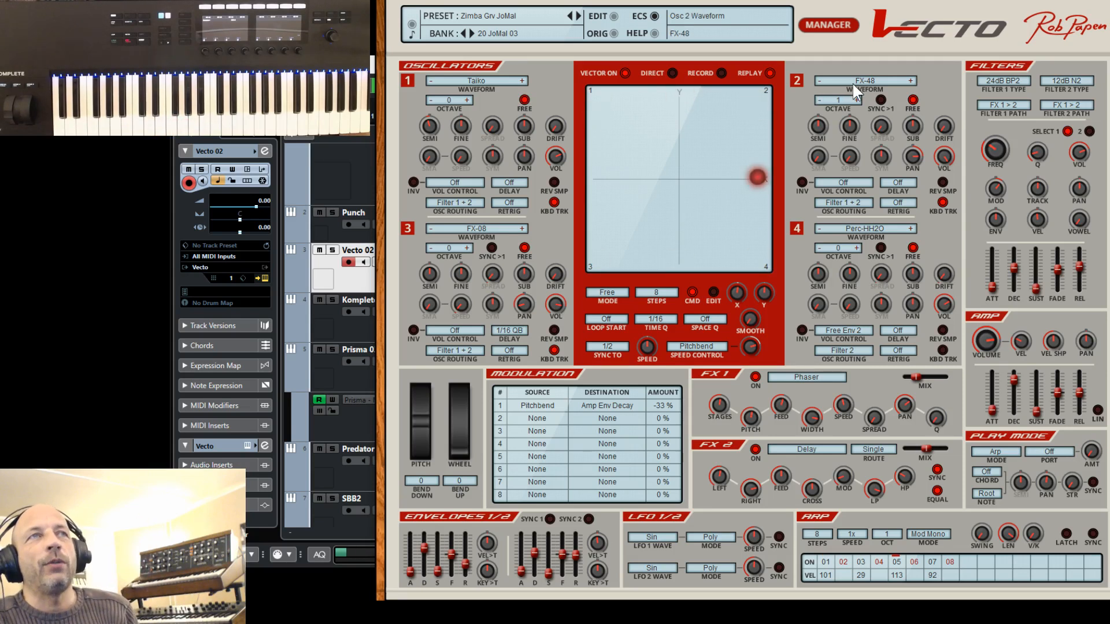
# Load the Default Patch preset from the 99 Default patch bank and return to the synth page.
pyautogui.click(831, 21)
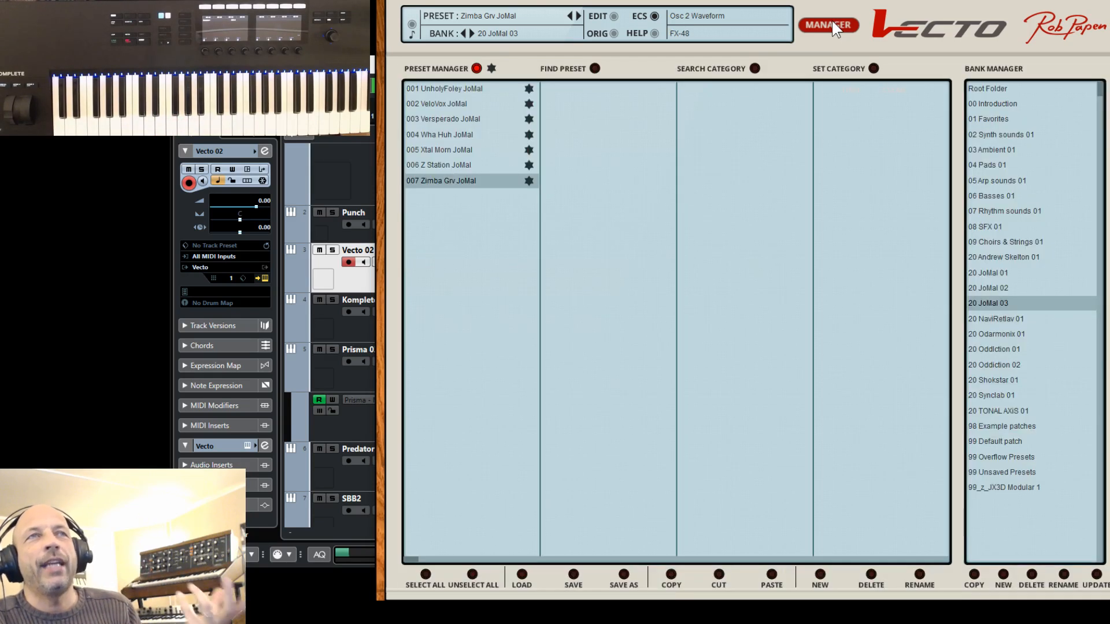
pyautogui.click(990, 441)
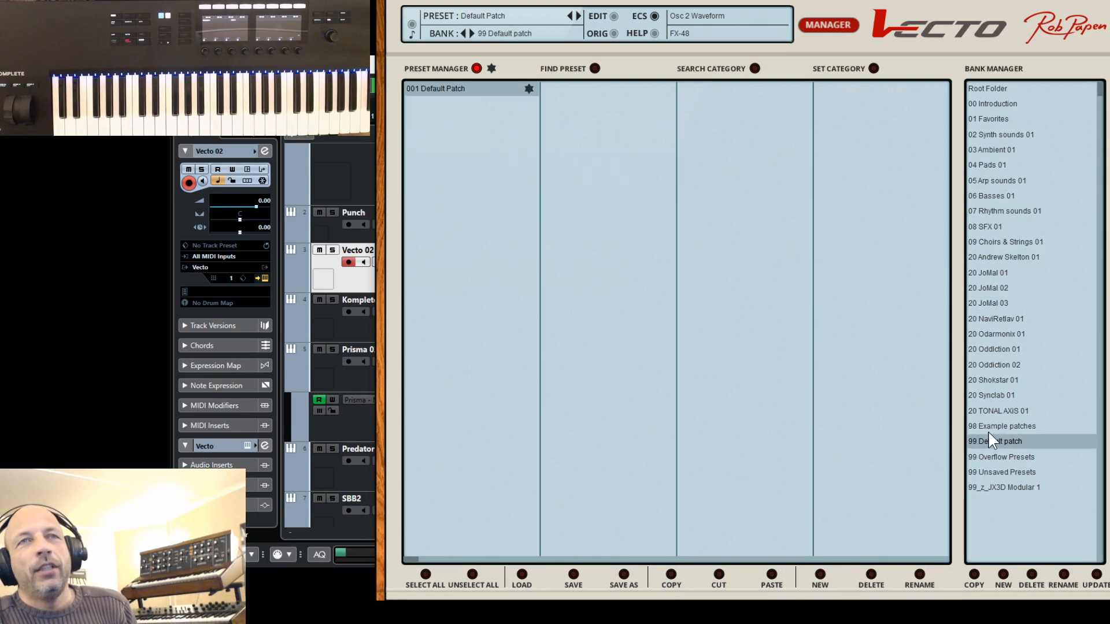
pyautogui.click(828, 26)
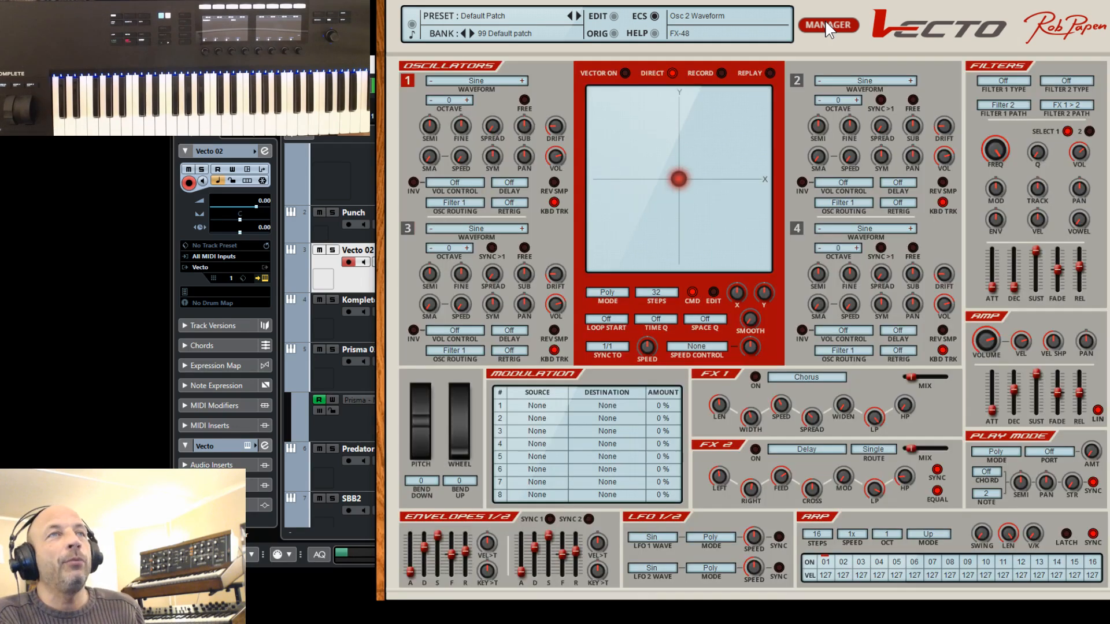
# Choose the FX-01 sample as oscillator 1's waveform and adjust the oscillator and amp volumes.
pyautogui.click(478, 80)
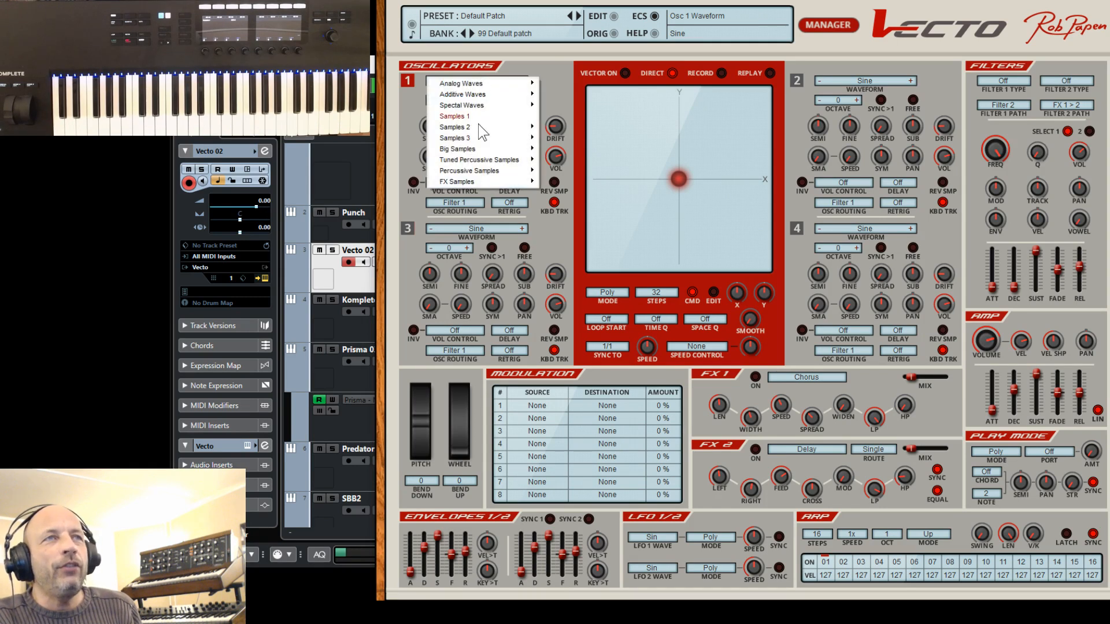
pyautogui.moveTo(490, 182)
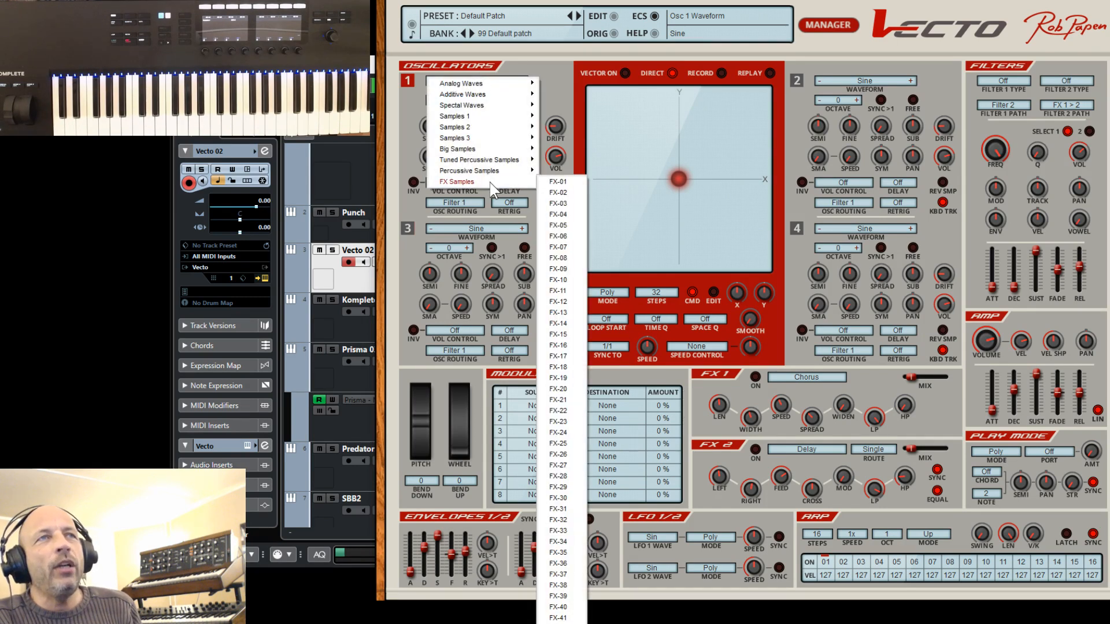
pyautogui.click(557, 182)
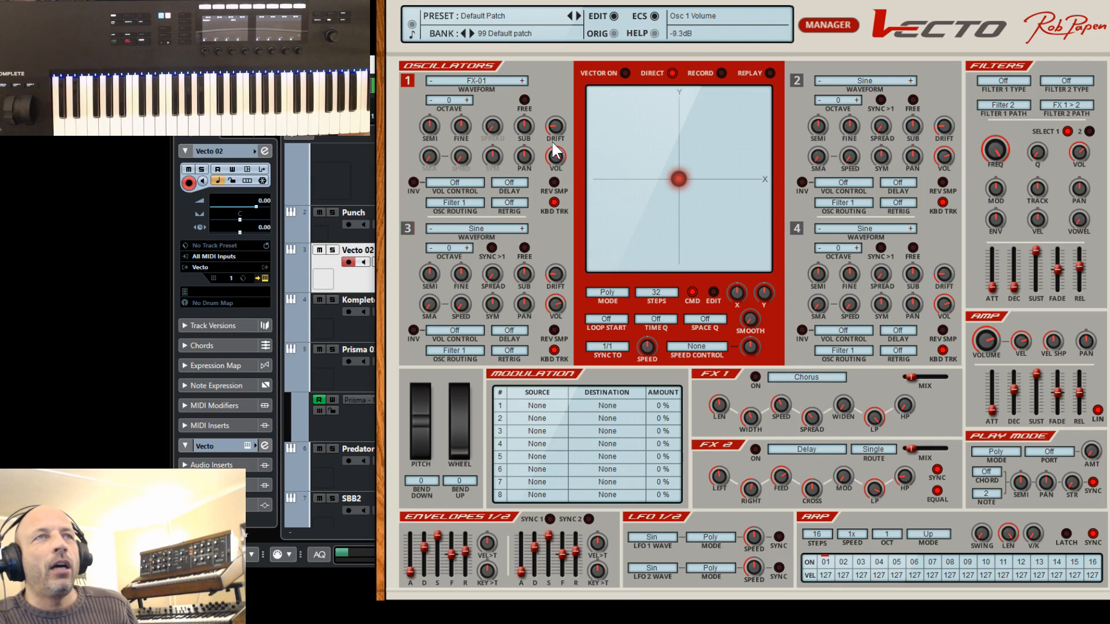
pyautogui.doubleClick(559, 153)
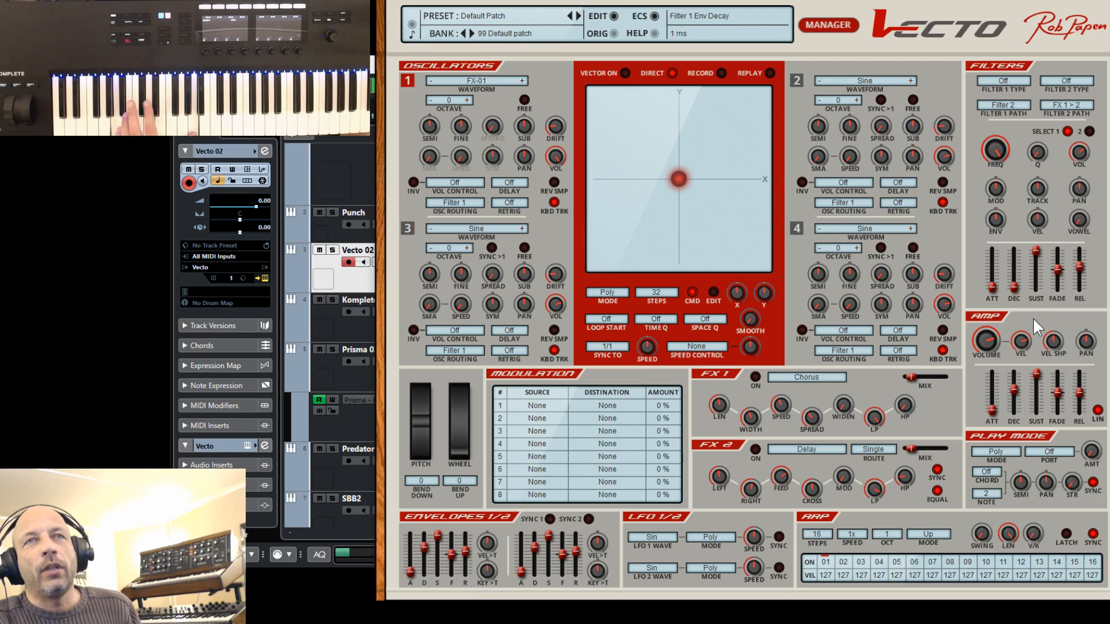
pyautogui.moveTo(991, 336); pyautogui.dragTo(990, 318)
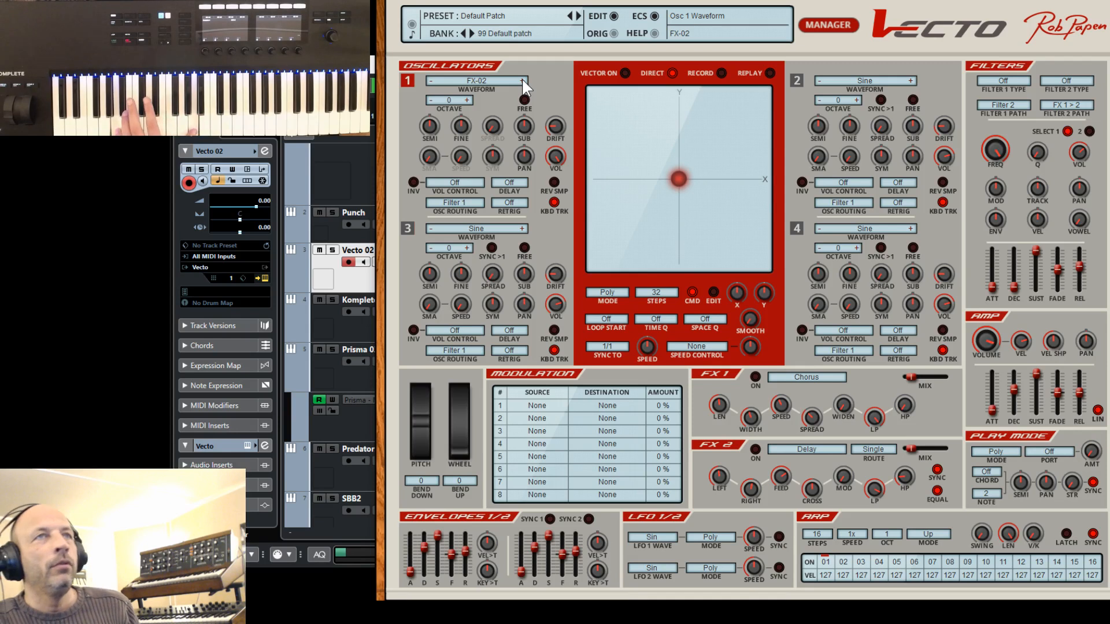
# Advance oscillator 1 to the FX-05 waveform, try its sub-oscillator at Sine -16 dB and Square -30 dB, and turn the sub-oscillator off.
pyautogui.click(522, 80)
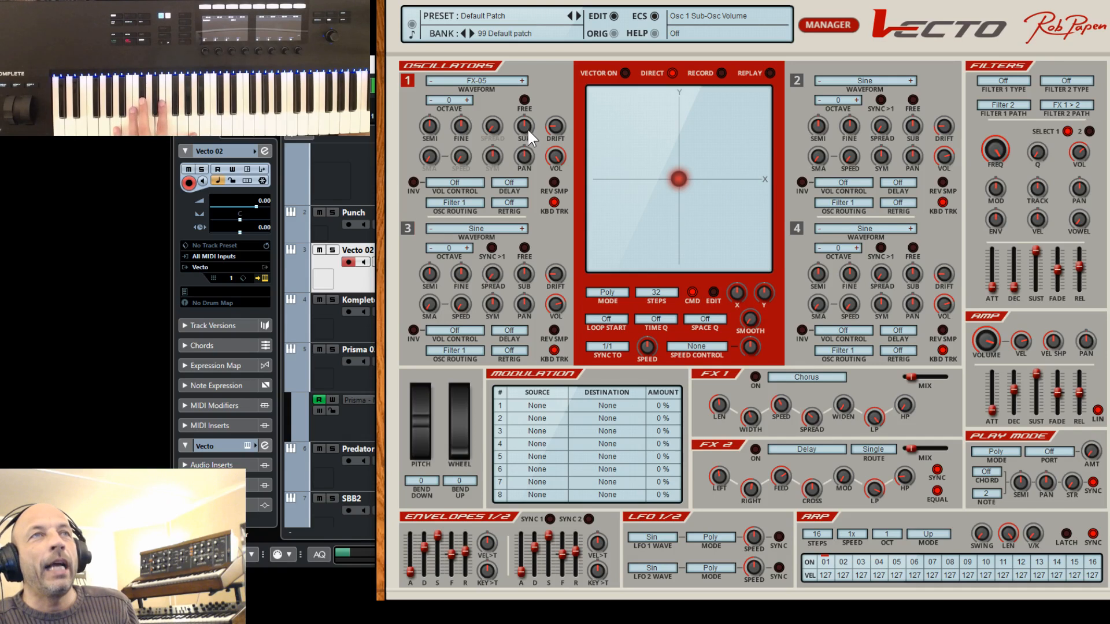
pyautogui.scroll(5, 527, 125)
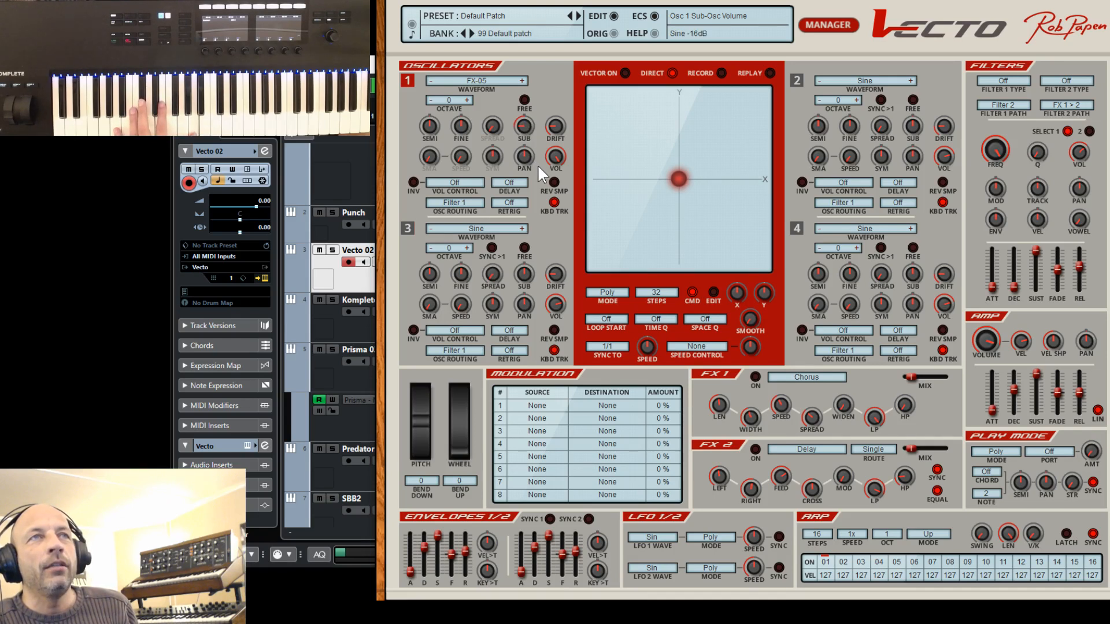
pyautogui.scroll(-6, 535, 118)
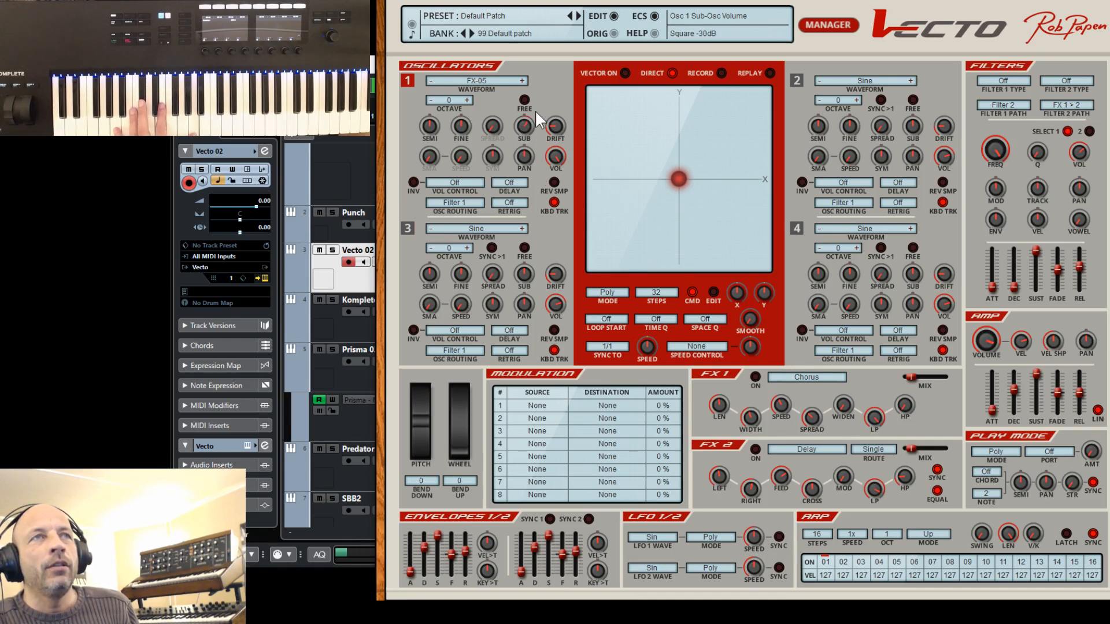
pyautogui.scroll(-3, 526, 119)
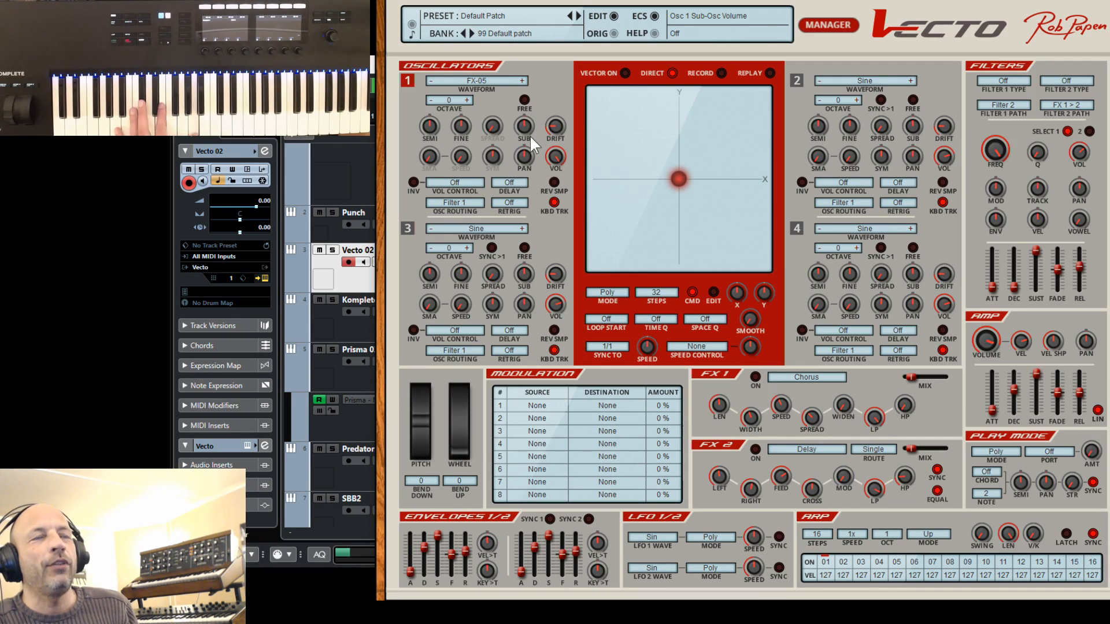
# Advance oscillator 1 through the FX sample waveforms one at a time, up to FX-11.
pyautogui.click(522, 80)
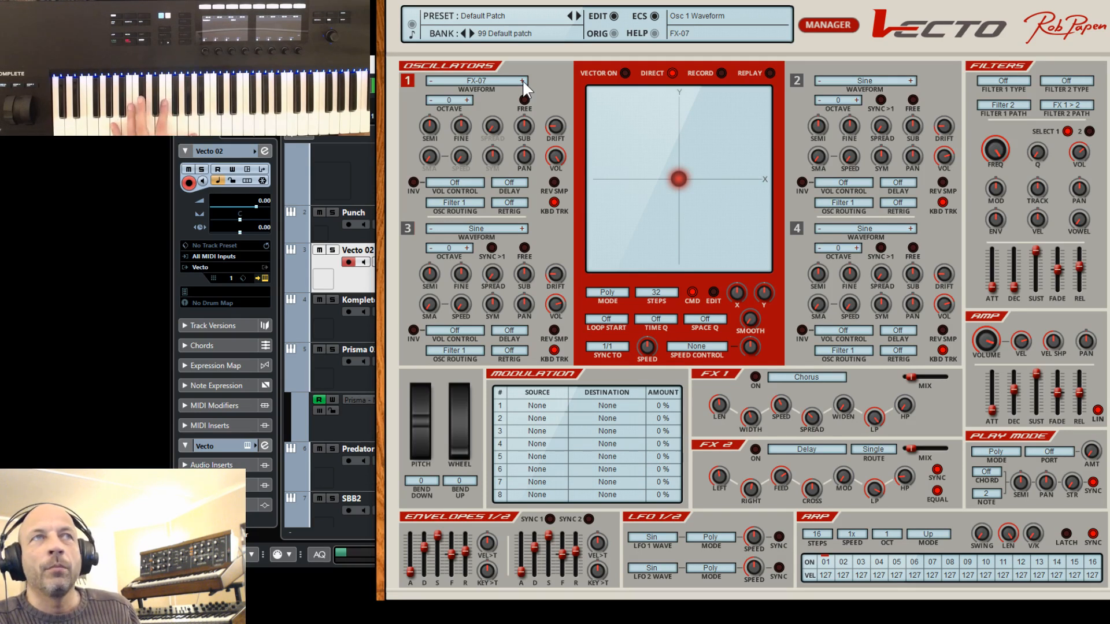
pyautogui.click(522, 80)
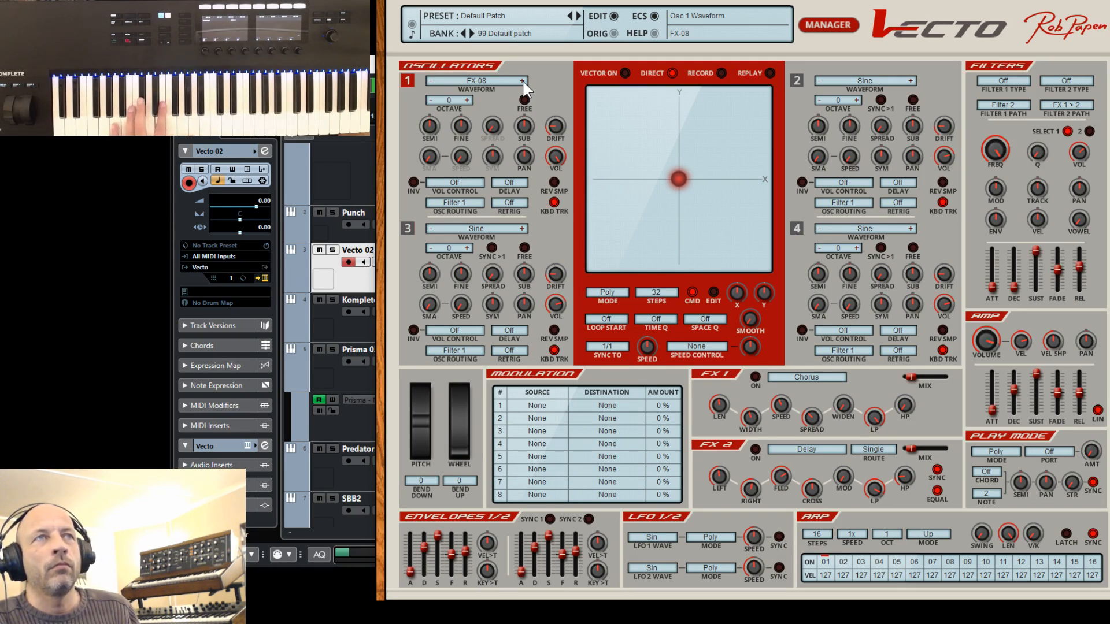
pyautogui.click(522, 80)
pyautogui.click(522, 80)
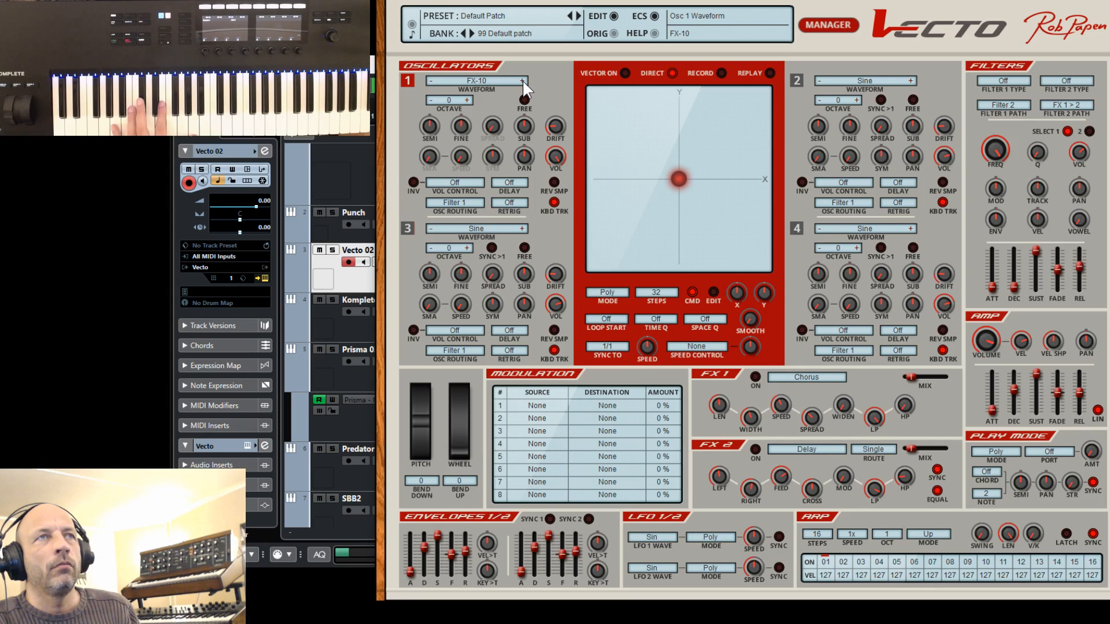
pyautogui.click(522, 80)
pyautogui.click(522, 80)
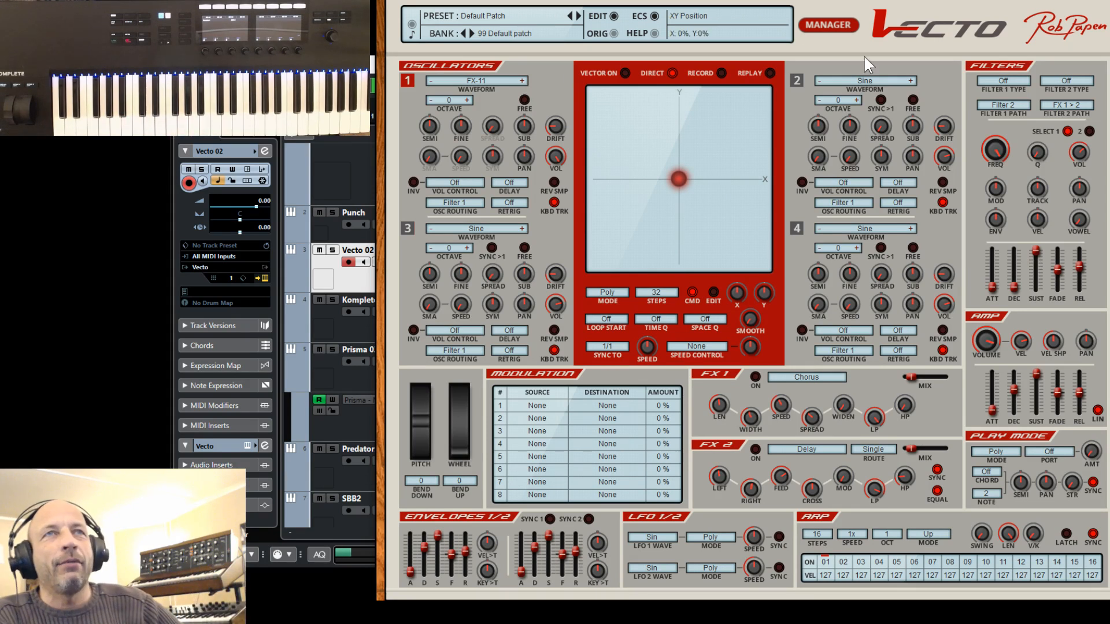
# Turn on oscillator 2 with the Saw waveform, adjust oscillator 1's fine tuning and volume, and raise oscillator 2's spread.
pyautogui.click(796, 81)
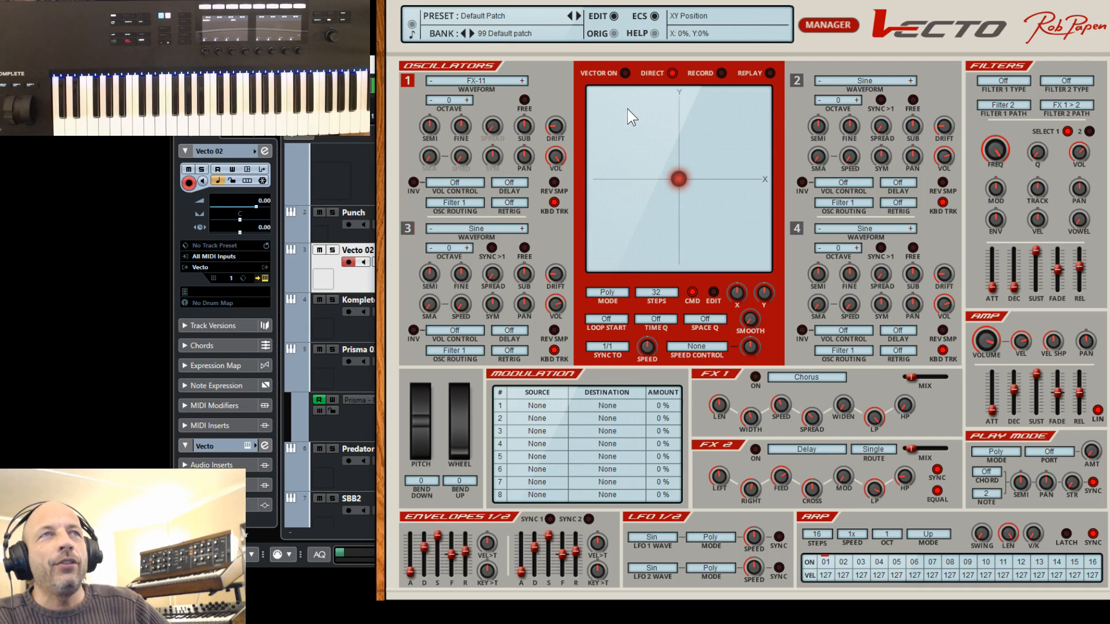
pyautogui.click(912, 80)
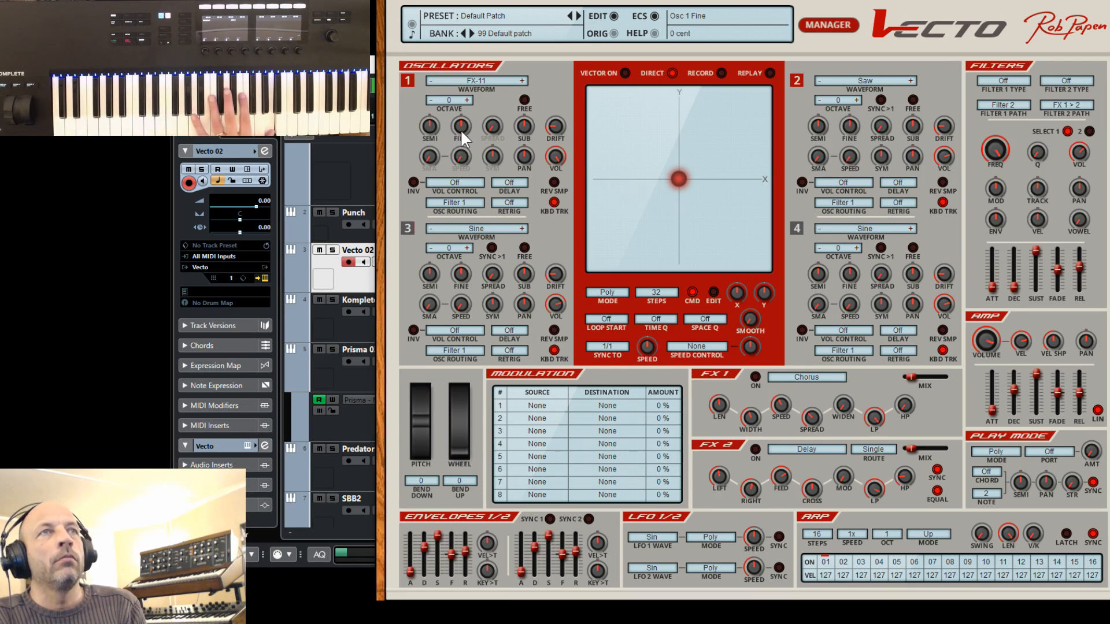
pyautogui.moveTo(462, 133)
pyautogui.mouseDown()
pyautogui.moveTo(471, 116)
pyautogui.moveTo(461, 123)
pyautogui.mouseUp()
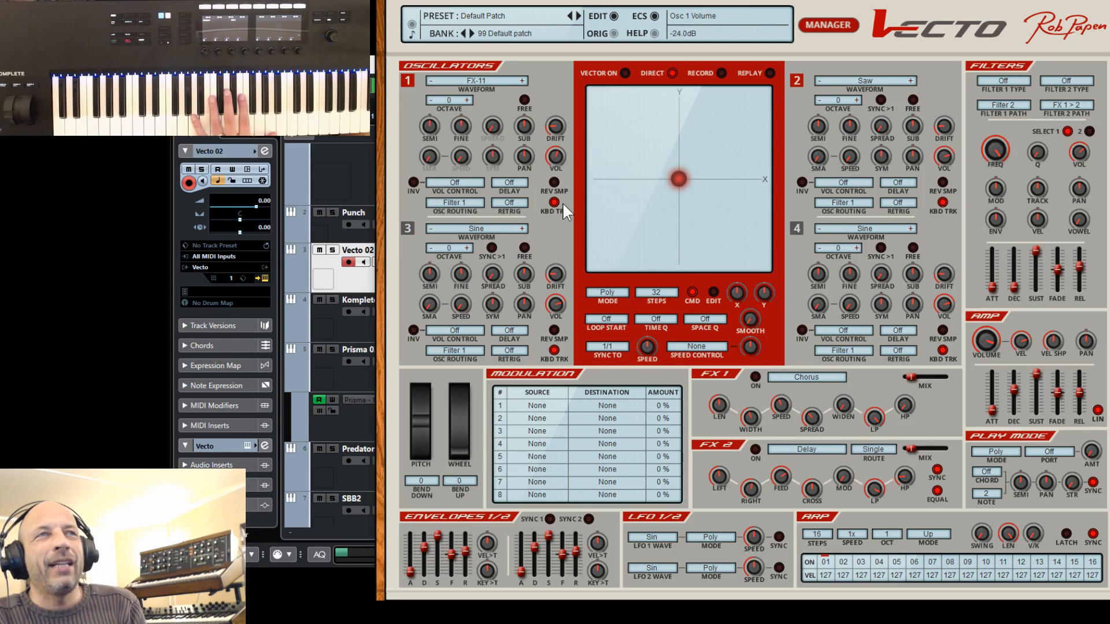
pyautogui.moveTo(562, 188); pyautogui.dragTo(554, 119)
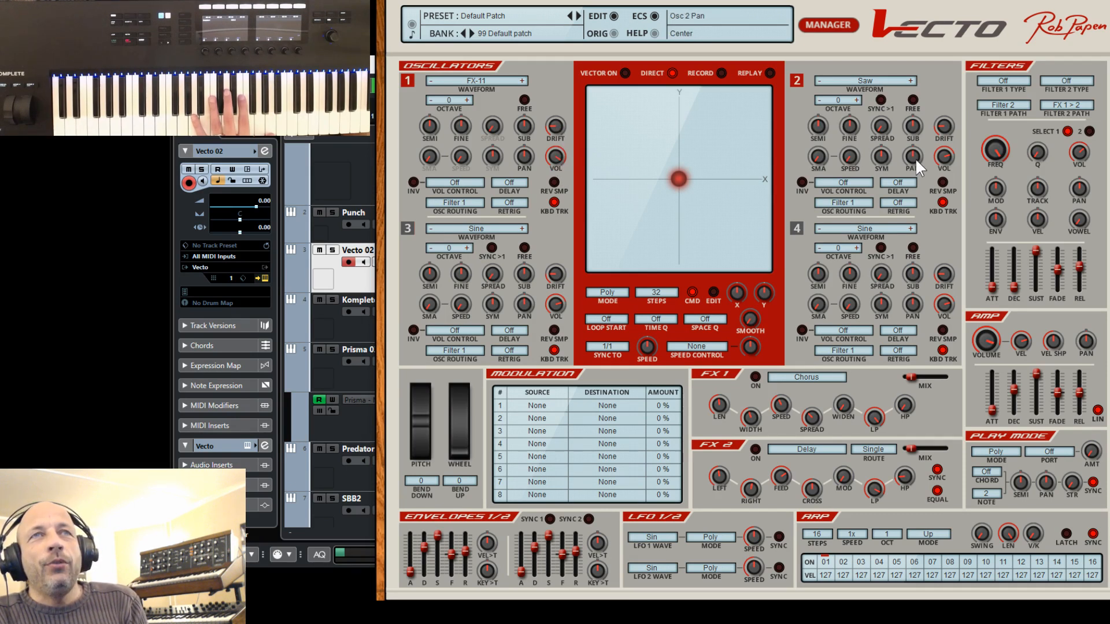
pyautogui.moveTo(883, 126); pyautogui.dragTo(900, 85)
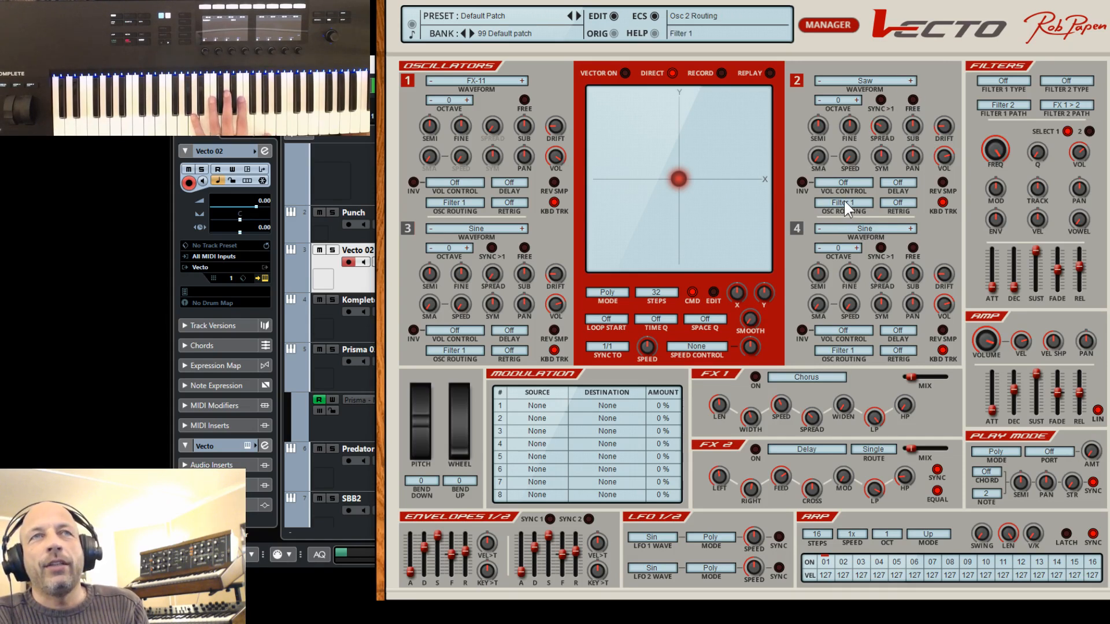
# Set filter 1 to the 12dB LP type and adjust its cutoff frequency.
pyautogui.click(1001, 106)
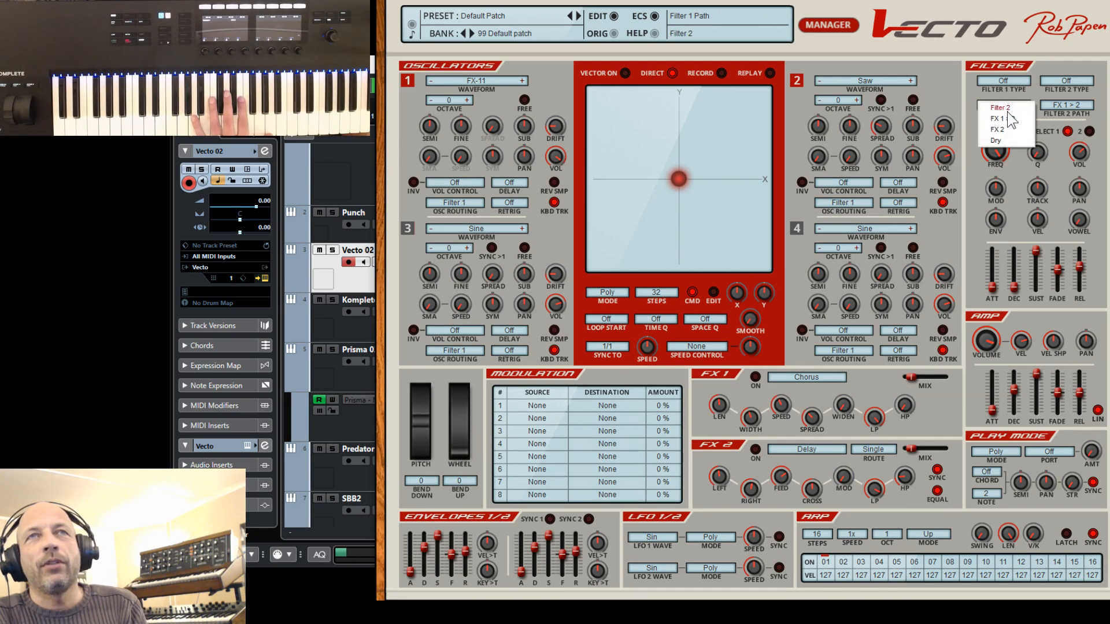
pyautogui.click(996, 94)
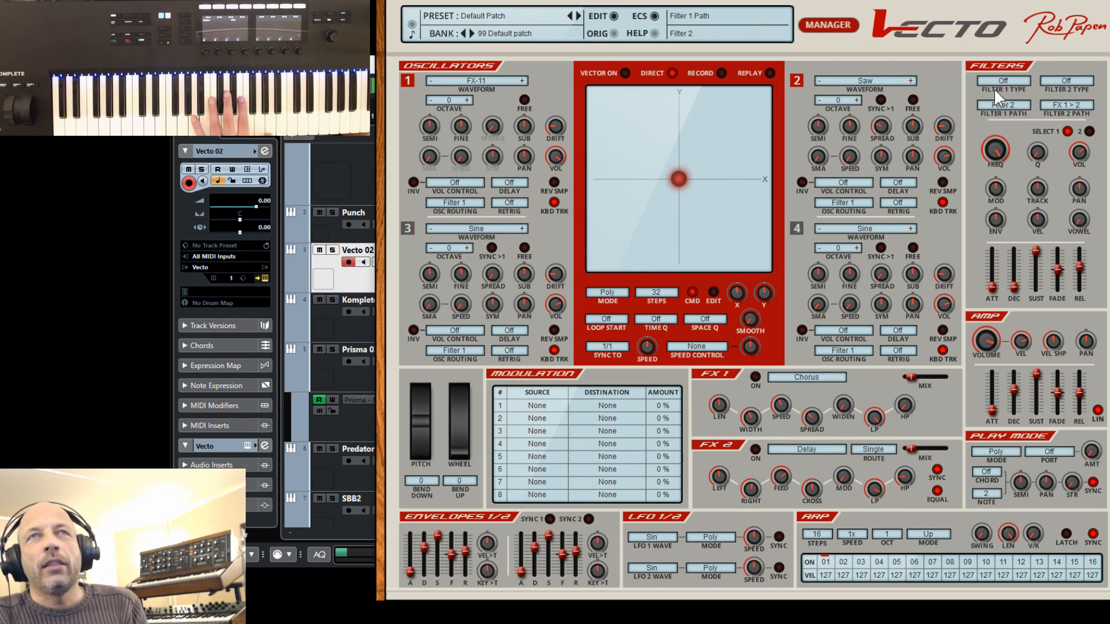
pyautogui.click(999, 81)
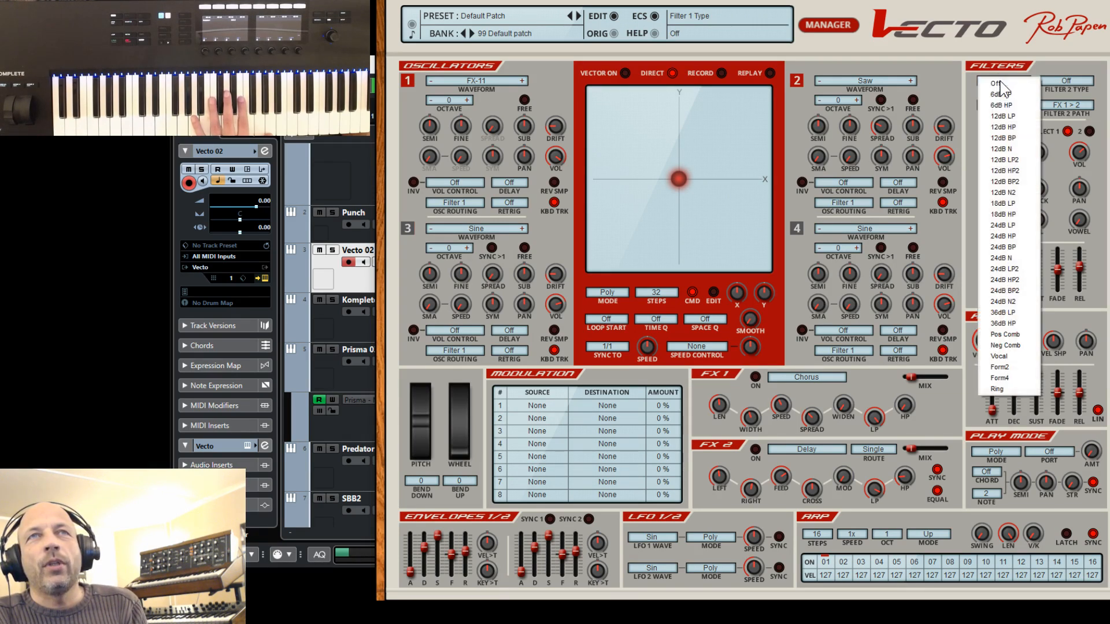
pyautogui.click(1020, 118)
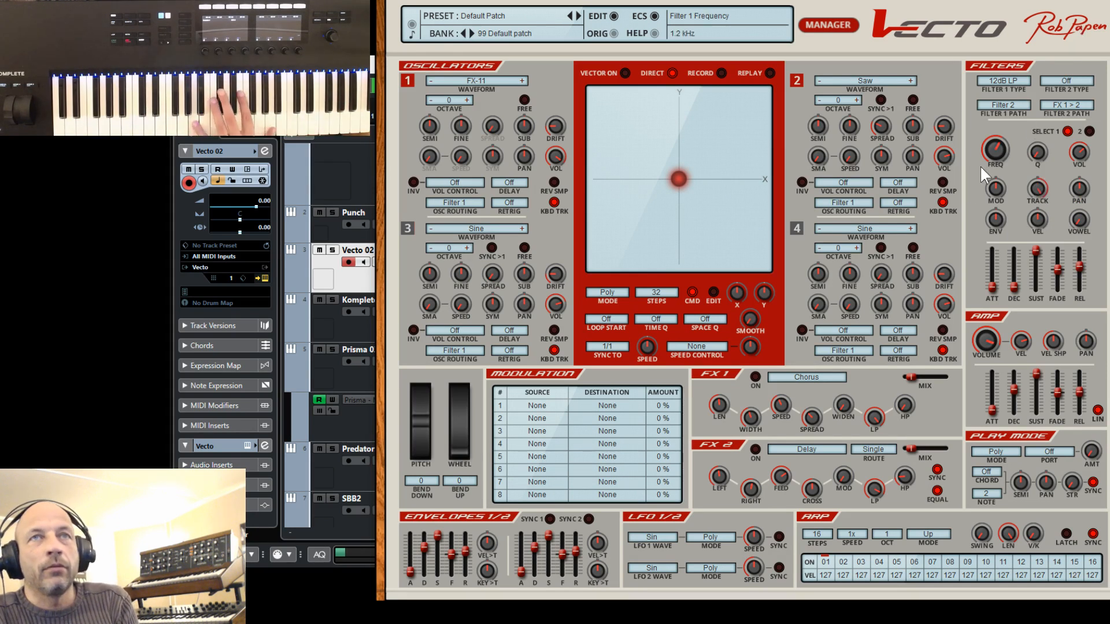
pyautogui.moveTo(993, 161); pyautogui.dragTo(1001, 174)
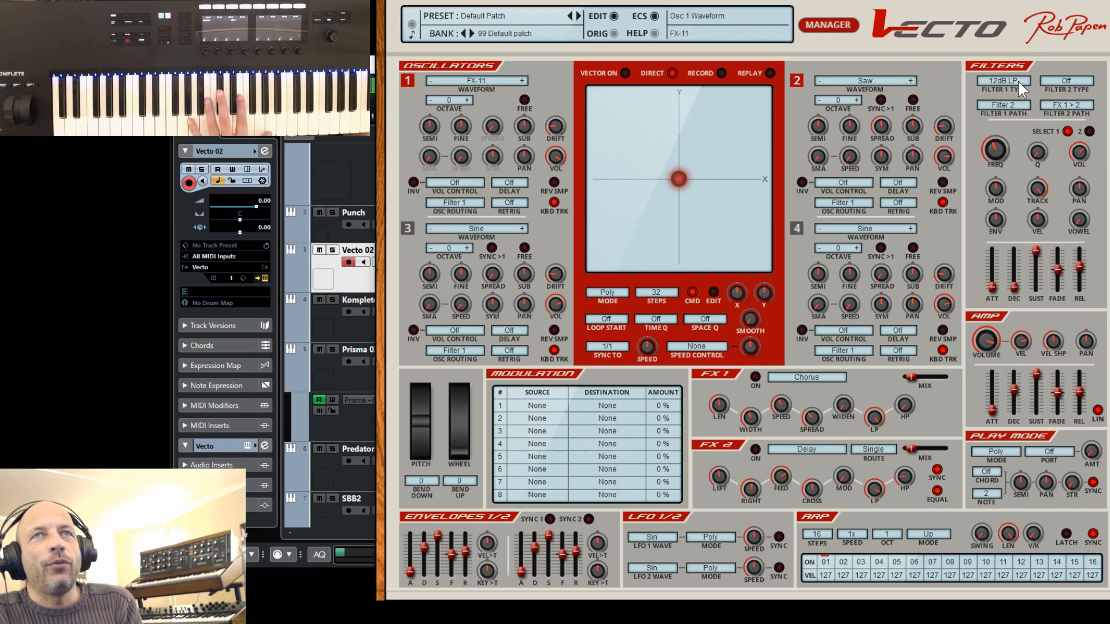
# Route oscillator 1 to FX 2, enable FX 2 as Reverb, and adjust oscillator 1's volume.
pyautogui.click(450, 201)
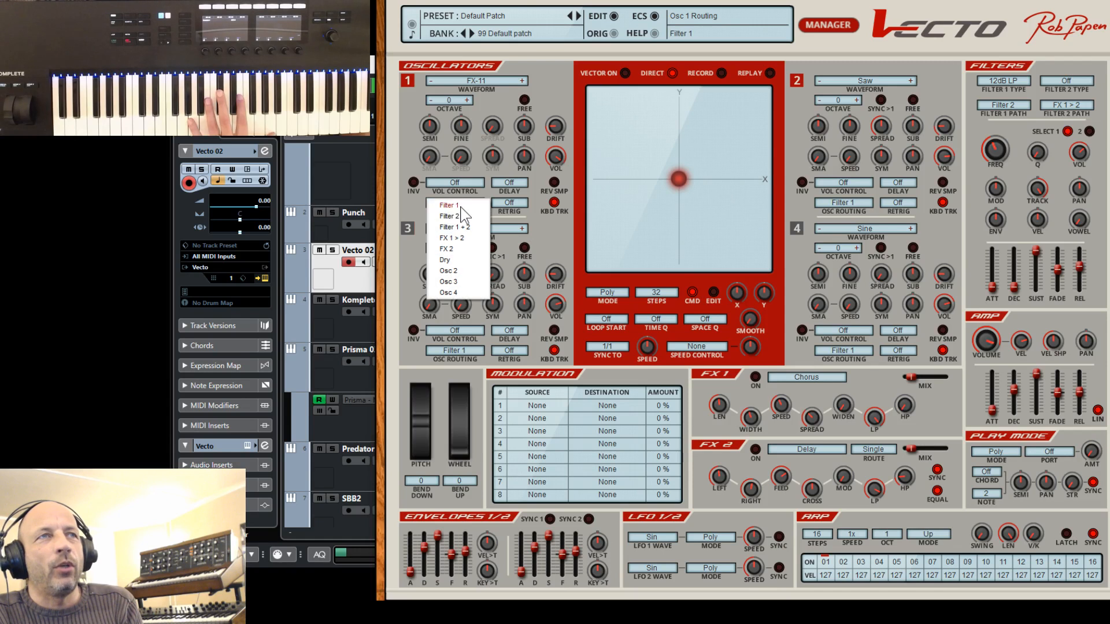
pyautogui.click(444, 249)
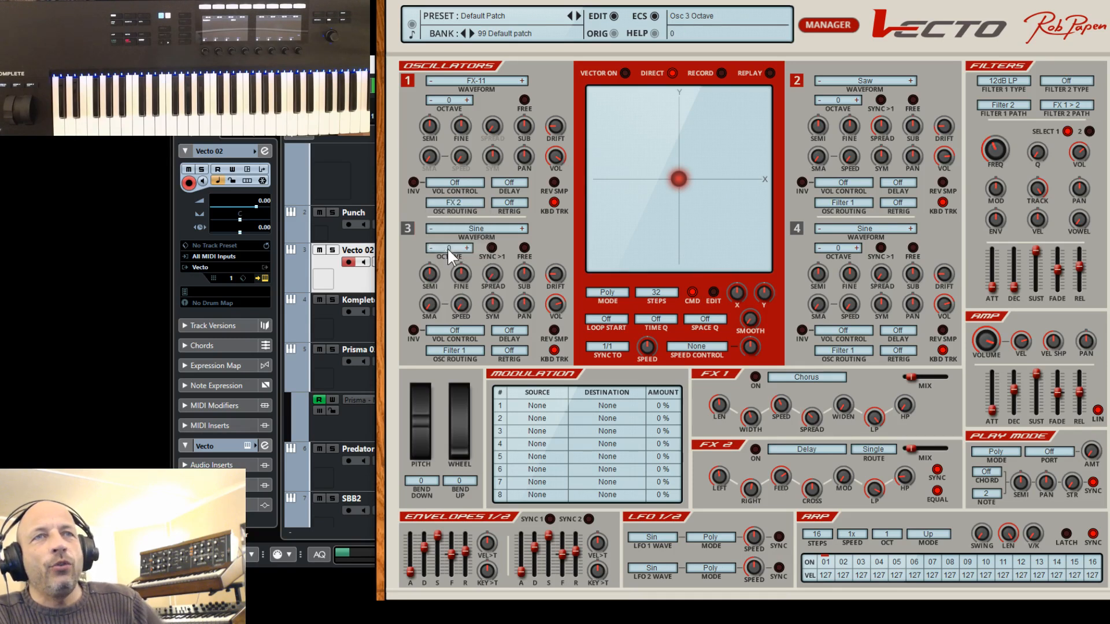
pyautogui.click(778, 450)
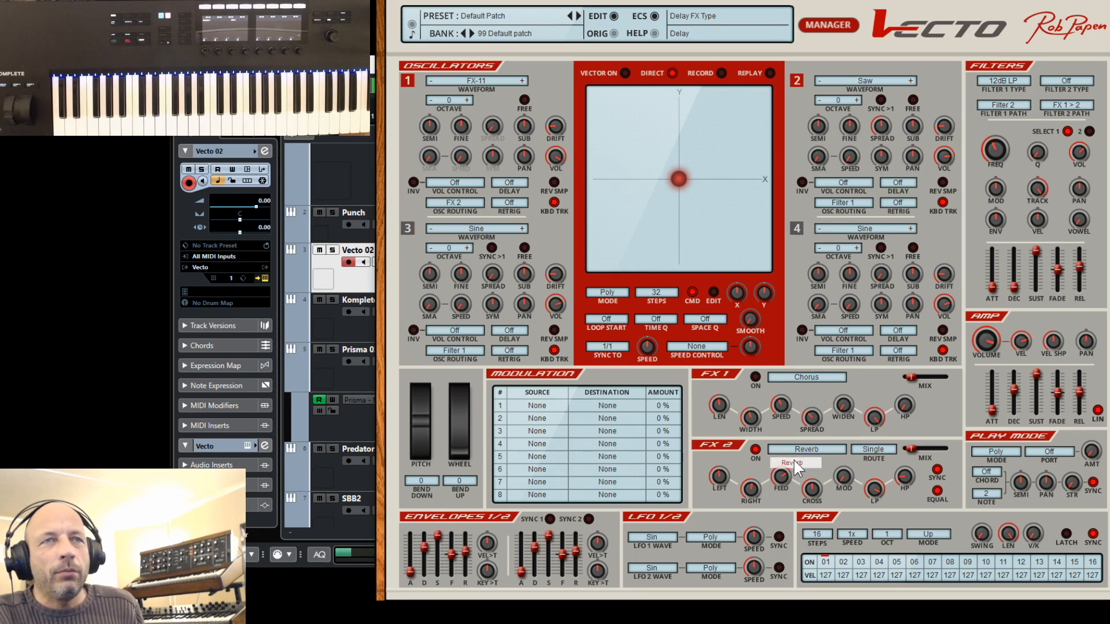
pyautogui.click(793, 458)
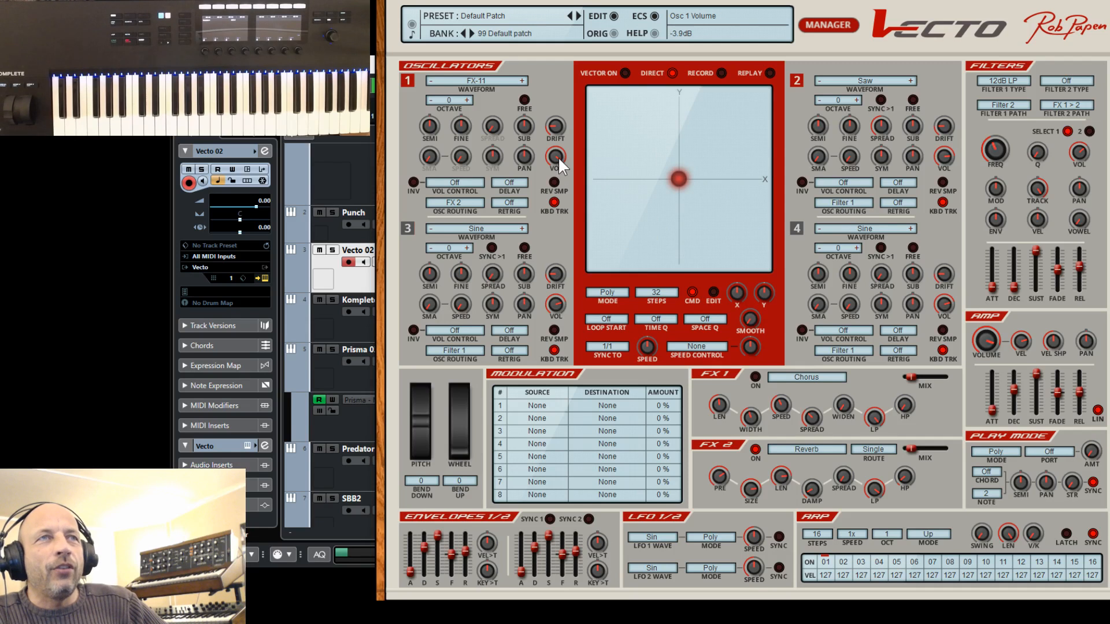
pyautogui.moveTo(570, 172); pyautogui.dragTo(575, 183)
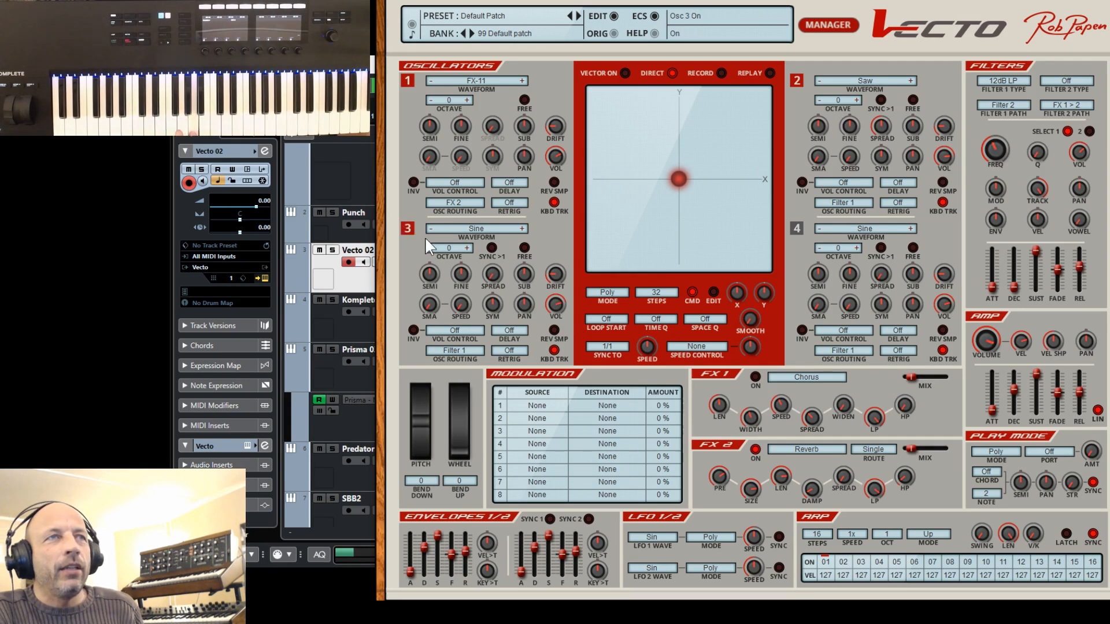
# Set oscillator 3 to the Square waveform, toggle oscillator 2, and raise oscillator 3's symmetry modulation amount and speed.
pyautogui.click(487, 231)
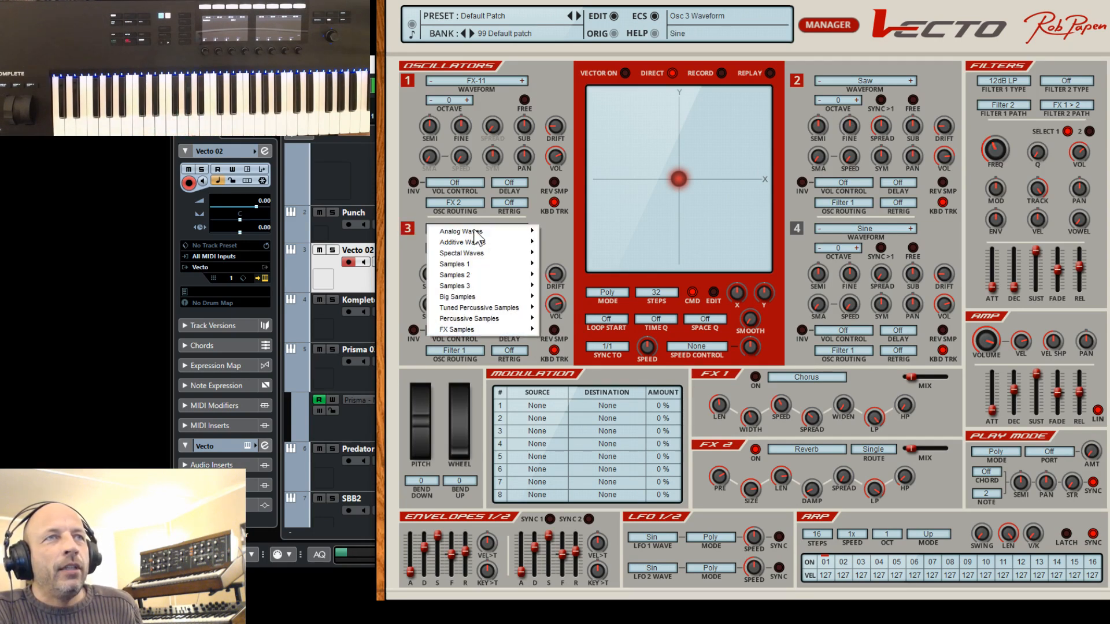
pyautogui.moveTo(485, 254)
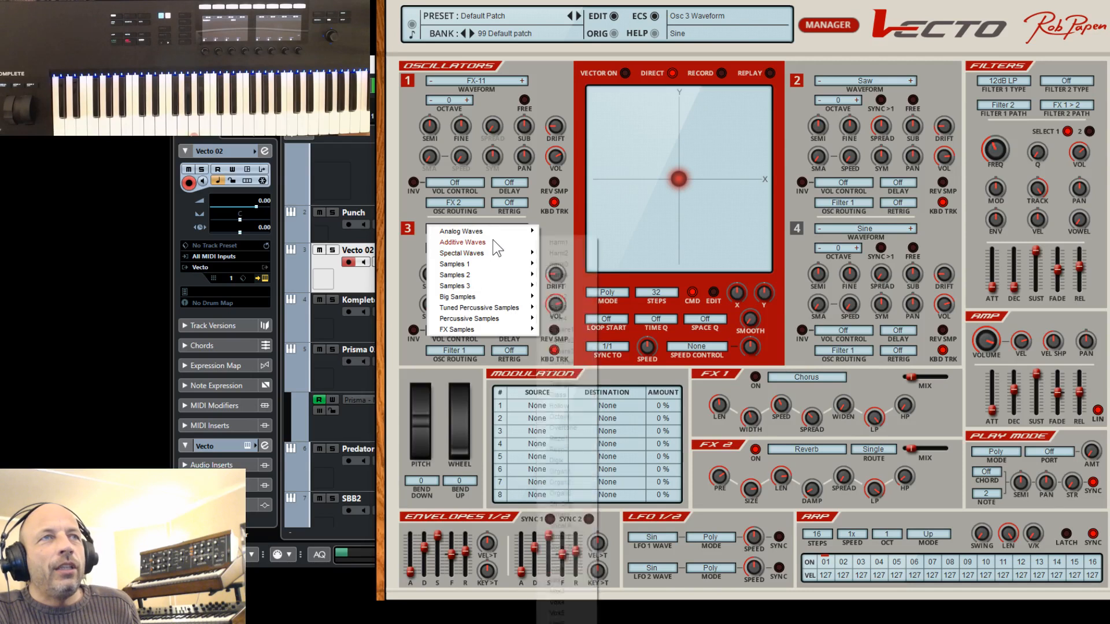
pyautogui.moveTo(495, 231)
pyautogui.click(562, 253)
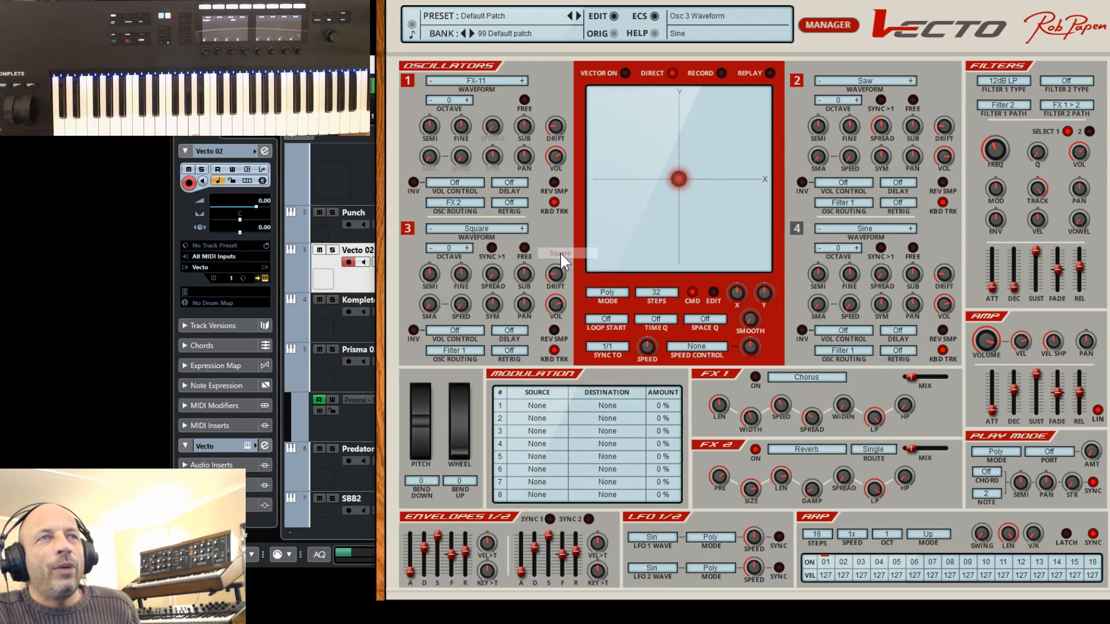
pyautogui.click(798, 79)
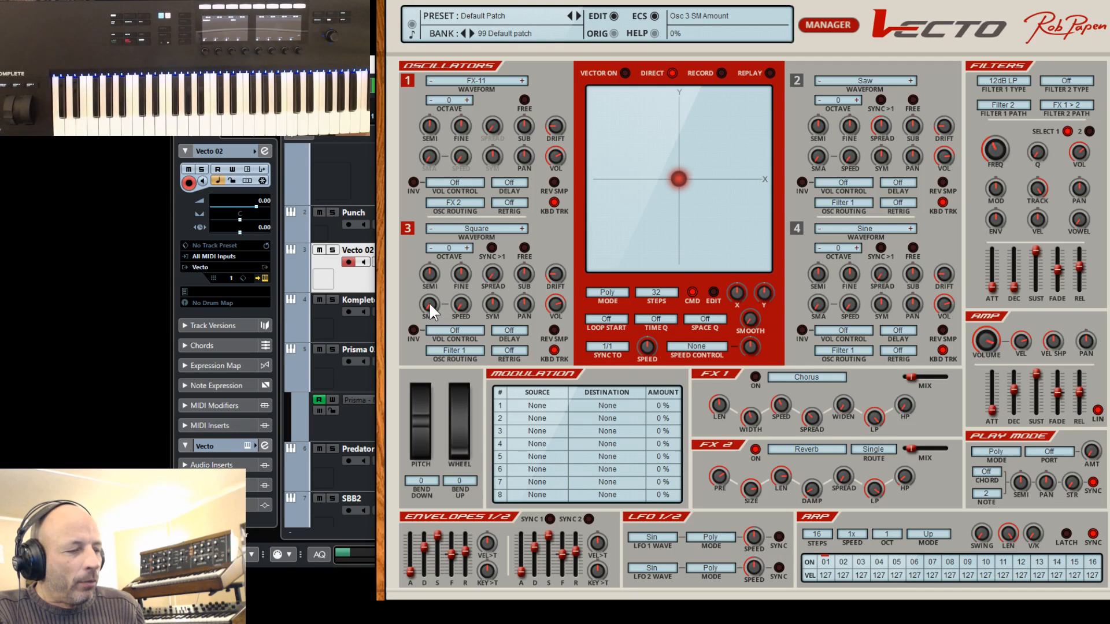
pyautogui.moveTo(429, 303); pyautogui.dragTo(446, 249)
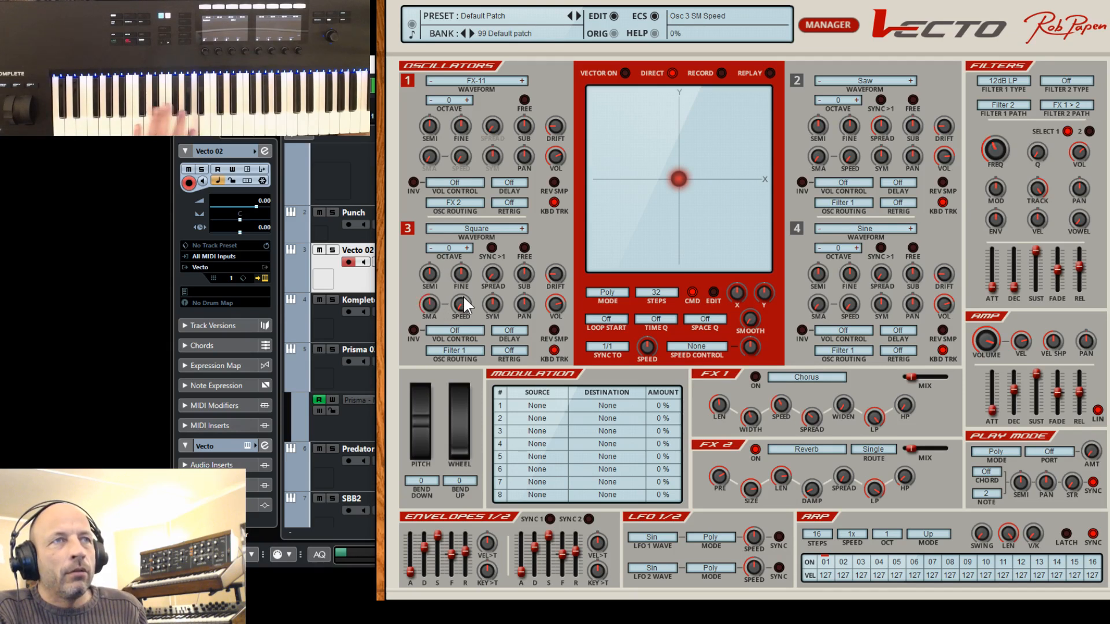
pyautogui.moveTo(466, 305); pyautogui.dragTo(481, 235)
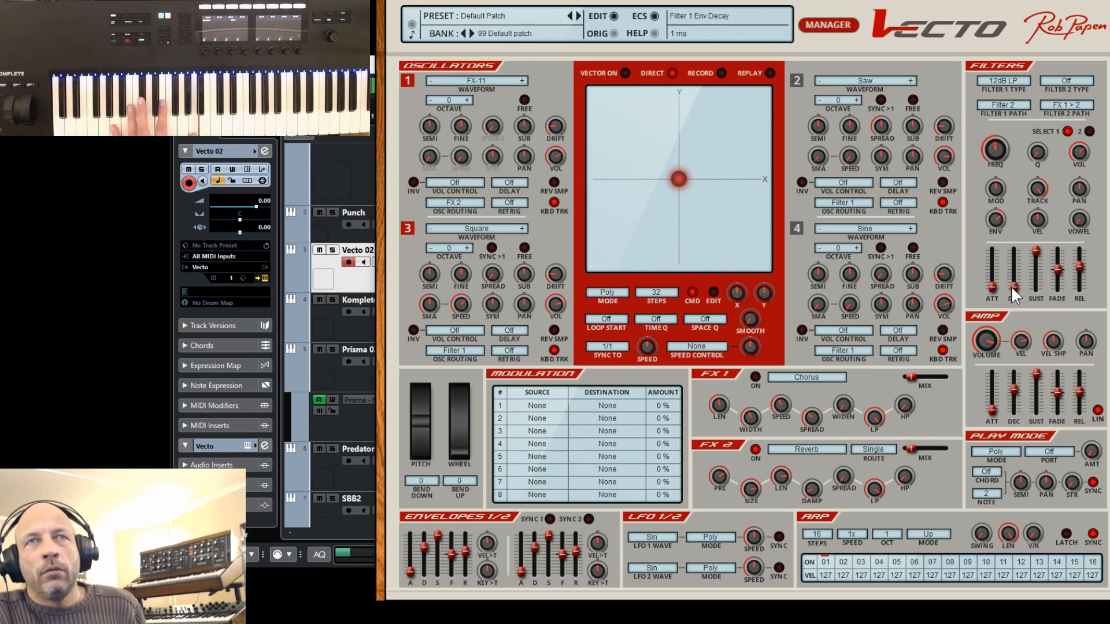
# Shape filter 1's envelope with longer decay and low sustain, adjust its Q, and set its path to FX 1 > 2.
pyautogui.moveTo(1012, 288); pyautogui.dragTo(1038, 294)
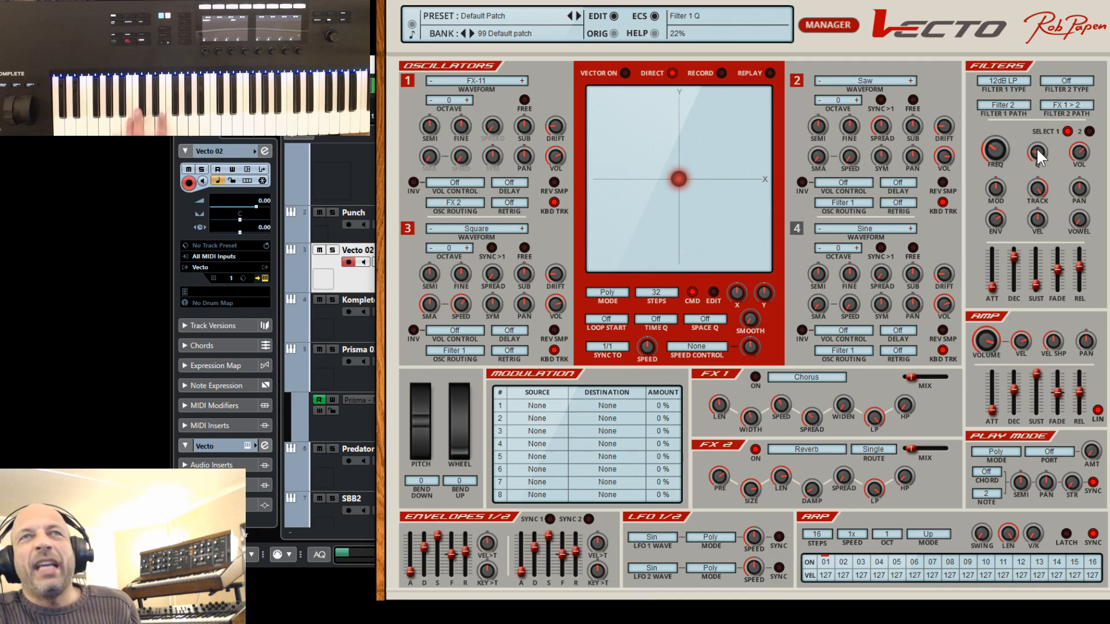
pyautogui.moveTo(1035, 147); pyautogui.dragTo(1032, 137)
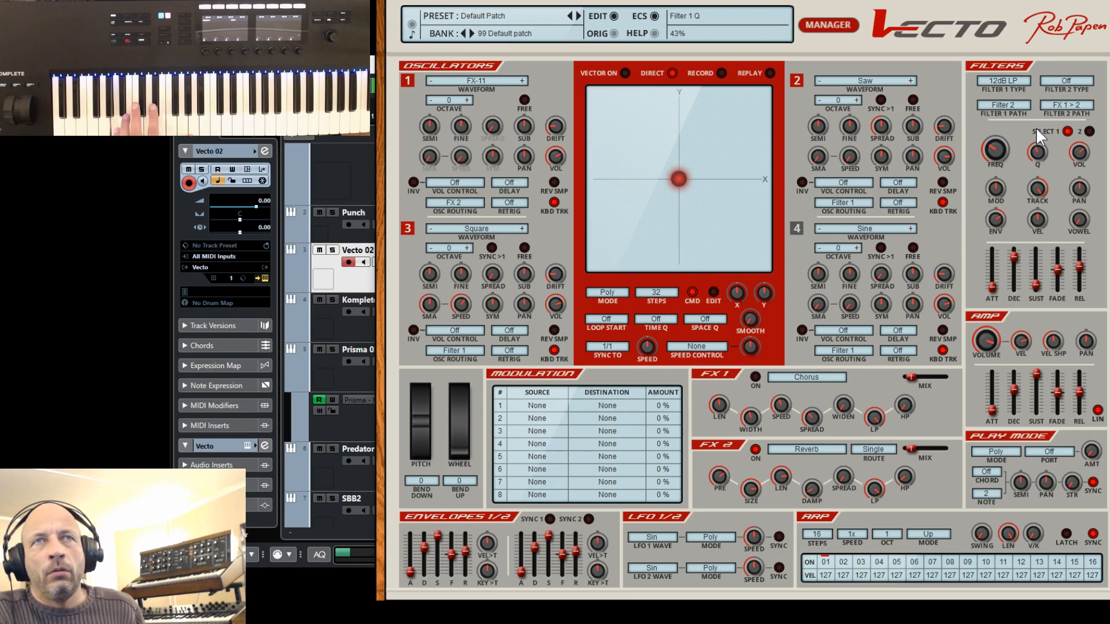
pyautogui.click(994, 102)
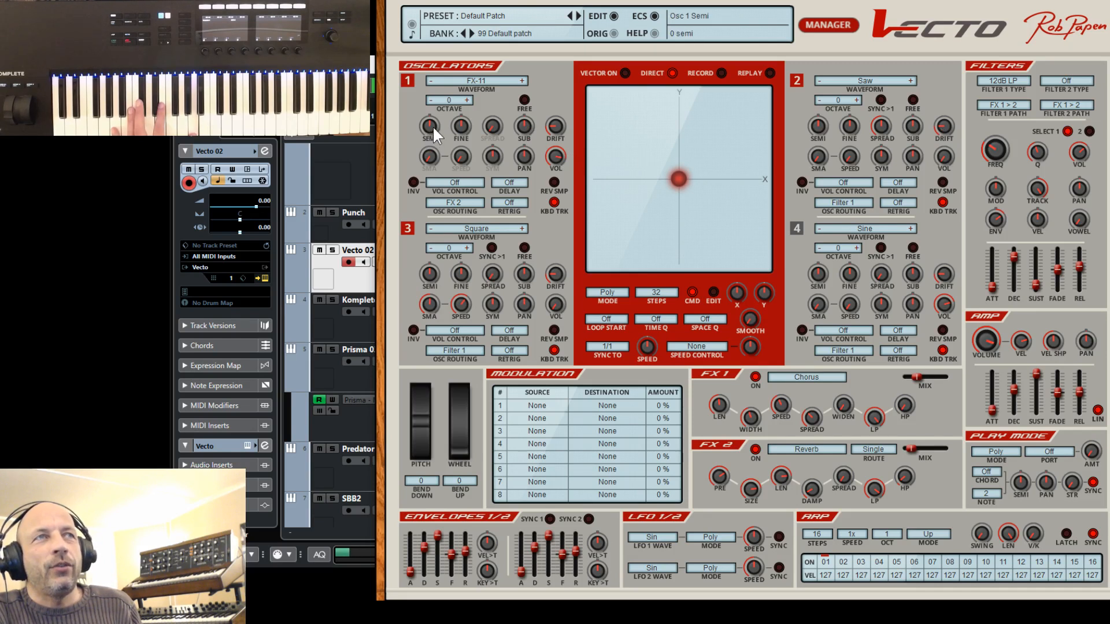
# Try a higher octave on oscillator 1 and shape the amp envelope with low sustain.
pyautogui.click(467, 100)
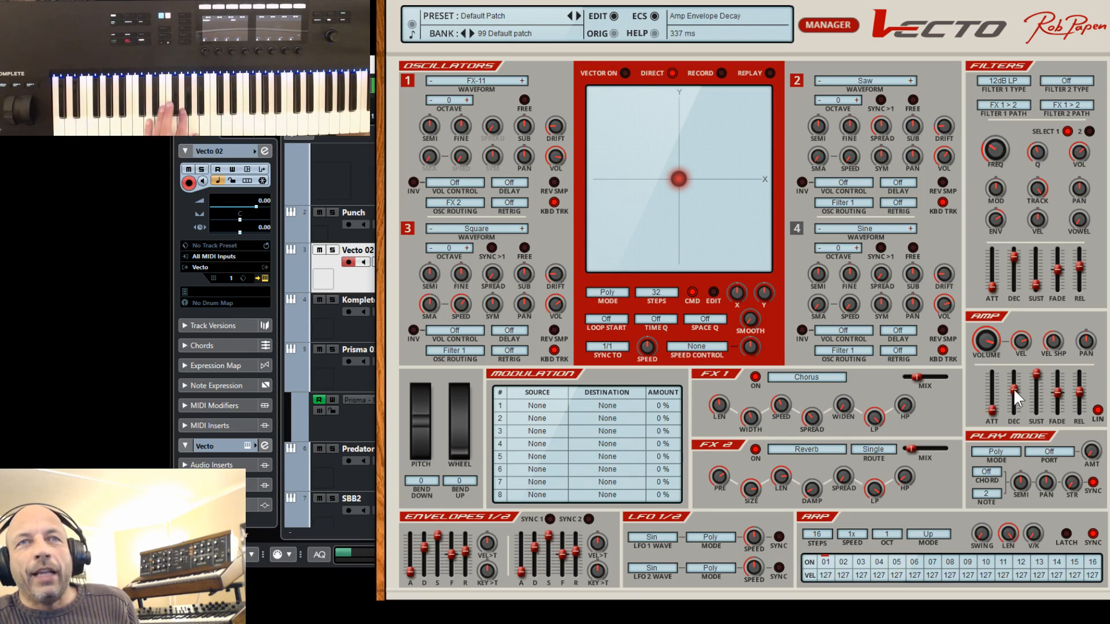
pyautogui.moveTo(1038, 371); pyautogui.dragTo(1084, 368)
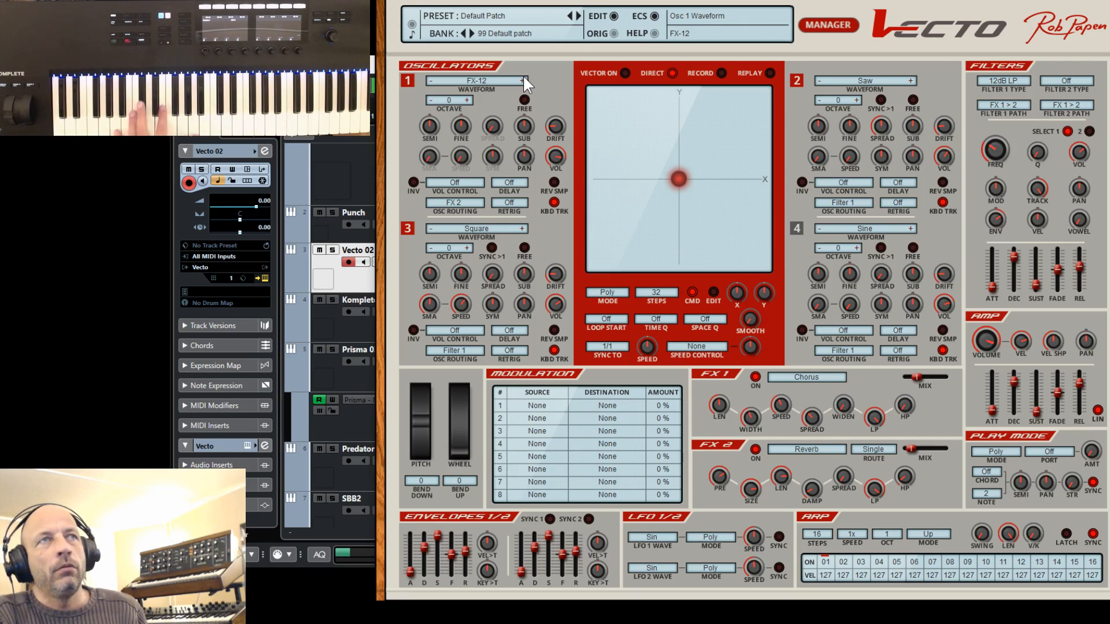
# Advance oscillator 1 to the FX-16 waveform and lower its octave to -1.
pyautogui.click(522, 79)
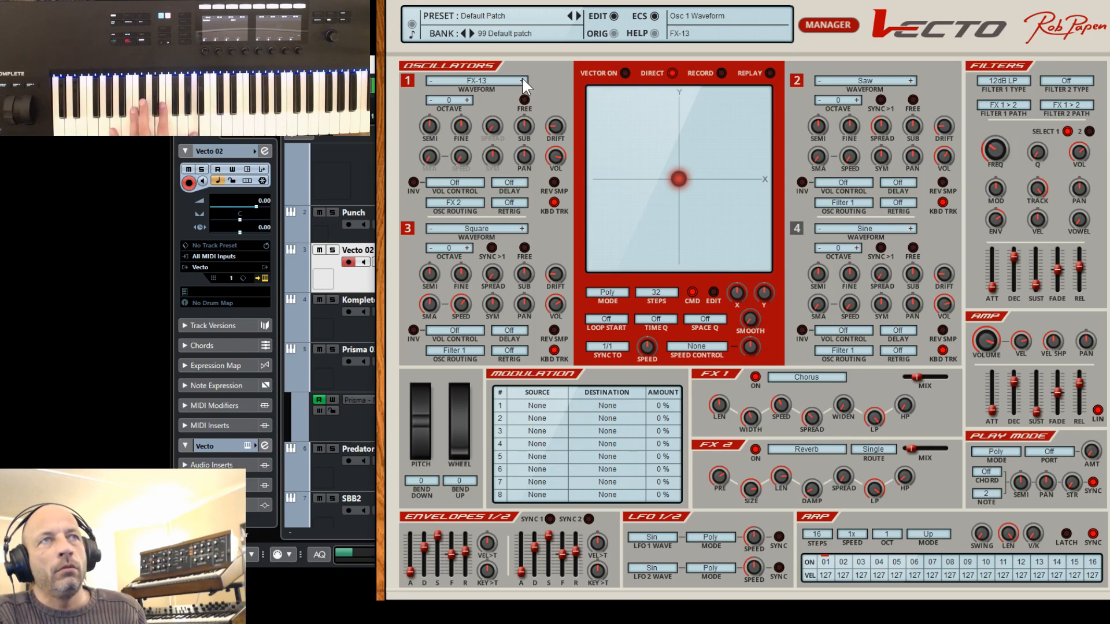
pyautogui.click(522, 79)
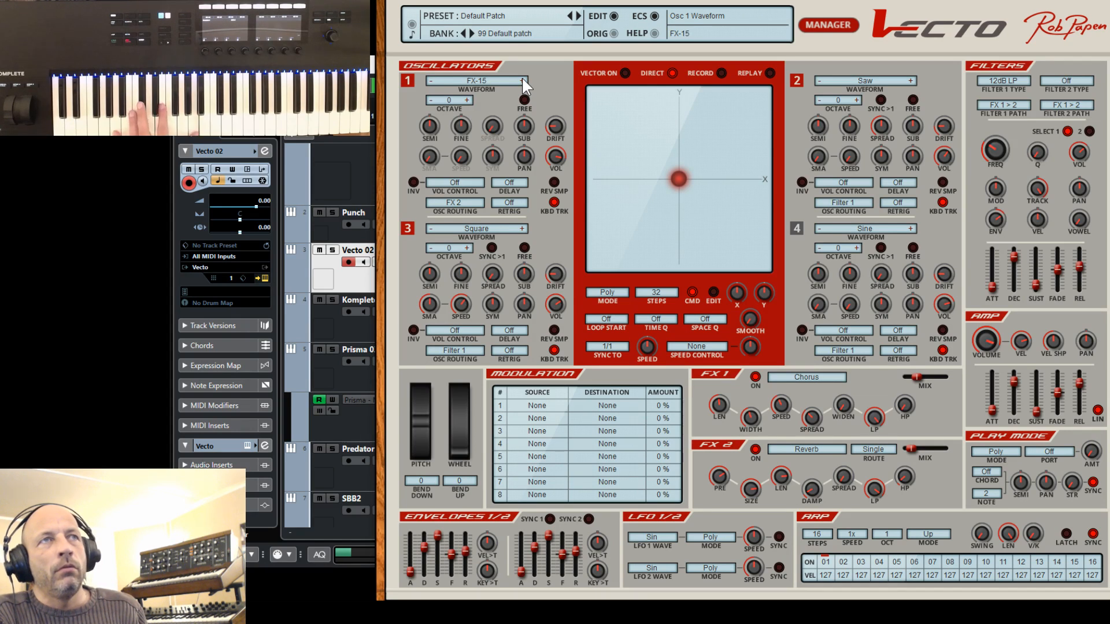
pyautogui.click(522, 79)
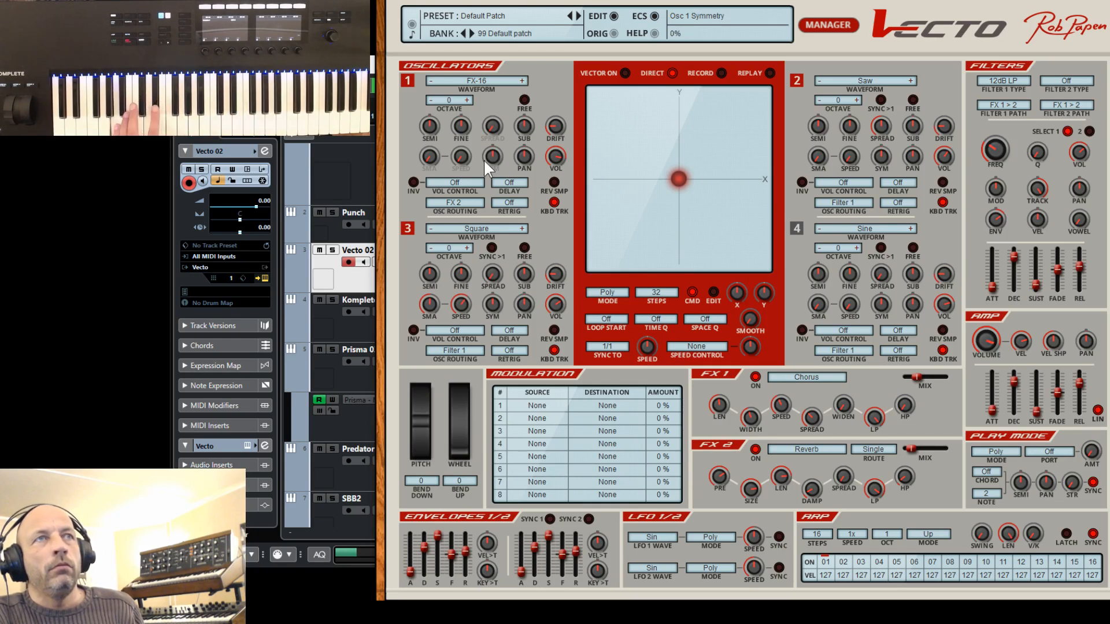
pyautogui.click(429, 98)
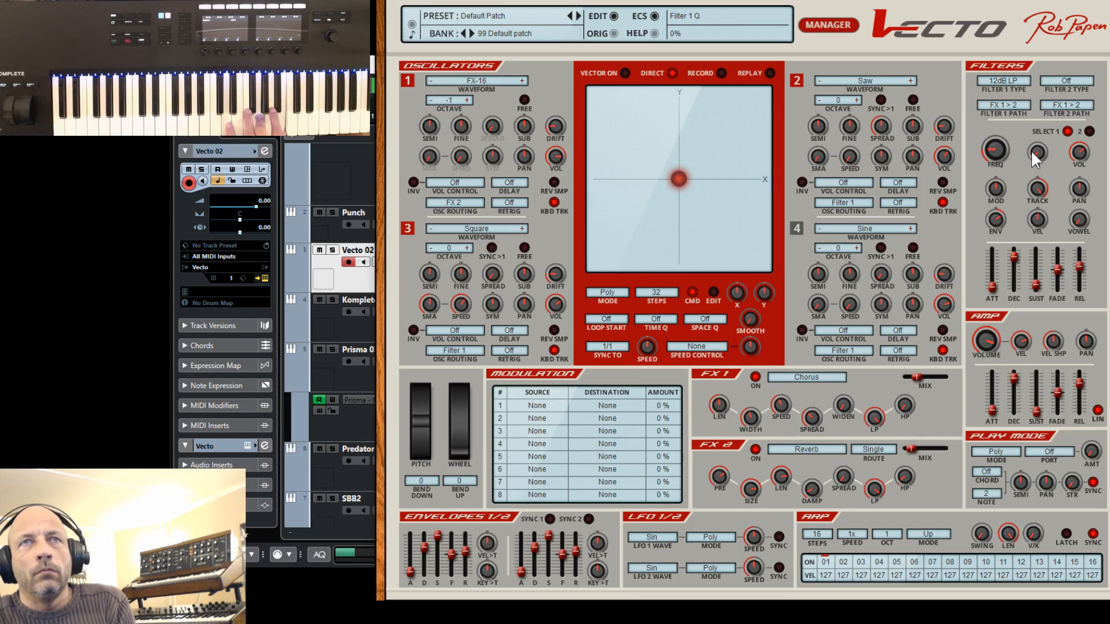
# Set filter 1 to the 24dB LP type and adjust the FX 2 reverb mix to 100D/45W.
pyautogui.click(997, 84)
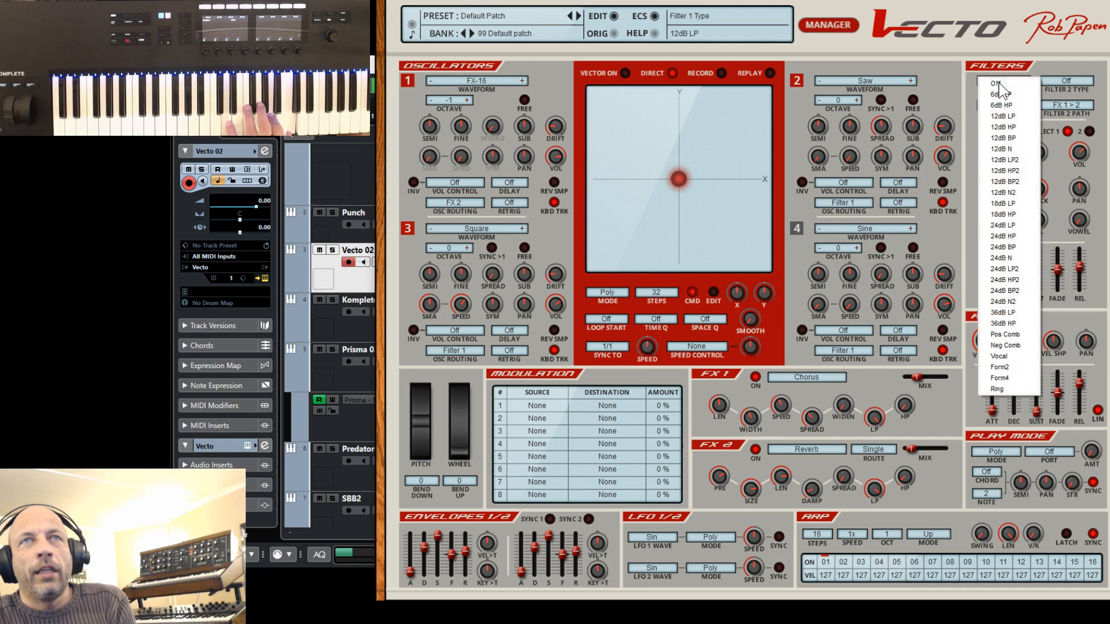
pyautogui.click(1002, 225)
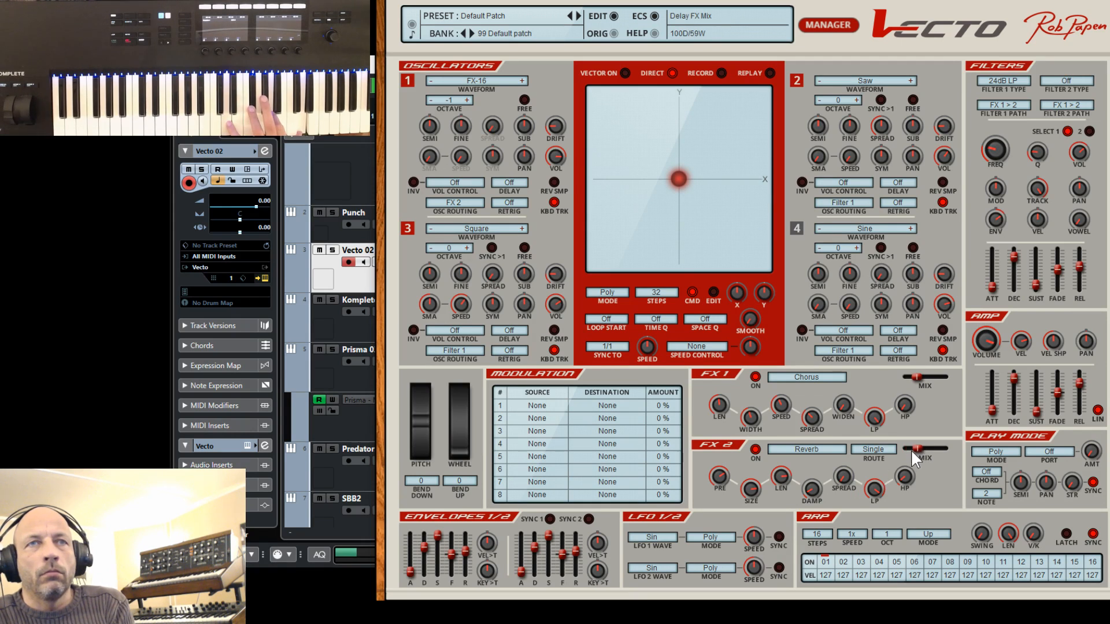
pyautogui.moveTo(910, 449); pyautogui.dragTo(904, 459)
# Try the Delay type for FX 2 and return it to Reverb.
pyautogui.click(805, 454)
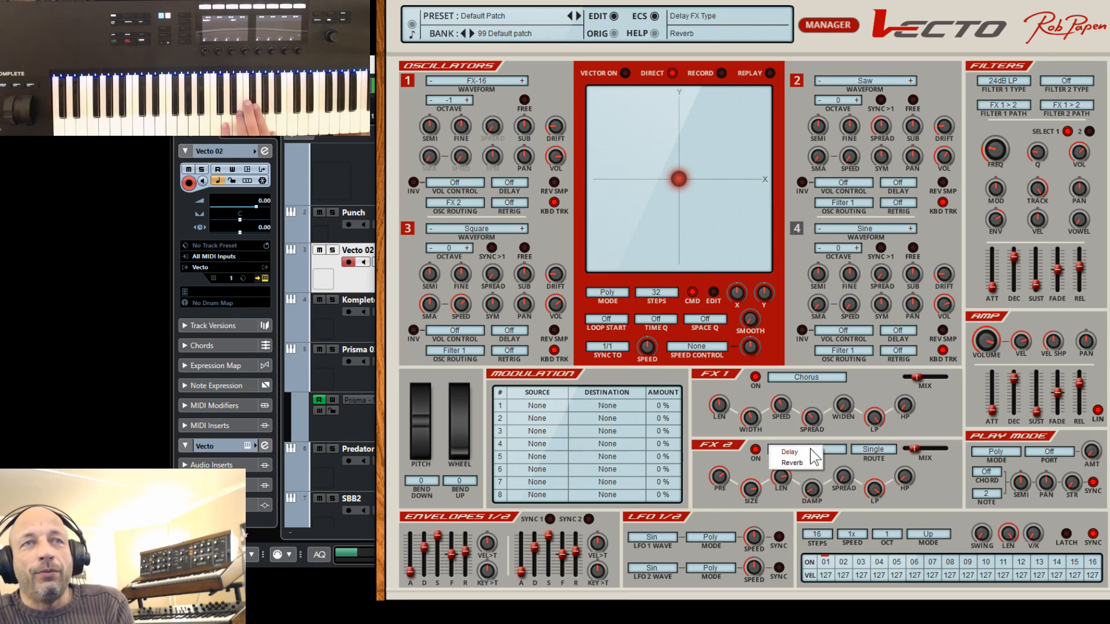
pyautogui.click(802, 454)
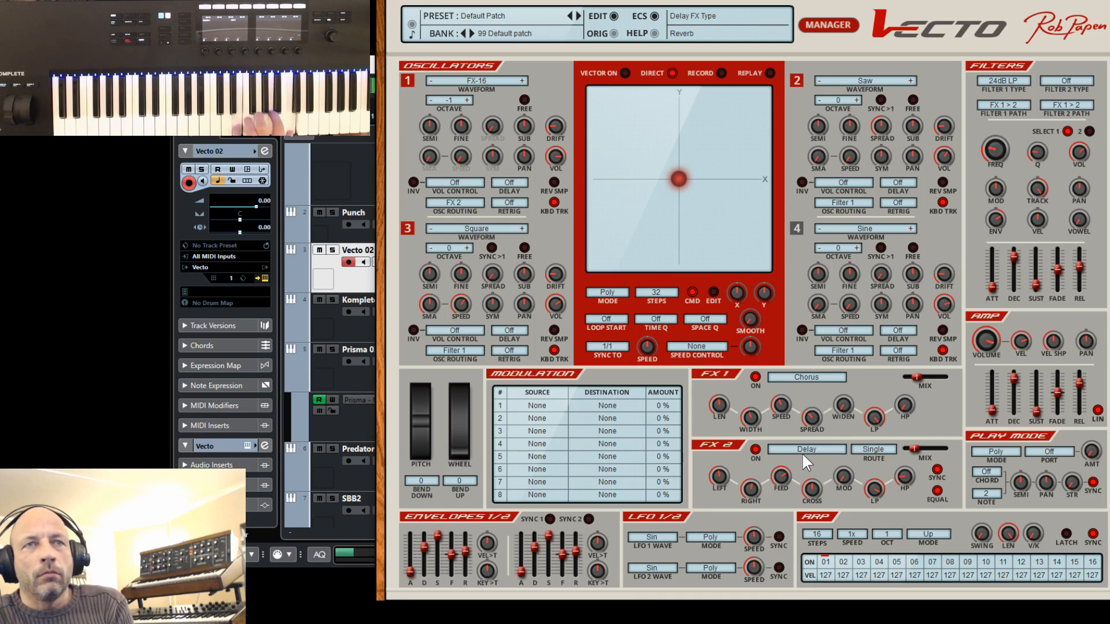
pyautogui.click(803, 450)
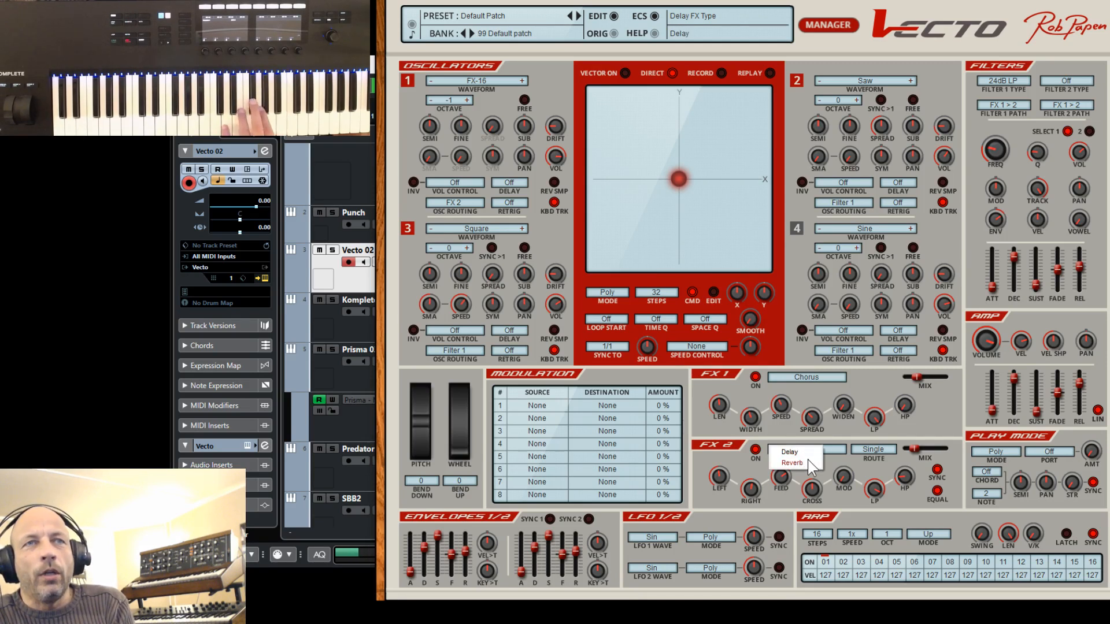
pyautogui.click(807, 460)
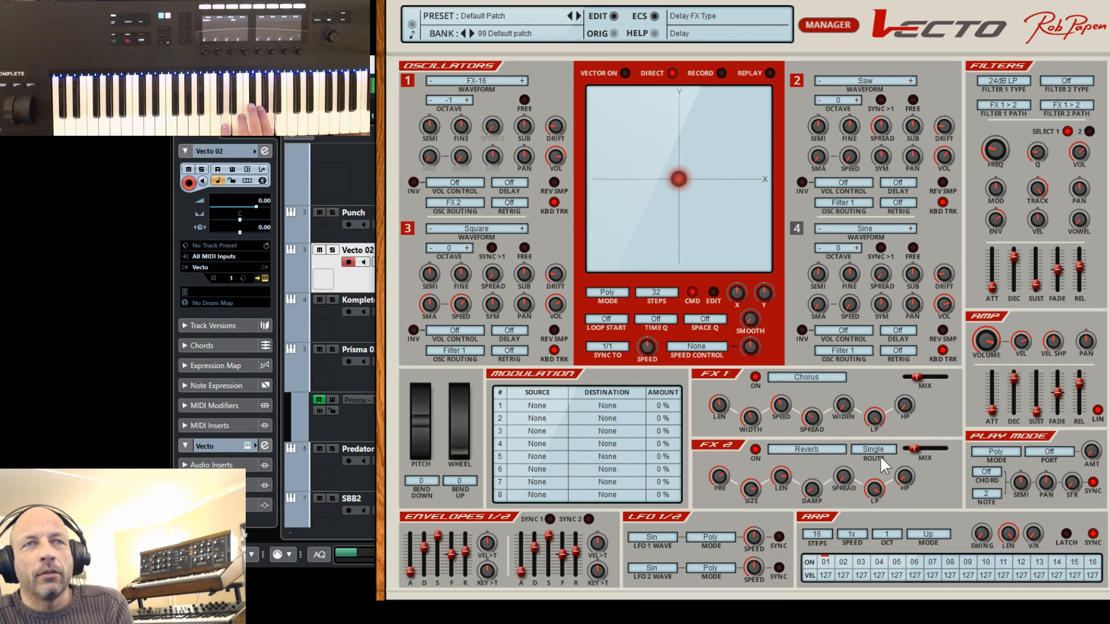
pyautogui.moveTo(899, 454)
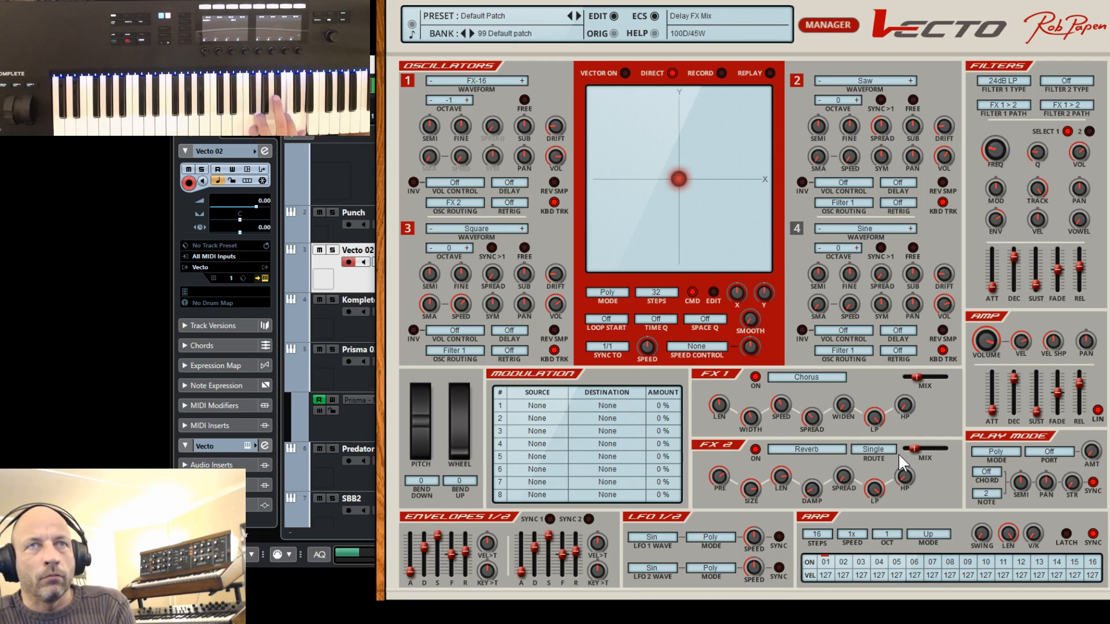
# Shorten the amp envelope release to 198 ms.
pyautogui.moveTo(1073, 385)
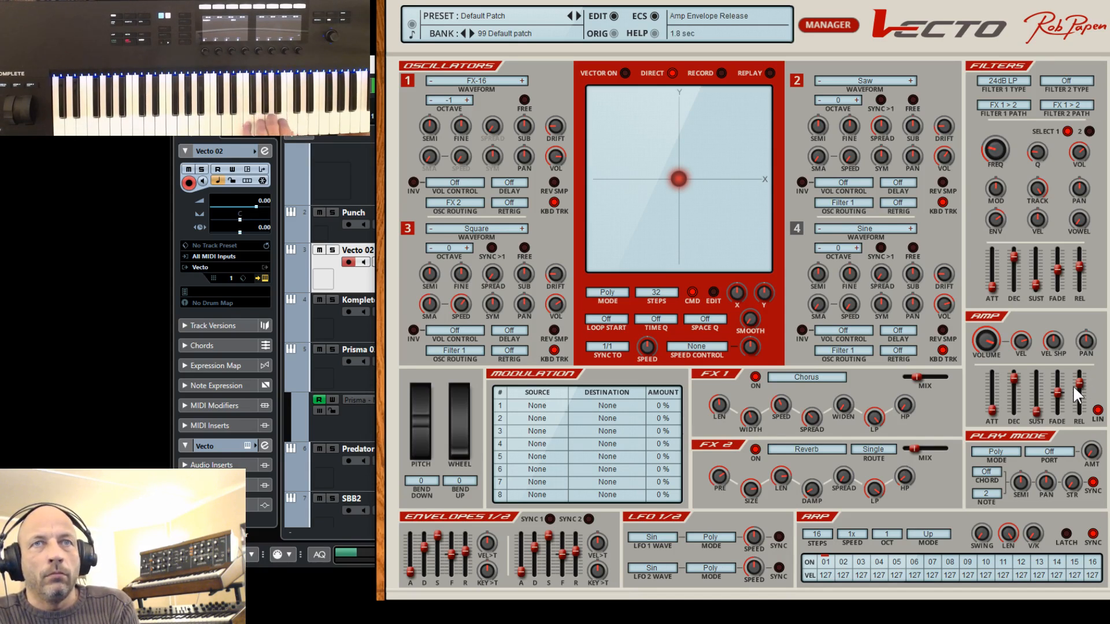
pyautogui.moveTo(1074, 384); pyautogui.dragTo(1086, 419)
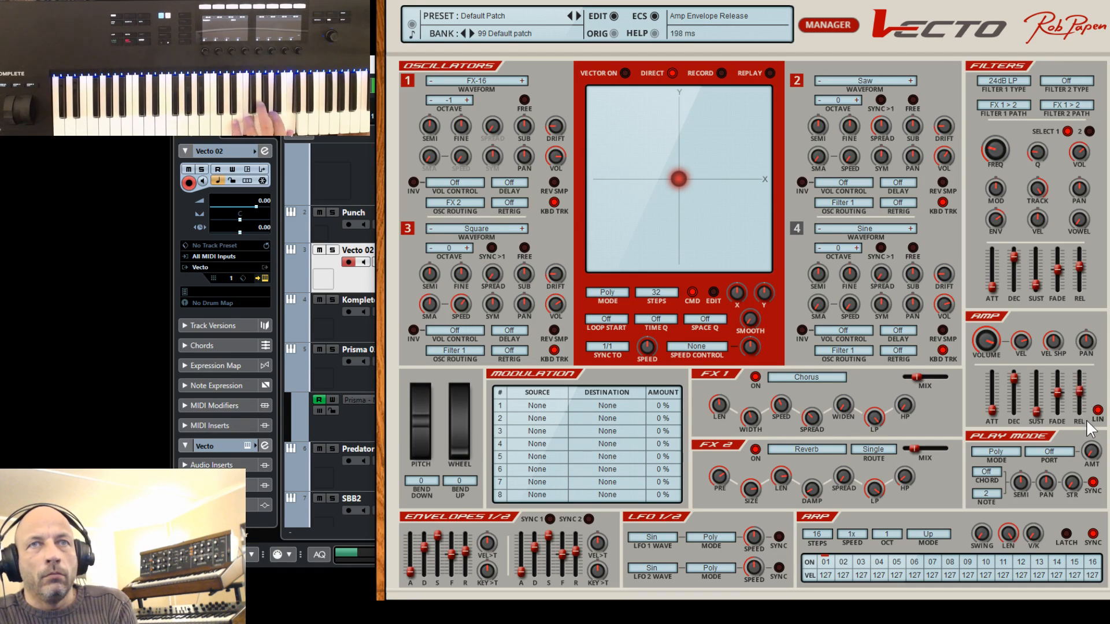
pyautogui.moveTo(1028, 353)
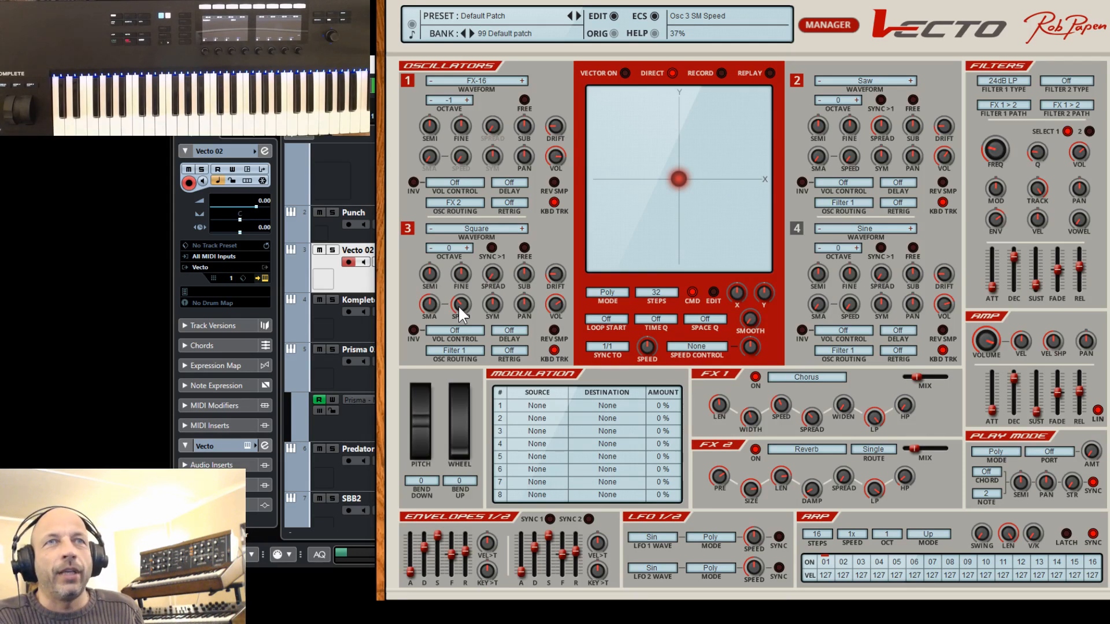
# Save the patch as a new preset named "D-March 2019".
pyautogui.click(494, 15)
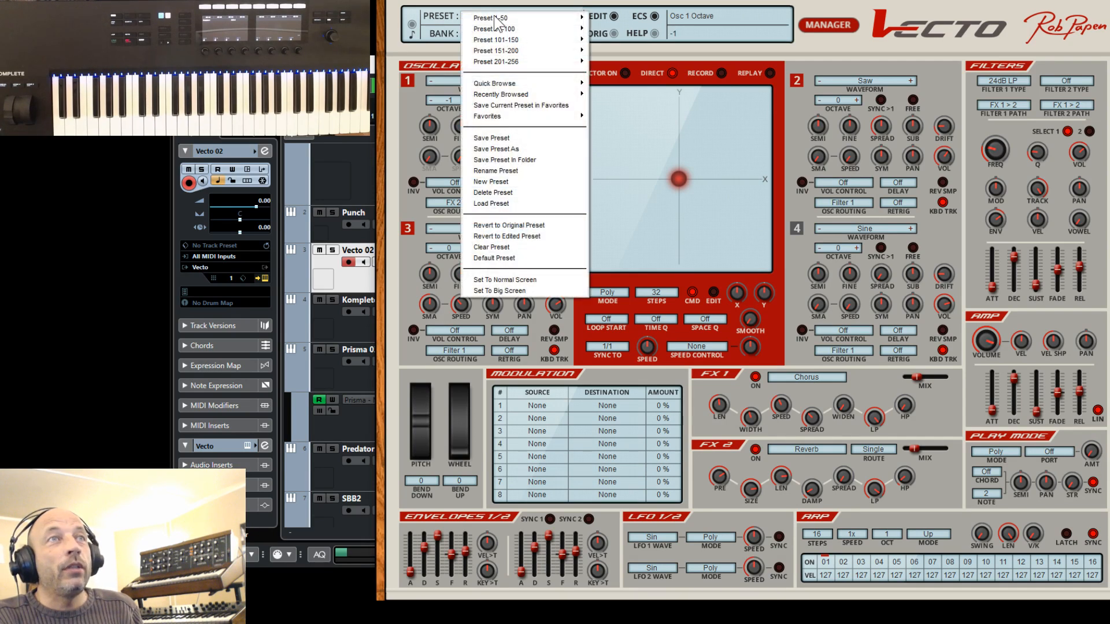
pyautogui.click(514, 149)
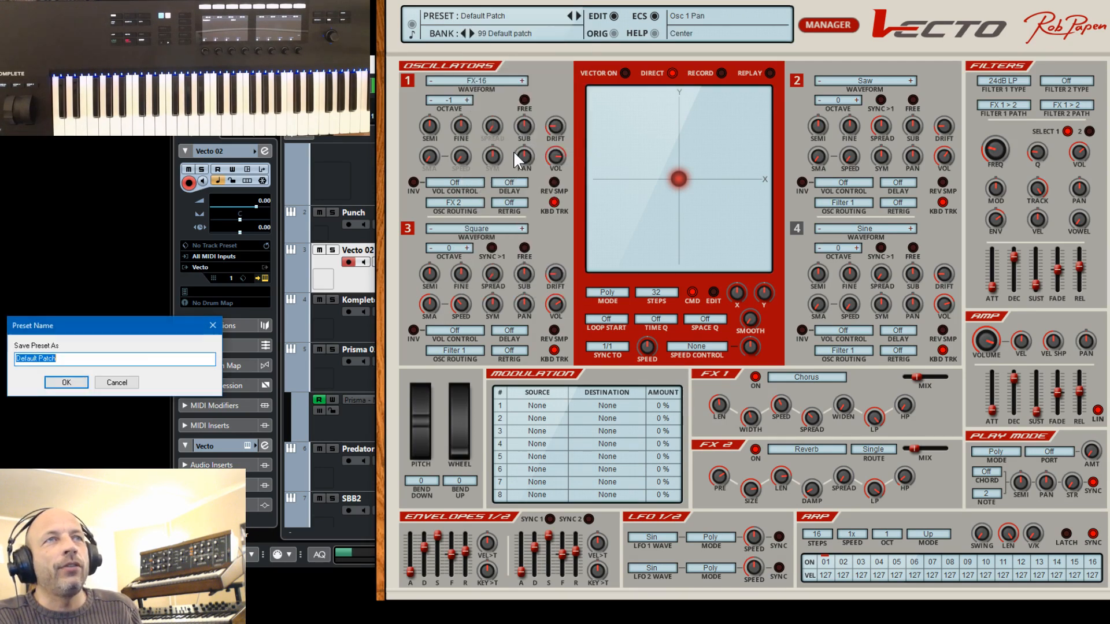
pyautogui.moveTo(181, 323); pyautogui.dragTo(732, 281)
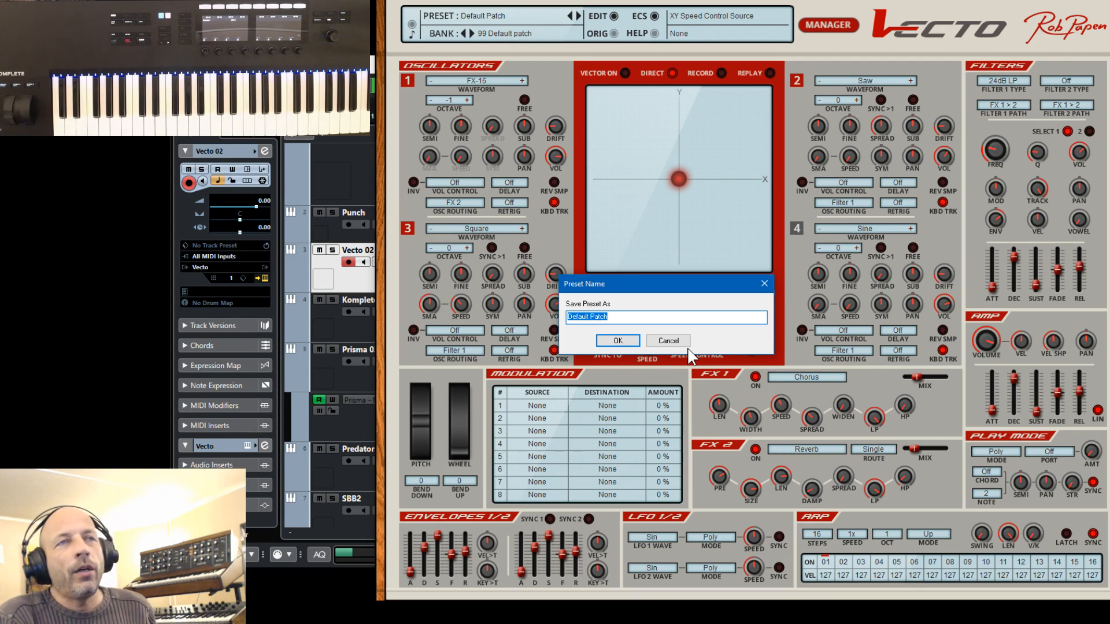
pyautogui.write('D-March 2019')
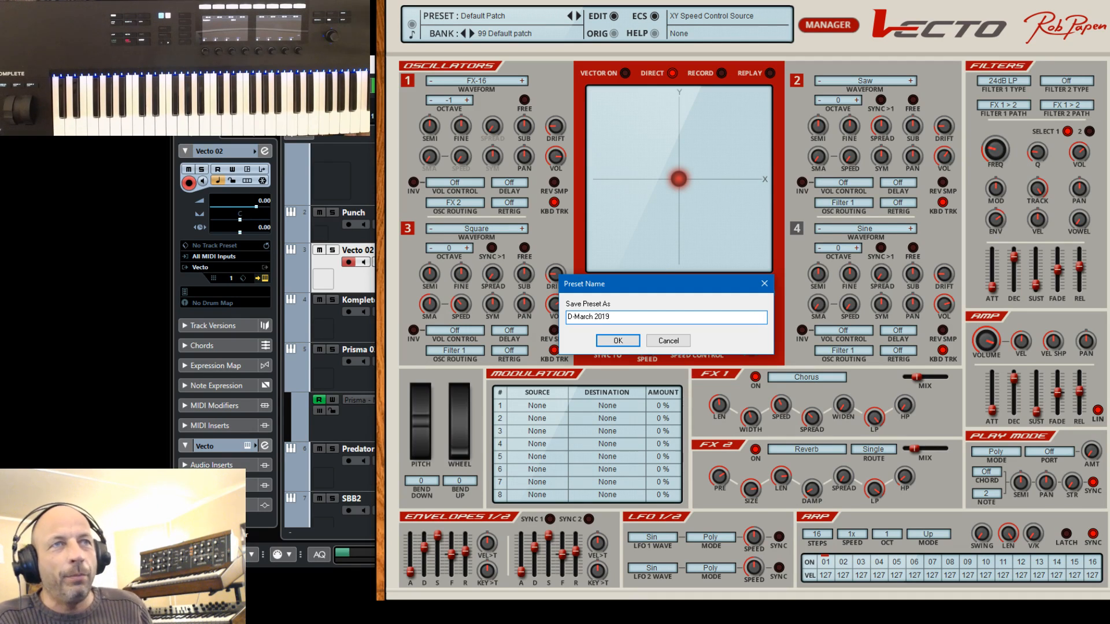
pyautogui.click(622, 340)
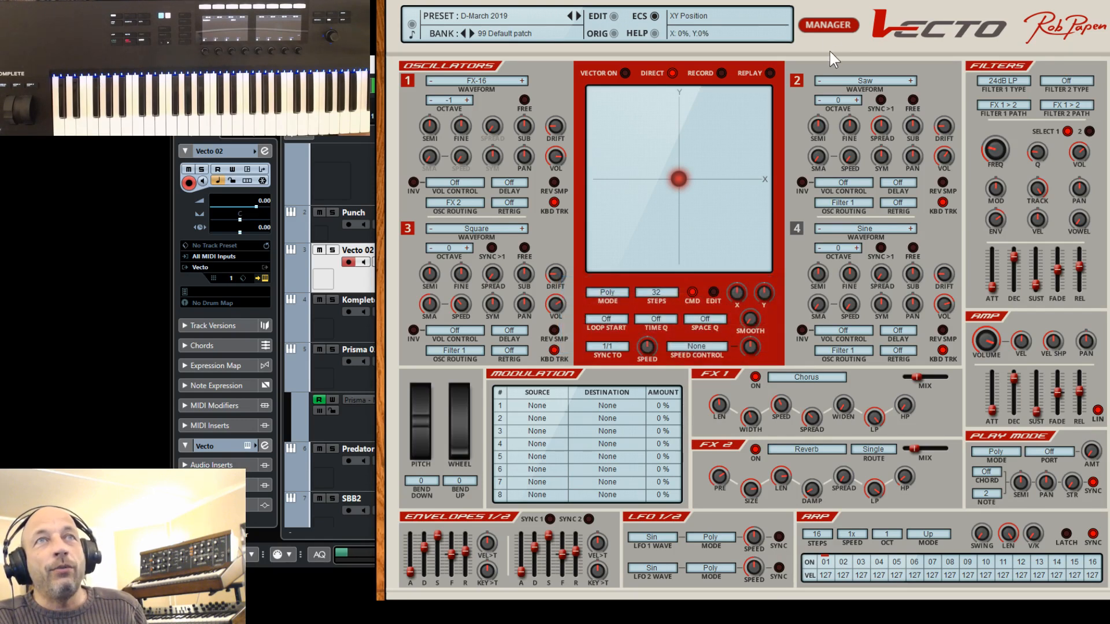
# Select the categories Synth, Pad, Spacey and Mod Wheel Timbre Change for the D-March 2019 preset in the preset manager.
pyautogui.click(835, 23)
pyautogui.click(873, 68)
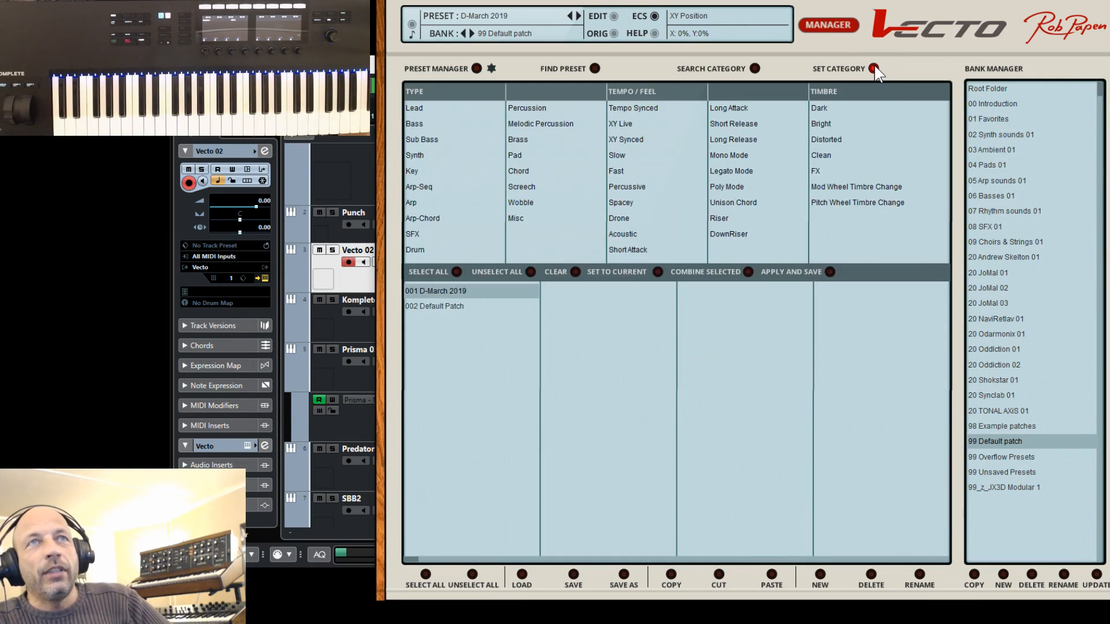
pyautogui.click(421, 153)
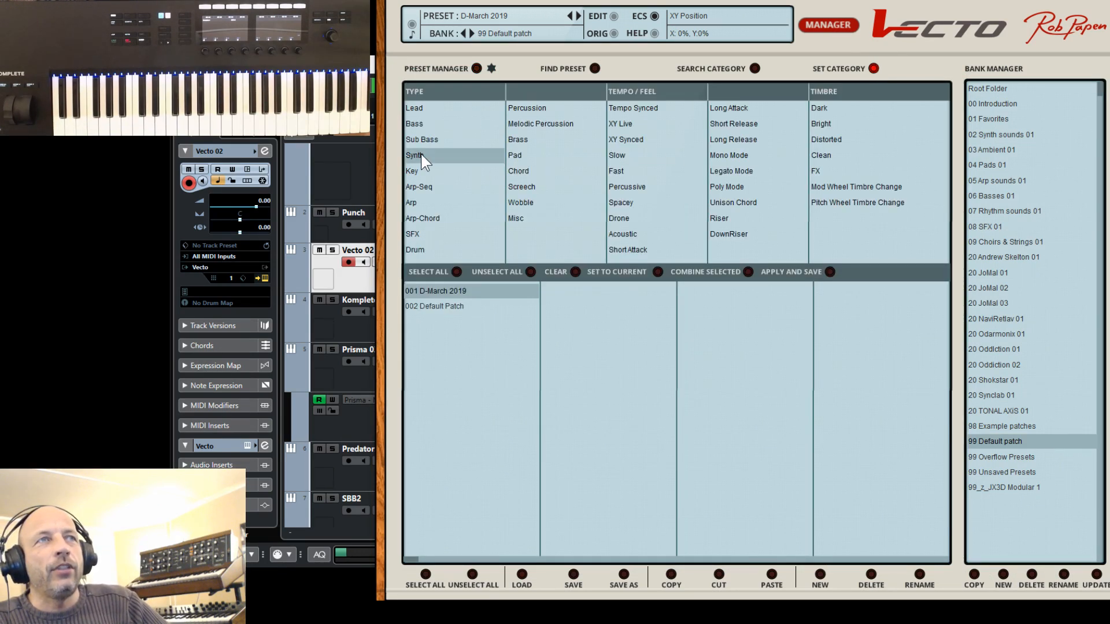
pyautogui.click(539, 155)
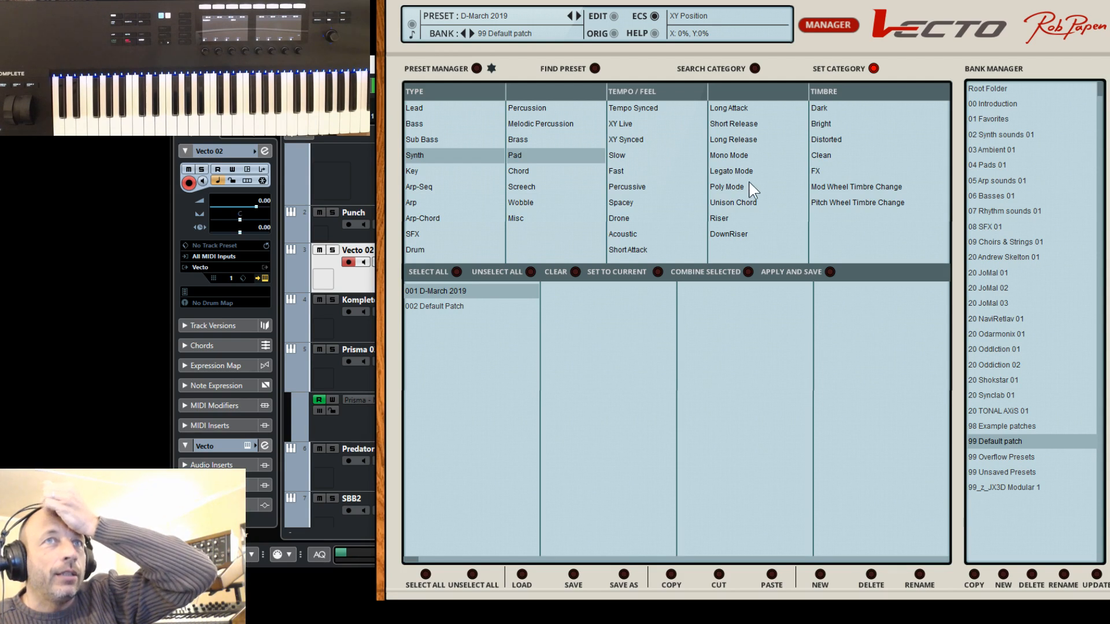
pyautogui.click(627, 201)
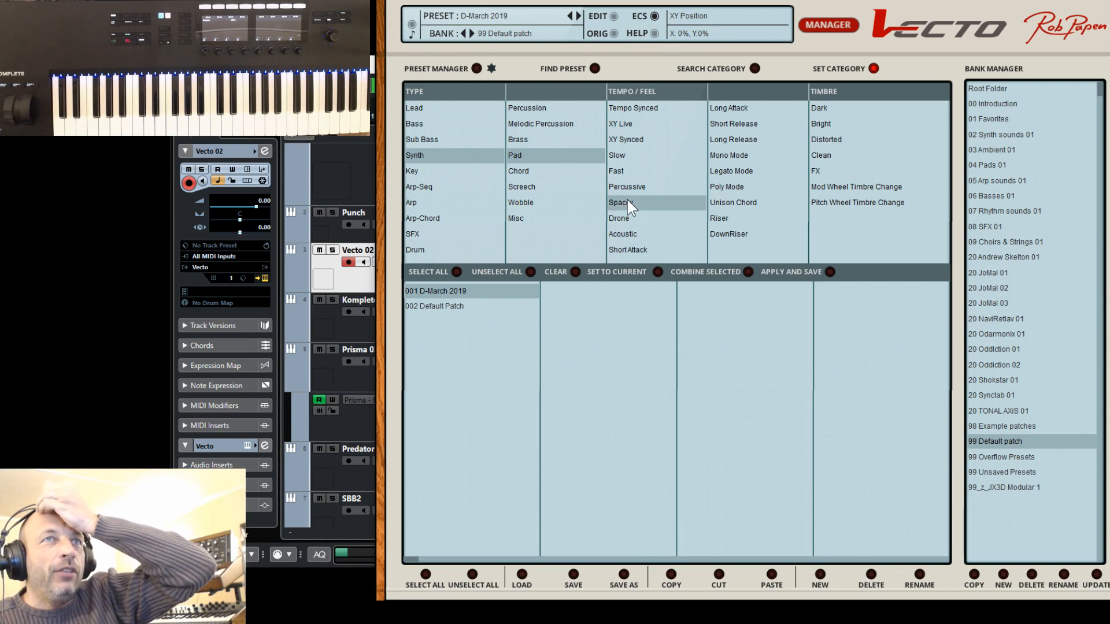
pyautogui.click(828, 185)
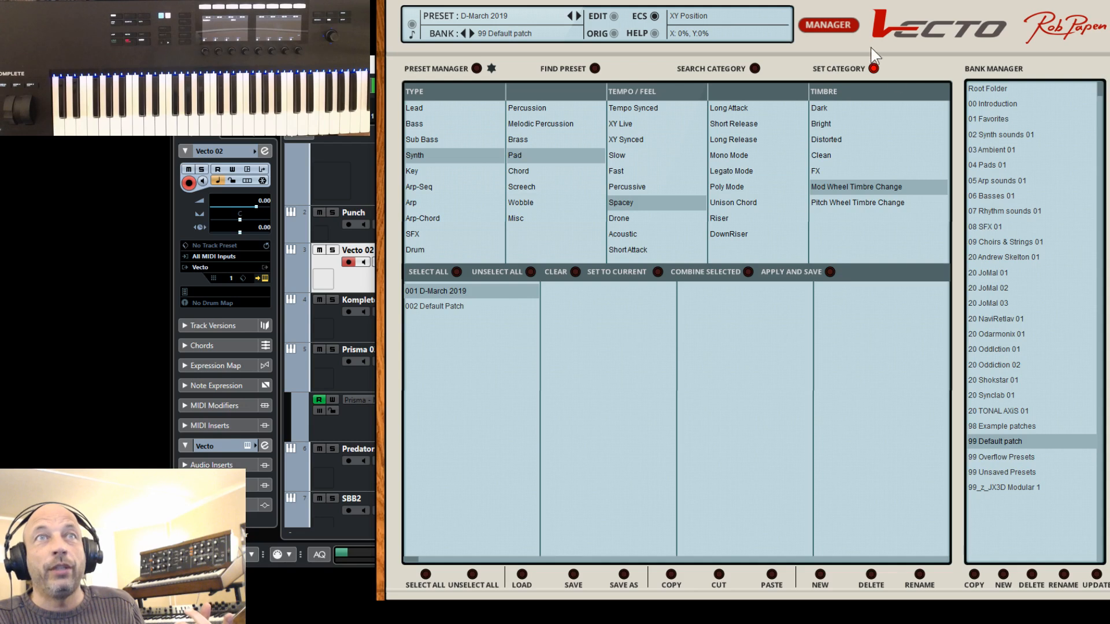
# Leave the preset manager and save the current D-March 2019 preset.
pyautogui.click(832, 24)
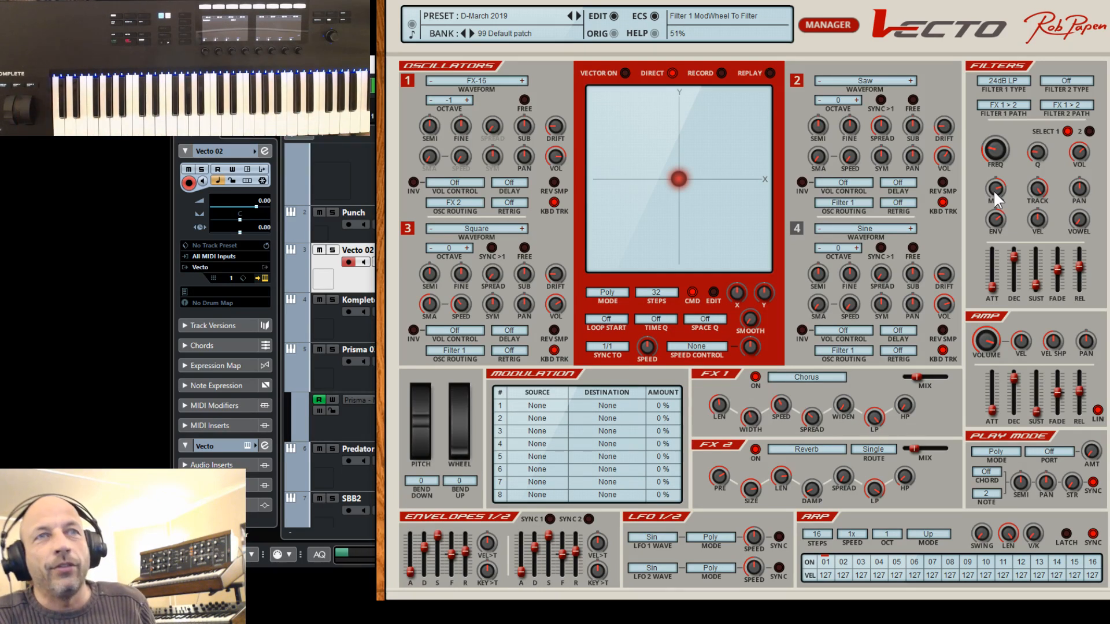
pyautogui.click(501, 17)
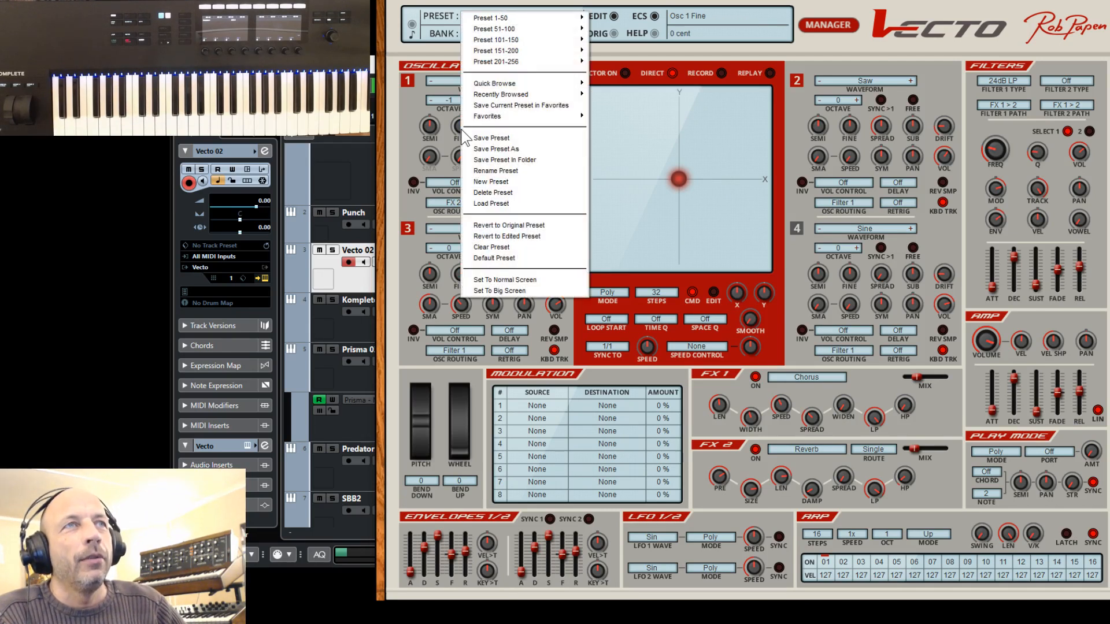
pyautogui.click(487, 139)
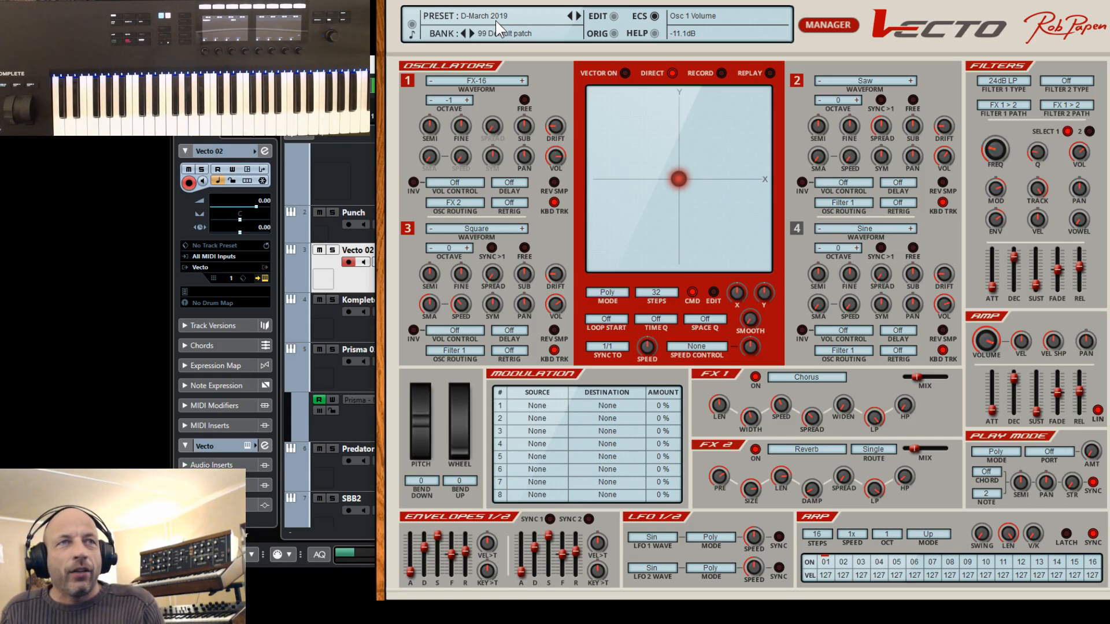
# Switch off oscillators 2 and 3 so that only oscillator 1 is active.
pyautogui.click(798, 81)
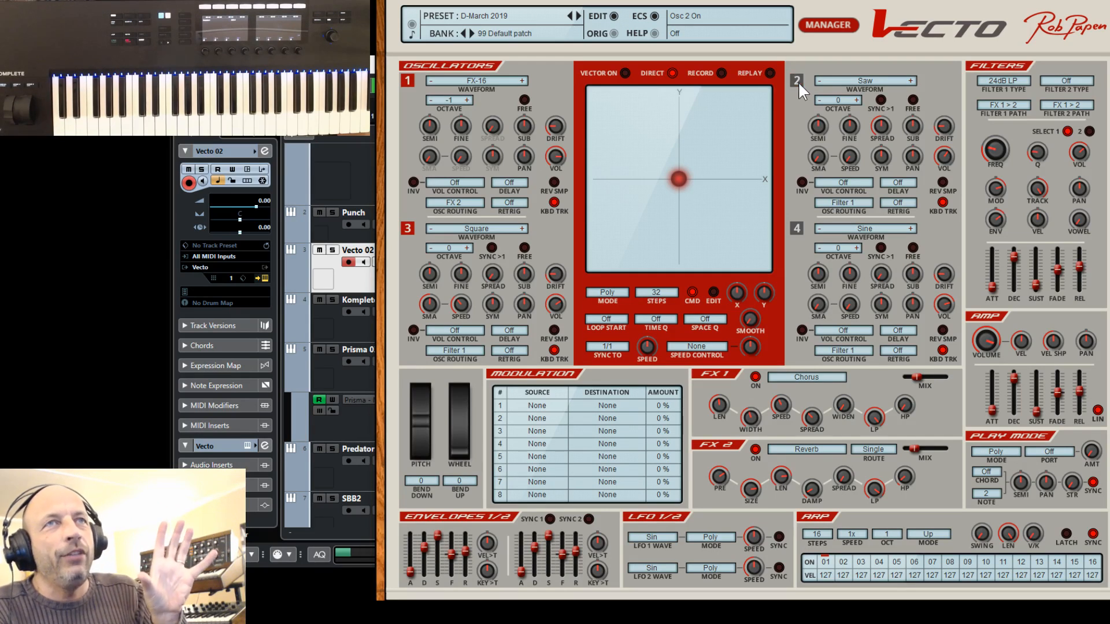
pyautogui.click(407, 229)
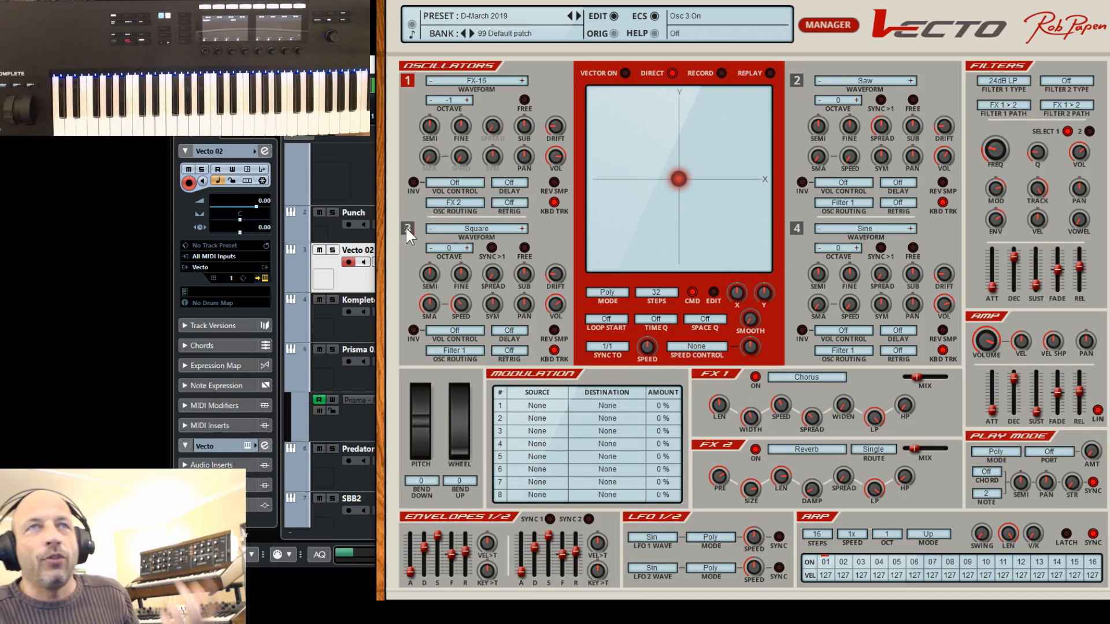
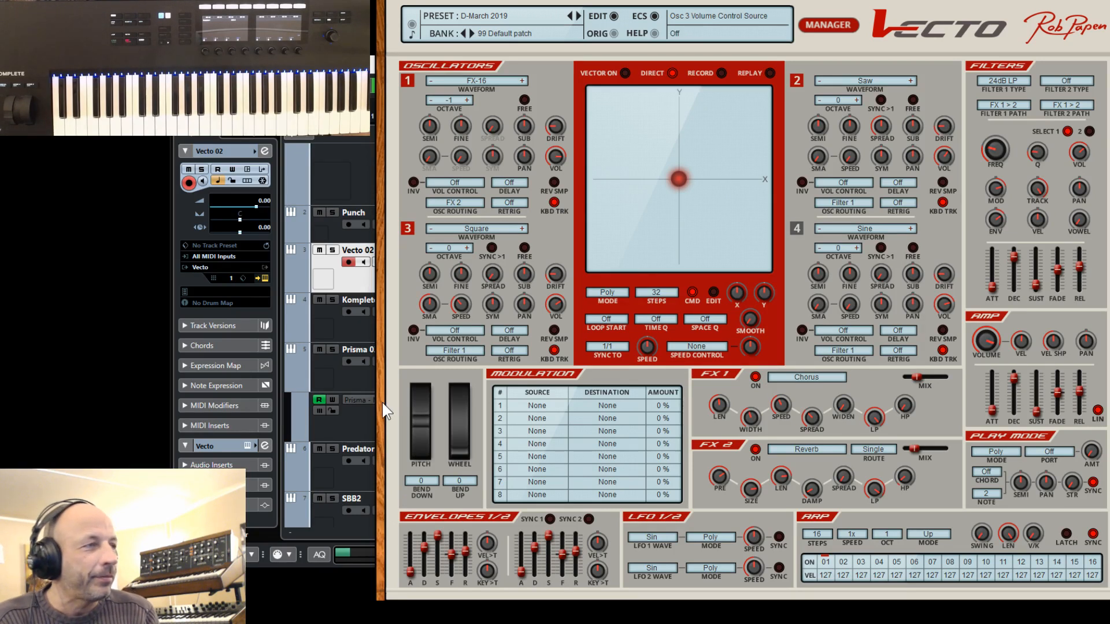
# Switch to the Cubase project window.
pyautogui.hotkey('alt', 'Tab')
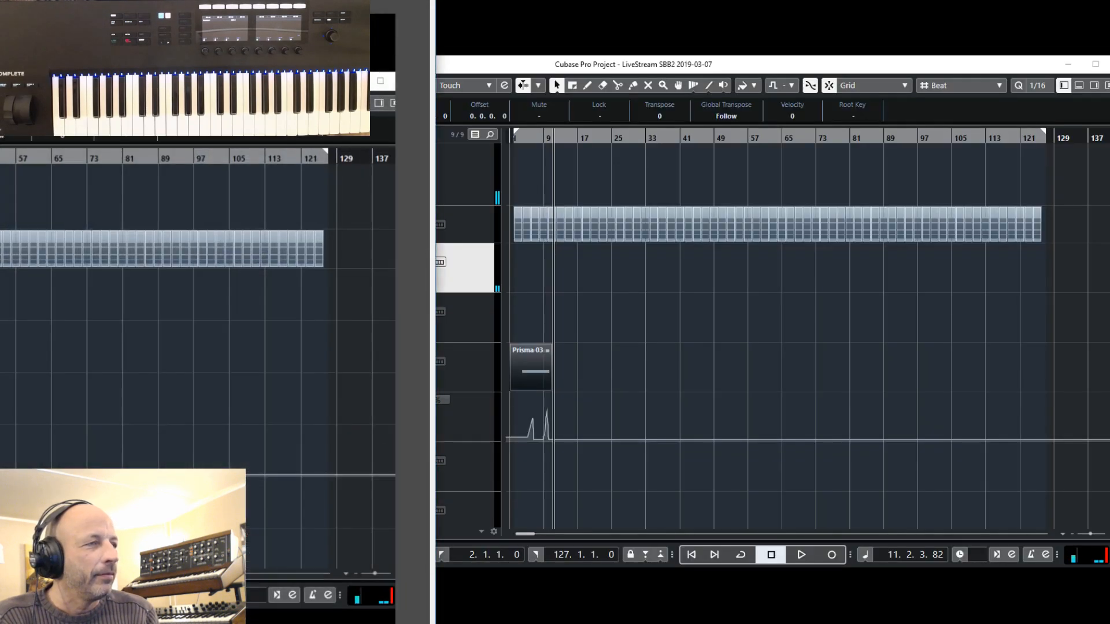